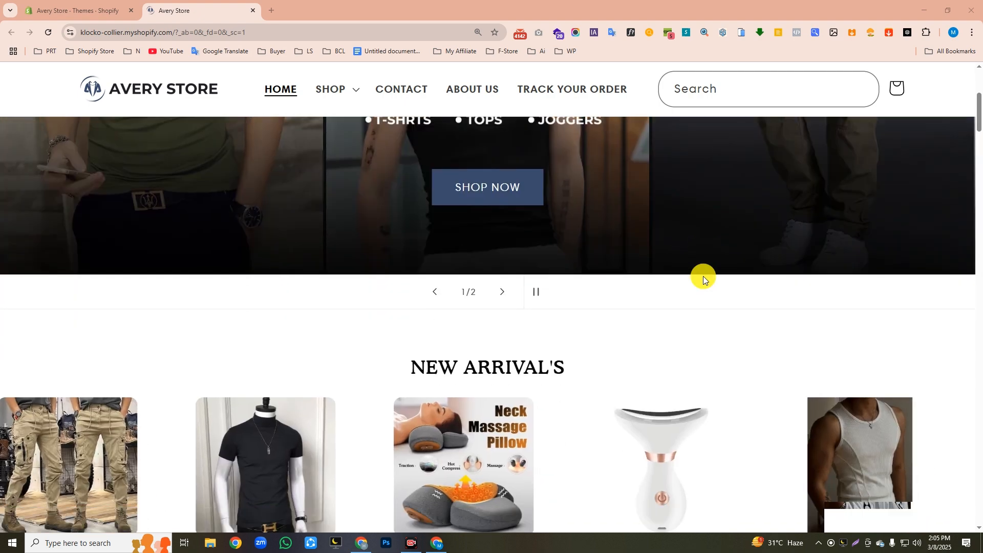
{"action": "scroll", "coordinate": [704, 277], "scroll_direction": "down", "scroll_amount": 6}
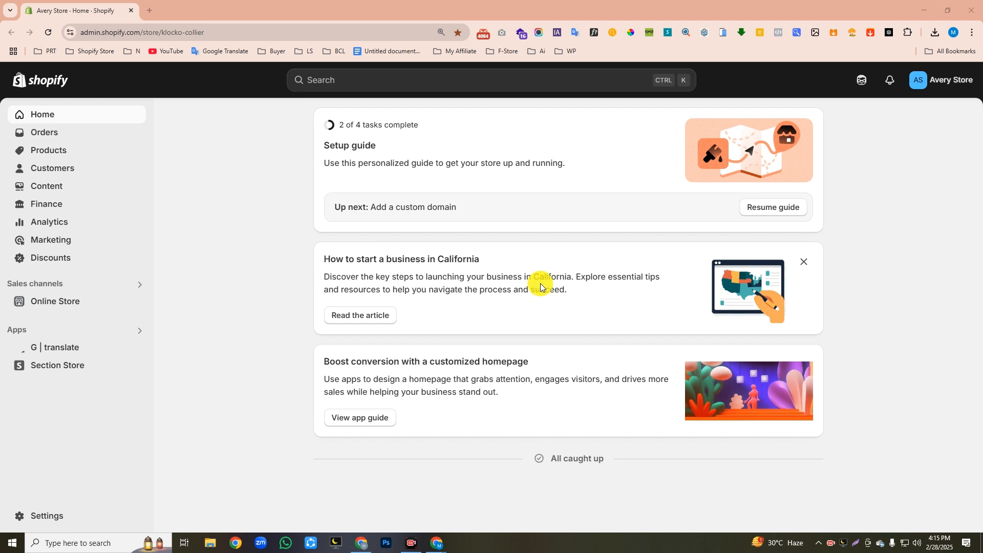
Add the popular free Dawn theme to the online store and publish it as the current theme
{"action": "left_click", "coordinate": [70, 305]}
{"action": "scroll", "coordinate": [449, 411], "scroll_direction": "down", "scroll_amount": 5}
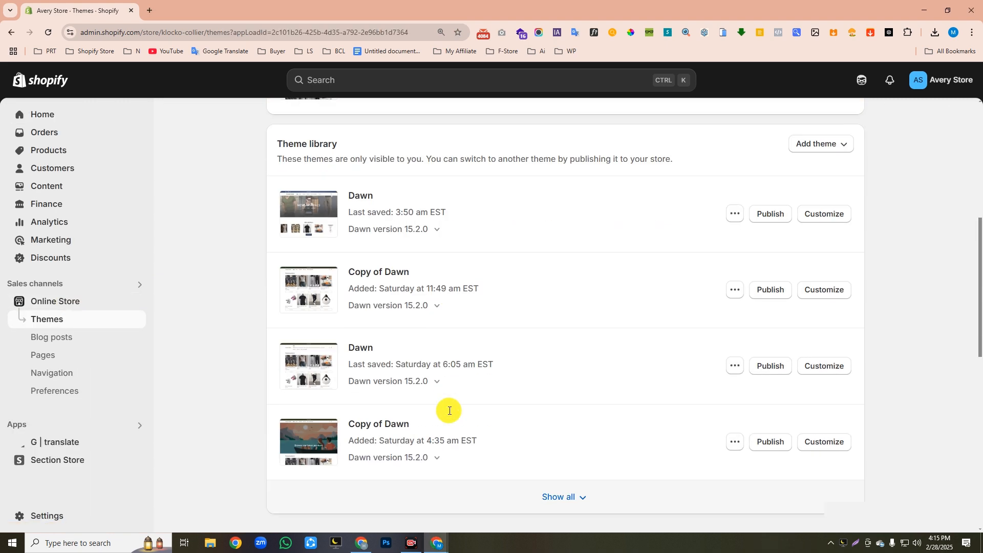
{"action": "scroll", "coordinate": [450, 411], "scroll_direction": "down", "scroll_amount": 8}
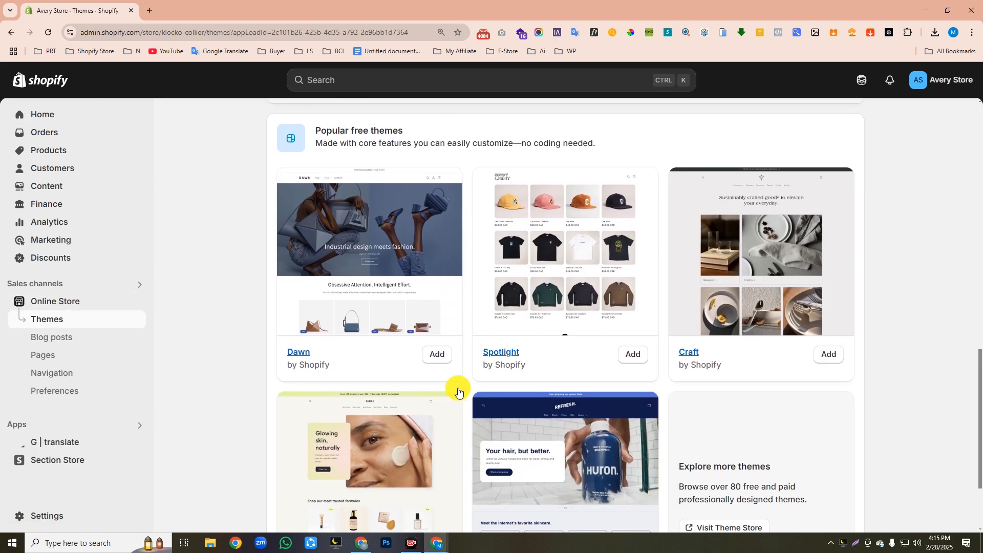
{"action": "scroll", "coordinate": [420, 402], "scroll_direction": "down", "scroll_amount": 2}
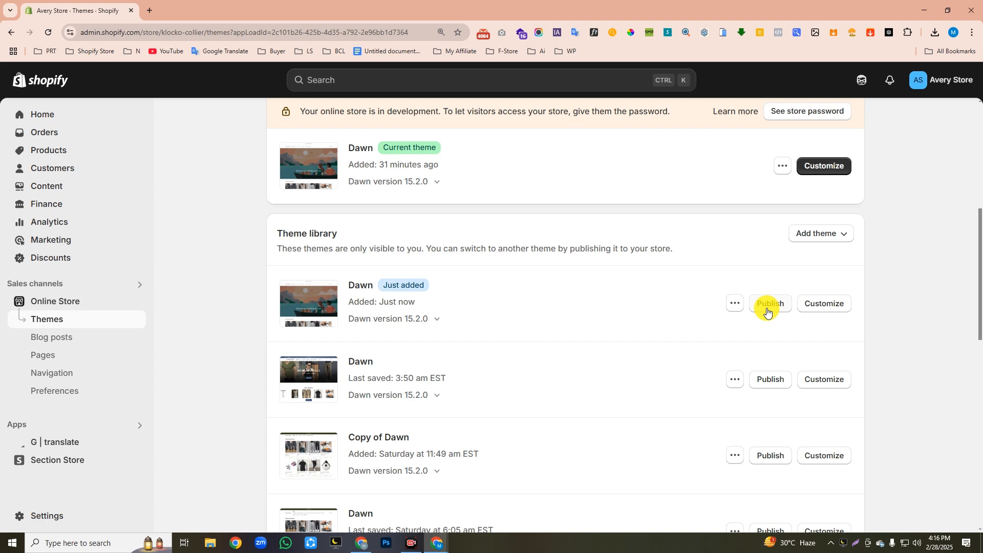
{"action": "left_click", "coordinate": [766, 306]}
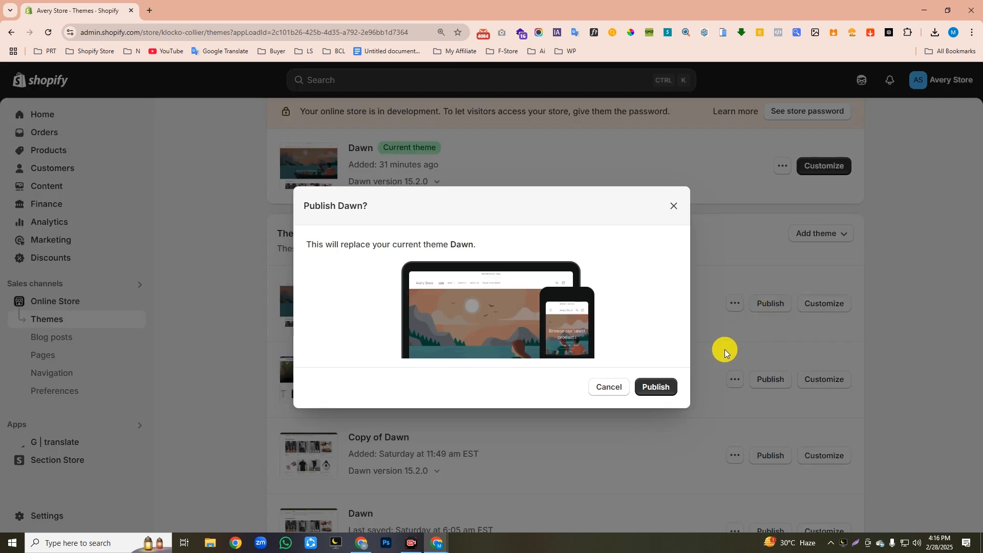
{"action": "left_click", "coordinate": [663, 391]}
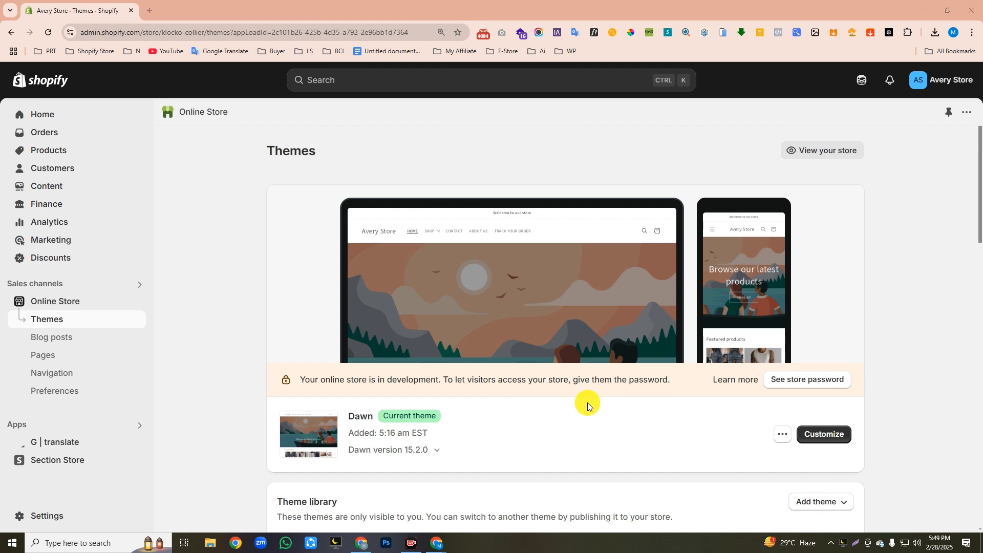
Customize the current Dawn theme and set the background of color Scheme 1 to white, #FFFFFF
{"action": "left_click", "coordinate": [820, 435]}
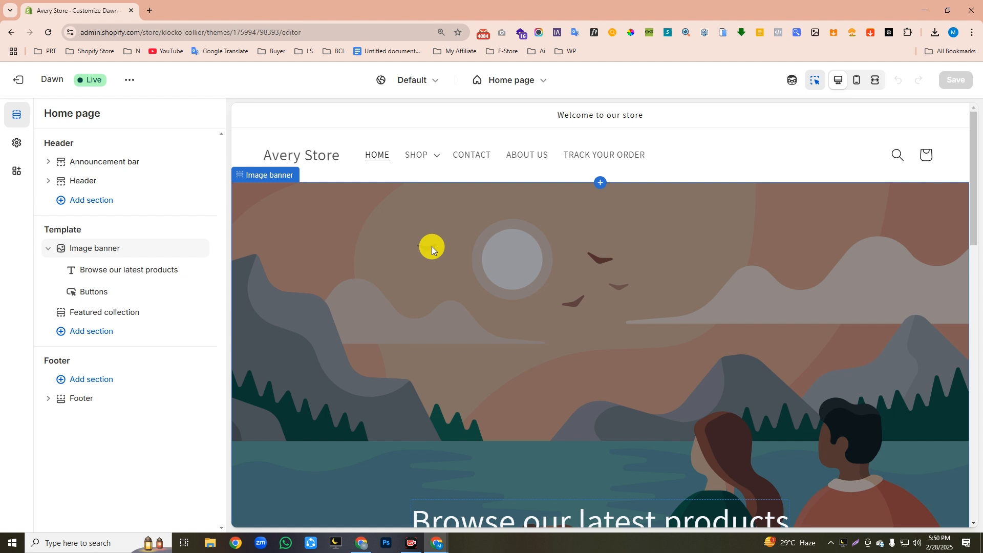
{"action": "left_click", "coordinate": [17, 147]}
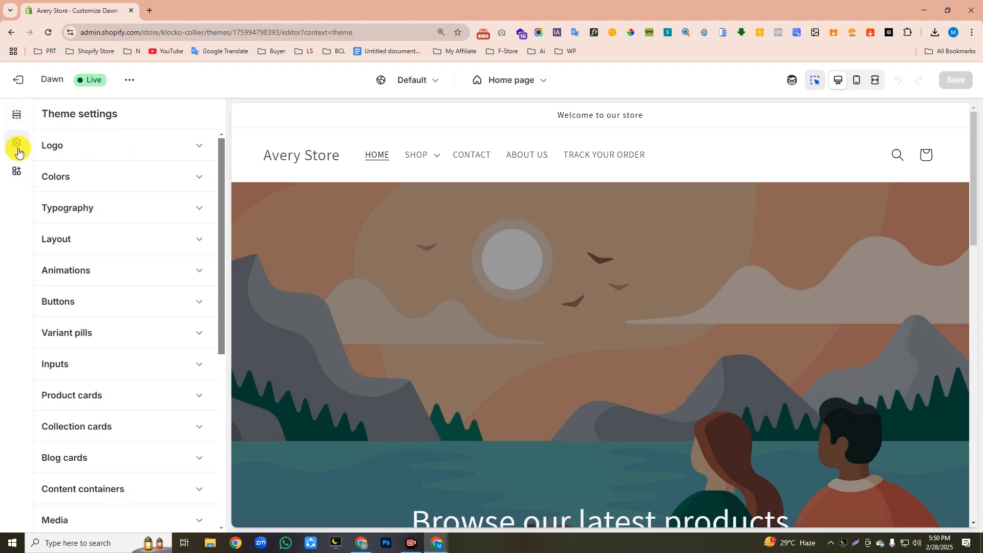
{"action": "left_click", "coordinate": [61, 176]}
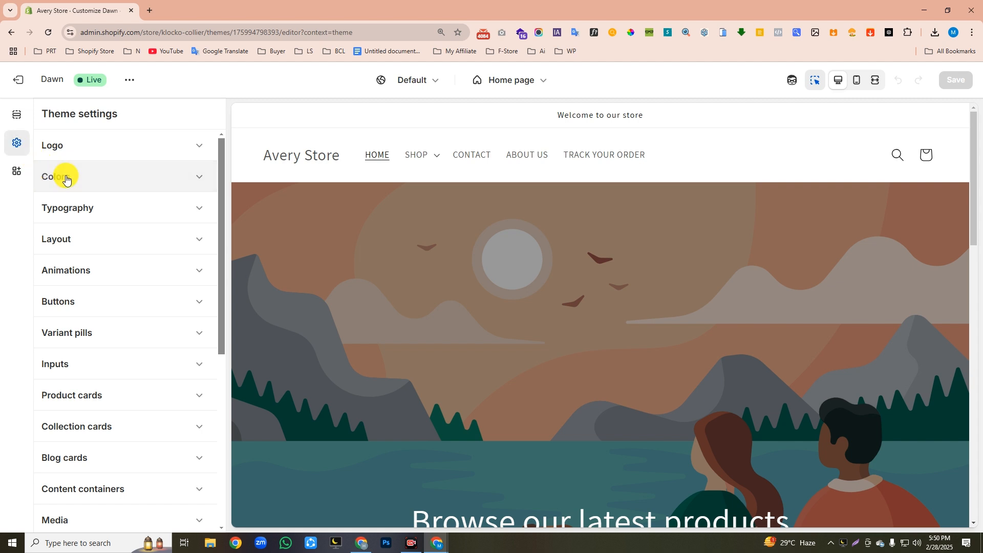
{"action": "left_click", "coordinate": [65, 274]}
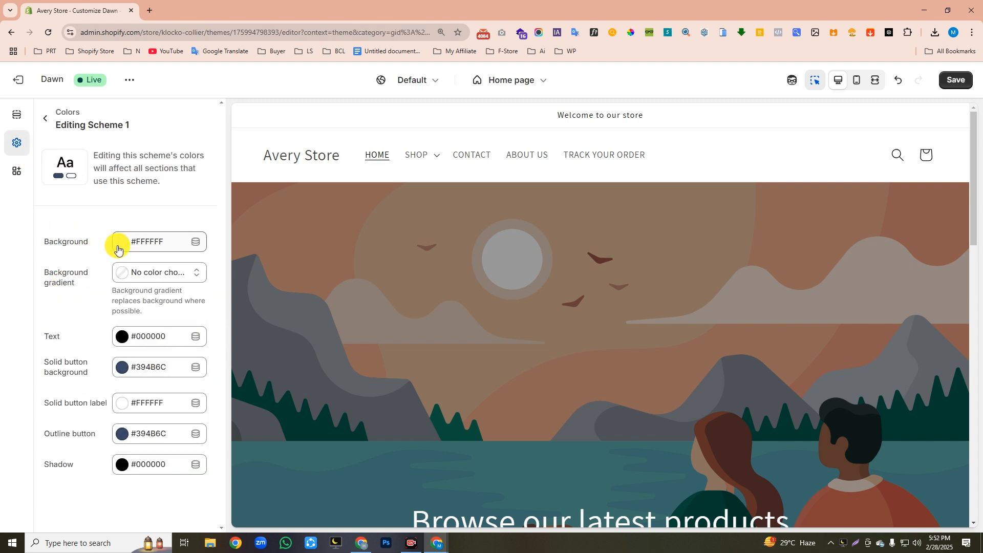
{"action": "left_click", "coordinate": [122, 243]}
{"action": "left_click", "coordinate": [166, 423]}
{"action": "left_click", "coordinate": [74, 338]}
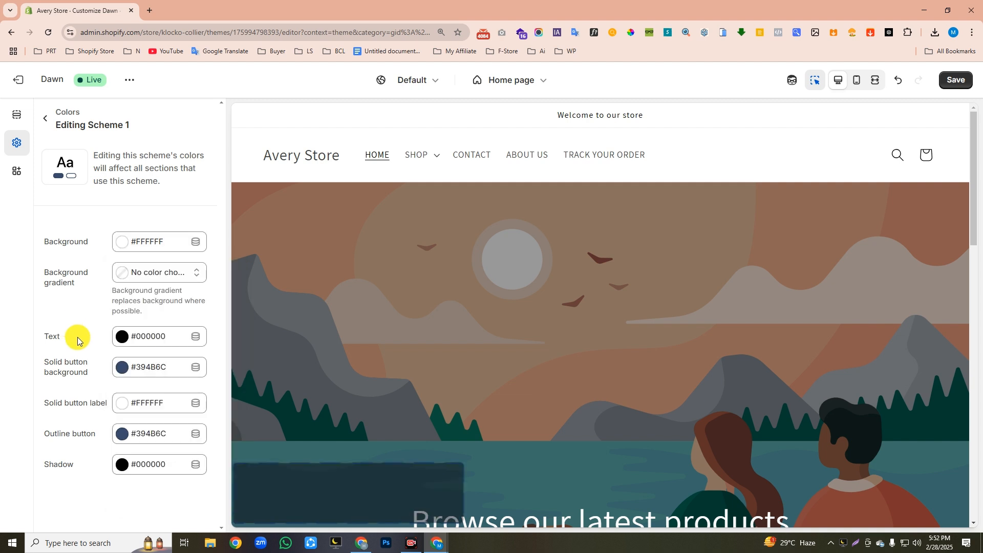
Check Scheme 1's colors for text, solid button background, solid button label, outline button and shadow
{"action": "left_click", "coordinate": [121, 338]}
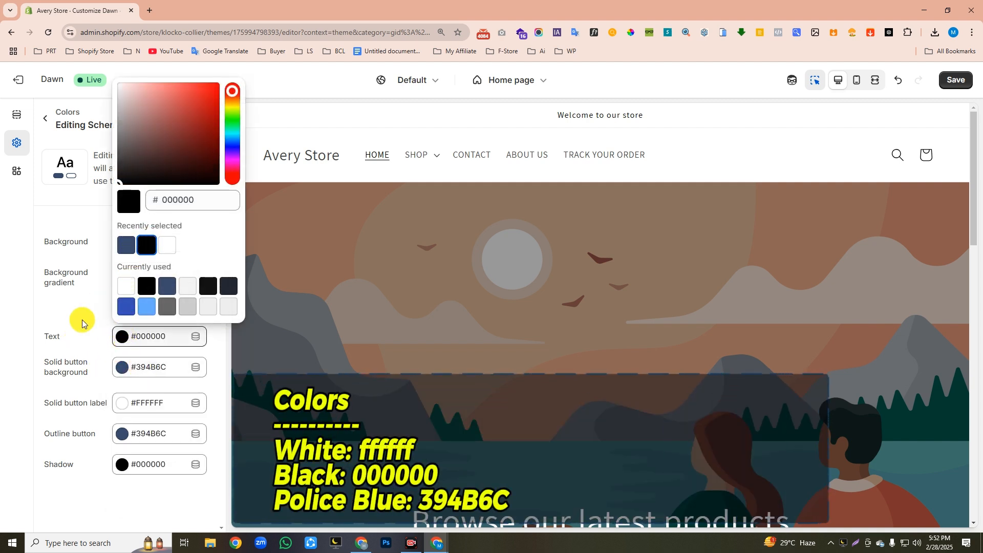
{"action": "left_click", "coordinate": [81, 320]}
{"action": "left_click", "coordinate": [121, 369]}
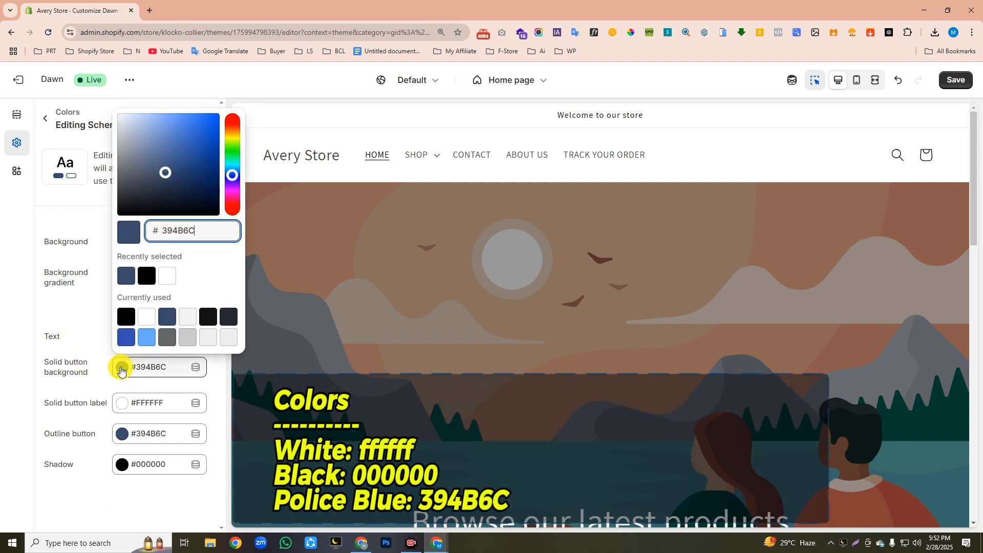
{"action": "left_click", "coordinate": [89, 325]}
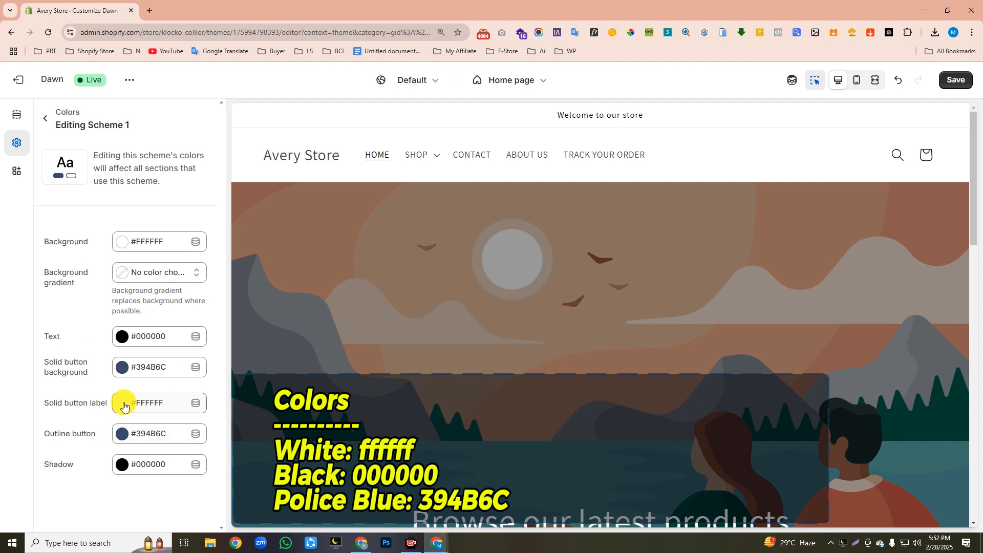
{"action": "left_click", "coordinate": [123, 403]}
{"action": "left_click", "coordinate": [68, 327]}
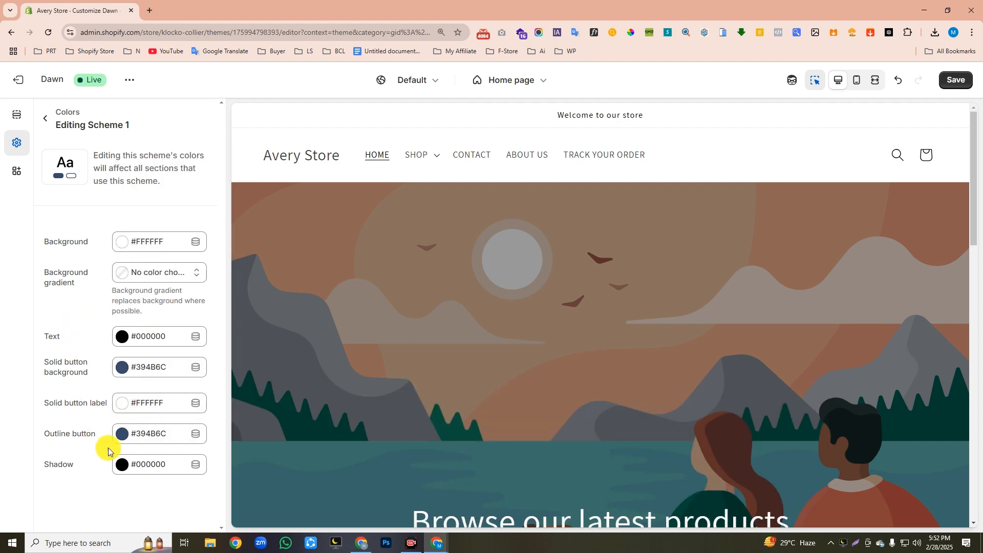
{"action": "left_click", "coordinate": [123, 435]}
{"action": "left_click", "coordinate": [79, 383]}
{"action": "left_click", "coordinate": [115, 465]}
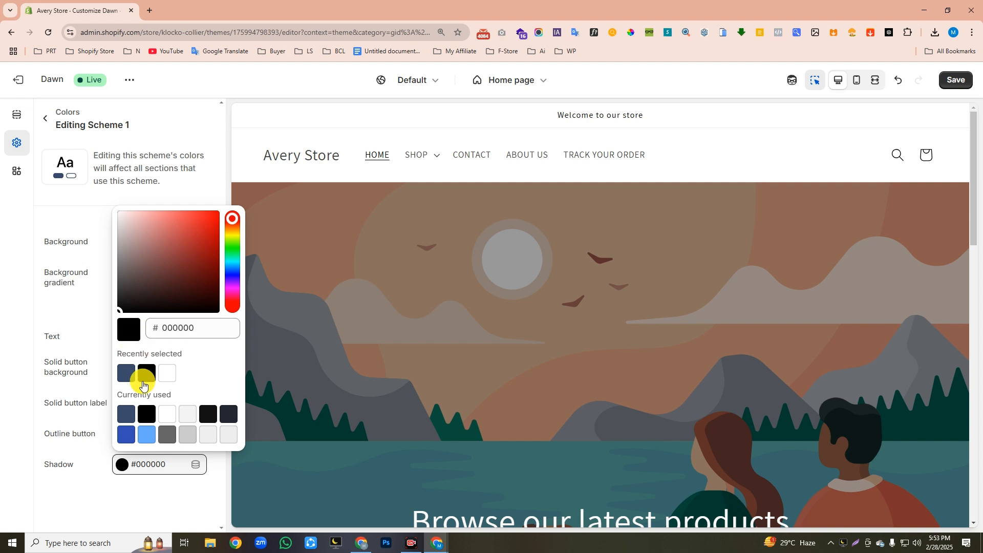
{"action": "left_click", "coordinate": [70, 406]}
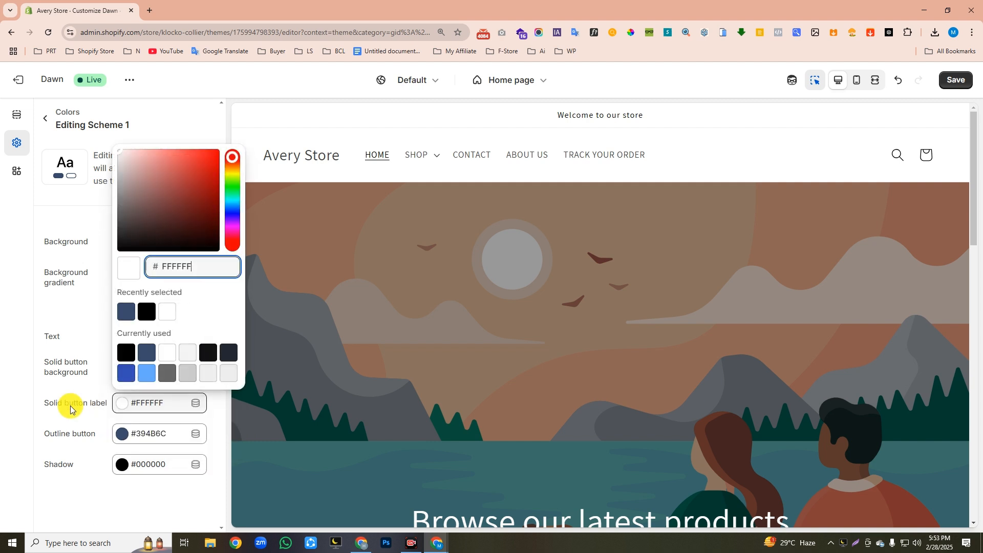
{"action": "left_click", "coordinate": [55, 421]}
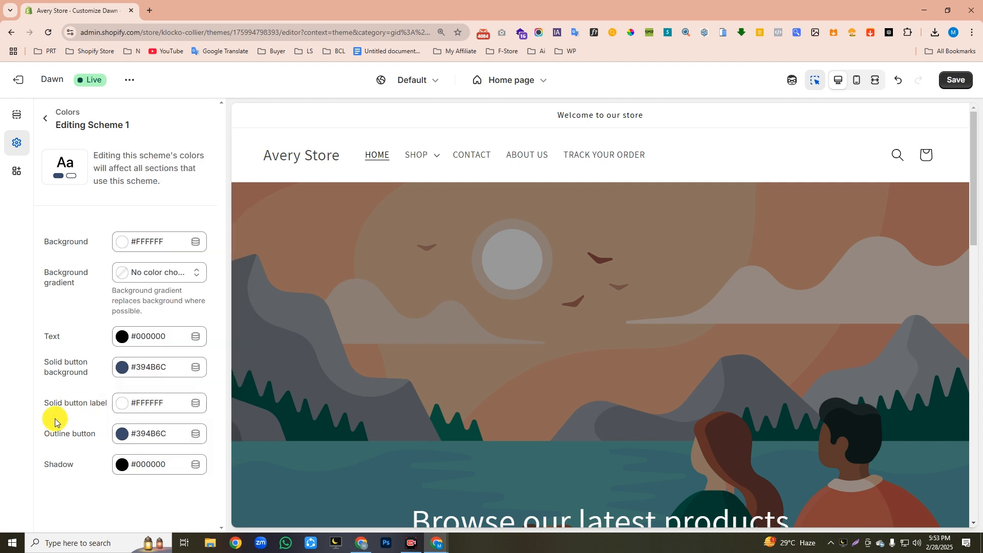
{"action": "left_click", "coordinate": [45, 122]}
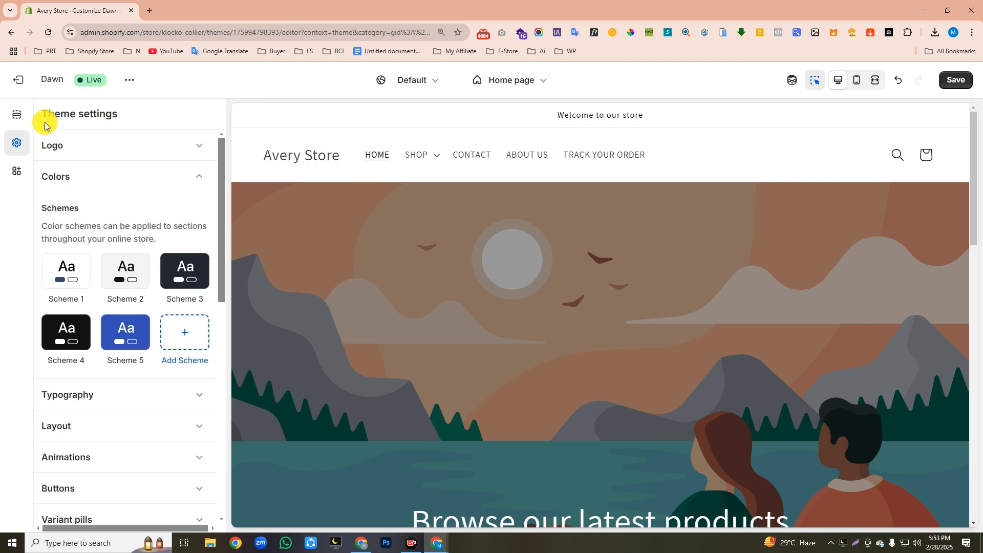
{"action": "left_click", "coordinate": [88, 179]}
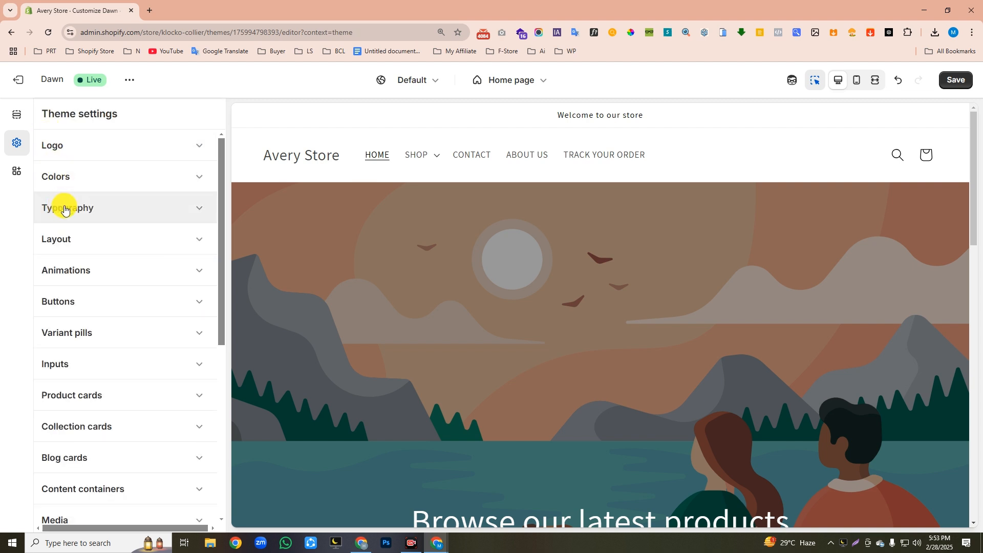
Set the theme's heading font to Cooper BT Medium in the typography settings
{"action": "left_click", "coordinate": [88, 207]}
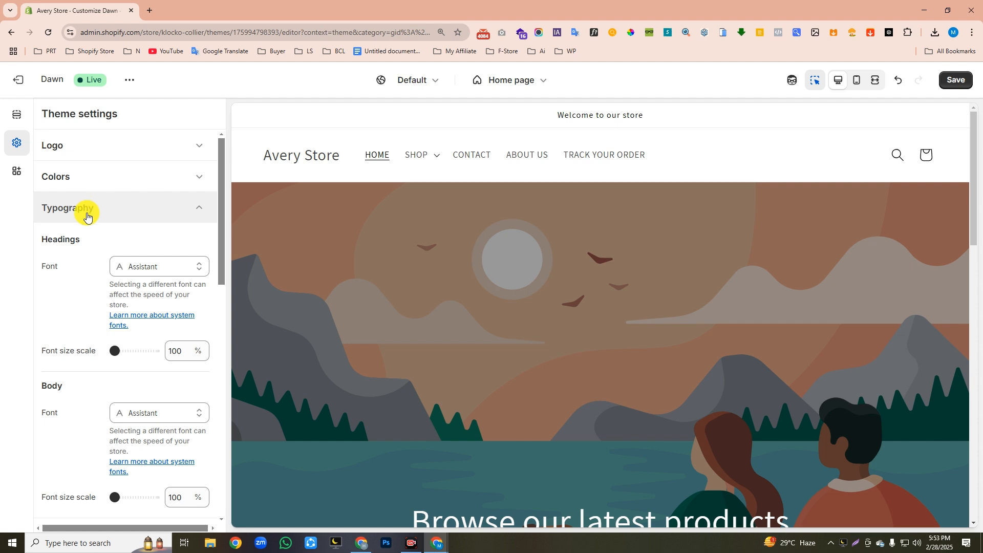
{"action": "left_click", "coordinate": [127, 269]}
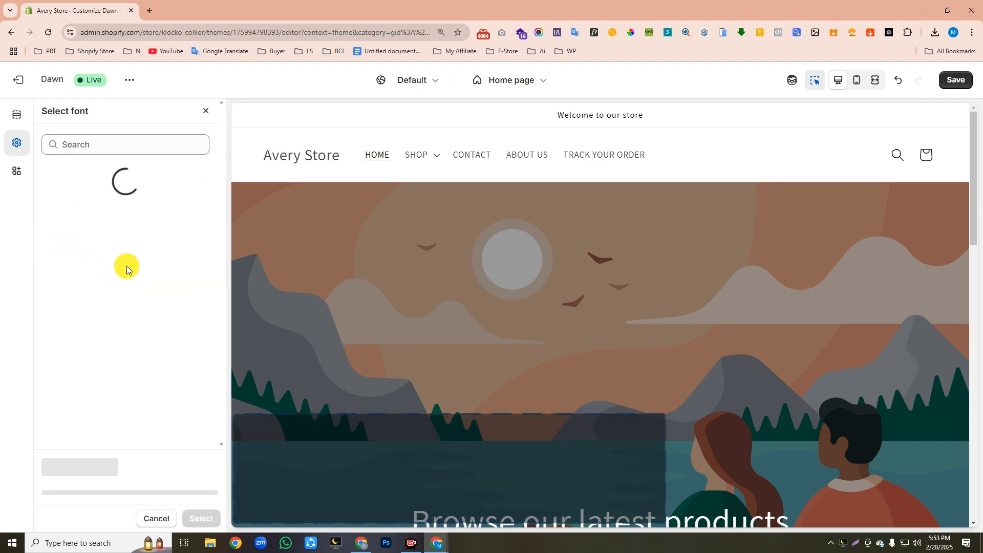
{"action": "left_click", "coordinate": [103, 145]}
{"action": "type", "text": "Cooper BT Medium"}
{"action": "left_click", "coordinate": [110, 256]}
{"action": "left_click", "coordinate": [206, 520]}
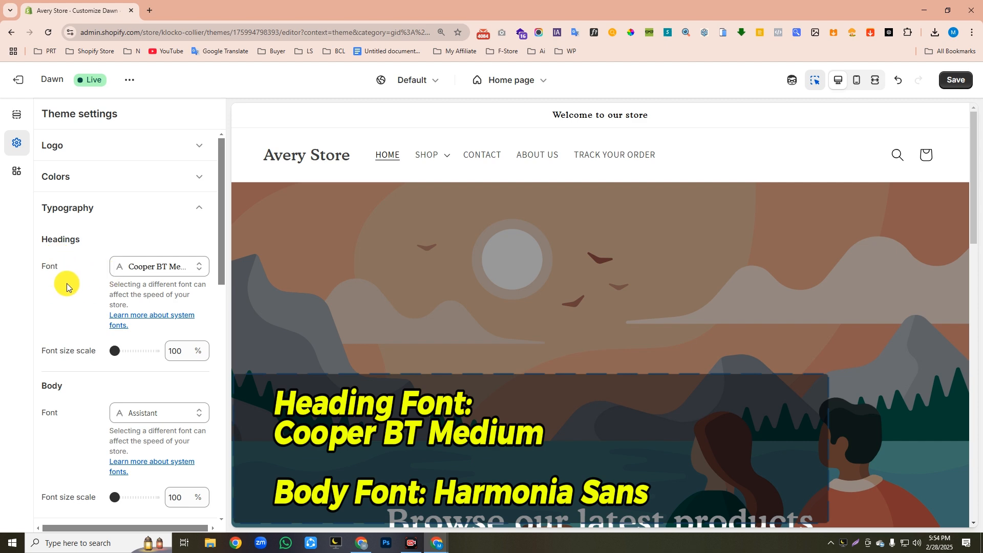
Set the theme's body font to Harmonia Sans and save the theme changes
{"action": "scroll", "coordinate": [69, 289], "scroll_direction": "down", "scroll_amount": 2}
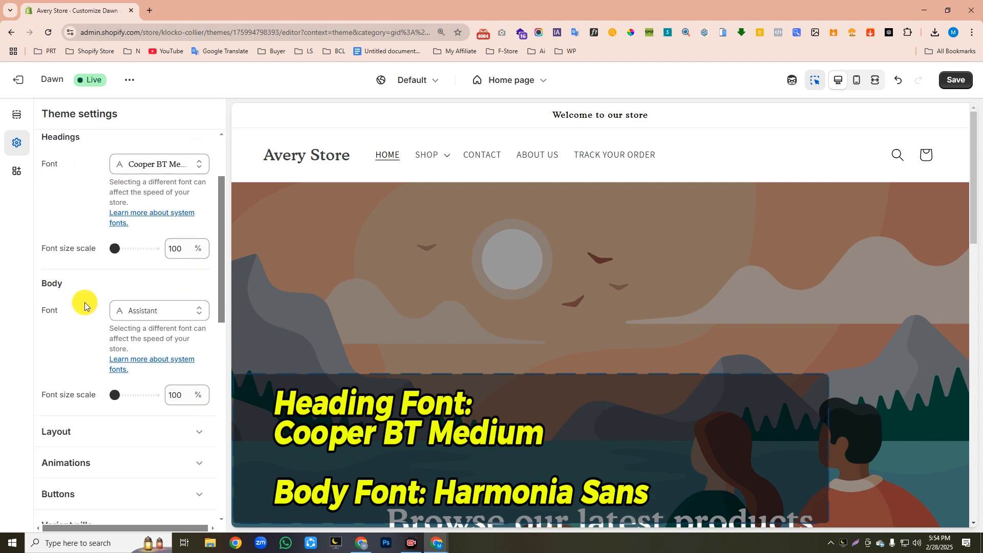
{"action": "left_click", "coordinate": [139, 317]}
{"action": "type", "text": "harmoni"}
{"action": "left_click", "coordinate": [109, 254]}
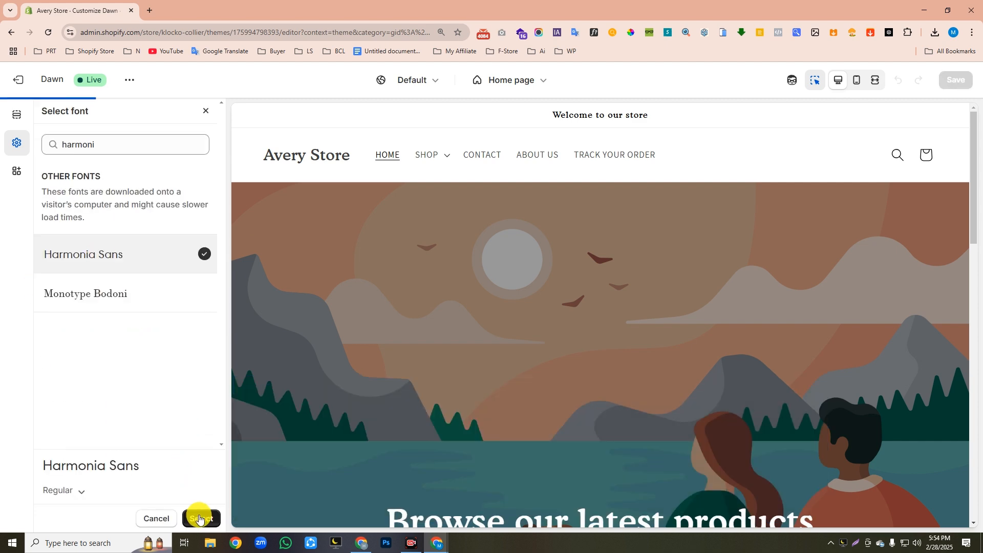
{"action": "left_click", "coordinate": [199, 518]}
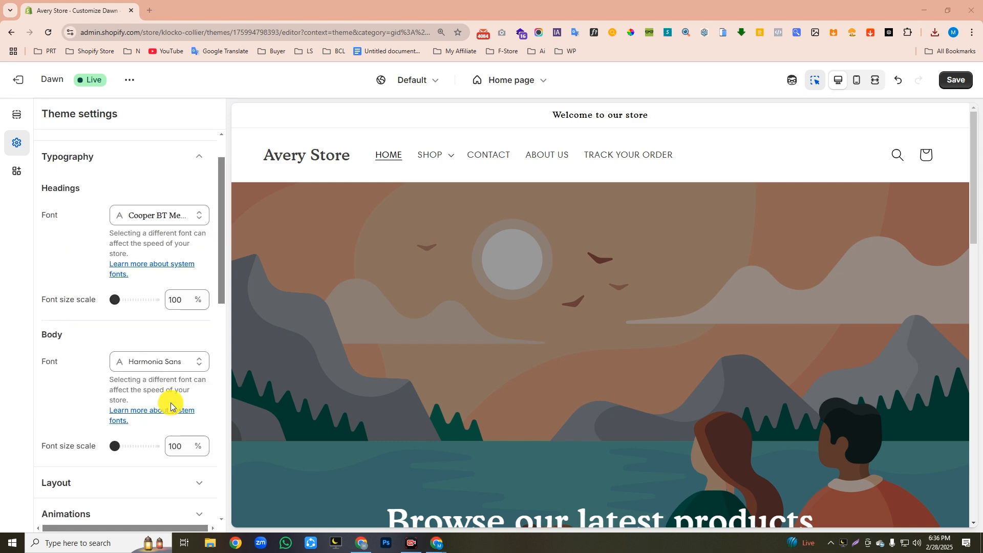
{"action": "left_click", "coordinate": [952, 81]}
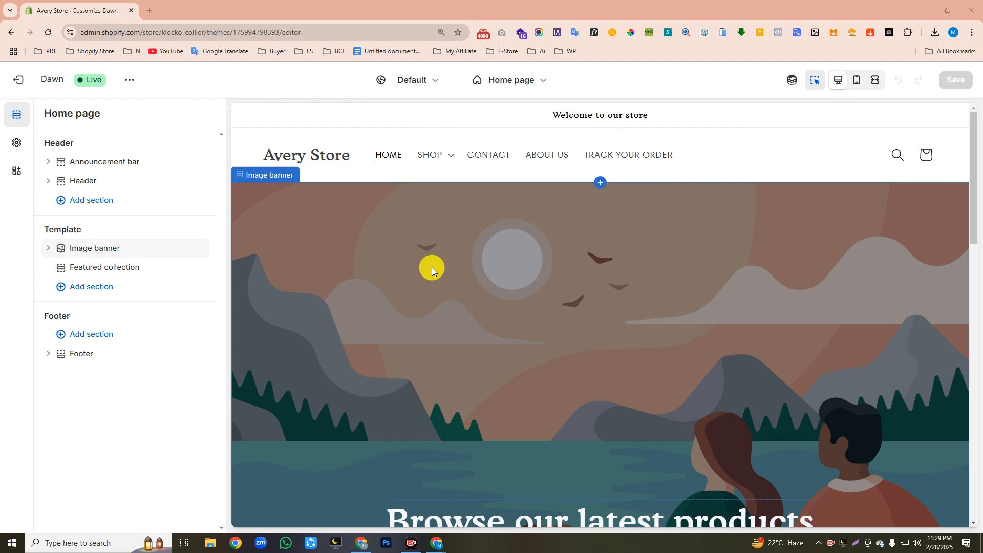
Add a new color scheme to the theme settings and set its background to police blue, #394B6C
{"action": "left_click", "coordinate": [94, 161]}
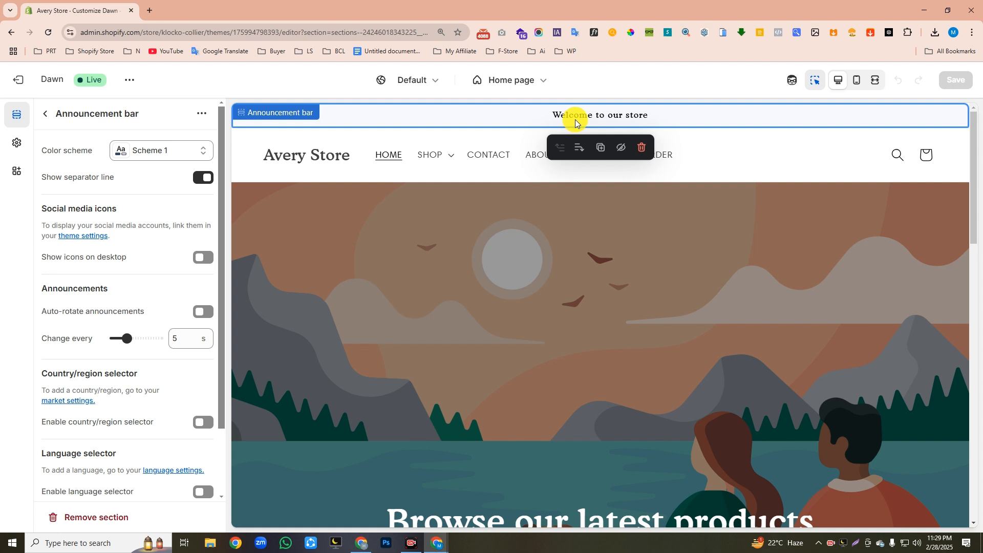
{"action": "left_click", "coordinate": [15, 148]}
{"action": "left_click", "coordinate": [80, 176]}
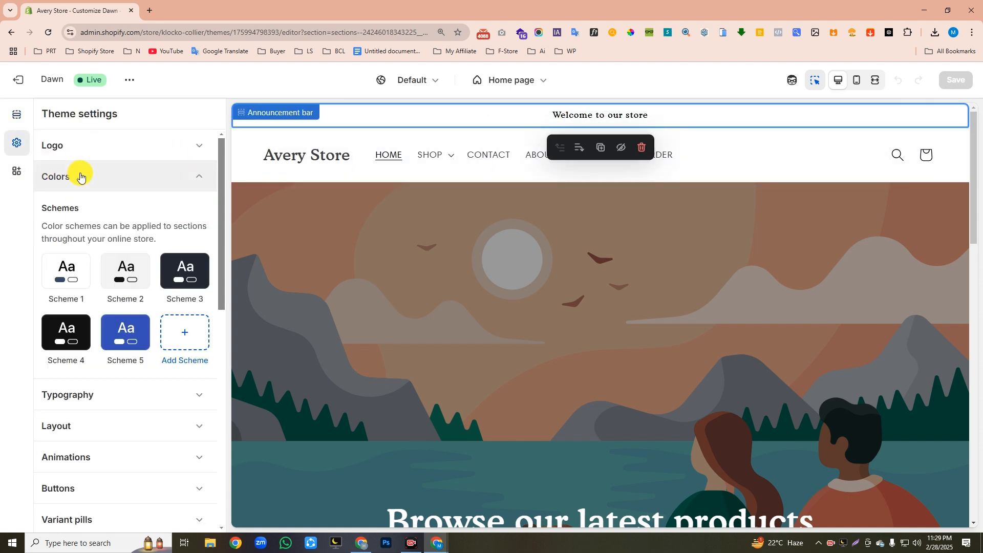
{"action": "left_click", "coordinate": [183, 332]}
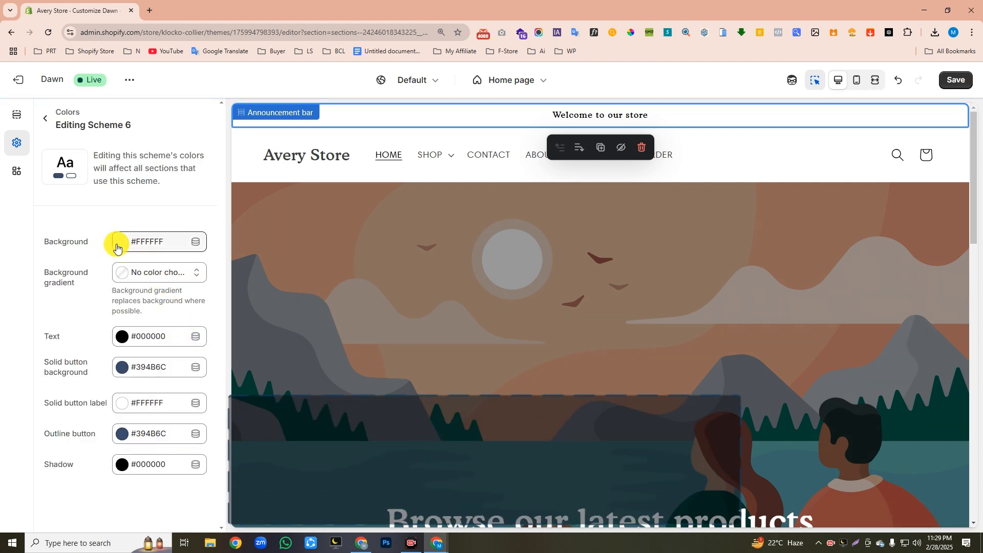
{"action": "left_click", "coordinate": [117, 245]}
{"action": "left_click", "coordinate": [167, 421]}
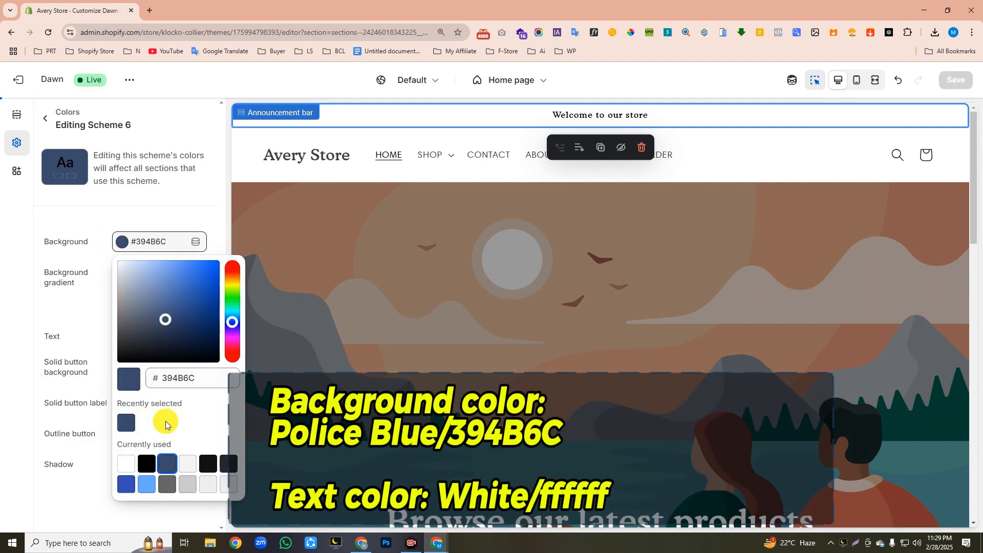
{"action": "left_click", "coordinate": [81, 295]}
Set the text color of the new Scheme 6 to white, #FFFFFF
{"action": "left_click", "coordinate": [119, 338]}
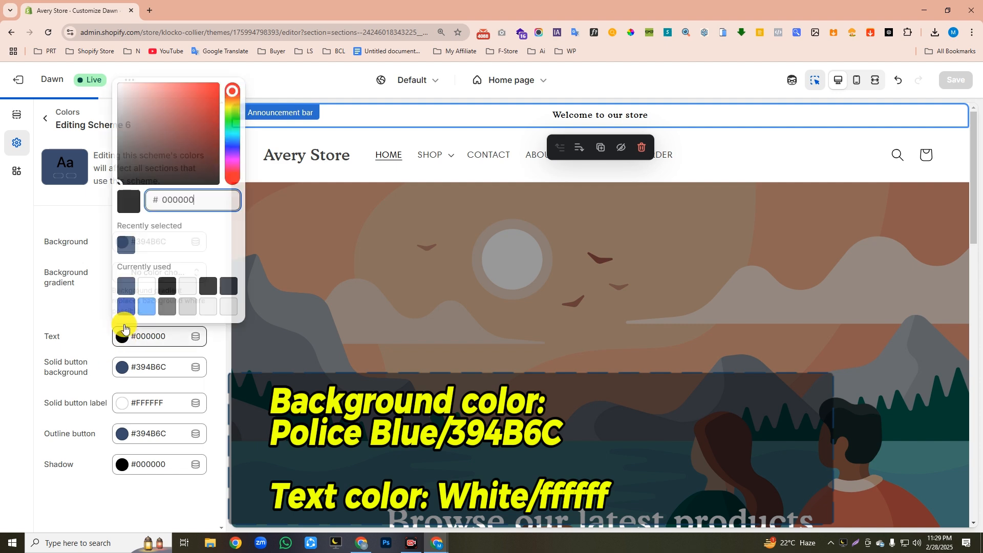
{"action": "left_click_drag", "start_coordinate": [139, 141], "coordinate": [90, 66]}
{"action": "left_click", "coordinate": [72, 150]}
{"action": "key", "text": "ctrl+s"}
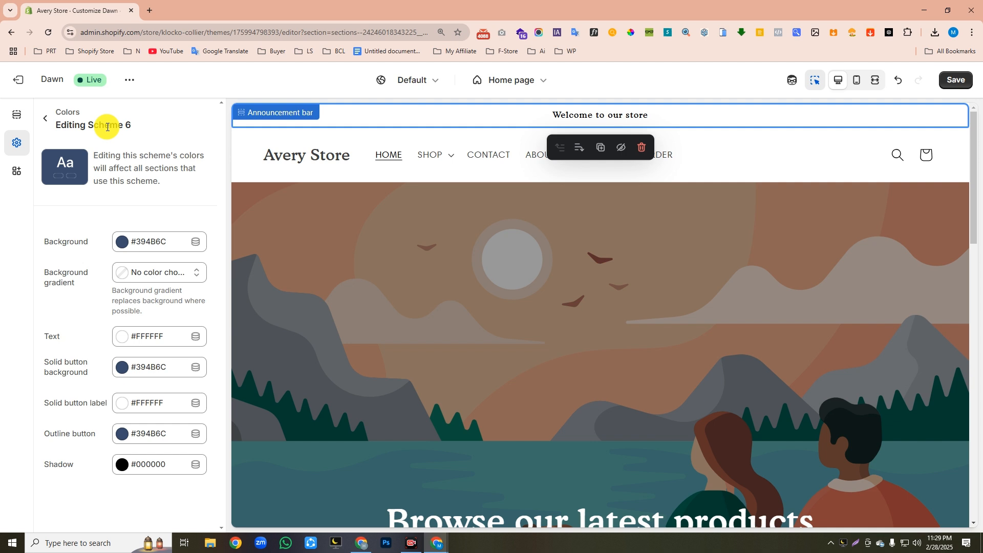
Apply color scheme Scheme 6 to the announcement bar section
{"action": "left_click", "coordinate": [16, 116]}
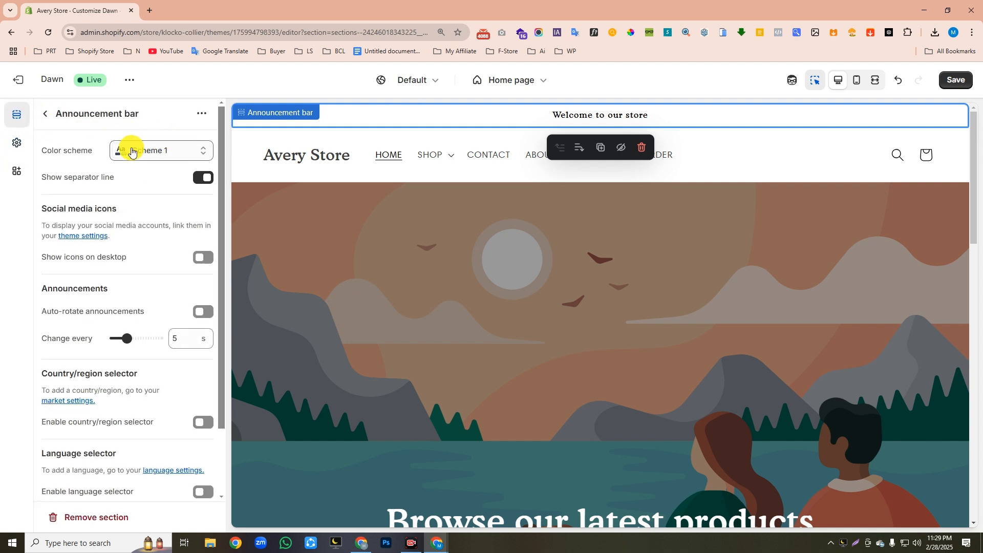
{"action": "left_click", "coordinate": [160, 150]}
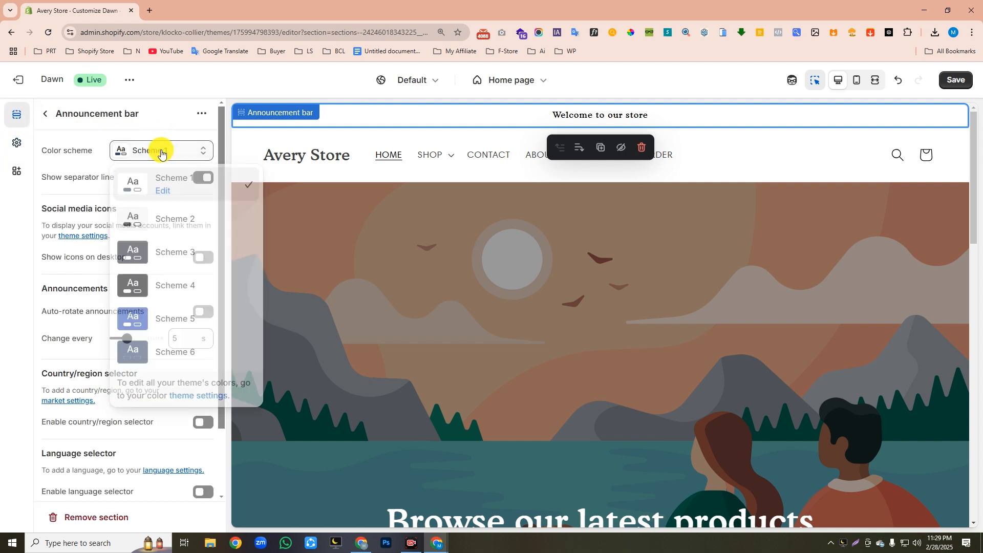
{"action": "left_click", "coordinate": [167, 352]}
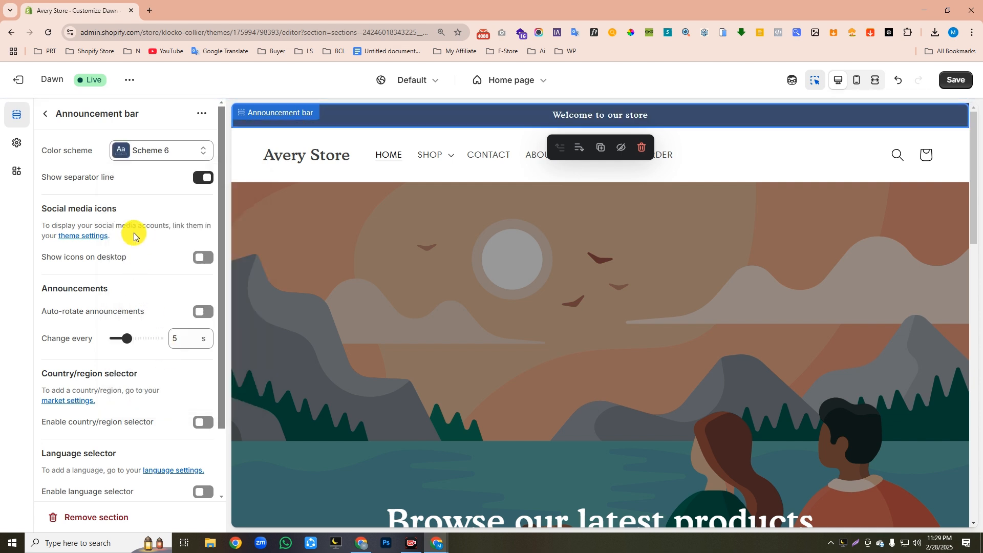
Show the social media icons on desktop and auto-rotate the announcements every 3 seconds
{"action": "left_click", "coordinate": [200, 257]}
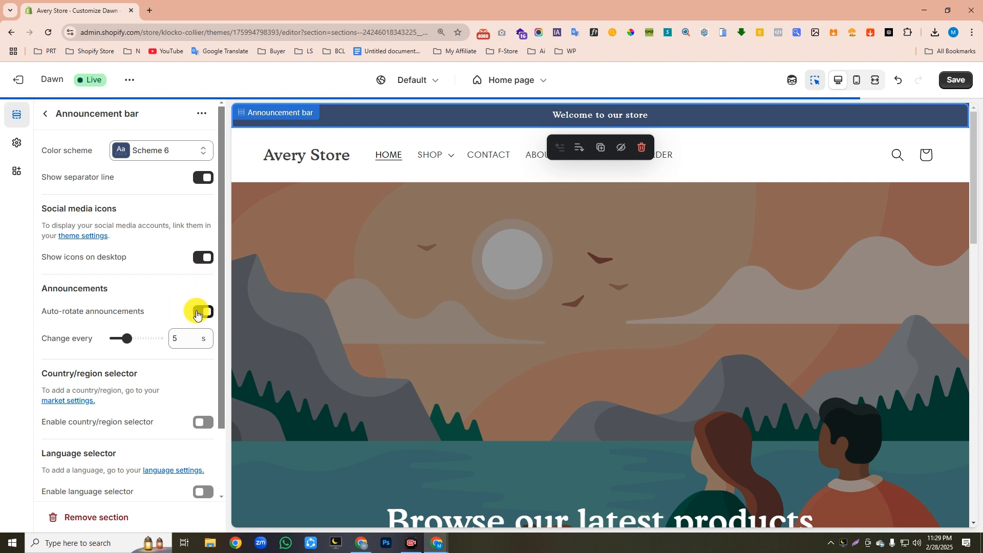
{"action": "left_click_drag", "start_coordinate": [127, 338], "coordinate": [94, 338]}
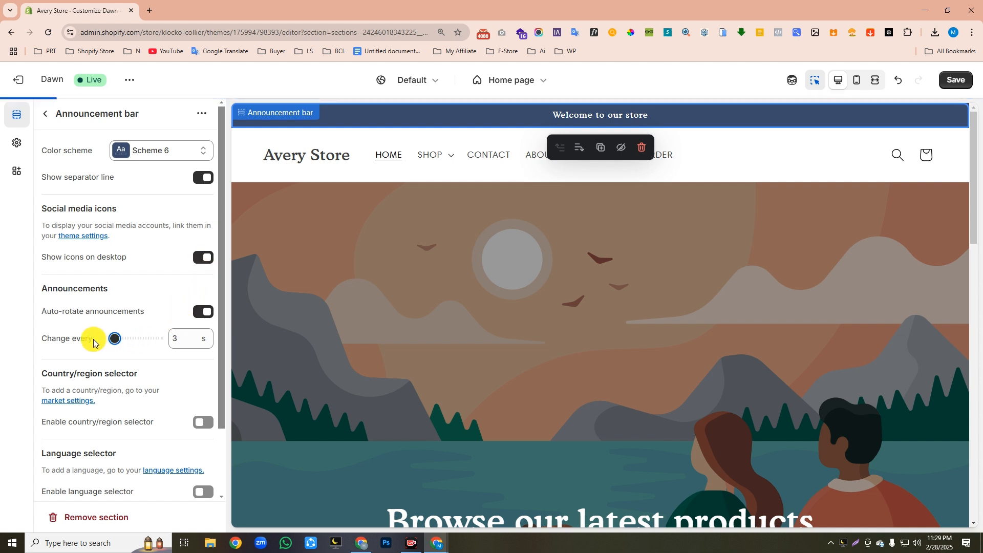
Fill the social links with facebook, Instagram, YouTube and Tiktok for their respective networks, and save the theme
{"action": "scroll", "coordinate": [92, 338], "scroll_direction": "down", "scroll_amount": 2}
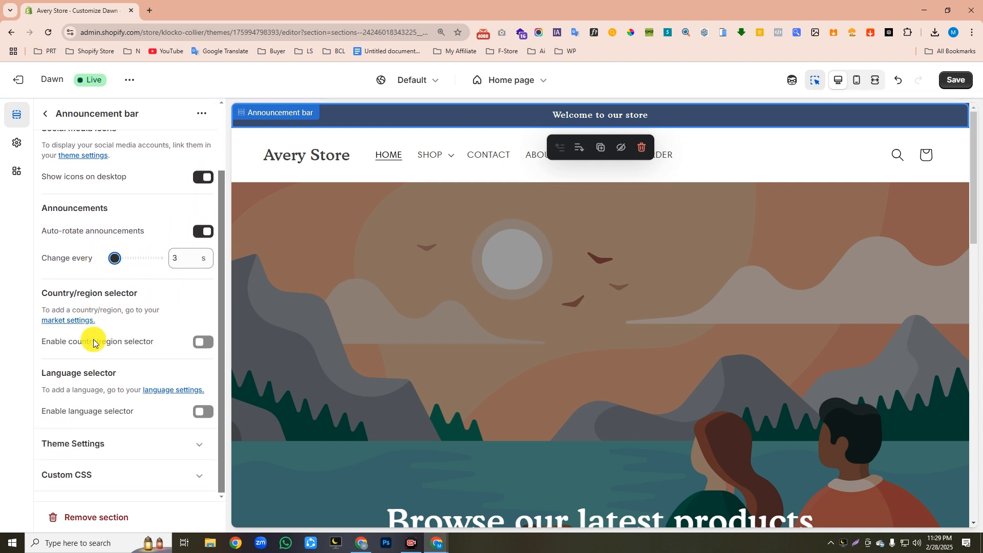
{"action": "left_click", "coordinate": [71, 445]}
{"action": "scroll", "coordinate": [77, 443], "scroll_direction": "down", "scroll_amount": 1}
{"action": "scroll", "coordinate": [77, 442], "scroll_direction": "down", "scroll_amount": 4}
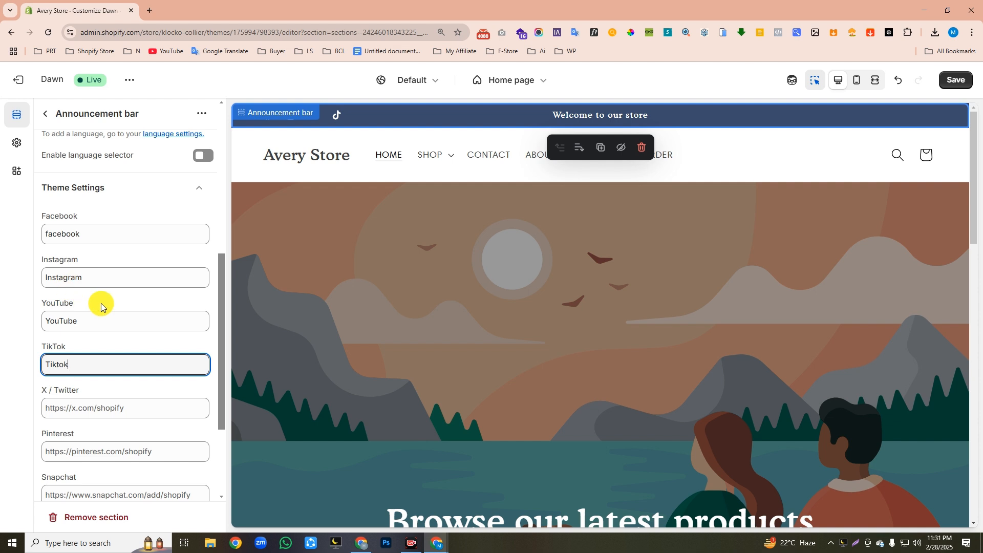
{"action": "key", "text": "ctrl+s"}
Change the announcement text to "🚚 Free Shipping", duplicate it as a second announcement reading "✓ 50% Discount", and save
{"action": "left_click", "coordinate": [46, 113]}
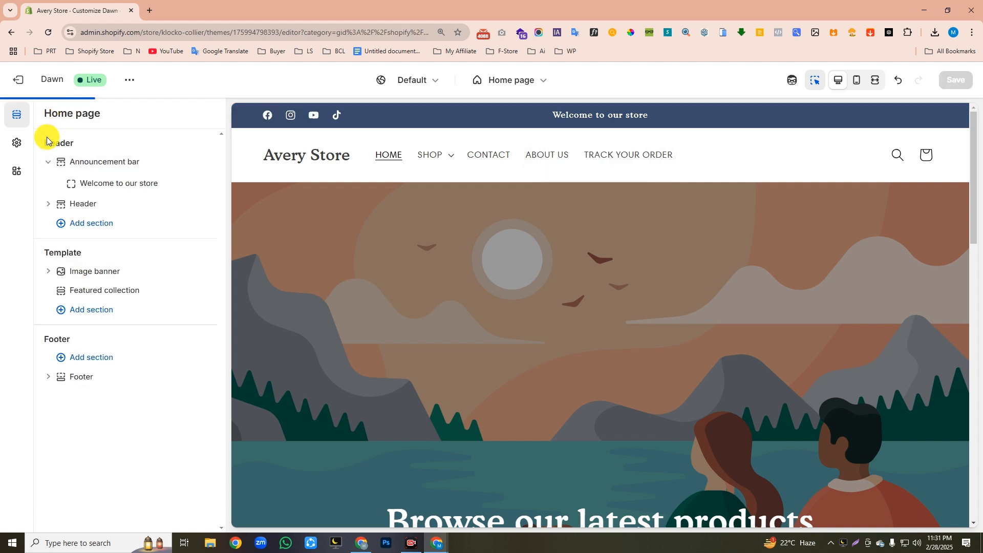
{"action": "left_click", "coordinate": [113, 188]}
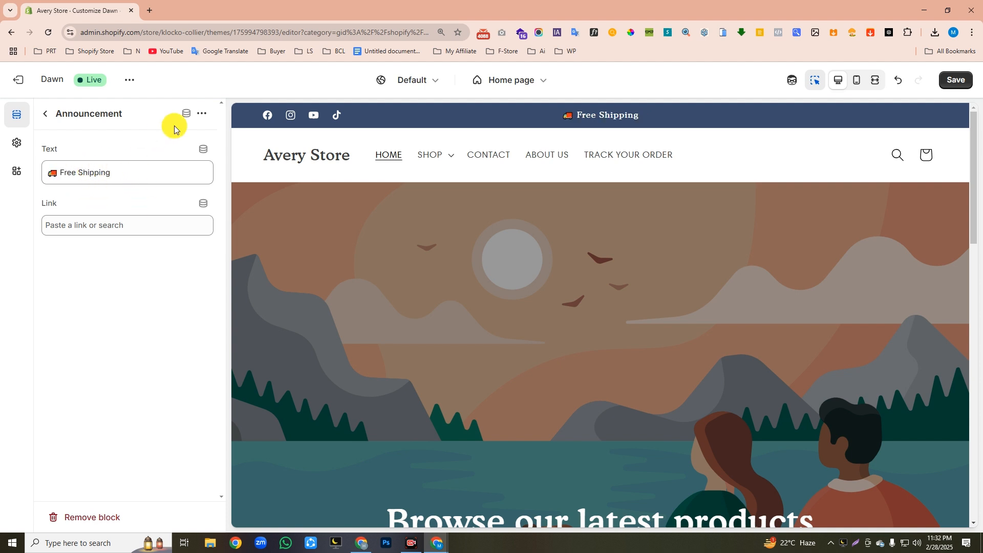
{"action": "left_click", "coordinate": [201, 115]}
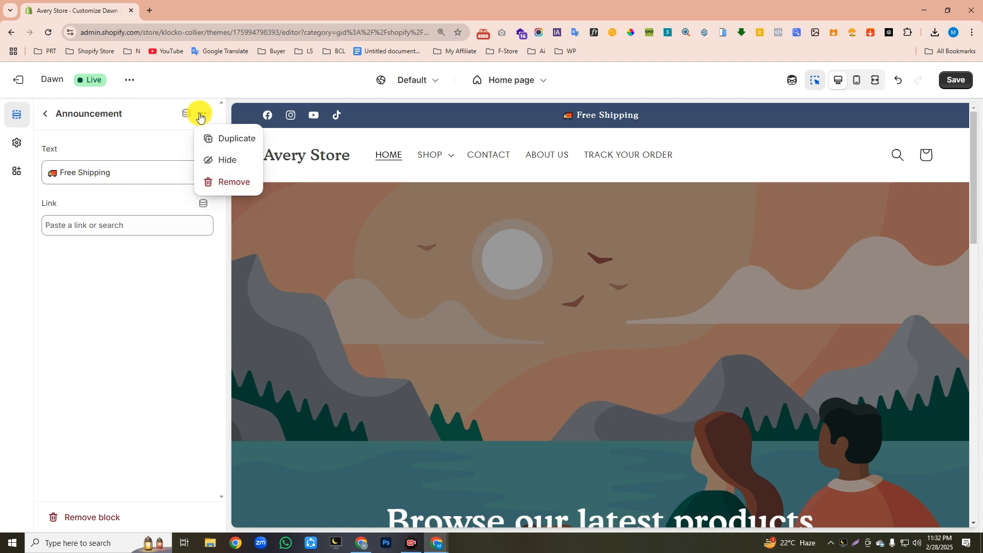
{"action": "left_click", "coordinate": [224, 139]}
{"action": "left_click", "coordinate": [46, 114]}
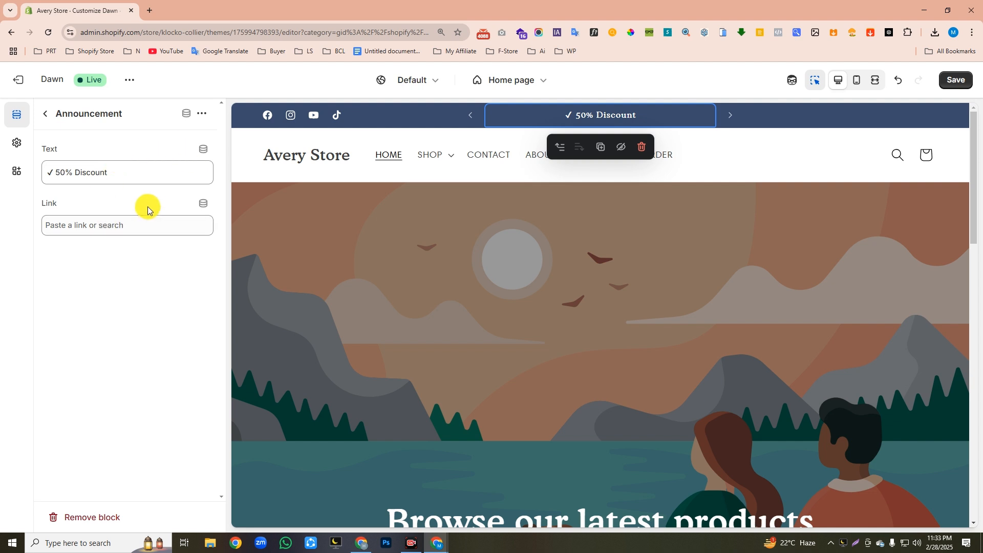
{"action": "left_click", "coordinate": [957, 81]}
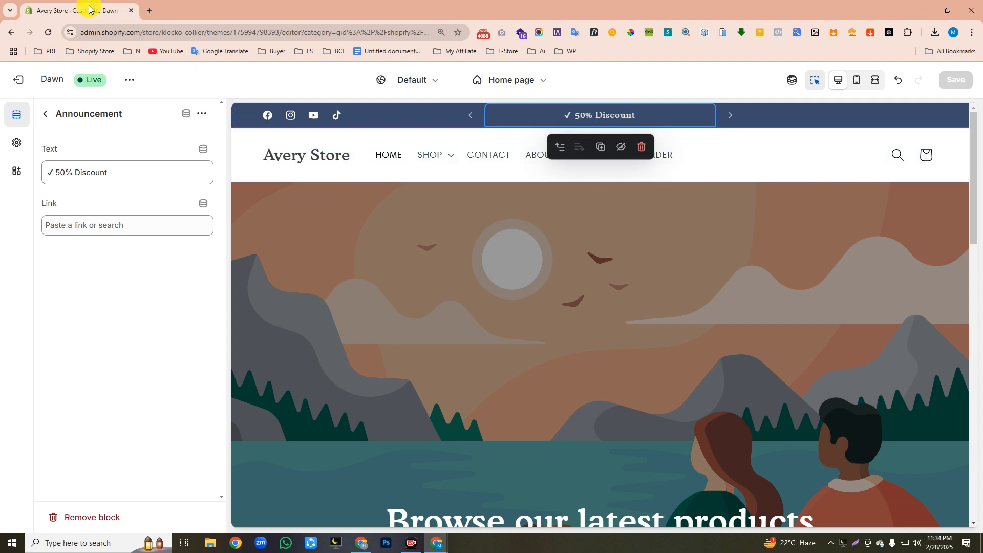
Set logo1_2.png as the logo at 220 px desktop width and favicon.png as the favicon, and save
{"action": "left_click", "coordinate": [19, 144]}
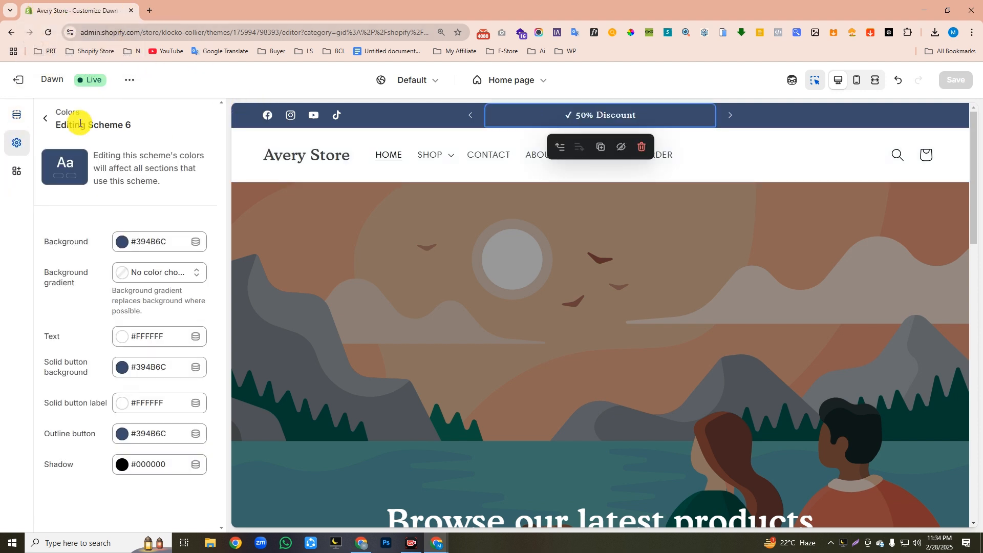
{"action": "left_click", "coordinate": [46, 125]}
{"action": "left_click", "coordinate": [81, 148]}
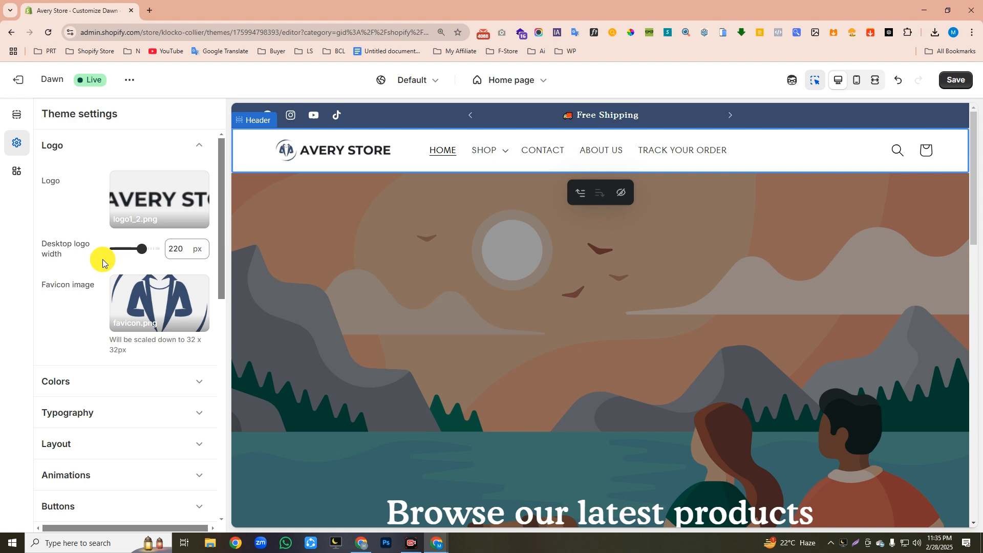
{"action": "left_click", "coordinate": [954, 82]}
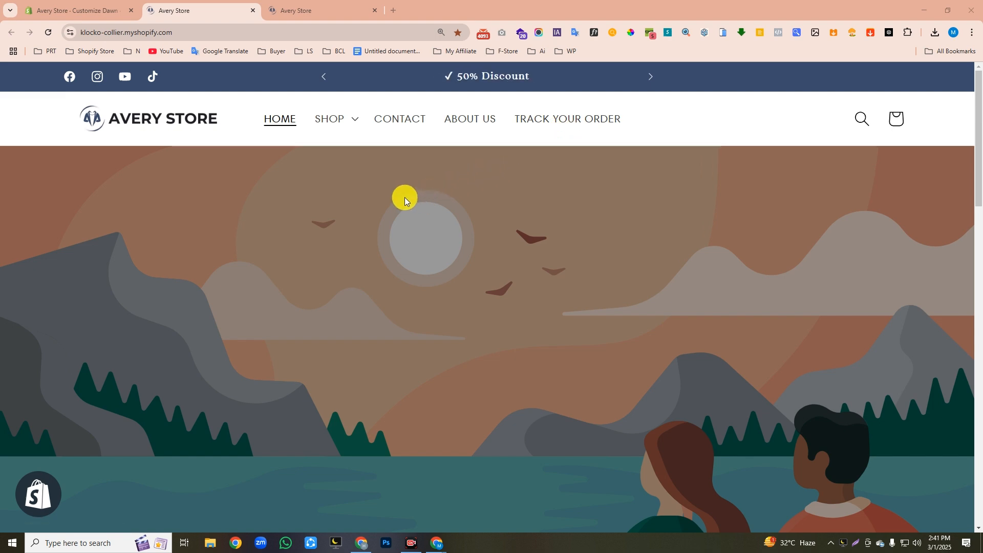
Compare the header menu font with the finished example store and check the theme's typography settings
{"action": "left_click", "coordinate": [289, 9]}
{"action": "left_click", "coordinate": [357, 121]}
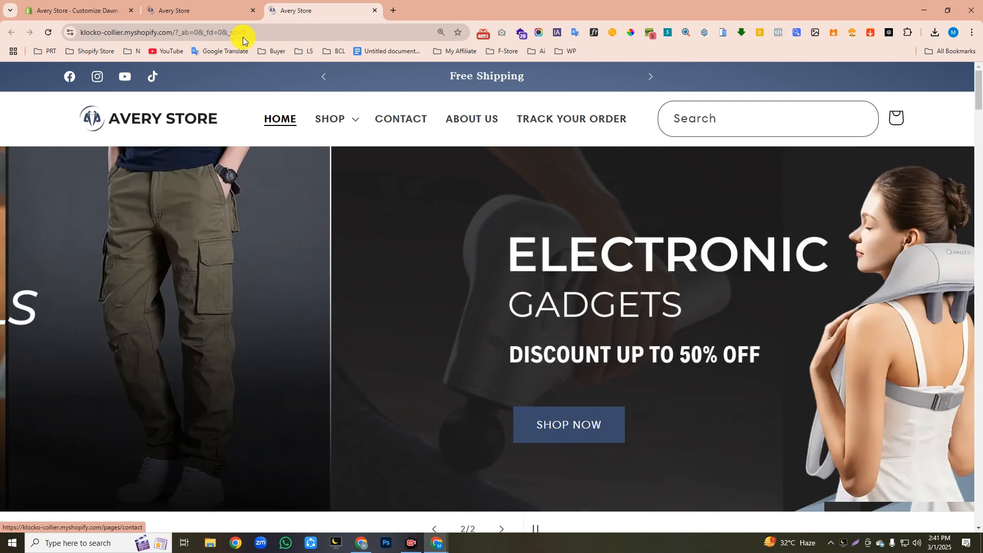
{"action": "left_click", "coordinate": [198, 9]}
{"action": "left_click", "coordinate": [72, 11]}
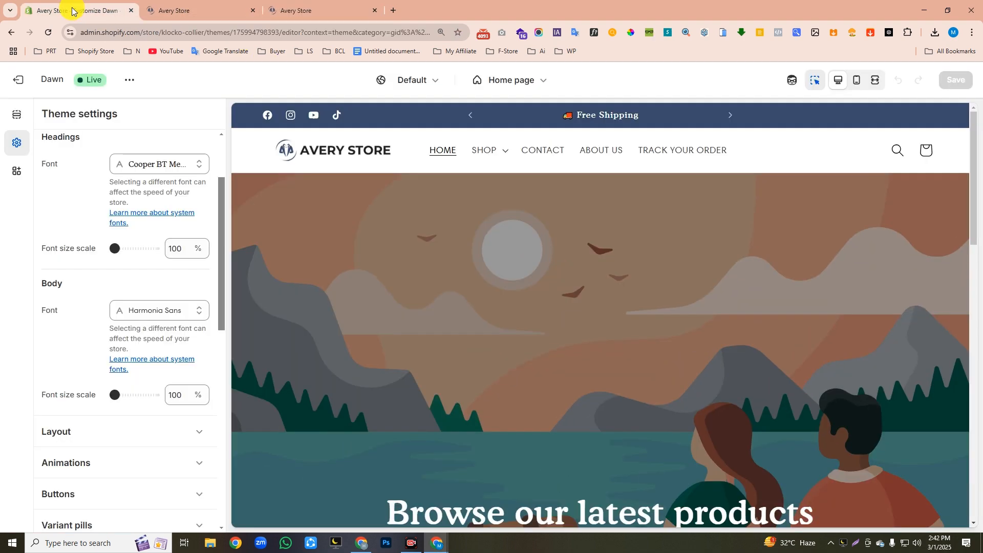
{"action": "scroll", "coordinate": [95, 318], "scroll_direction": "down", "scroll_amount": 1}
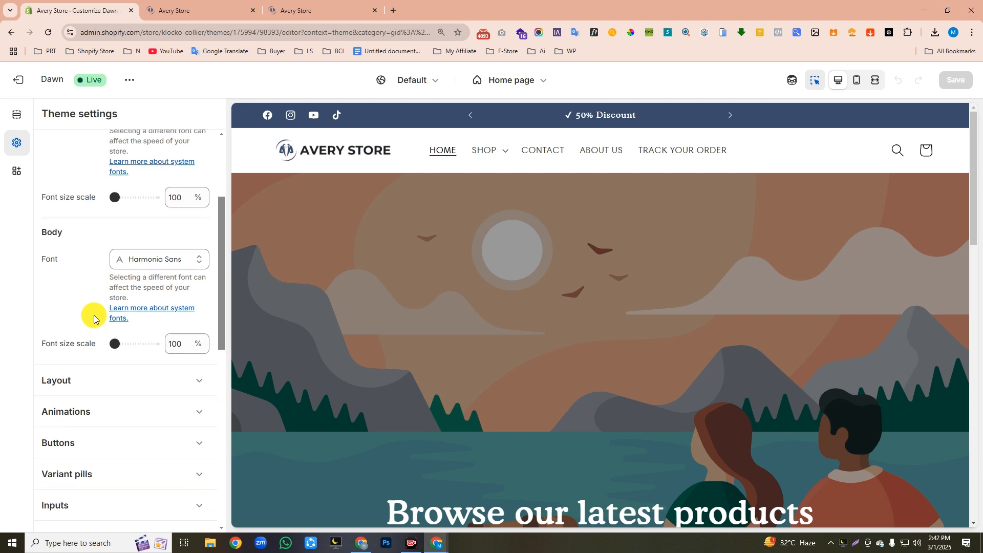
{"action": "scroll", "coordinate": [95, 318], "scroll_direction": "up", "scroll_amount": 3}
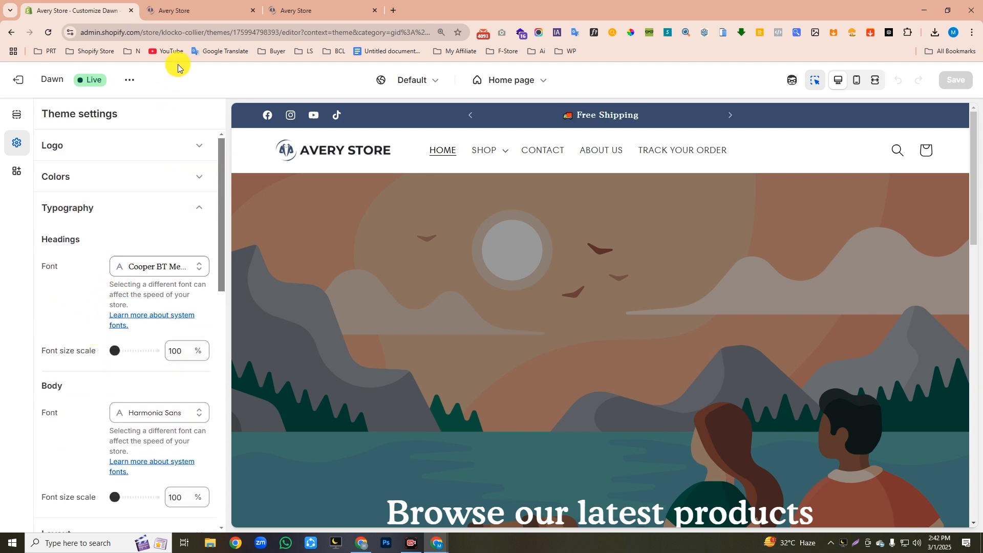
{"action": "left_click", "coordinate": [183, 15]}
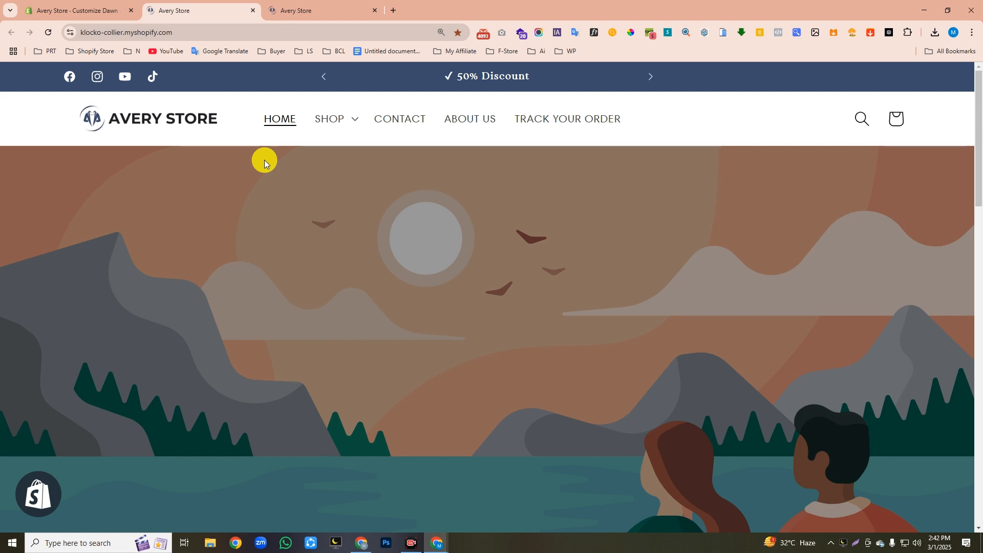
Open the code editor for the current Dawn theme from the store admin
{"action": "left_click", "coordinate": [64, 11]}
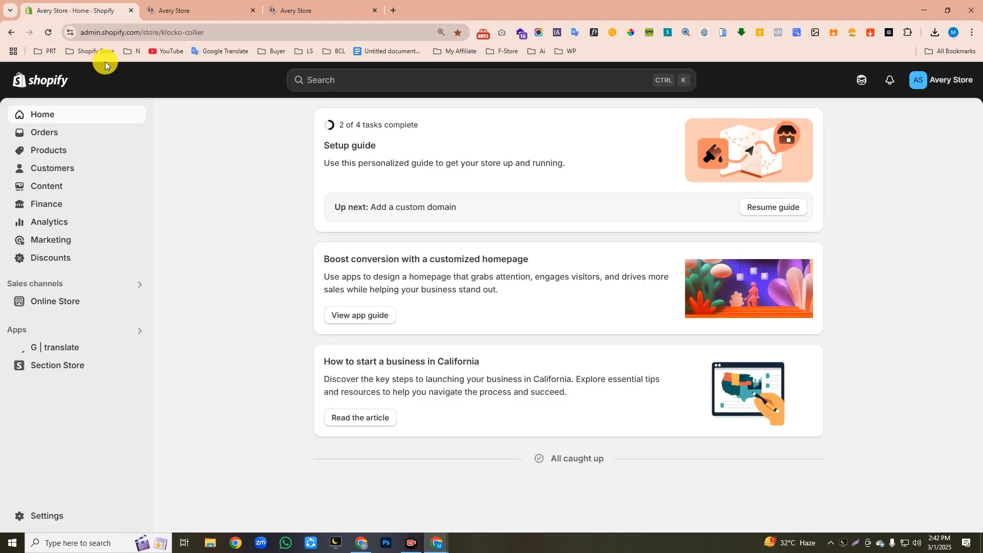
{"action": "left_click", "coordinate": [51, 304]}
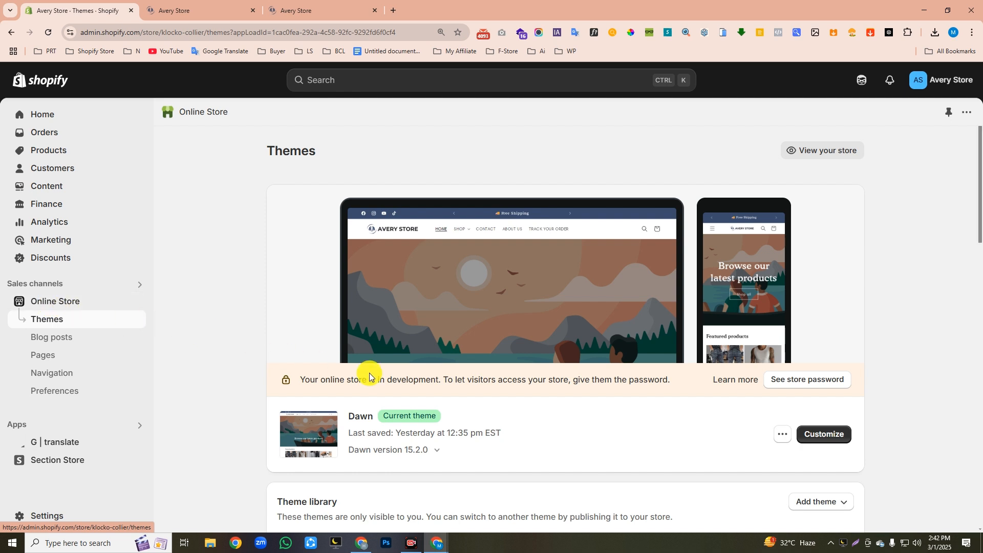
{"action": "left_click", "coordinate": [783, 434]}
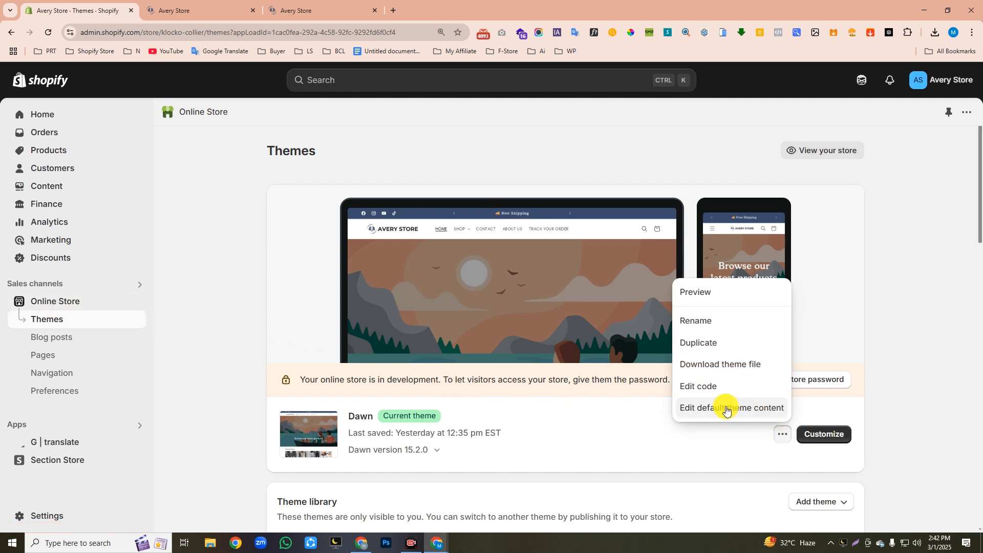
{"action": "left_click", "coordinate": [698, 386]}
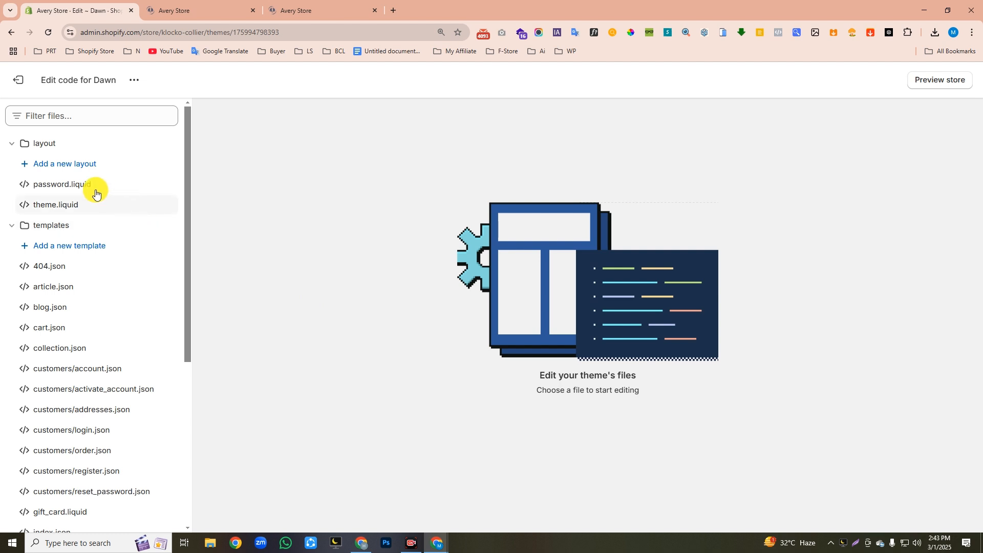
Collapse the layout and templates folders, filter the theme files by base.css and open that file
{"action": "left_click", "coordinate": [36, 149]}
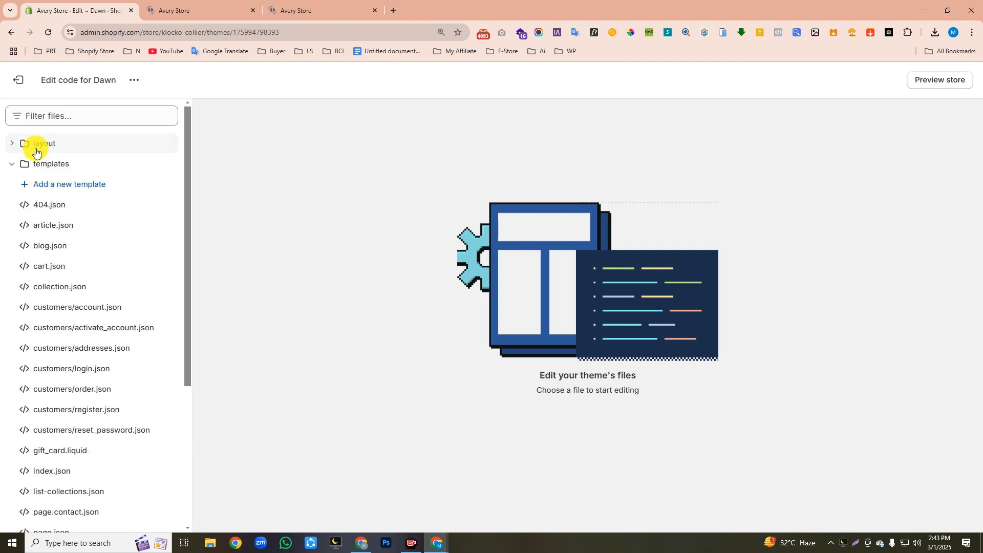
{"action": "left_click", "coordinate": [32, 163]}
{"action": "left_click", "coordinate": [43, 118]}
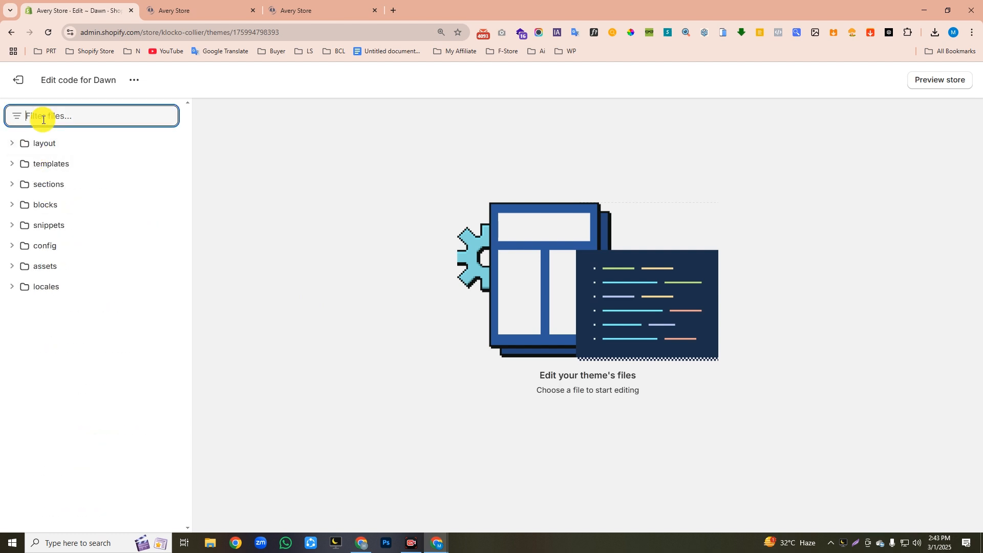
{"action": "type", "text": "base.css"}
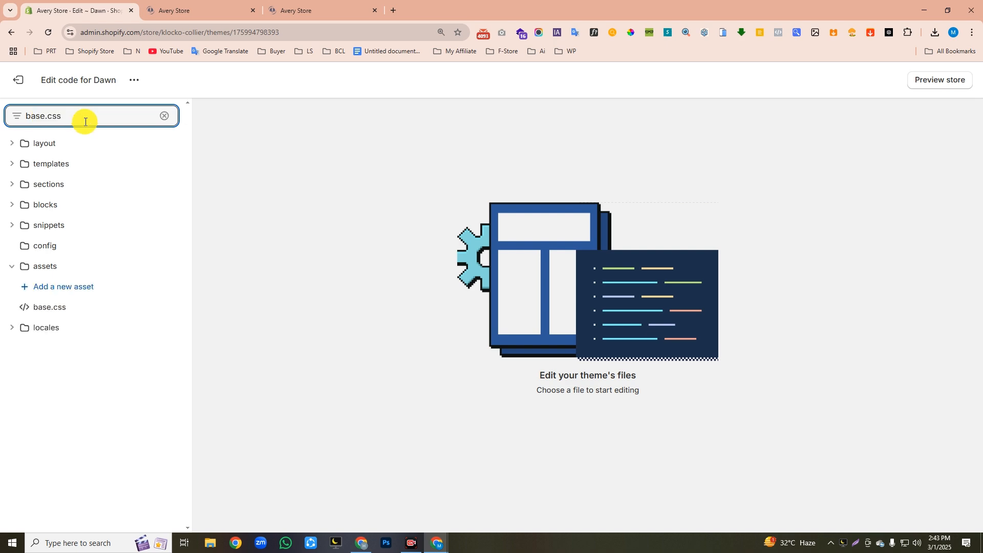
{"action": "left_click", "coordinate": [44, 308]}
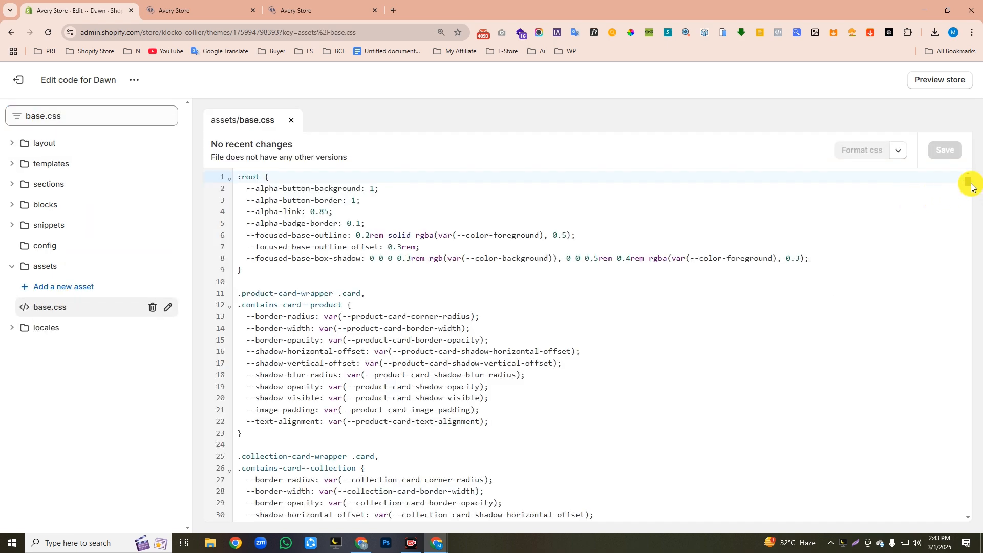
Copy the Bold Header Menu fonts code from Pastebin, paste it at the end of base.css and save the file
{"action": "left_click_drag", "start_coordinate": [971, 187], "coordinate": [973, 525]}
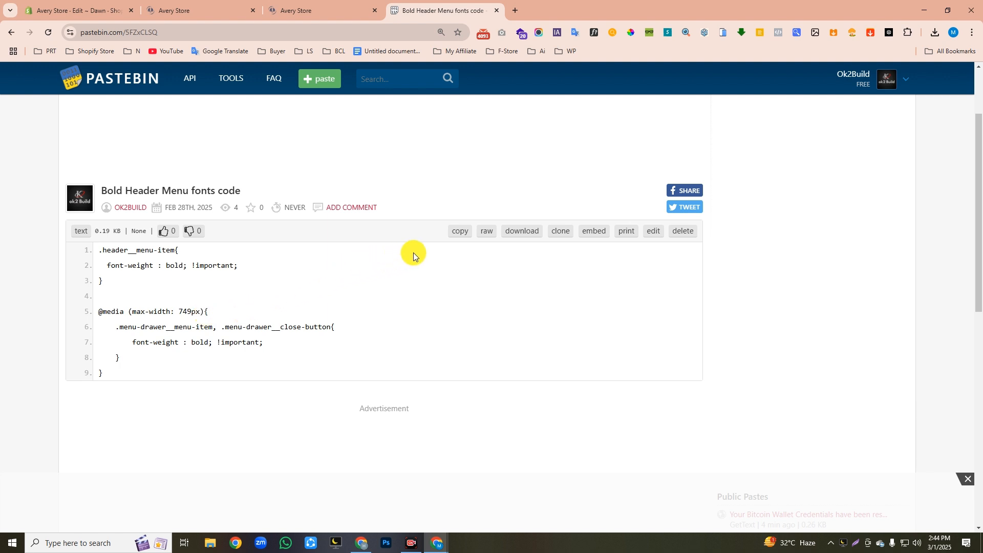
{"action": "left_click", "coordinate": [460, 237]}
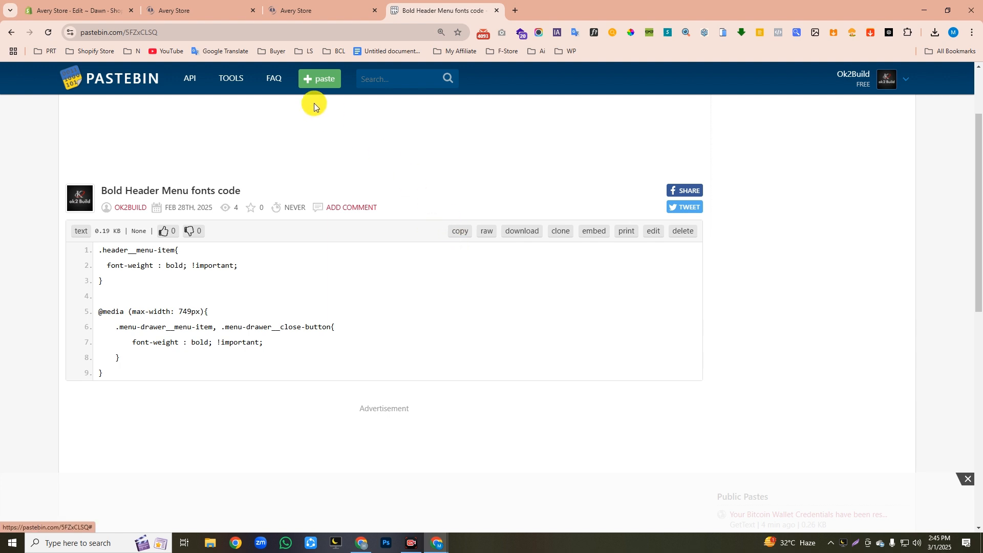
{"action": "left_click", "coordinate": [69, 4]}
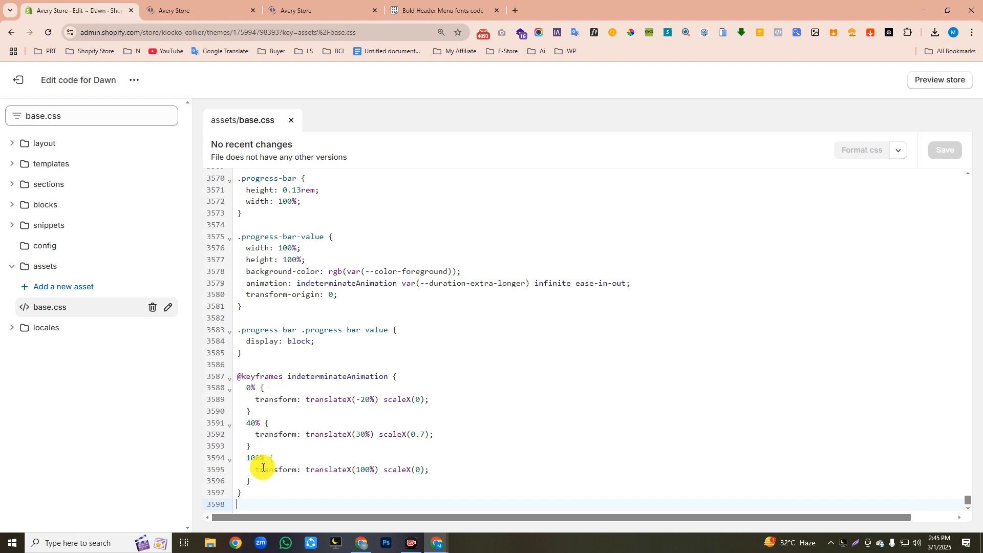
{"action": "key", "text": "ctrl+v"}
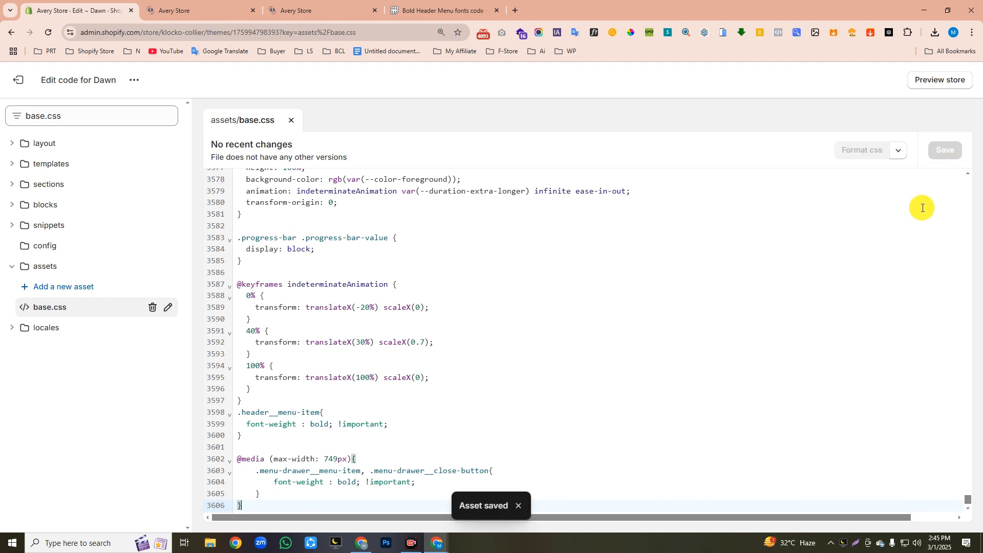
Preview the store and compare its header menu font with the earlier storefront page
{"action": "left_click", "coordinate": [933, 83]}
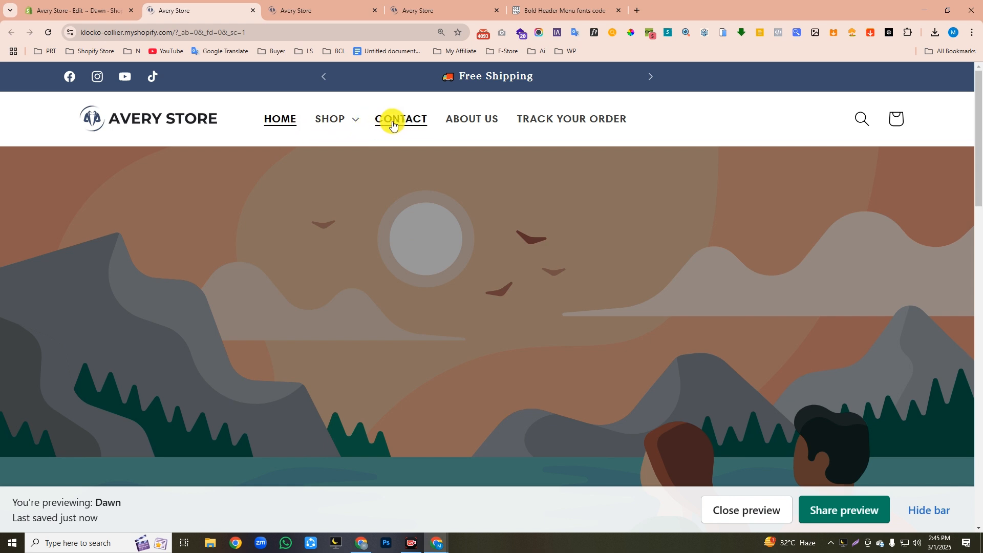
{"action": "left_click", "coordinate": [307, 8]}
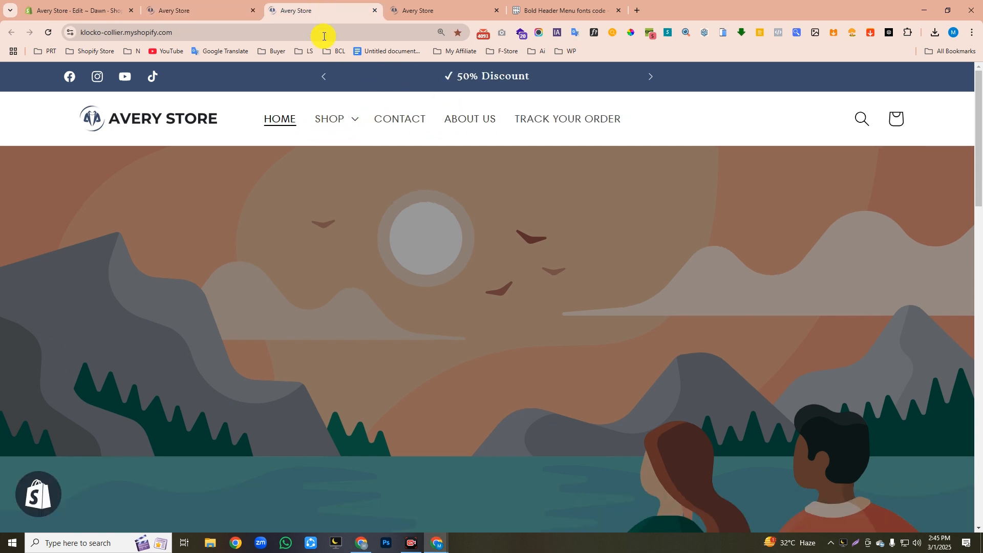
{"action": "left_click", "coordinate": [218, 6]}
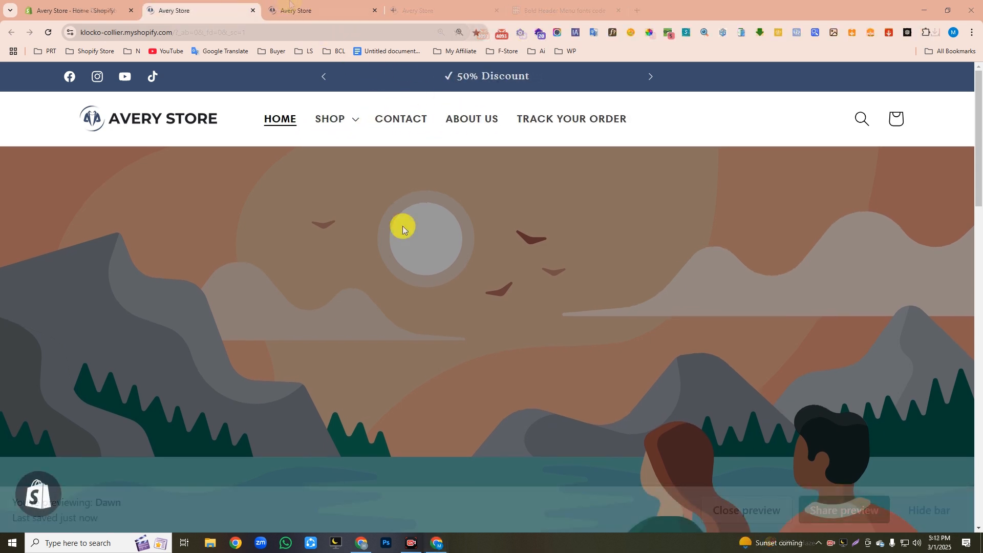
Compare how the Shop dropdown menu opens on the current storefront and on the reference storefront
{"action": "left_click", "coordinate": [348, 118]}
{"action": "left_click", "coordinate": [346, 117]}
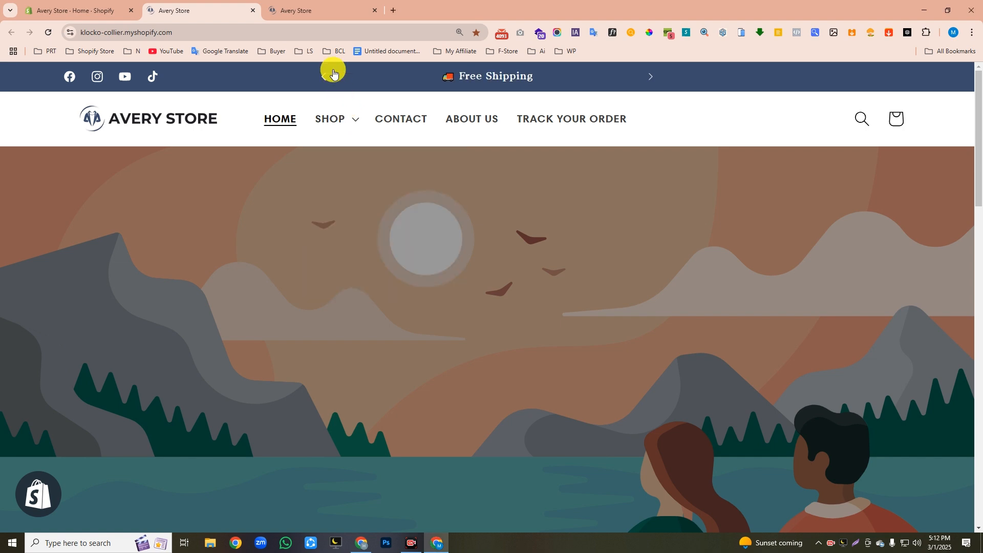
{"action": "left_click", "coordinate": [314, 11]}
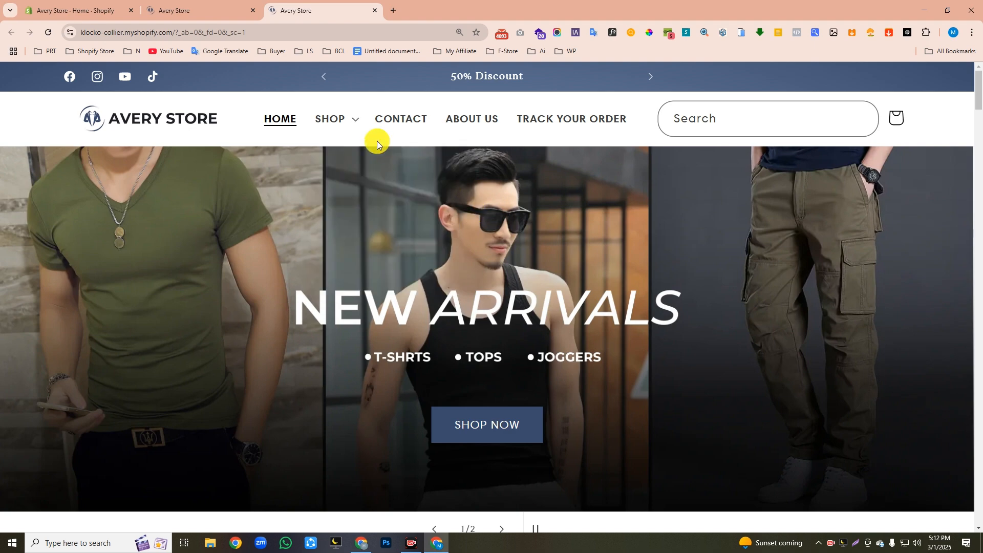
{"action": "left_click", "coordinate": [201, 13]}
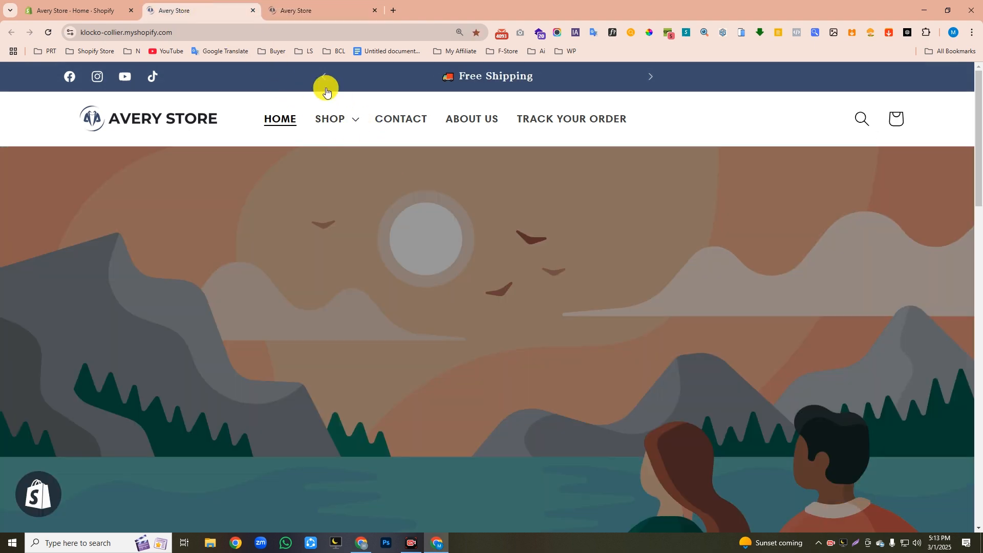
{"action": "left_click", "coordinate": [293, 13]}
{"action": "mouse_move", "coordinate": [335, 123]}
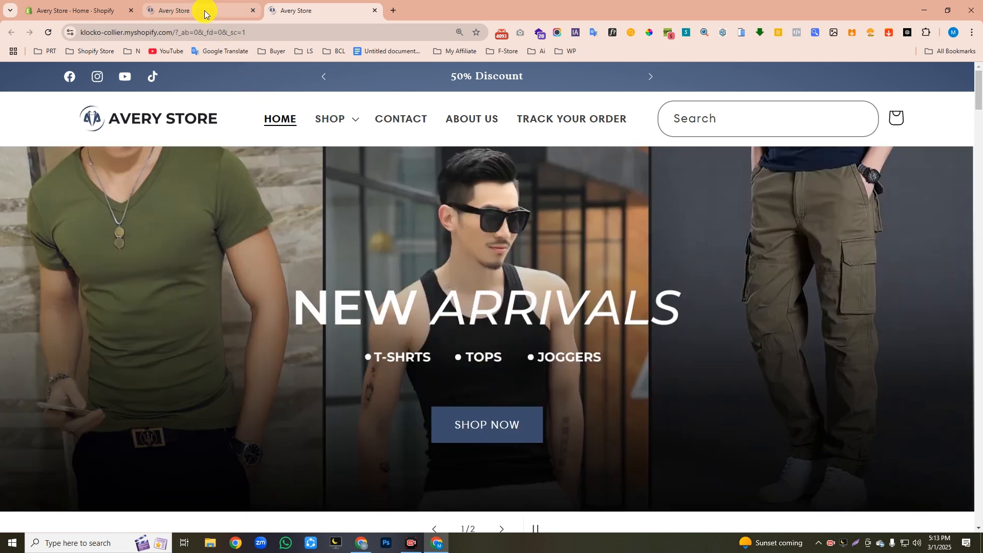
{"action": "left_click", "coordinate": [203, 12]}
{"action": "left_click", "coordinate": [345, 124]}
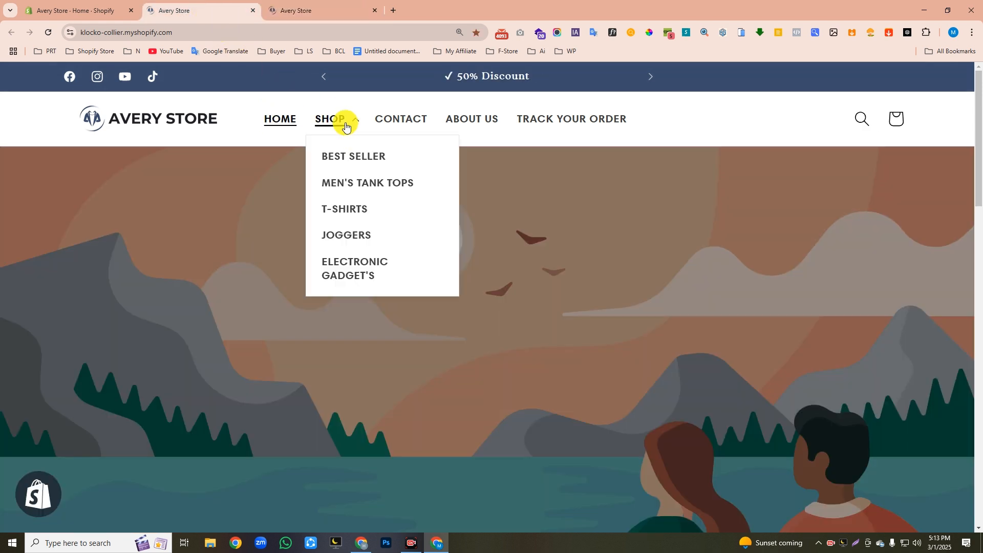
{"action": "left_click", "coordinate": [345, 124]}
Return to the store admin and open the code editor for the current Dawn theme
{"action": "left_click", "coordinate": [92, 4]}
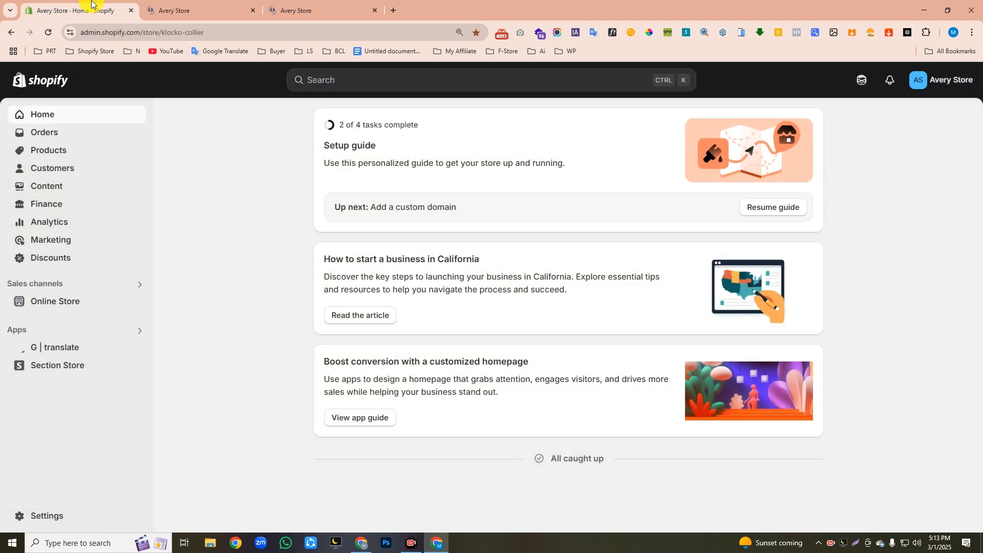
{"action": "left_click", "coordinate": [47, 303]}
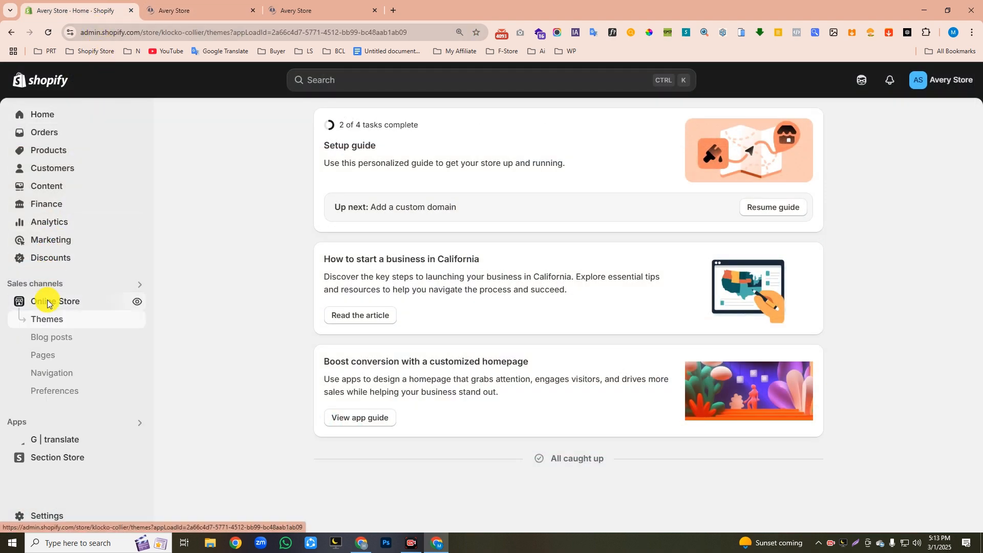
{"action": "left_click", "coordinate": [783, 436]}
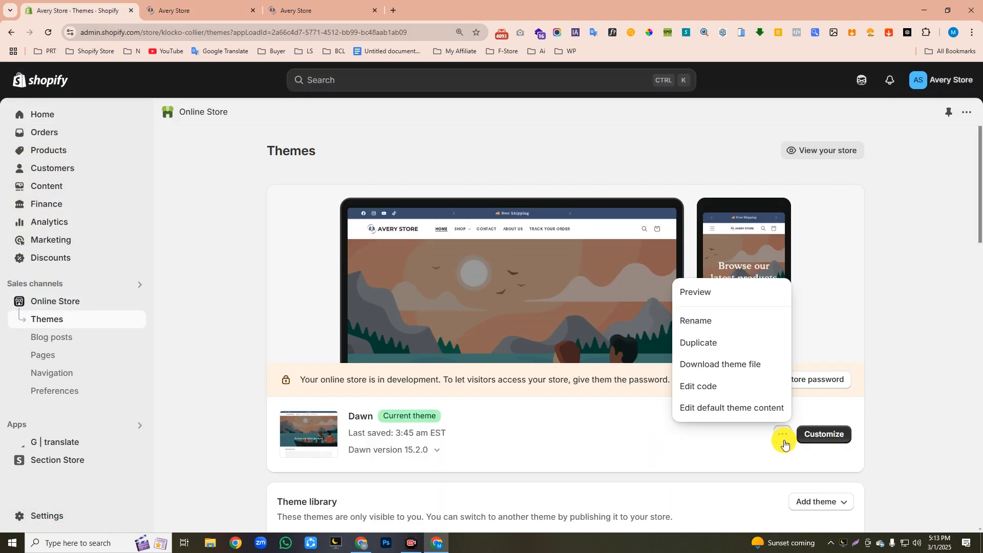
{"action": "left_click", "coordinate": [702, 380]}
Collapse the layout and templates folders, filter the theme files by header.liquid and open that section file
{"action": "left_click", "coordinate": [38, 147]}
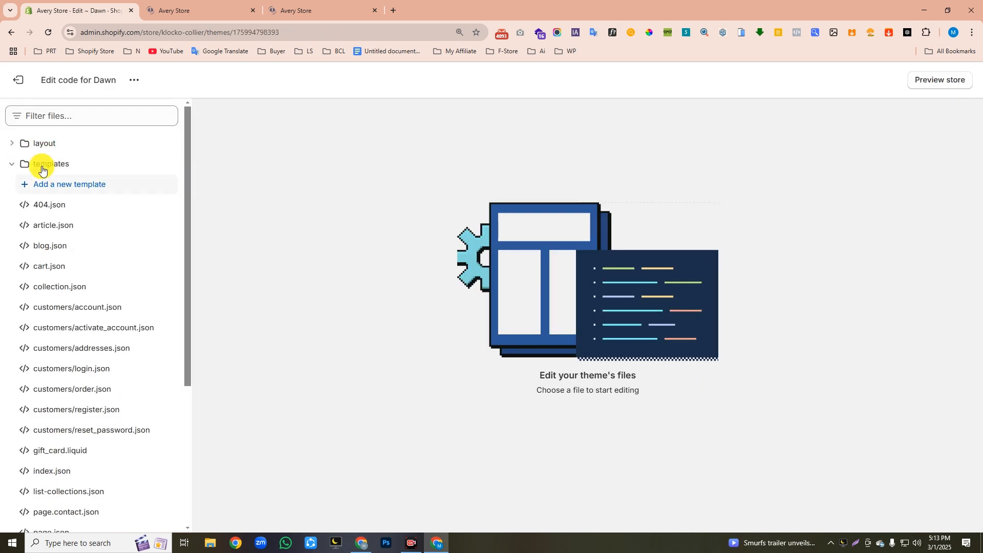
{"action": "left_click", "coordinate": [39, 163]}
{"action": "left_click", "coordinate": [55, 113]}
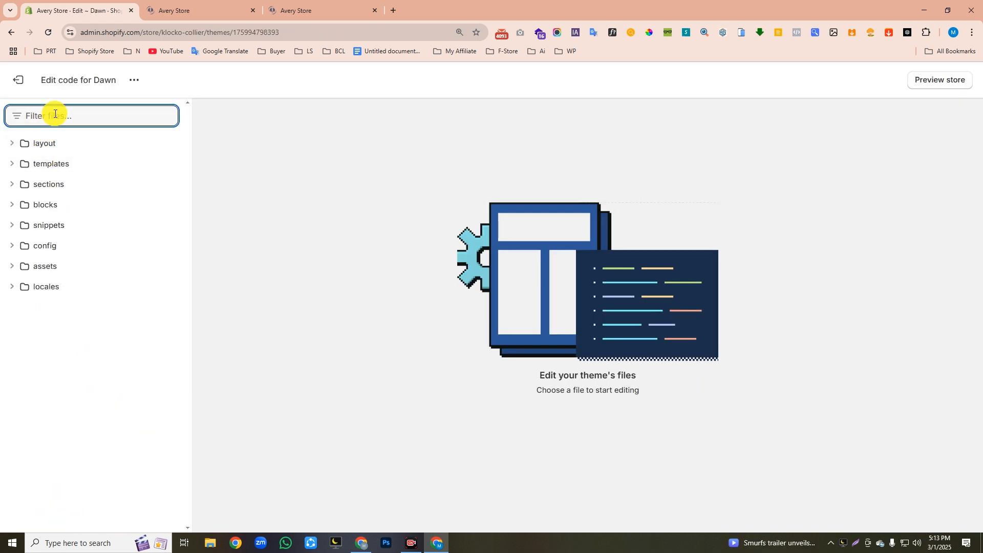
{"action": "key", "text": "ctrl+v"}
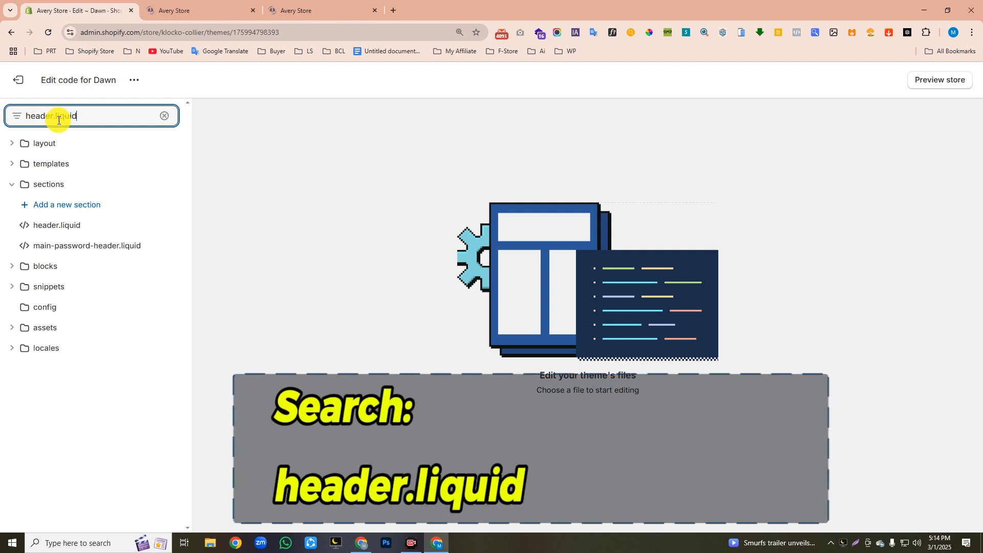
{"action": "left_click", "coordinate": [53, 230]}
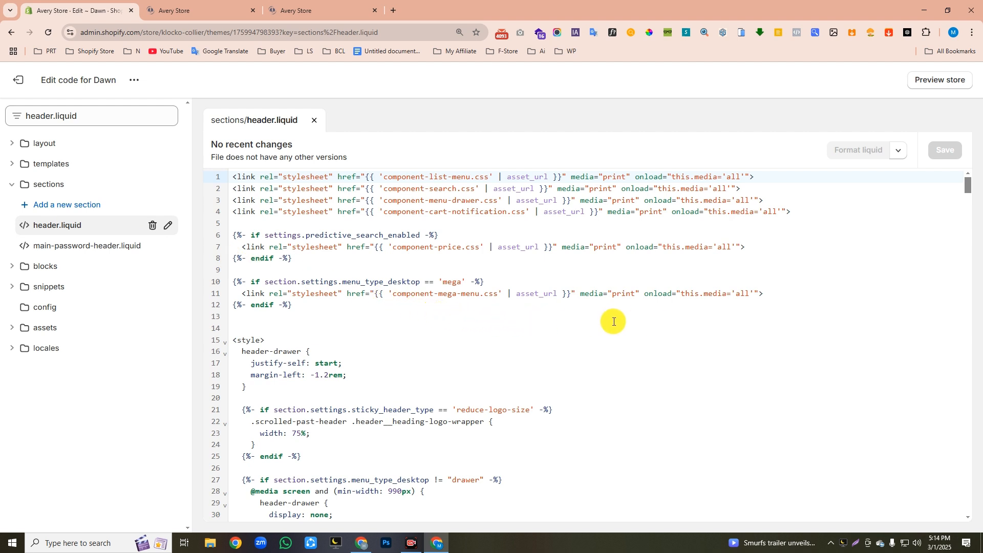
Find </header> in header.liquid and place the cursor on the empty line below the sticky-header closing tag
{"action": "left_click", "coordinate": [503, 340]}
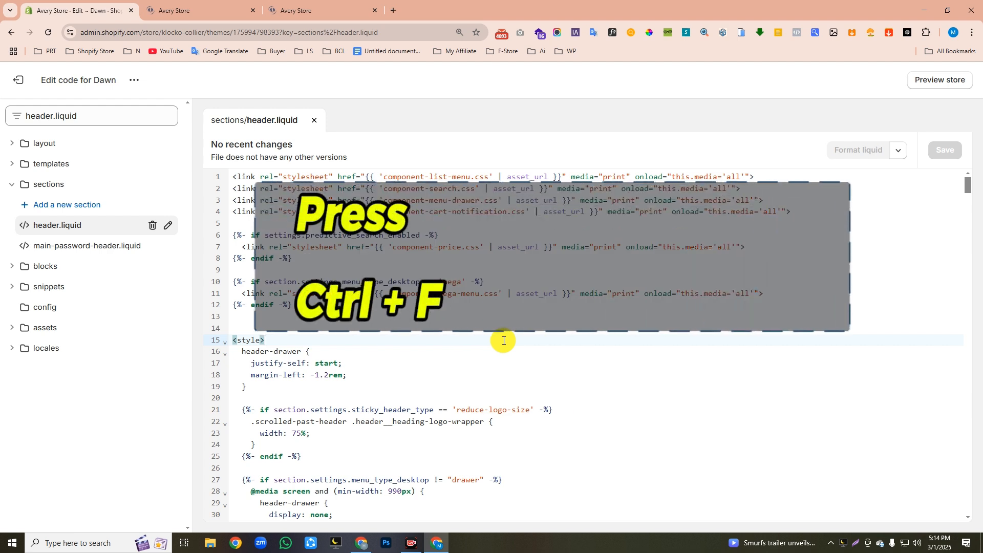
{"action": "key", "text": "ctrl+f"}
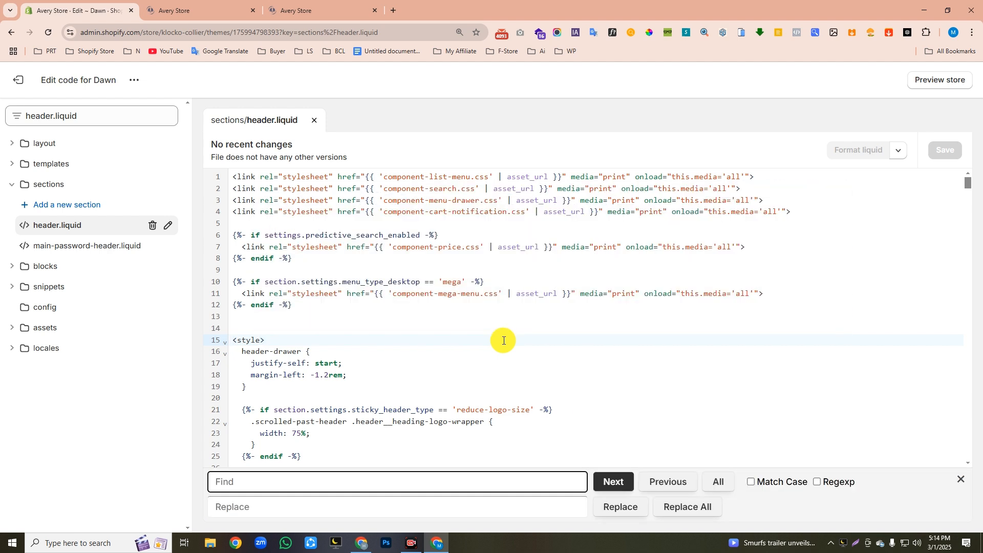
{"action": "left_click", "coordinate": [306, 486]}
{"action": "type", "text": "</header>"}
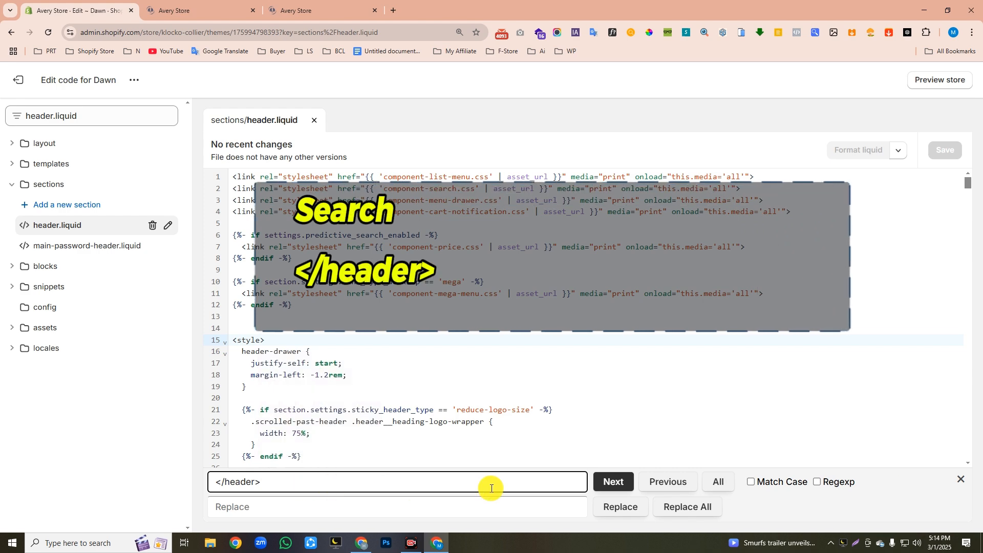
{"action": "left_click", "coordinate": [617, 484]}
{"action": "scroll", "coordinate": [351, 423], "scroll_direction": "down", "scroll_amount": 3}
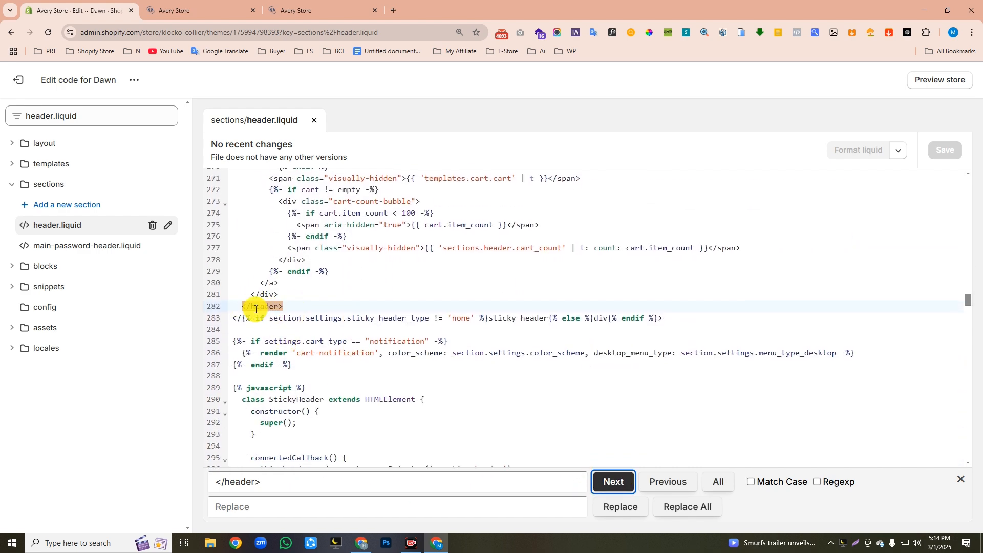
{"action": "left_click_drag", "start_coordinate": [232, 318], "coordinate": [669, 318]}
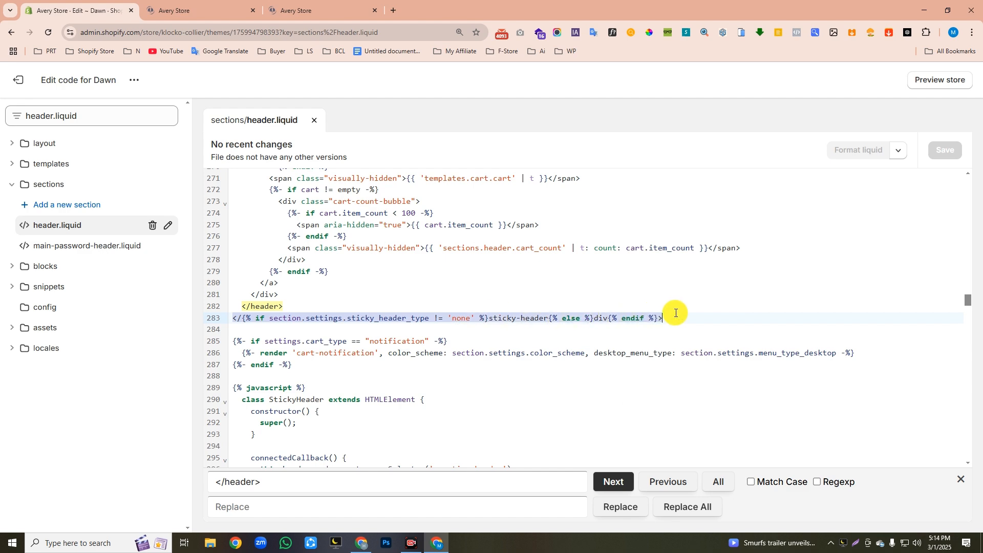
{"action": "left_click", "coordinate": [250, 332]}
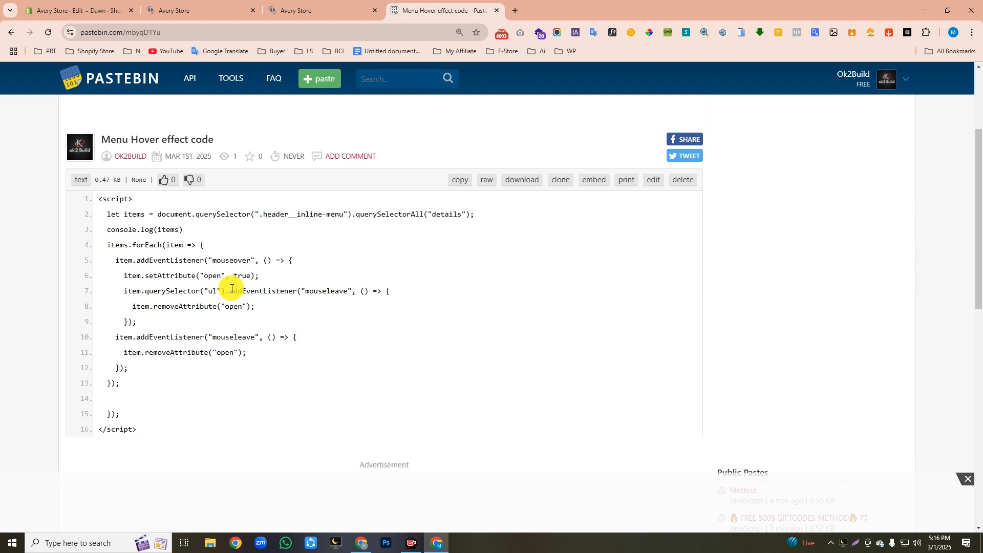
Copy the Menu Hover effect code from Pastebin, paste it on empty line 284 of header.liquid and save the file
{"action": "left_click", "coordinate": [449, 181]}
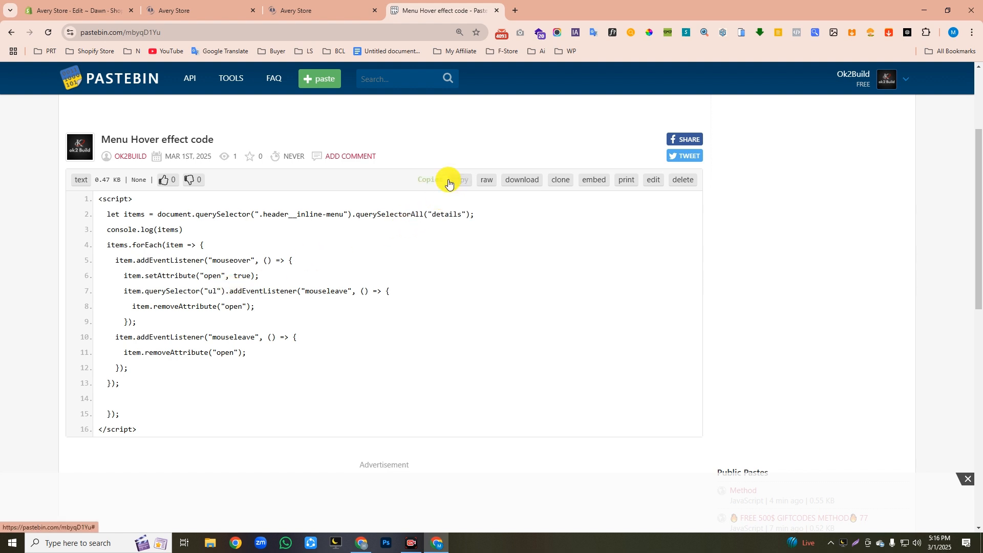
{"action": "left_click", "coordinate": [96, 5]}
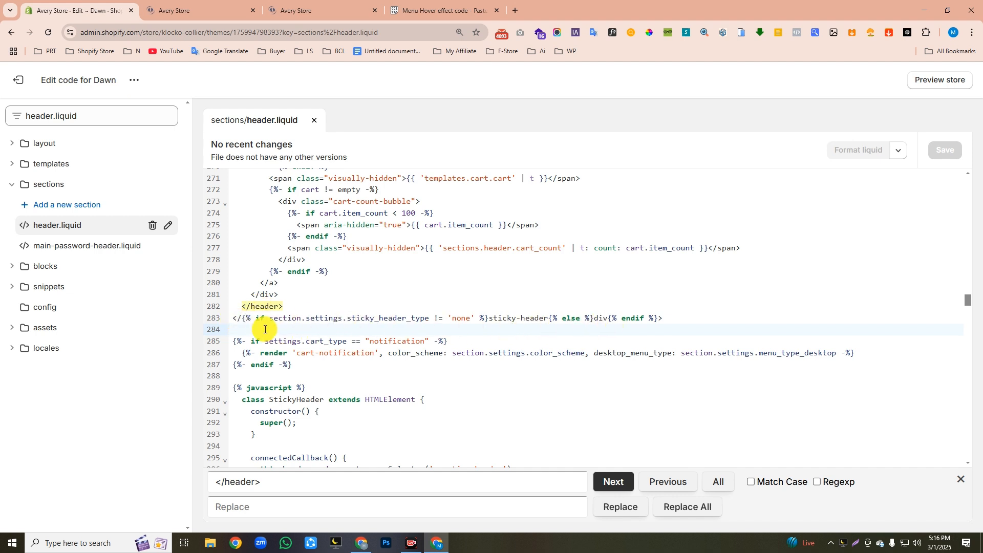
{"action": "key", "text": "ctrl+v"}
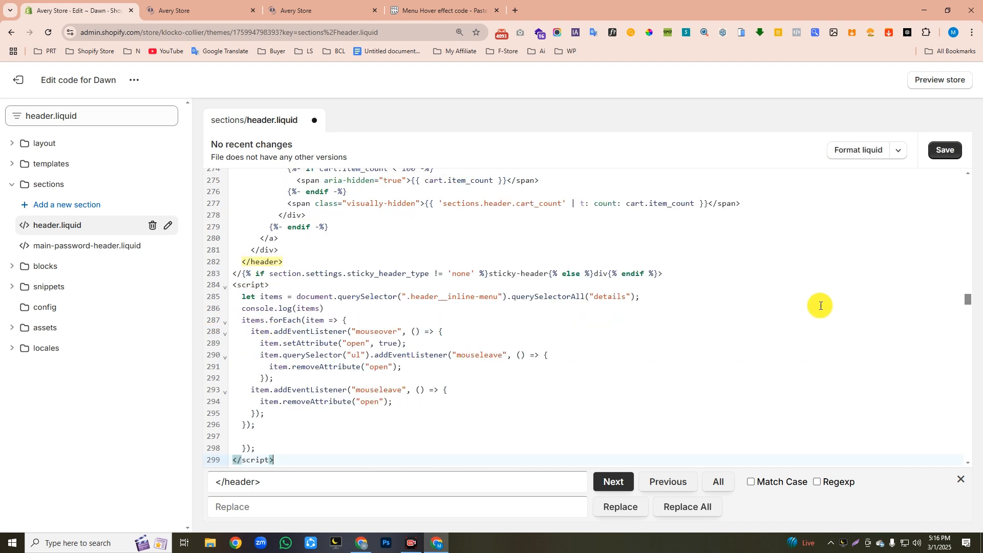
{"action": "left_click", "coordinate": [941, 150]}
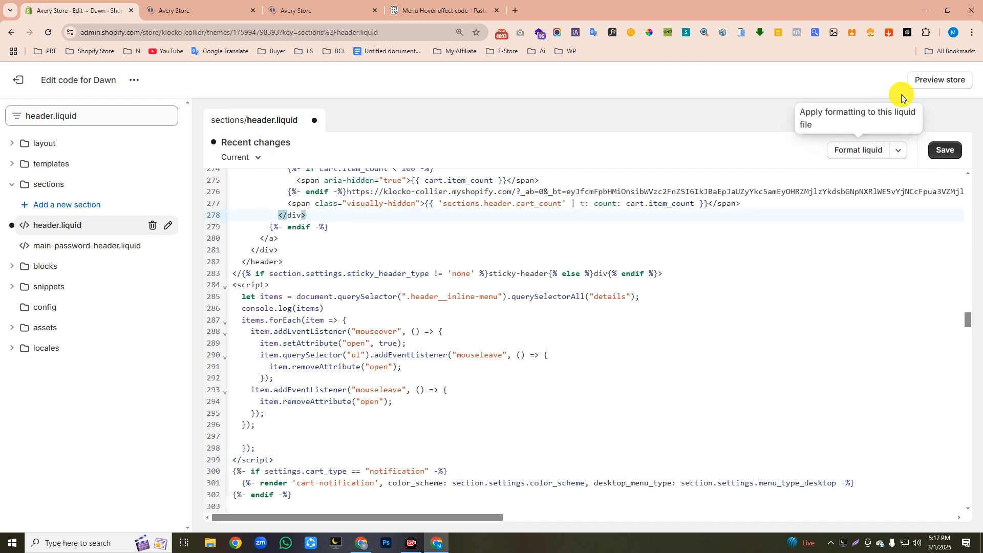
Preview the store to check the Shop menu's hover effect, and open and close the header search
{"action": "left_click", "coordinate": [933, 90]}
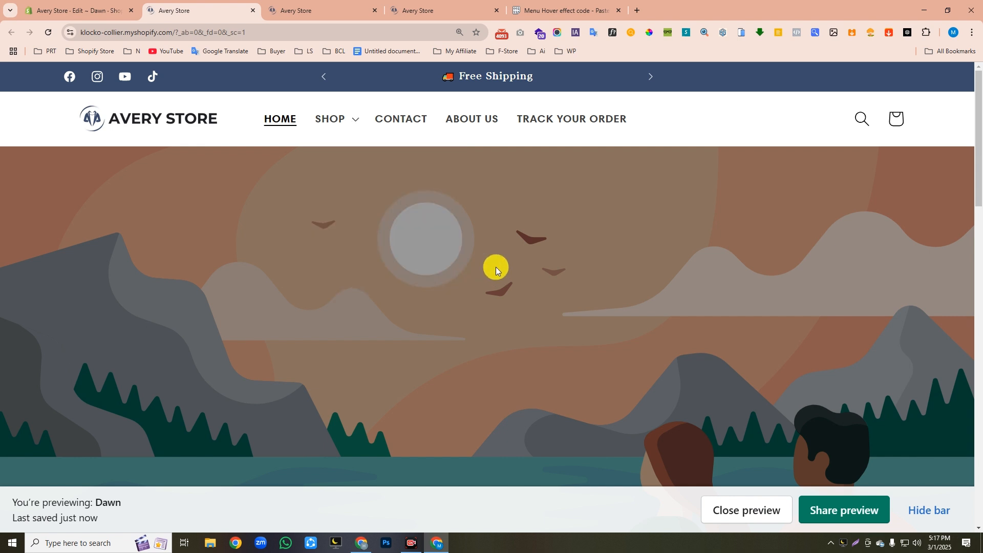
{"action": "mouse_move", "coordinate": [338, 130]}
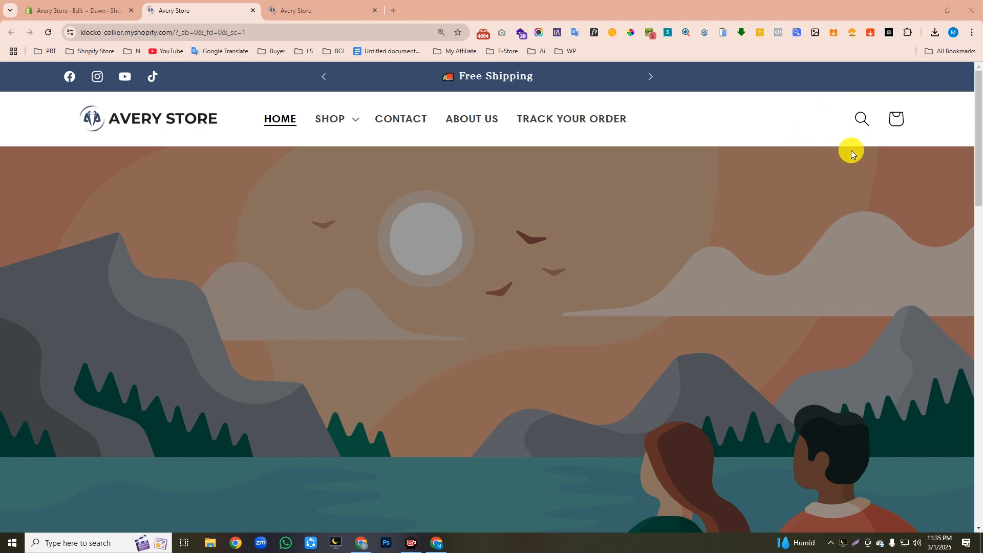
{"action": "left_click", "coordinate": [866, 118]}
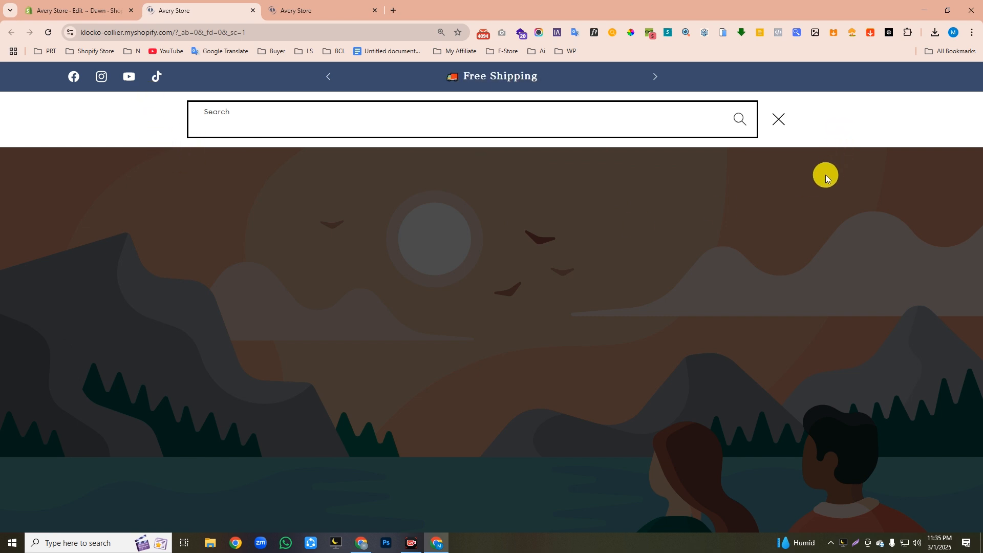
{"action": "left_click", "coordinate": [783, 128]}
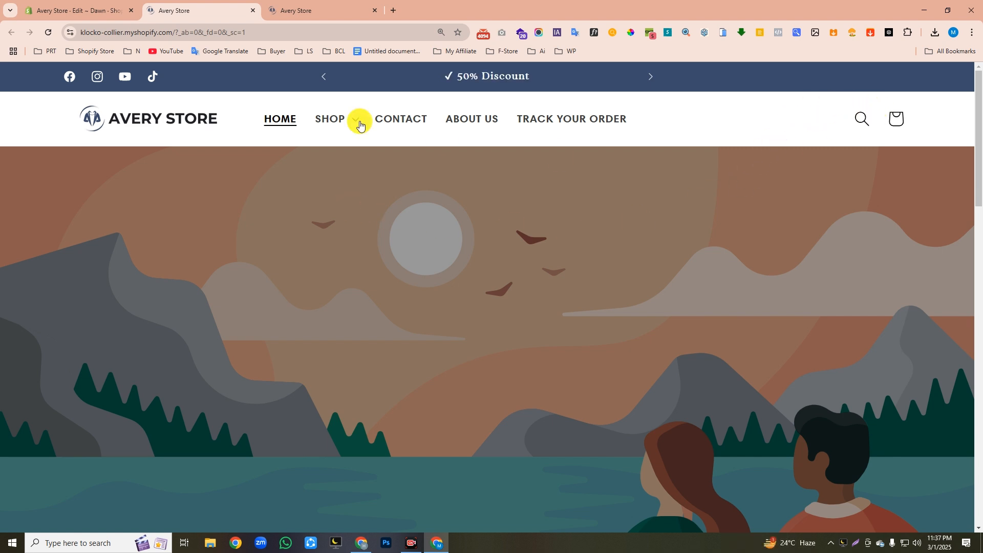
Find the line {% render 'header-search', input_id: 'Search-In-Modal' %} in header.liquid
{"action": "left_click", "coordinate": [68, 11]}
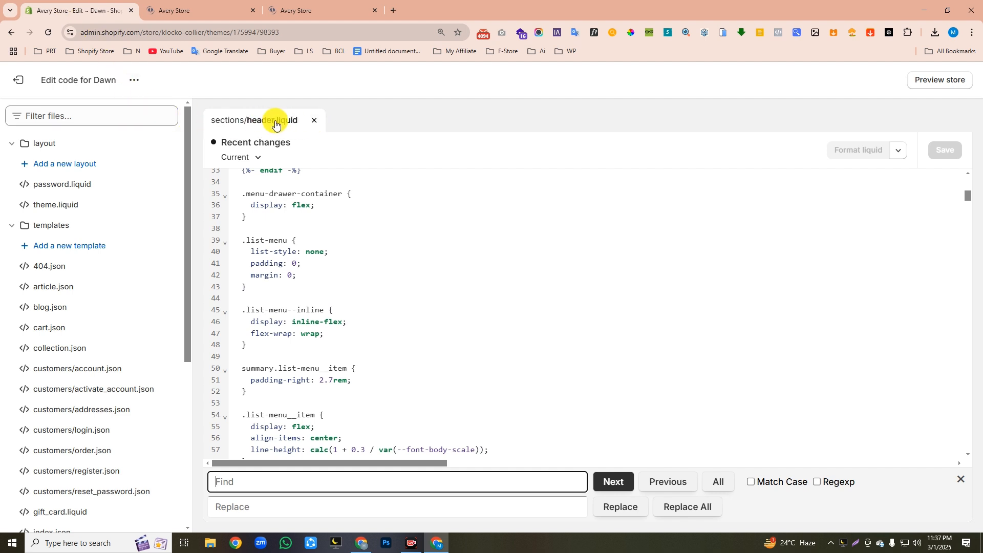
{"action": "left_click", "coordinate": [250, 486]}
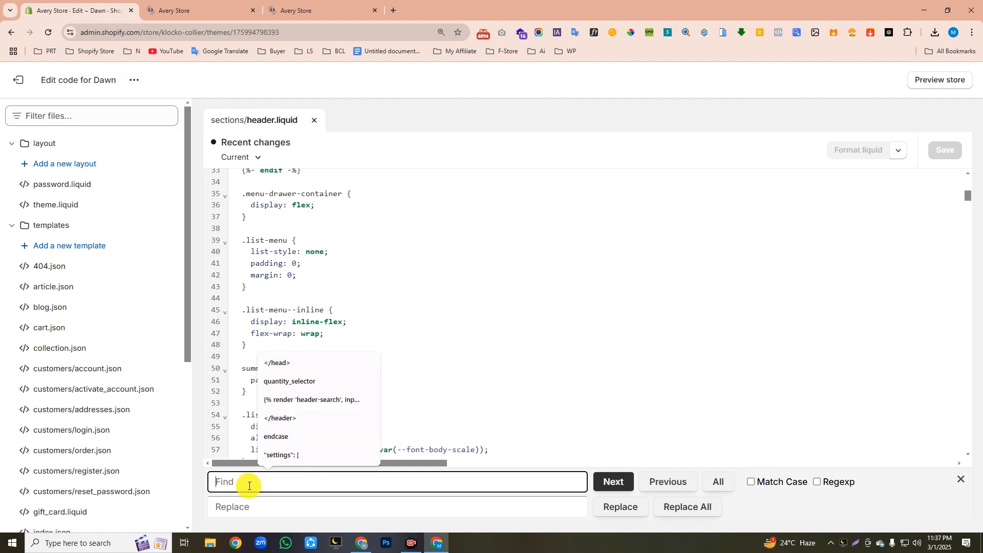
{"action": "key", "text": "ctrl+v"}
{"action": "left_click", "coordinate": [612, 481]}
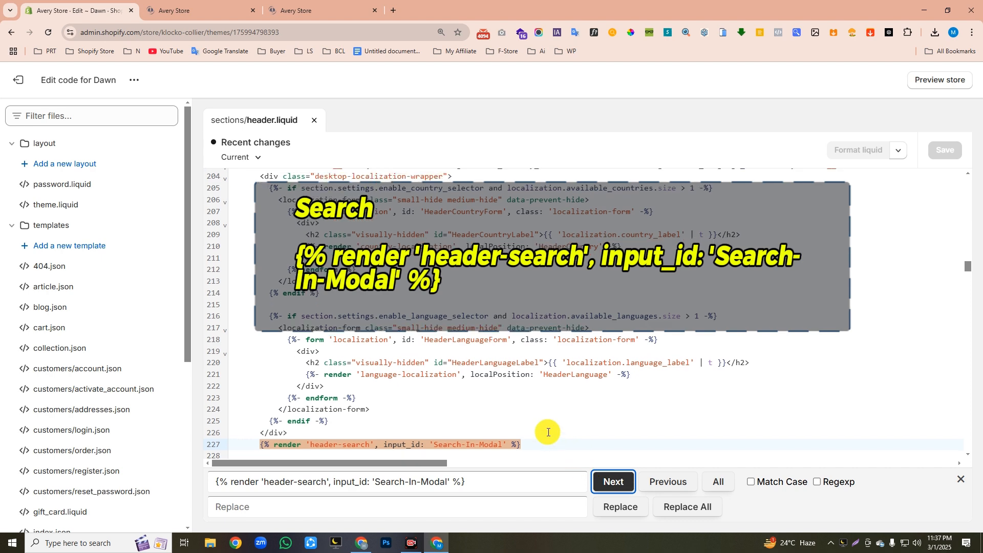
{"action": "scroll", "coordinate": [548, 431], "scroll_direction": "down", "scroll_amount": 3}
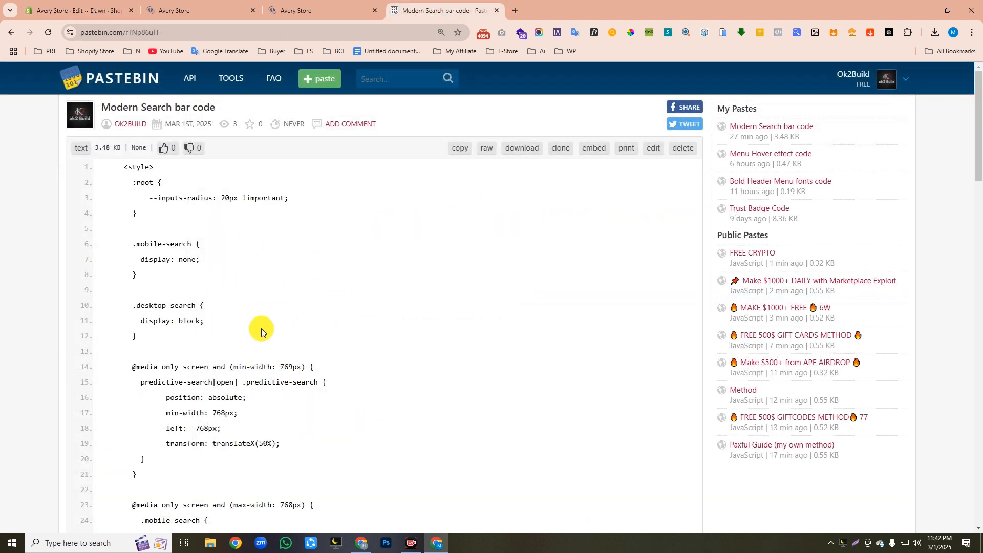
Replace the header-search render line with the Modern Search bar code from Pastebin, save header.liquid and preview the store
{"action": "left_click", "coordinate": [460, 148]}
{"action": "left_click", "coordinate": [75, 9]}
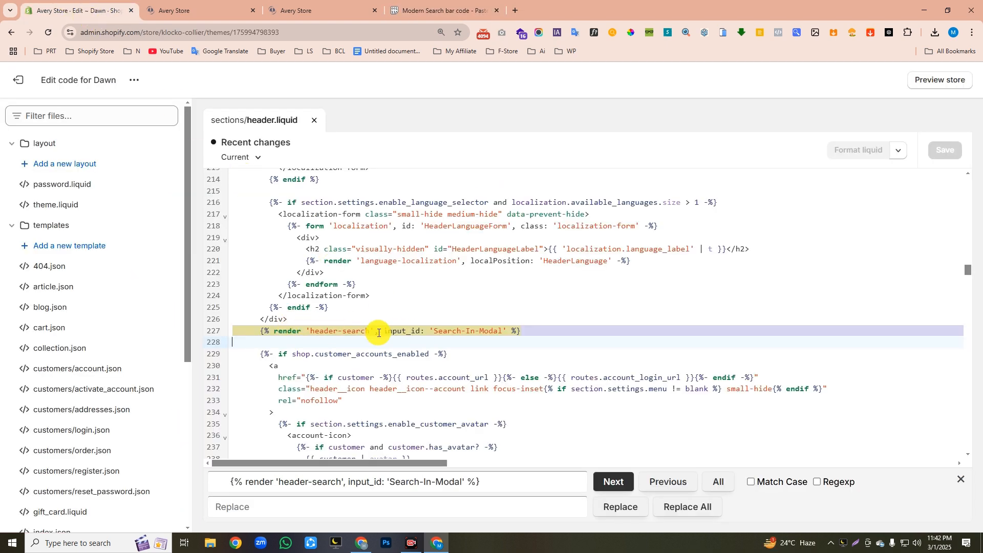
{"action": "key", "text": "BackSpace"}
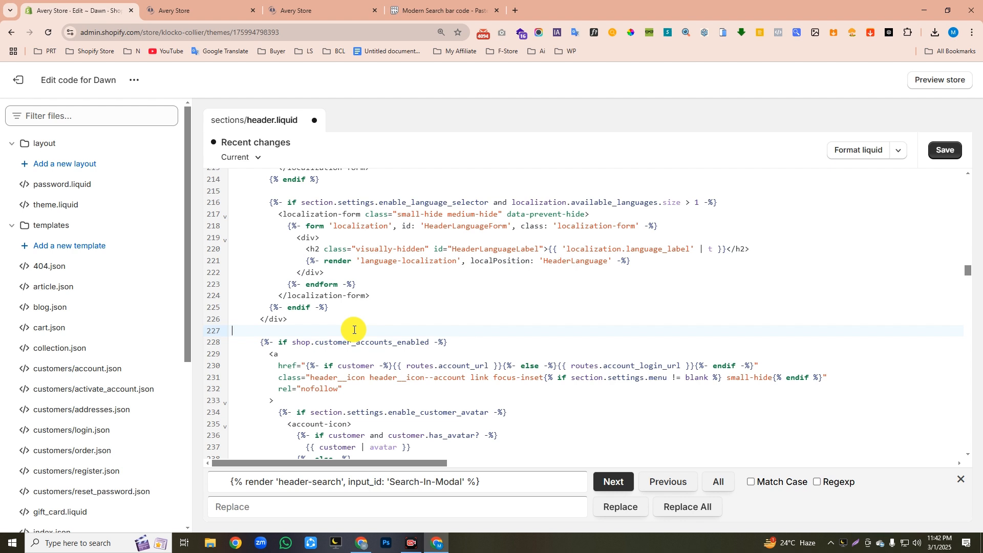
{"action": "key", "text": "ctrl+v"}
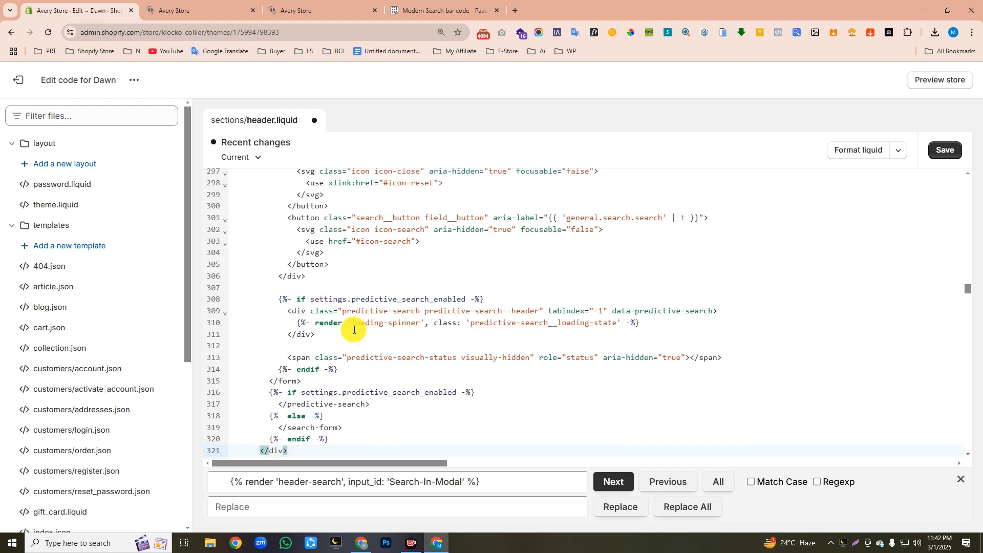
{"action": "left_click", "coordinate": [932, 159]}
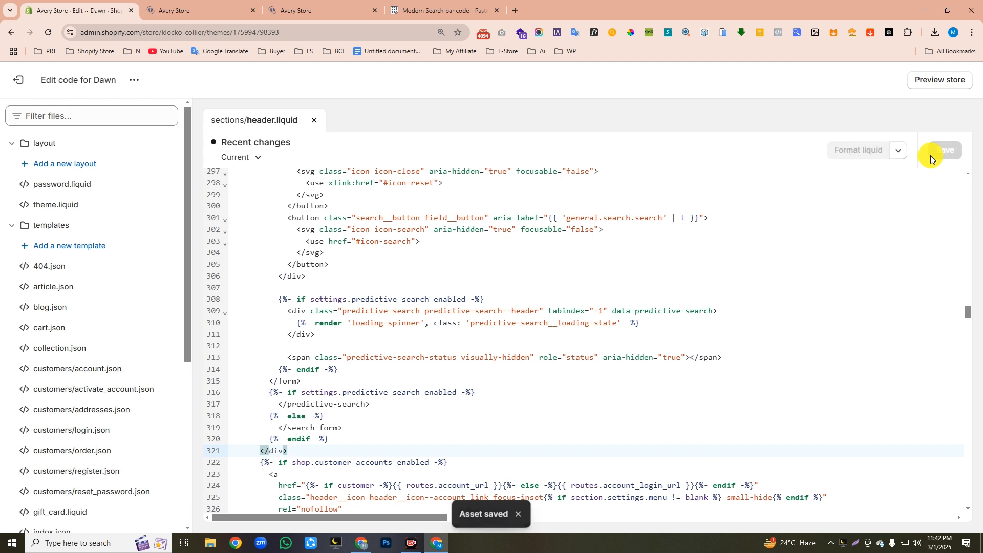
{"action": "left_click", "coordinate": [939, 84]}
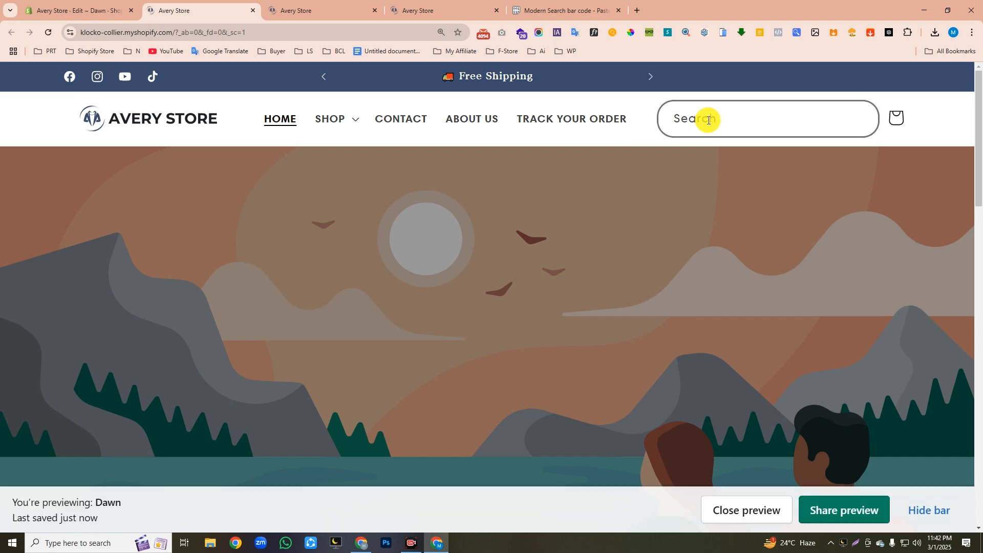
Compare the header search bar in the new store preview with the earlier preview
{"action": "left_click", "coordinate": [704, 121]}
{"action": "left_click", "coordinate": [313, 14]}
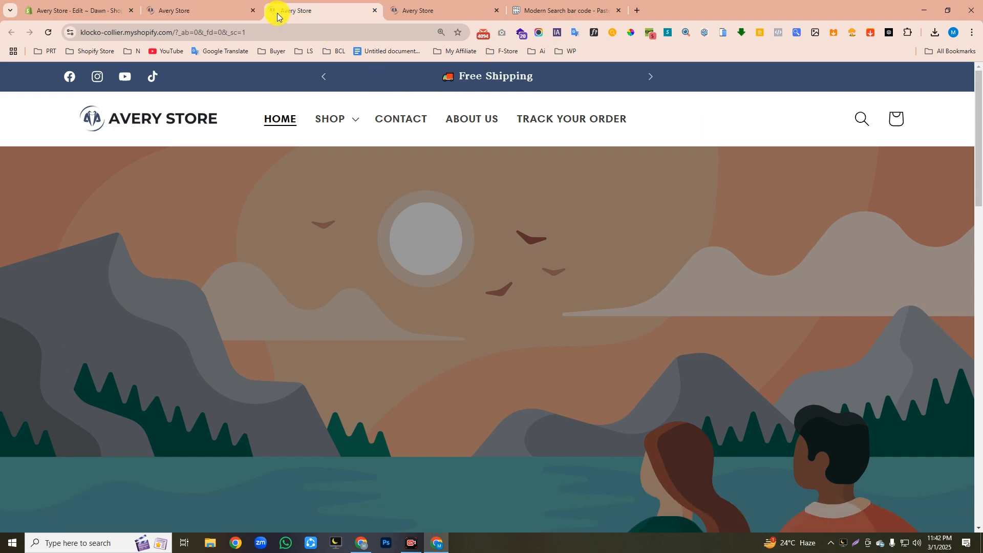
{"action": "left_click", "coordinate": [187, 10]}
{"action": "left_click", "coordinate": [283, 4]}
{"action": "left_click", "coordinate": [205, 7]}
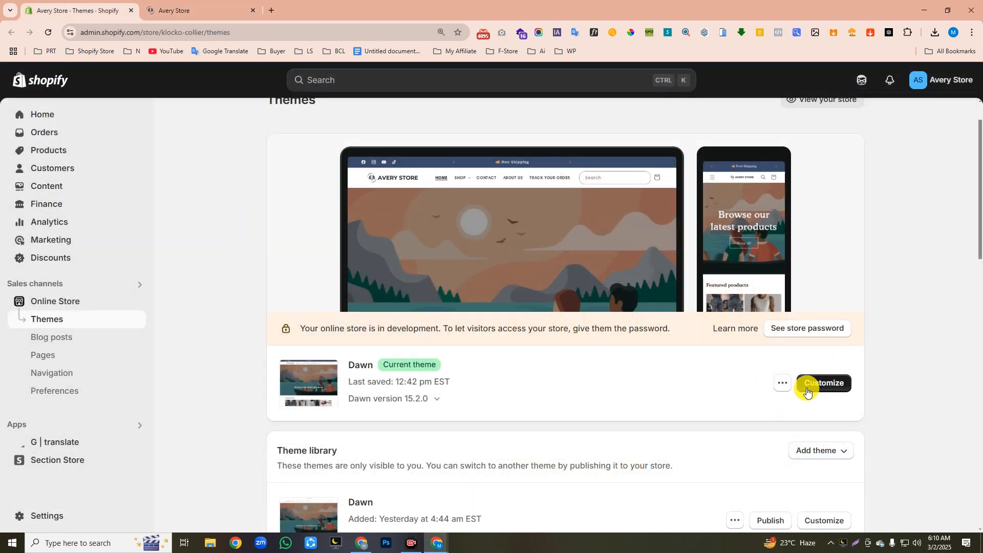
In the Dawn theme customizer, replace the home page's Image banner and Featured collection sections with a Slideshow section
{"action": "left_click", "coordinate": [807, 388]}
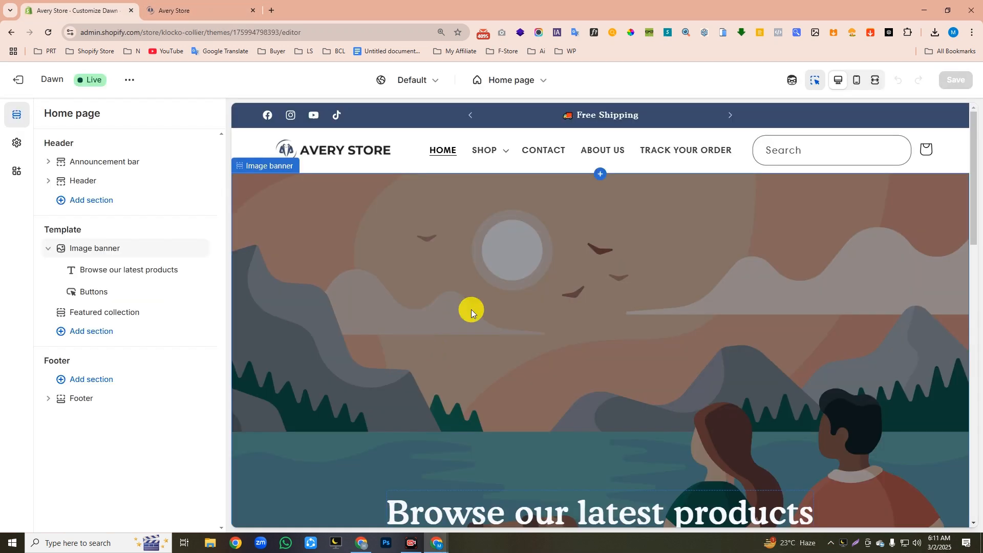
{"action": "left_click", "coordinate": [79, 332]}
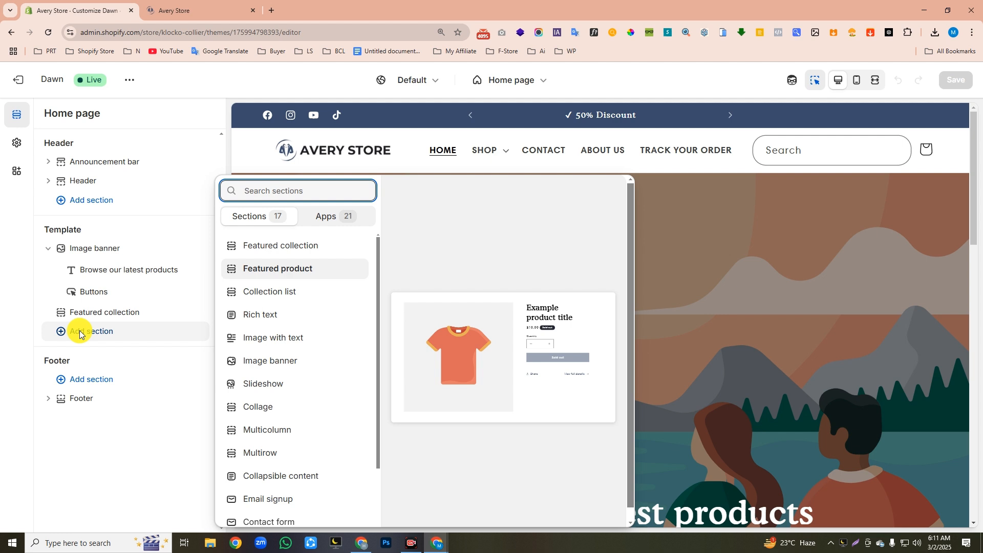
{"action": "left_click", "coordinate": [275, 385]}
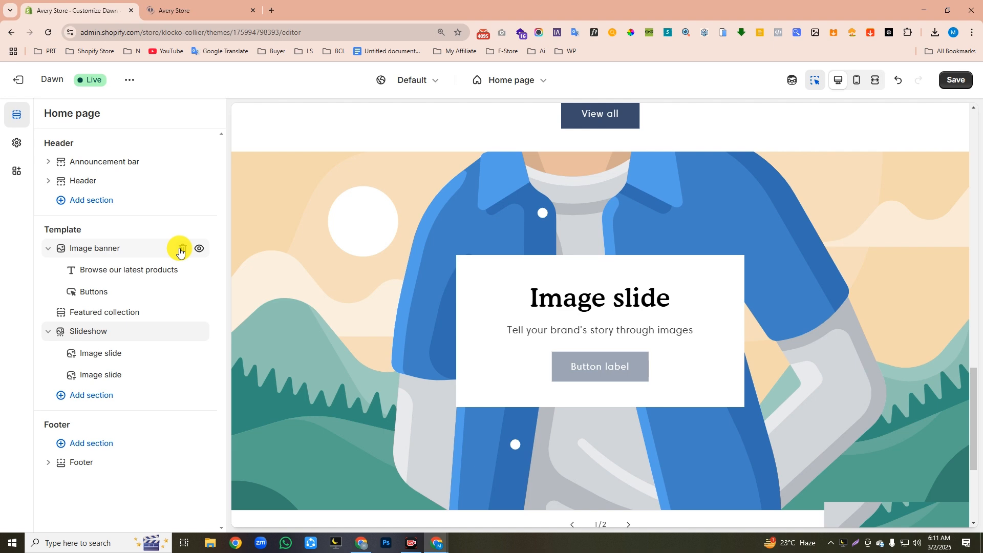
{"action": "left_click", "coordinate": [181, 249]}
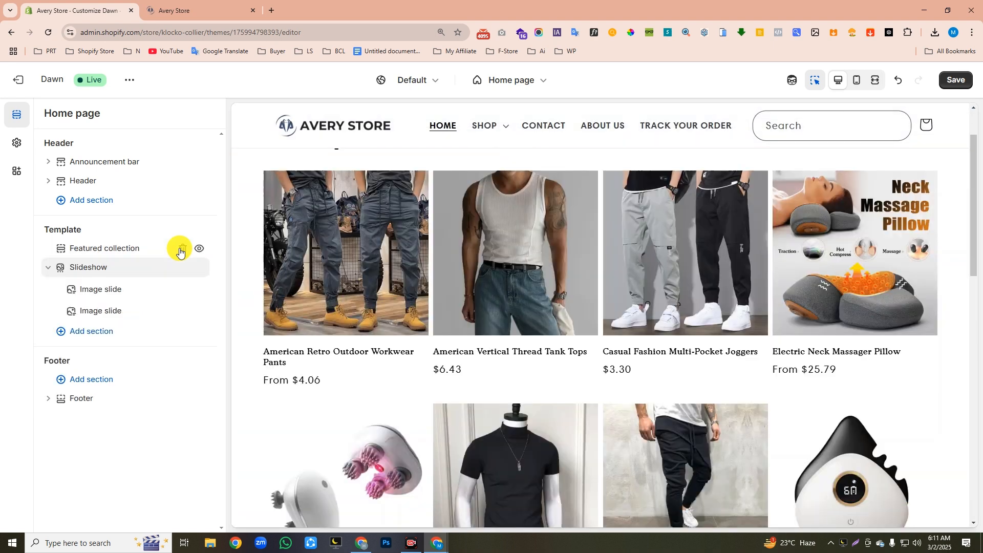
{"action": "left_click", "coordinate": [181, 249]}
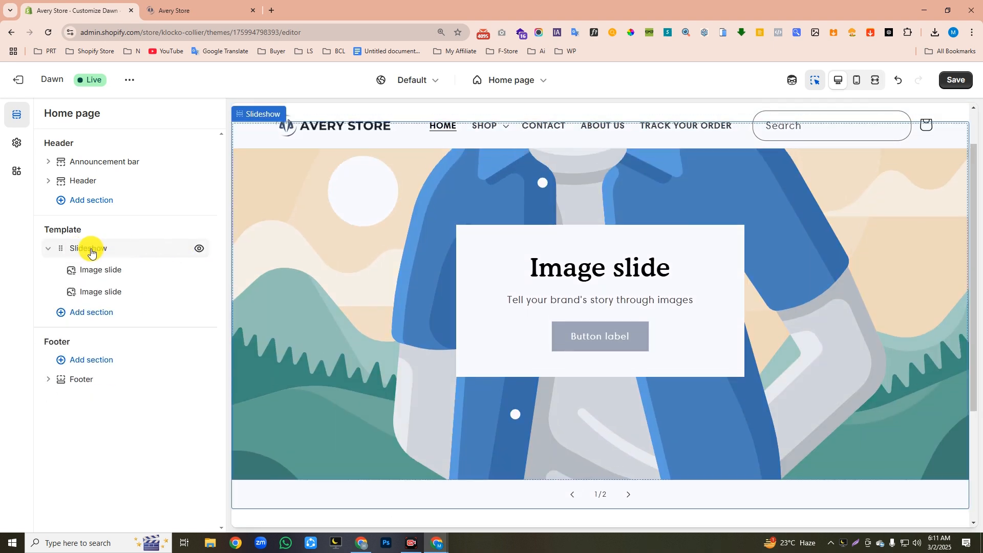
Set the slideshow's height to Adapt to first image and auto-rotate its slides every 3 seconds
{"action": "left_click", "coordinate": [91, 252]}
{"action": "left_click", "coordinate": [139, 183]}
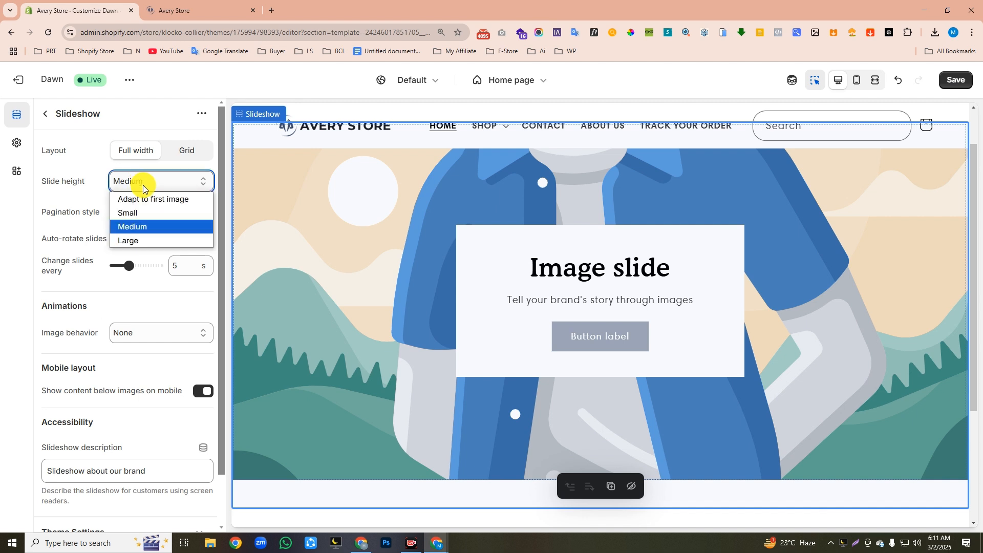
{"action": "left_click", "coordinate": [144, 195]}
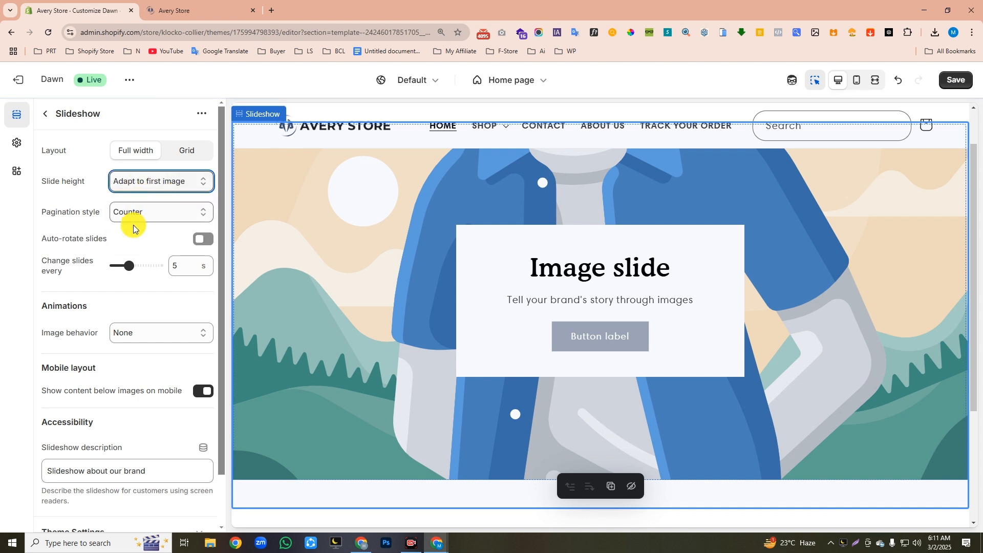
{"action": "left_click", "coordinate": [199, 241]}
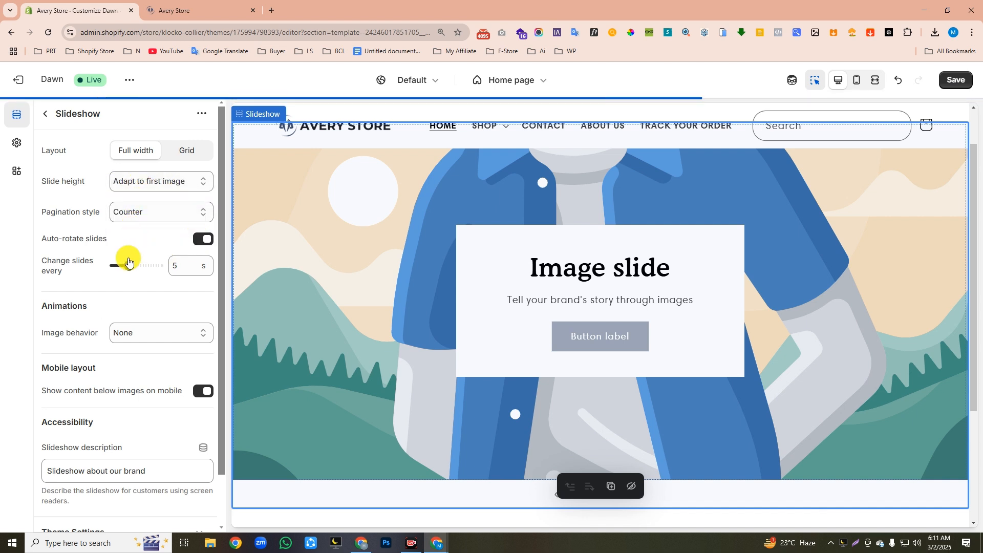
{"action": "left_click_drag", "start_coordinate": [126, 264], "coordinate": [108, 268]}
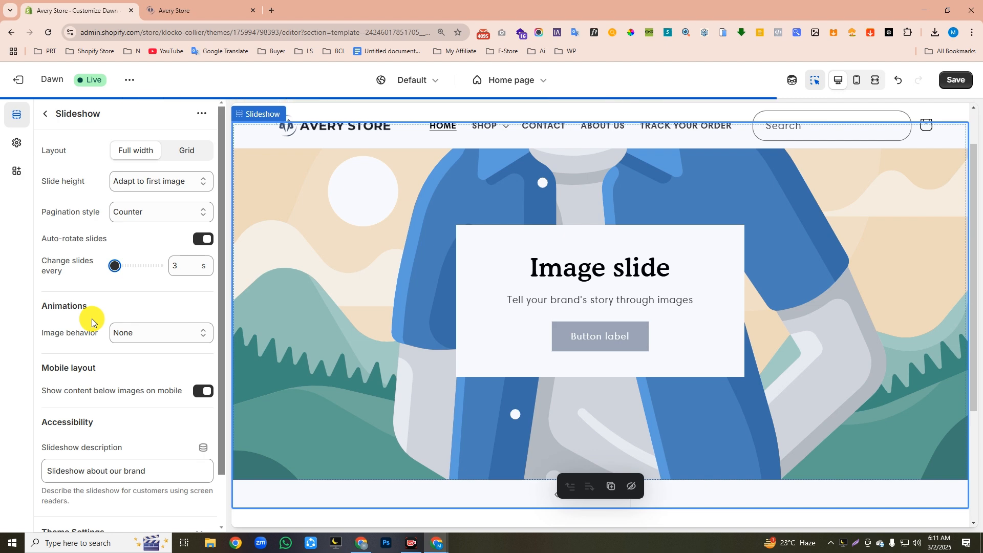
{"action": "scroll", "coordinate": [60, 135], "scroll_direction": "down", "scroll_amount": 1}
{"action": "left_click", "coordinate": [45, 115]}
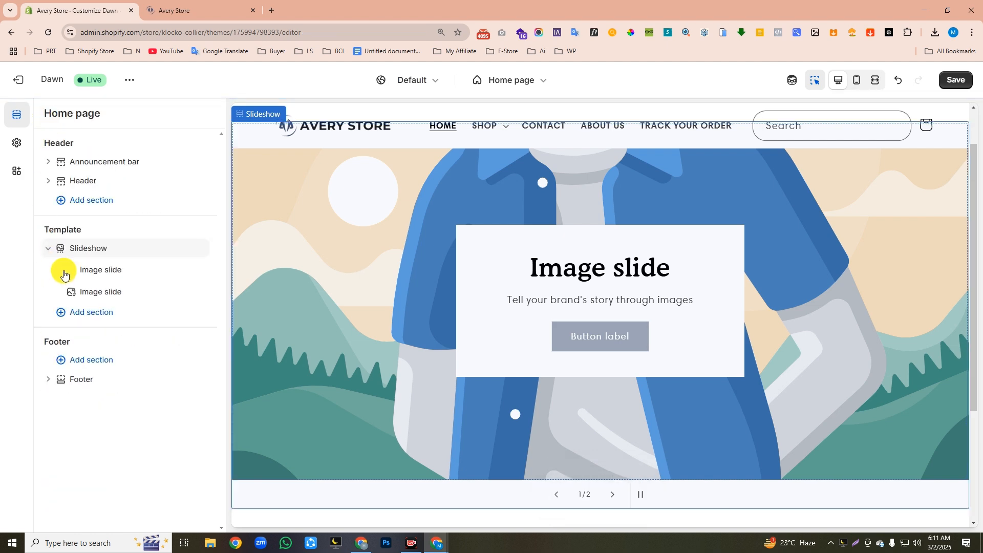
Use Hero_banner1.png as the first slide's image and clear its heading and subheading
{"action": "left_click", "coordinate": [100, 271]}
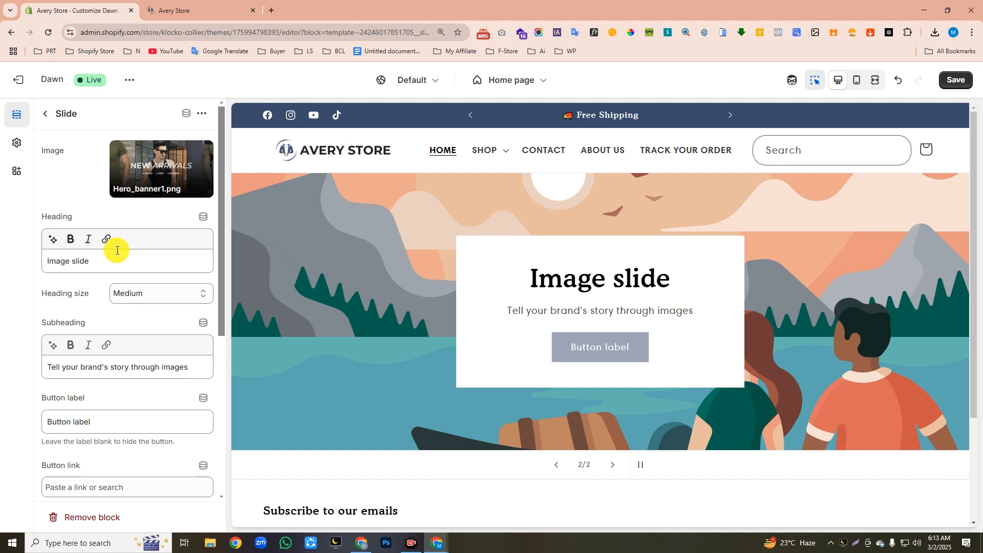
{"action": "left_click_drag", "start_coordinate": [107, 261], "coordinate": [26, 264]}
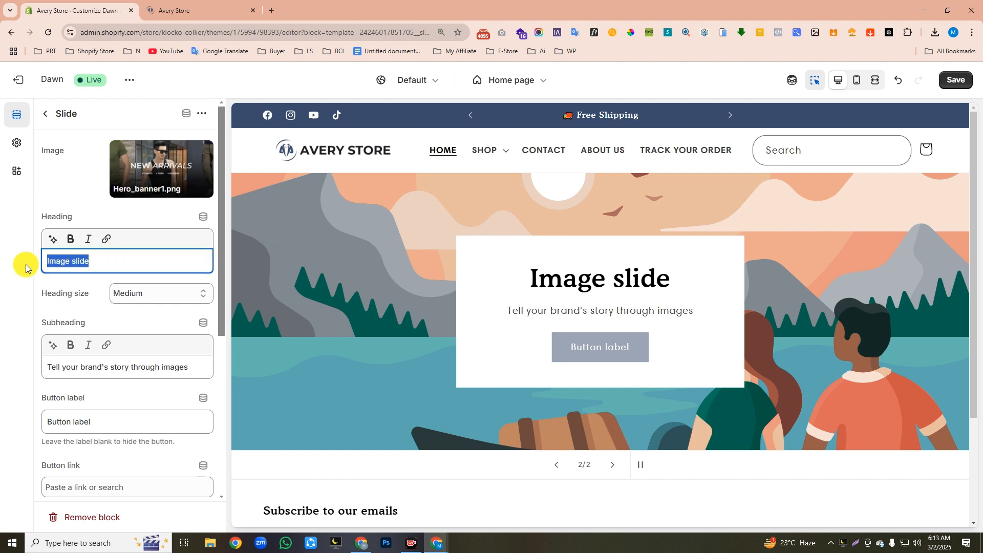
{"action": "key", "text": "BackSpace"}
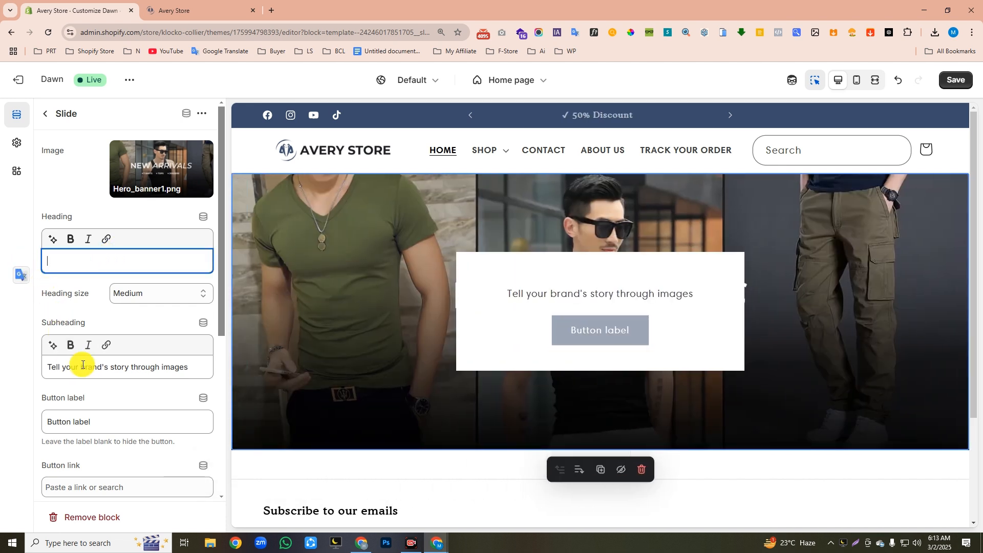
{"action": "double_click", "coordinate": [85, 368]}
{"action": "key", "text": "ctrl+a"}
{"action": "key", "text": "BackSpace"}
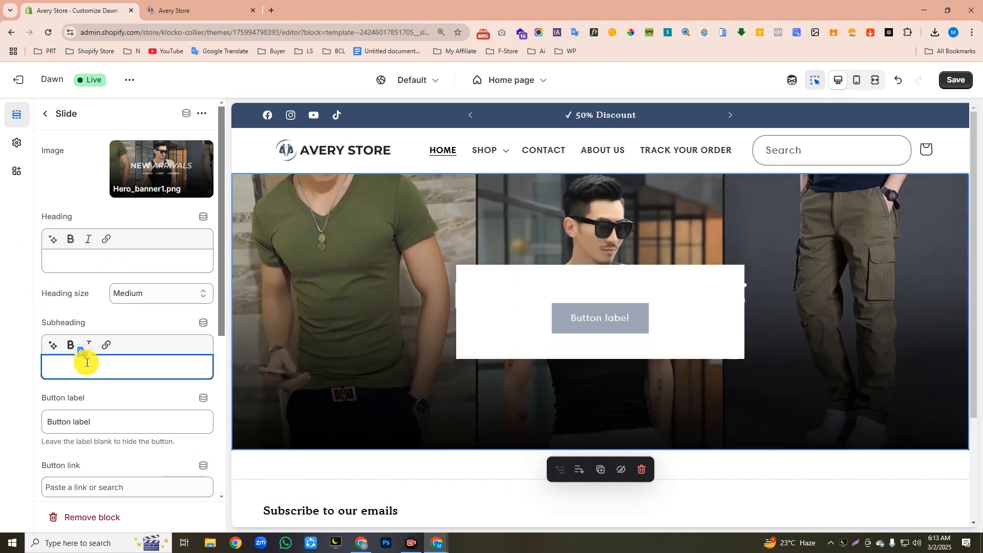
Set the first slide's button label to SHOP NOW and link it to All collections
{"action": "scroll", "coordinate": [86, 363], "scroll_direction": "down", "scroll_amount": 1}
{"action": "scroll", "coordinate": [87, 363], "scroll_direction": "down", "scroll_amount": 2}
{"action": "triple_click", "coordinate": [53, 320]}
{"action": "type", "text": "SHOP NOW"}
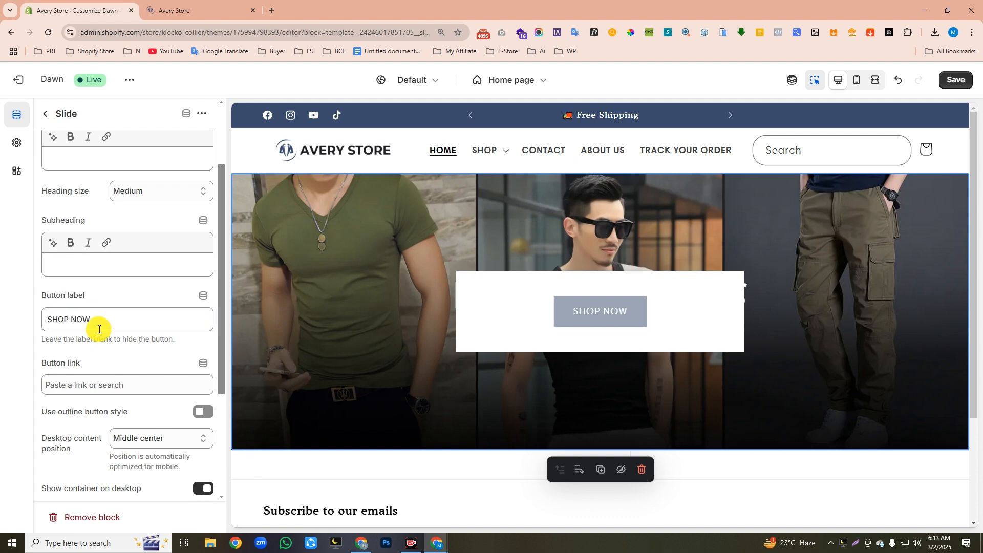
{"action": "left_click", "coordinate": [87, 385]}
{"action": "left_click", "coordinate": [122, 229]}
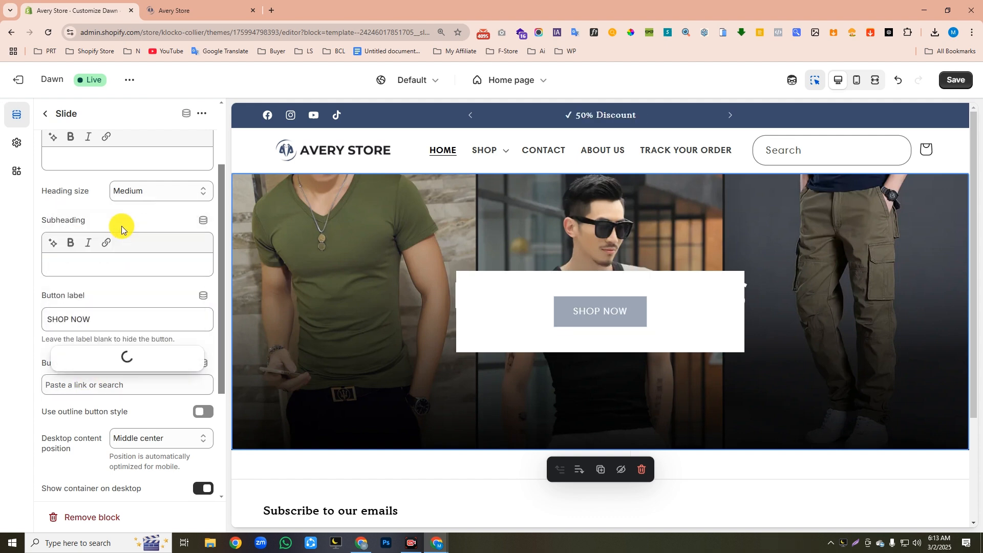
{"action": "left_click", "coordinate": [122, 228]}
Position the first slide's desktop content at Bottom center, turn off its desktop container and save the theme
{"action": "scroll", "coordinate": [150, 269], "scroll_direction": "down", "scroll_amount": 3}
{"action": "left_click", "coordinate": [150, 270]}
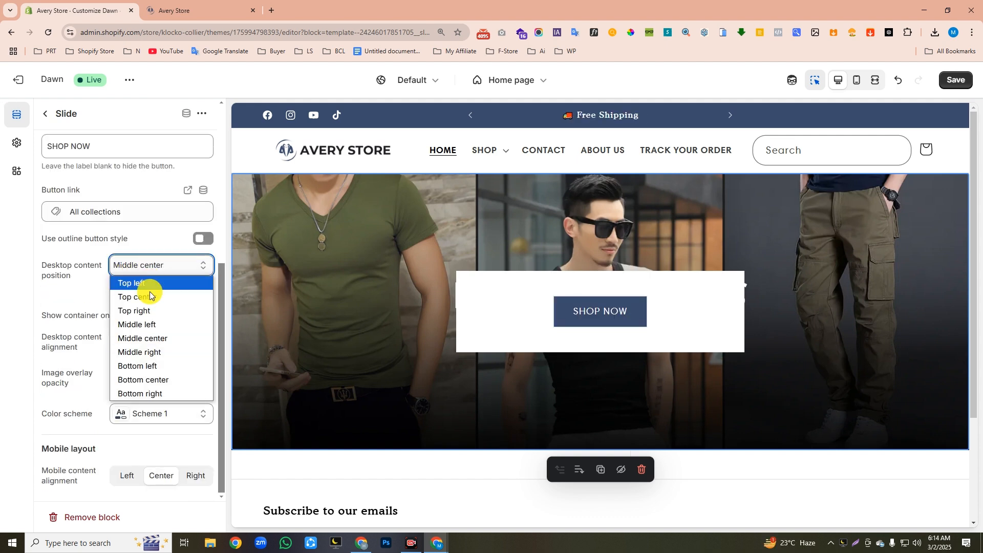
{"action": "left_click", "coordinate": [150, 380]}
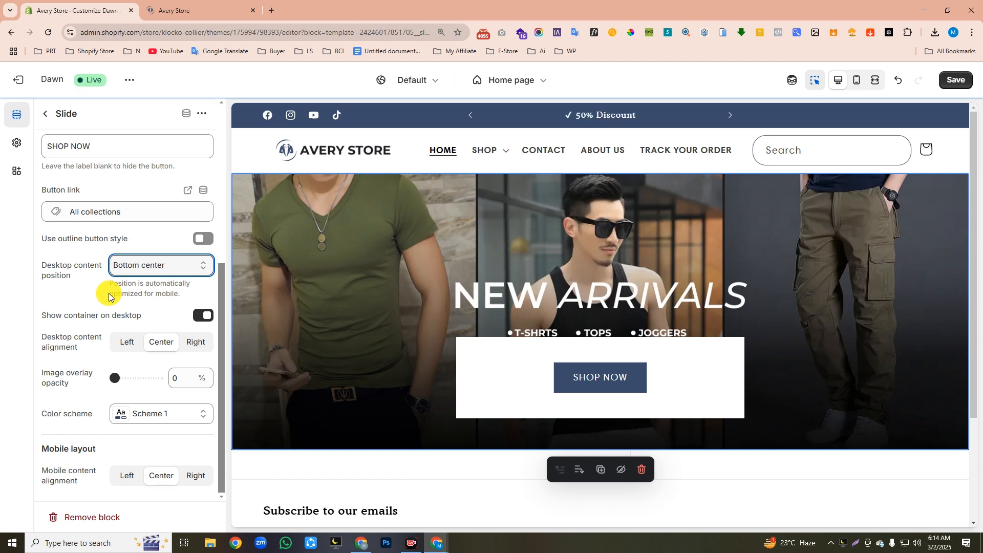
{"action": "left_click", "coordinate": [201, 316]}
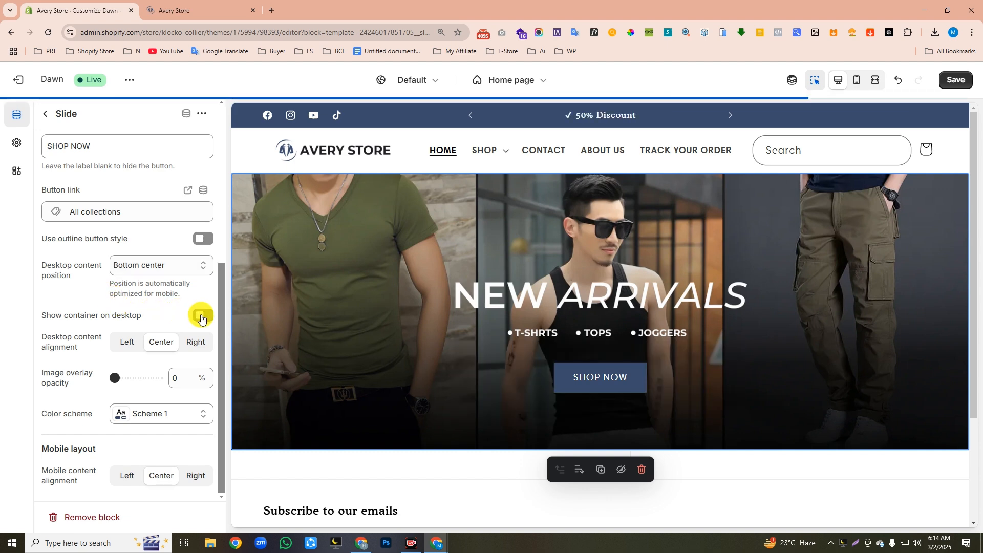
{"action": "left_click", "coordinate": [953, 86]}
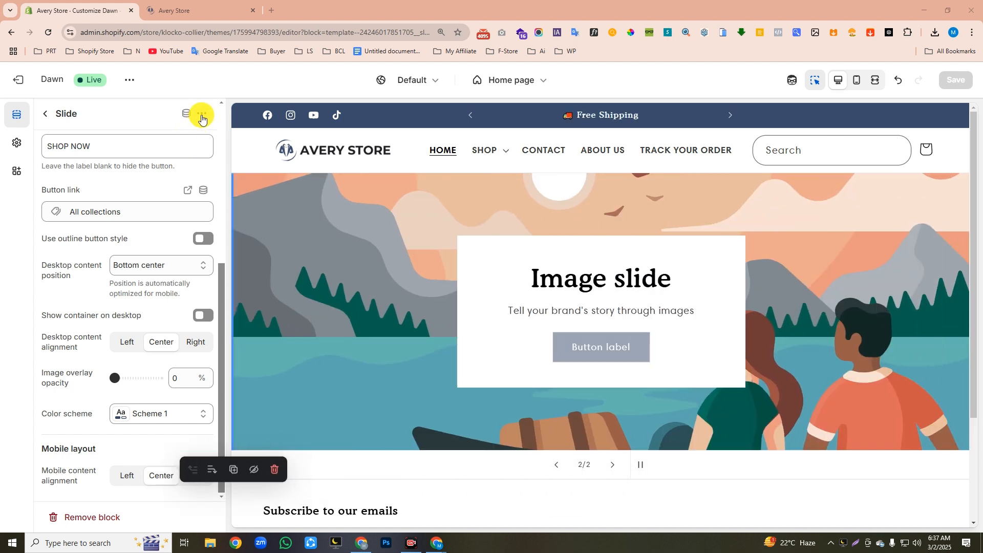
Duplicate the finished slide and remove the remaining placeholder Image slide from the slideshow
{"action": "left_click", "coordinate": [201, 114]}
{"action": "left_click", "coordinate": [220, 138]}
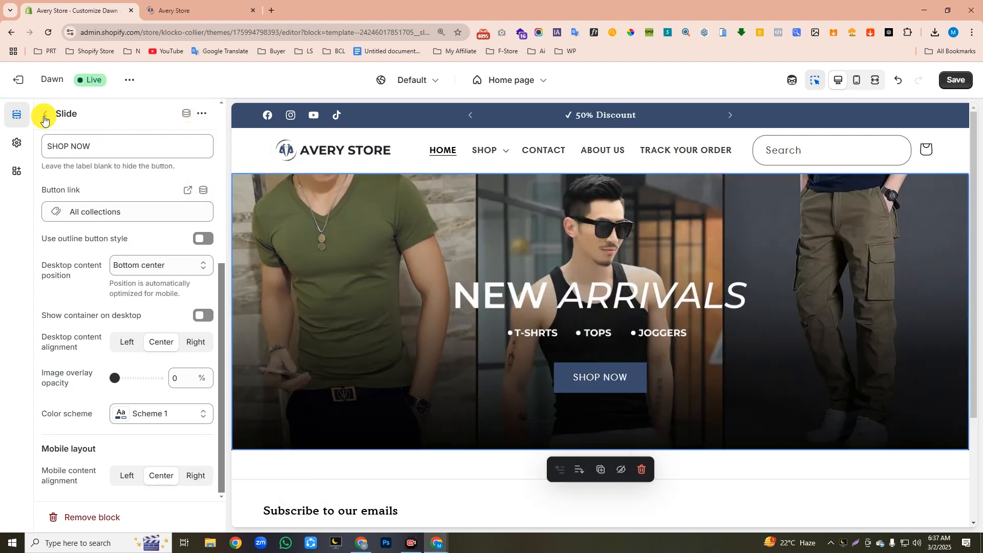
{"action": "left_click", "coordinate": [44, 115]}
{"action": "mouse_move", "coordinate": [144, 319]}
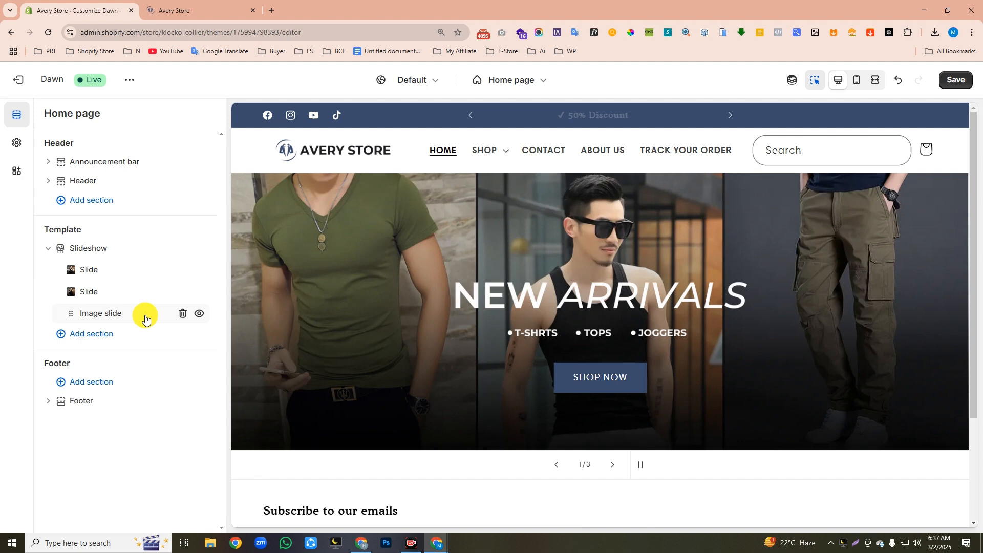
{"action": "left_click", "coordinate": [183, 315]}
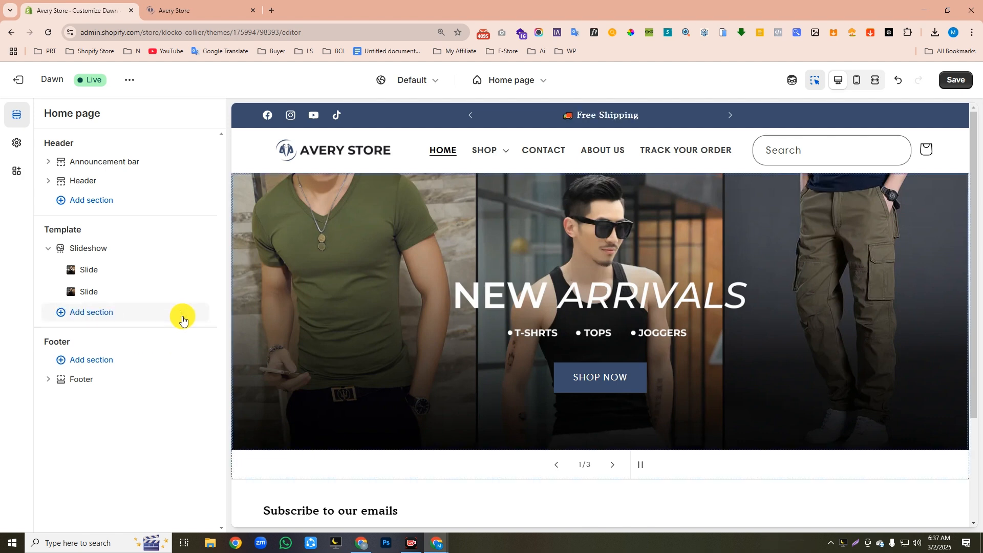
Replace the second slide's image with Hero_banner2.png
{"action": "left_click", "coordinate": [92, 291]}
{"action": "left_click", "coordinate": [149, 172]}
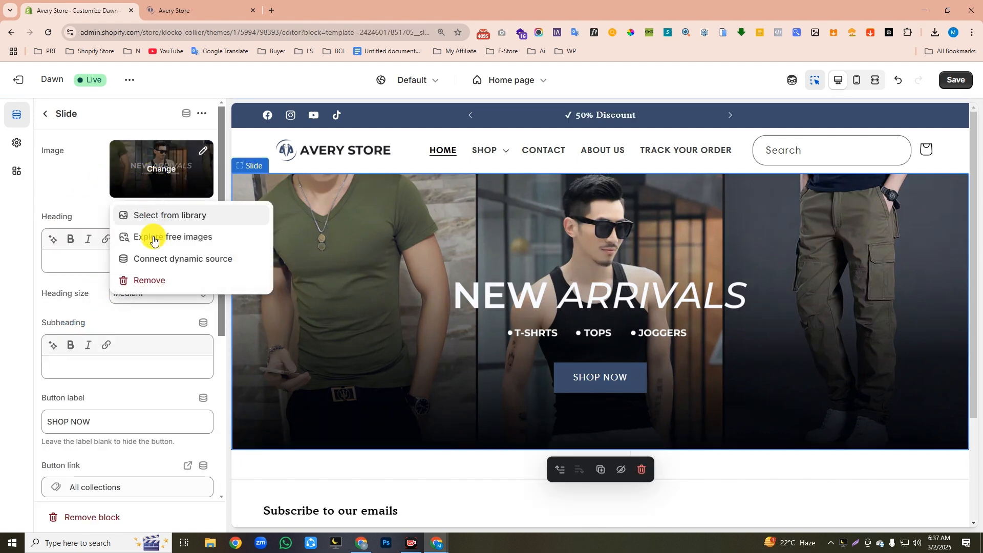
{"action": "left_click", "coordinate": [157, 282]}
{"action": "key", "text": "ctrl+z"}
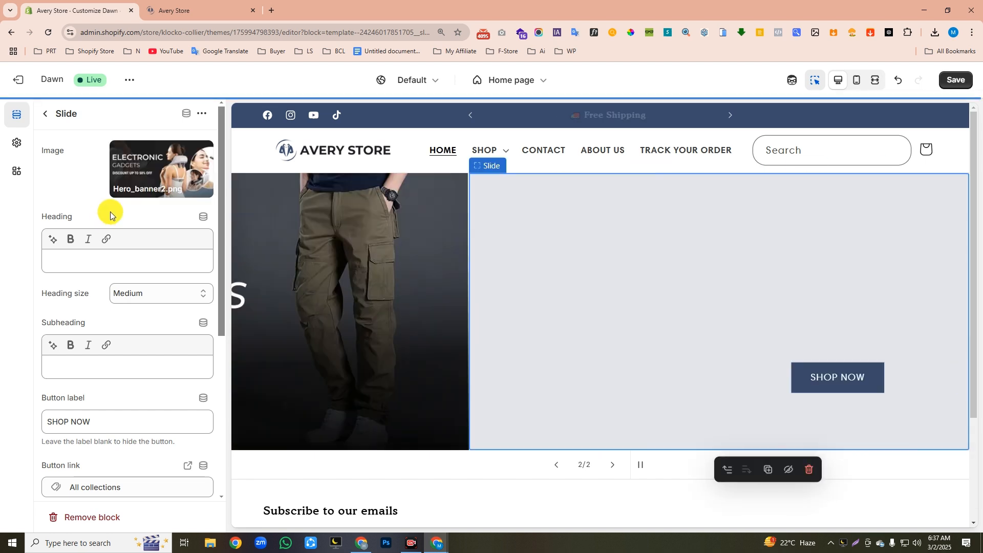
Link the second slide's button to the Massager collection, set its desktop content position to Bottom left and save the theme
{"action": "scroll", "coordinate": [118, 207], "scroll_direction": "down", "scroll_amount": 3}
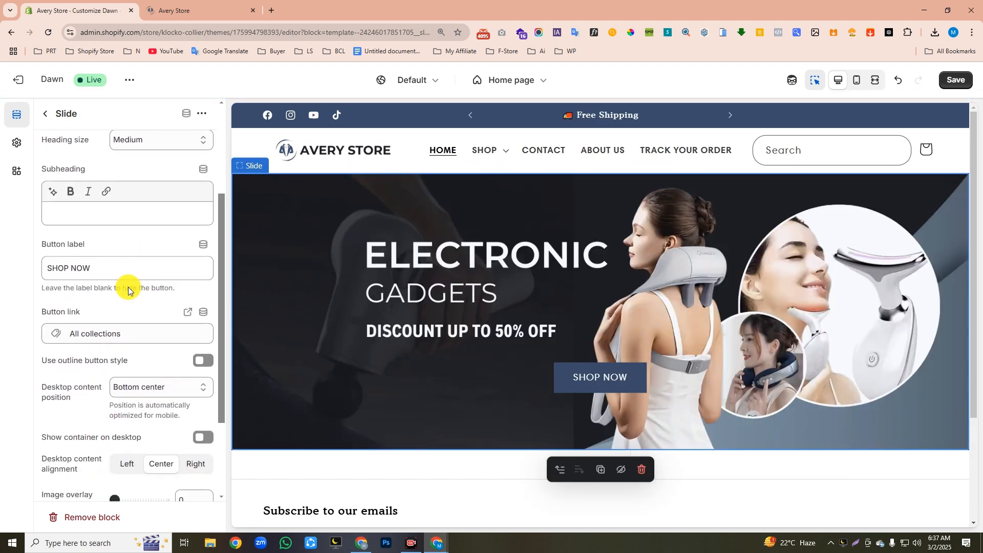
{"action": "scroll", "coordinate": [108, 334], "scroll_direction": "down", "scroll_amount": 1}
{"action": "left_click", "coordinate": [135, 336]}
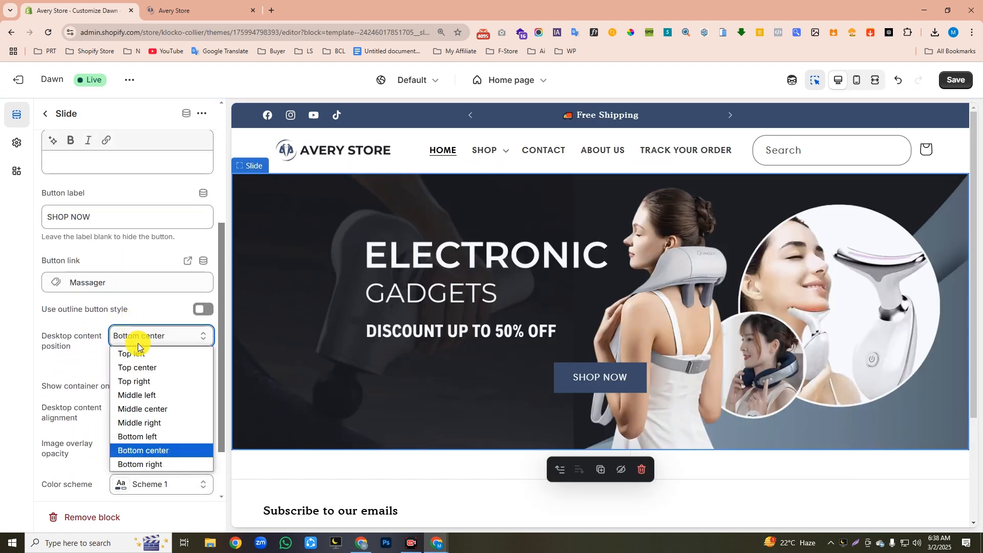
{"action": "left_click", "coordinate": [152, 437]}
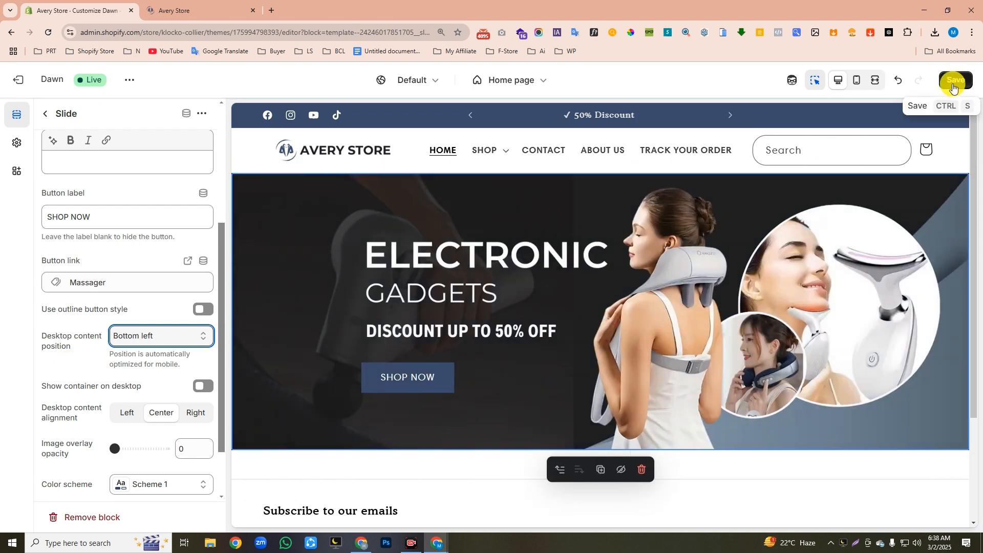
{"action": "left_click", "coordinate": [956, 79]}
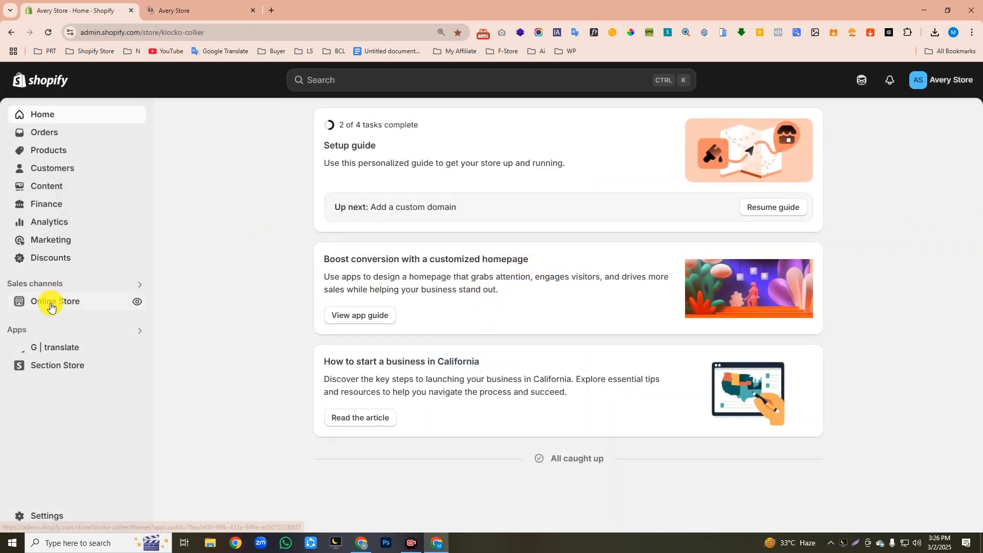
Open the code editor for the current Dawn theme from the Online Store's themes page
{"action": "left_click", "coordinate": [50, 305]}
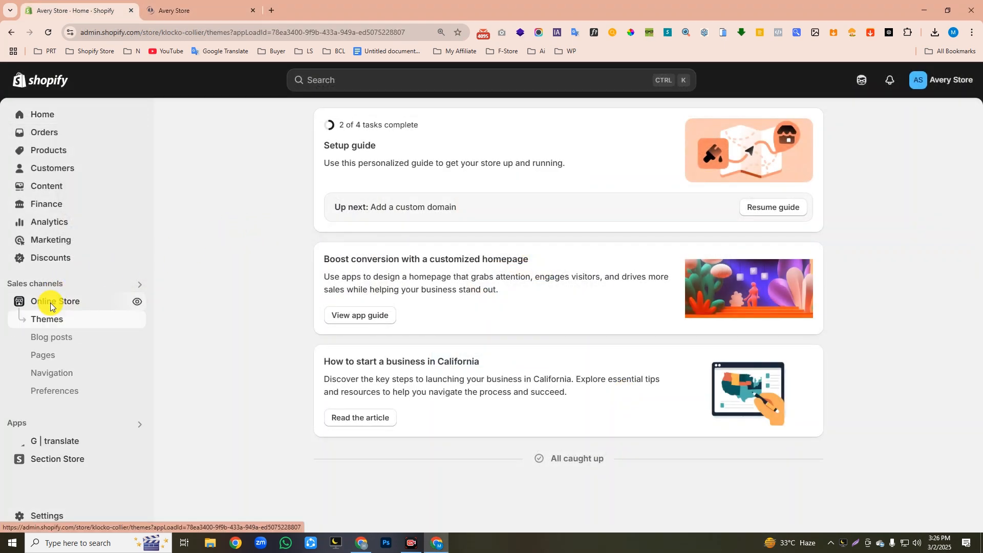
{"action": "left_click", "coordinate": [783, 435]}
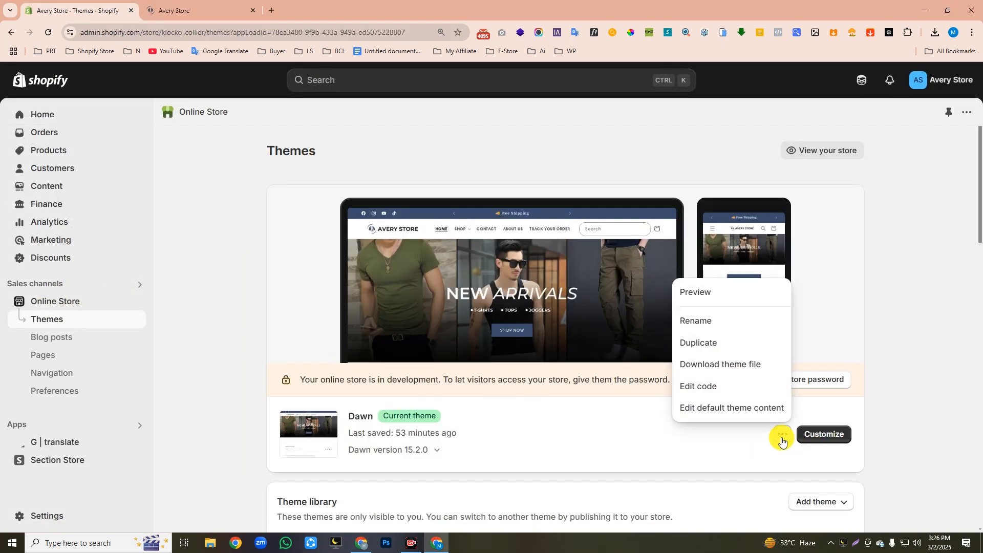
{"action": "left_click", "coordinate": [693, 386]}
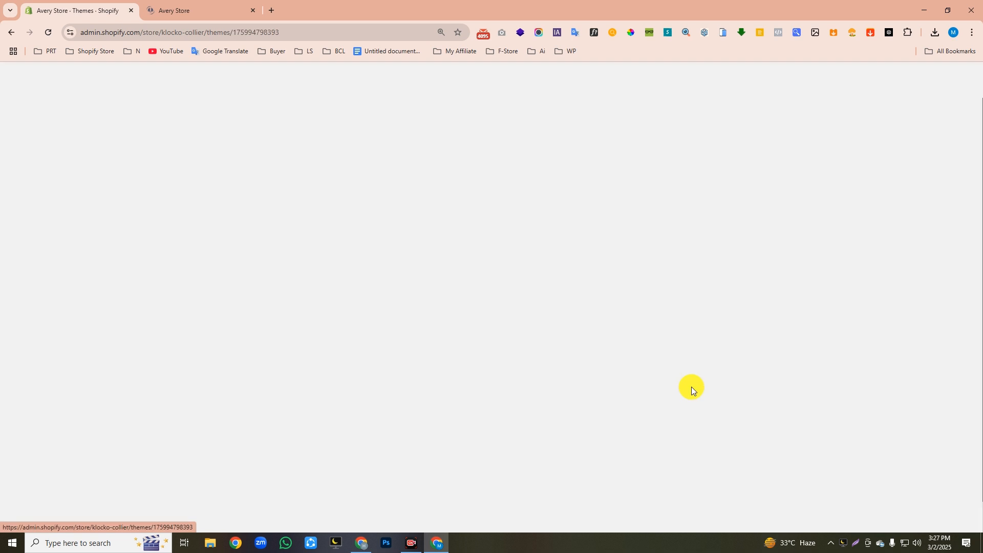
{"action": "left_click", "coordinate": [70, 149]}
{"action": "left_click", "coordinate": [66, 163]}
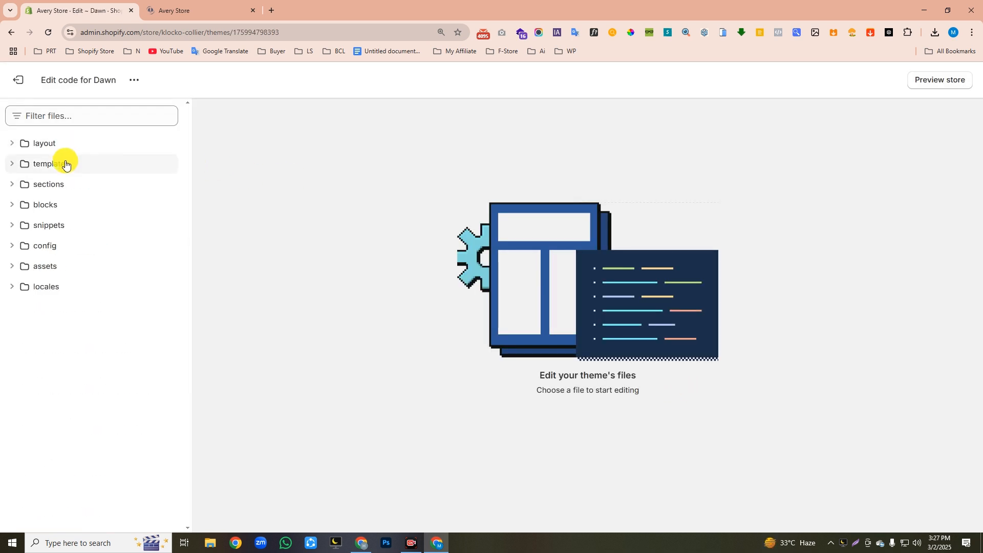
Create a new liquid section file named image-marquee in the theme's sections folder
{"action": "left_click", "coordinate": [46, 187]}
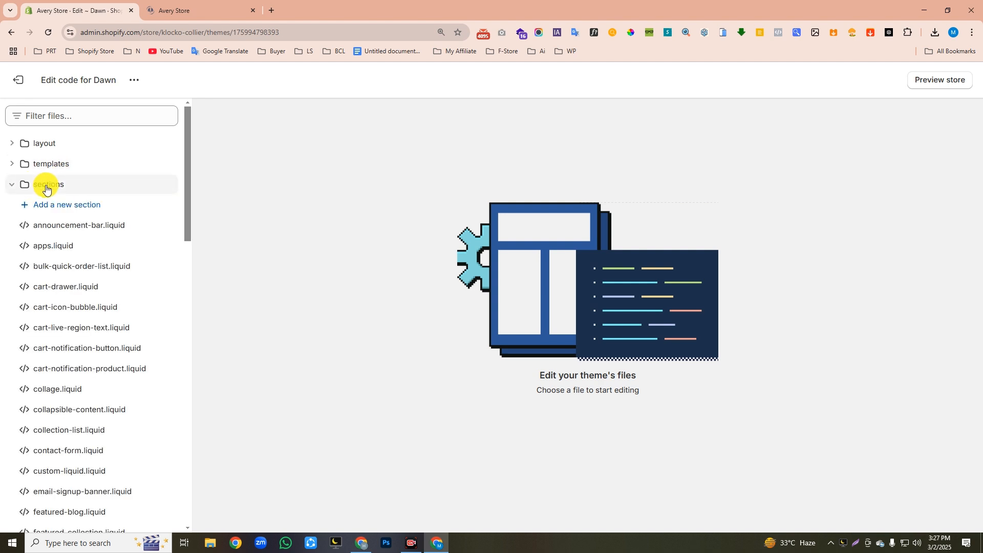
{"action": "left_click", "coordinate": [76, 208]}
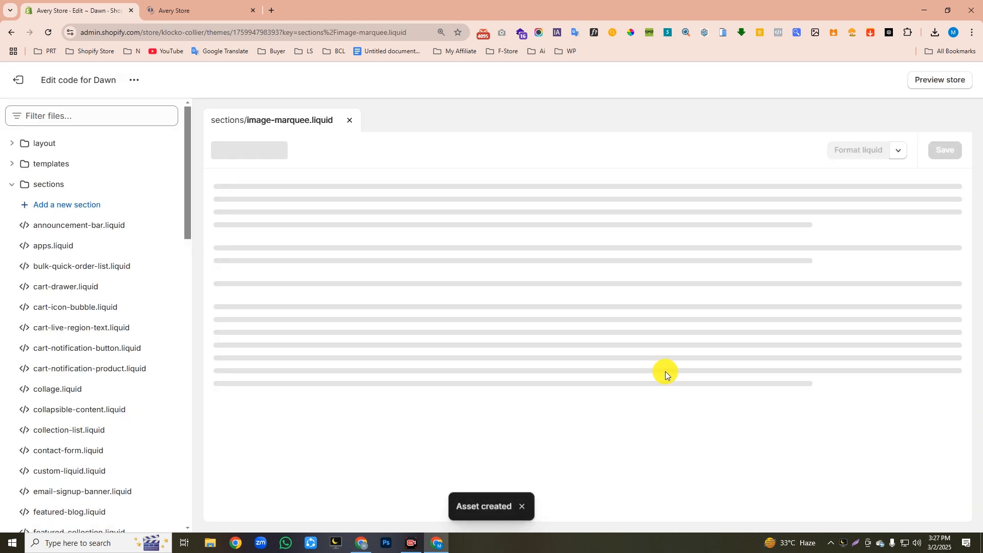
Replace the default code in image-marquee.liquid with the "Image auto slide code" copied from Pastebin and save the file
{"action": "left_click", "coordinate": [349, 247]}
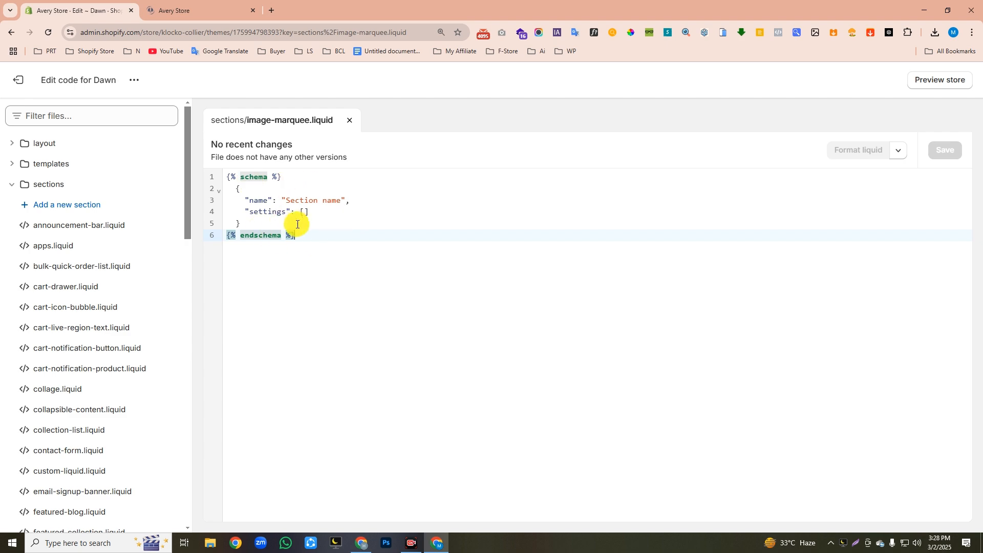
{"action": "left_click_drag", "start_coordinate": [300, 236], "coordinate": [239, 172]}
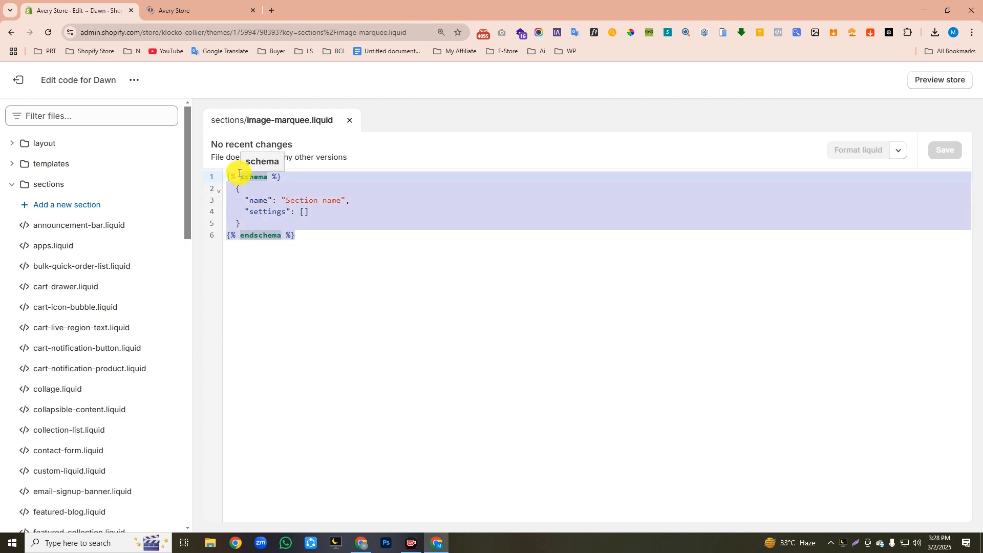
{"action": "type", "text": "{%"}
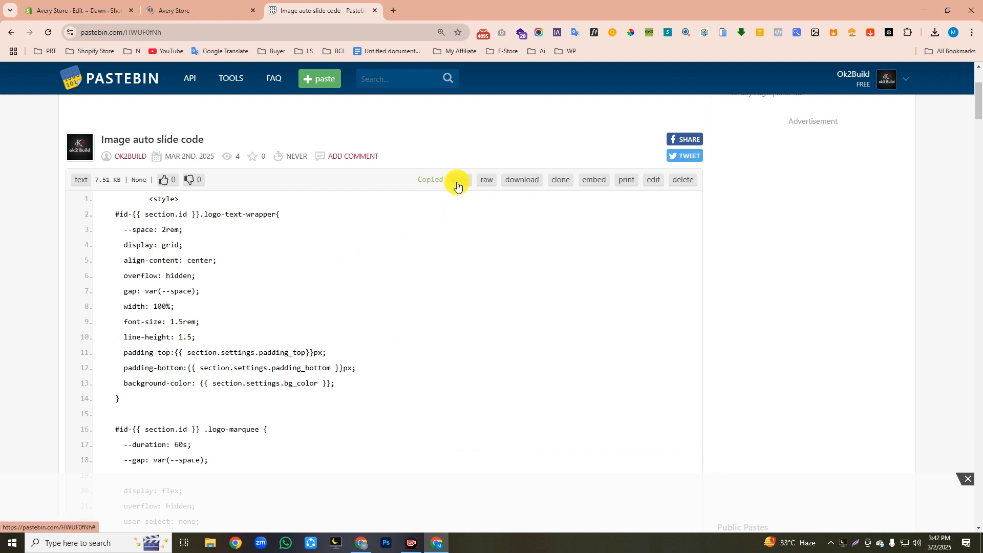
{"action": "left_click", "coordinate": [86, 4]}
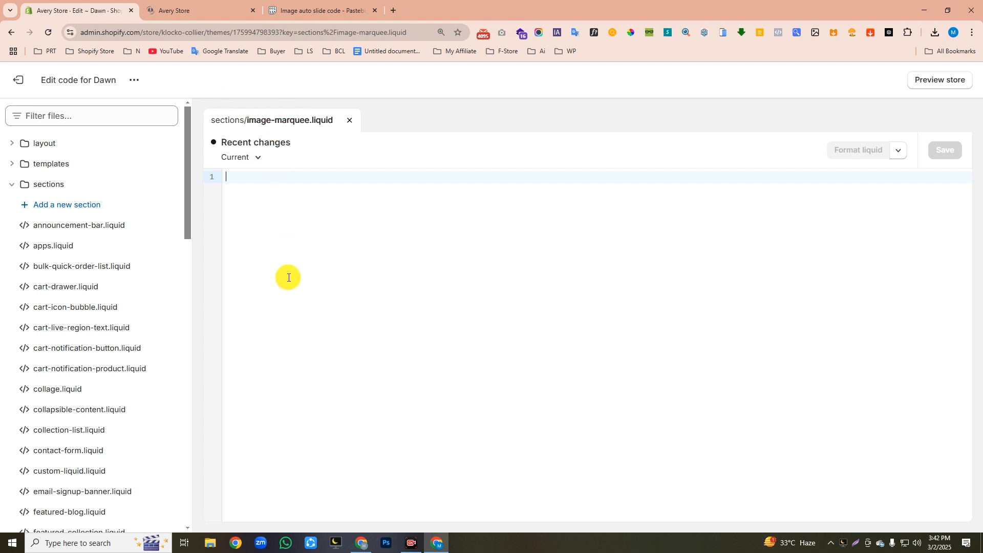
{"action": "key", "text": "ctrl+v"}
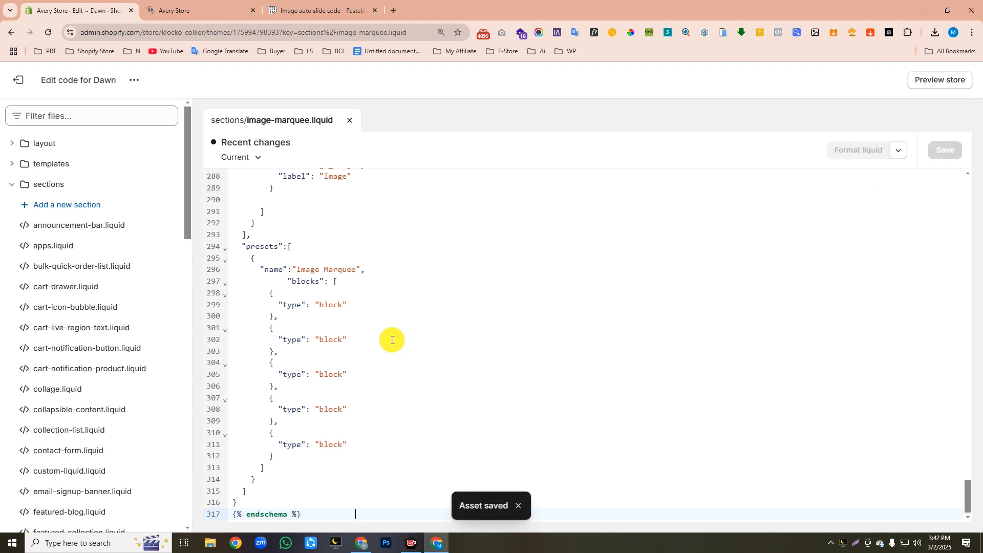
Return to the Dawn theme customizer and add the Image Marquee section below the home page slideshow
{"action": "left_click", "coordinate": [22, 82]}
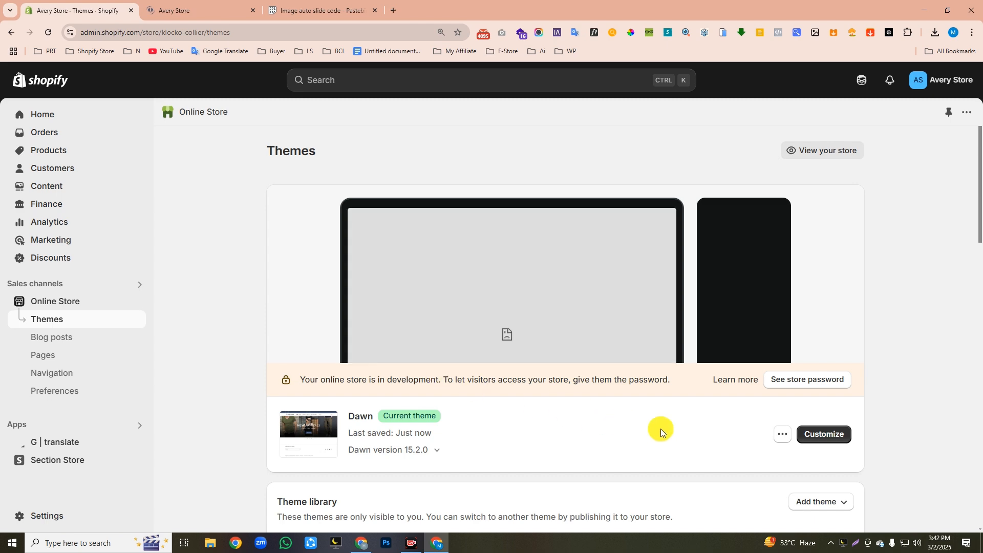
{"action": "left_click", "coordinate": [816, 432]}
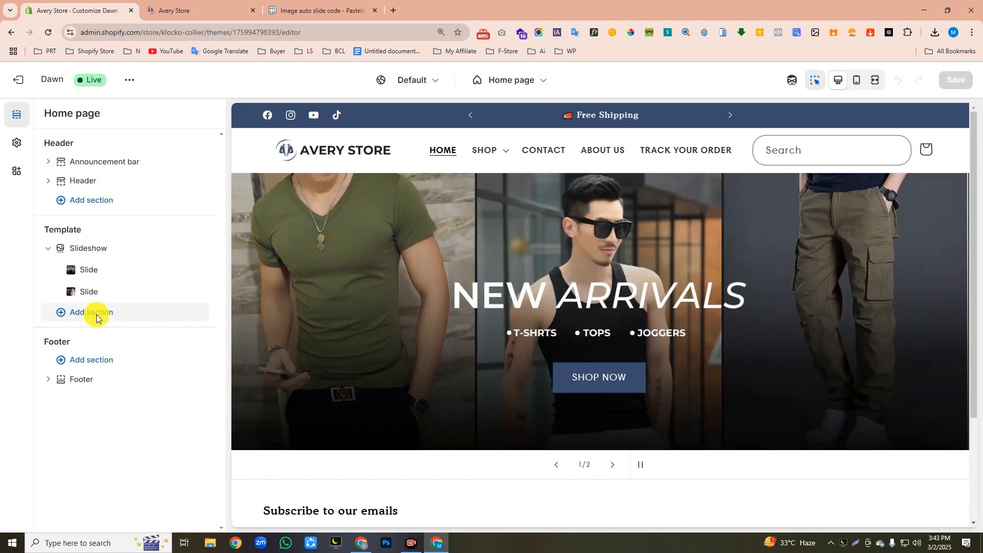
{"action": "left_click", "coordinate": [103, 314]}
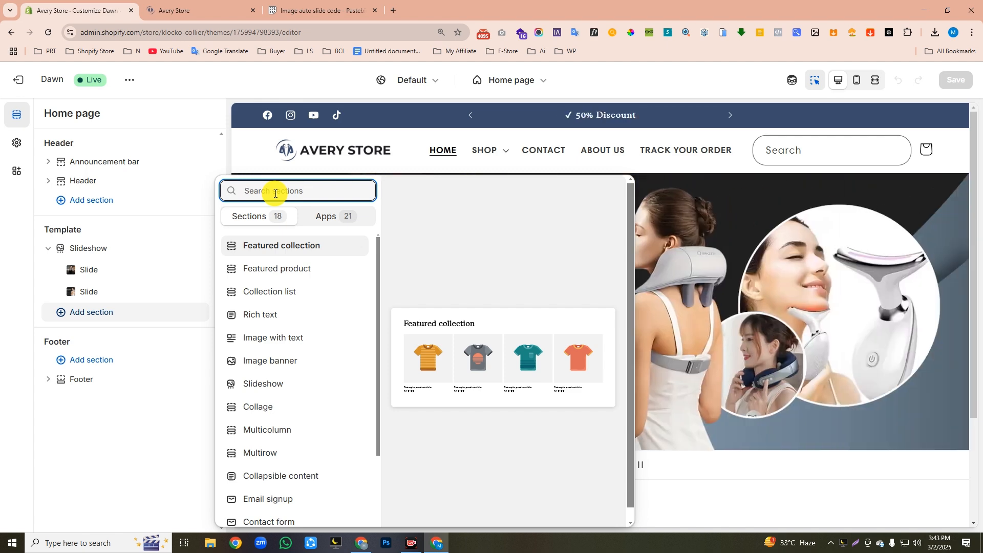
{"action": "type", "text": "image marquee"}
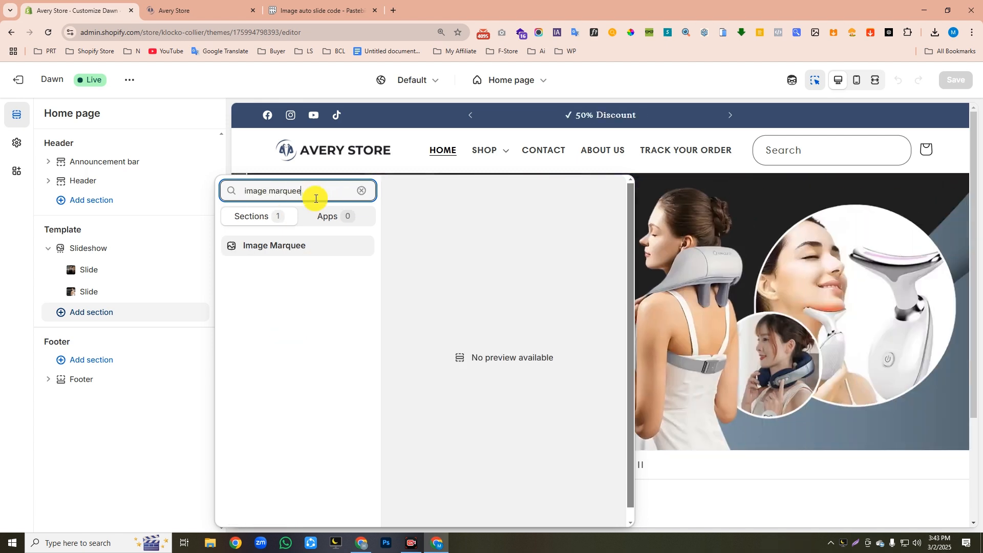
{"action": "left_click", "coordinate": [263, 248]}
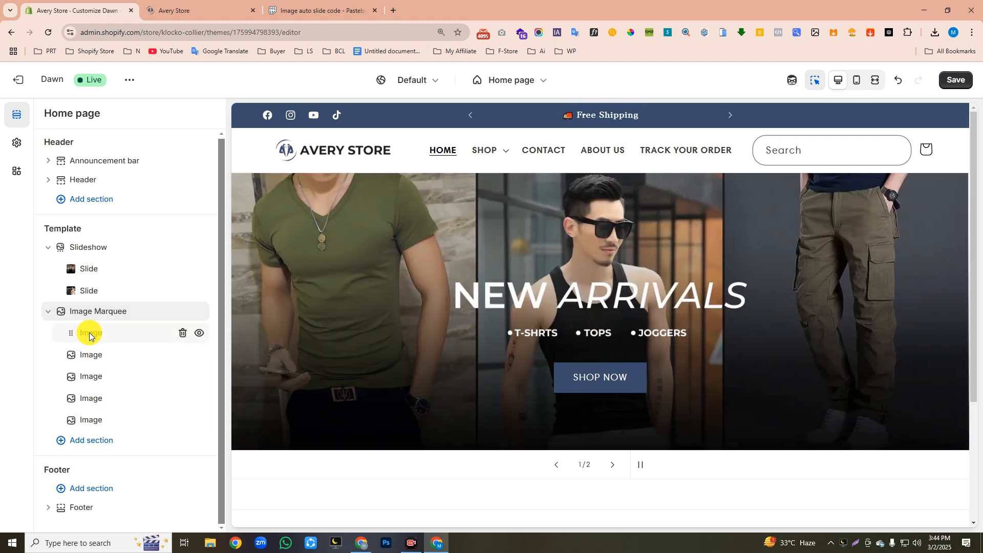
Assign product images to the first four Image Marquee blocks, starting with the khaki trousers and dark tank top, and remove the fifth block
{"action": "left_click", "coordinate": [90, 333]}
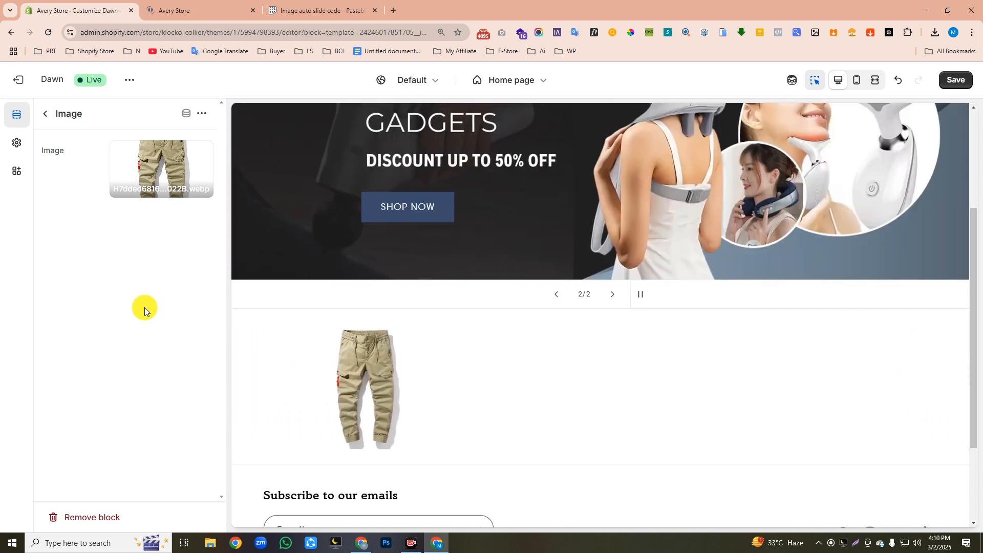
{"action": "left_click", "coordinate": [45, 114]}
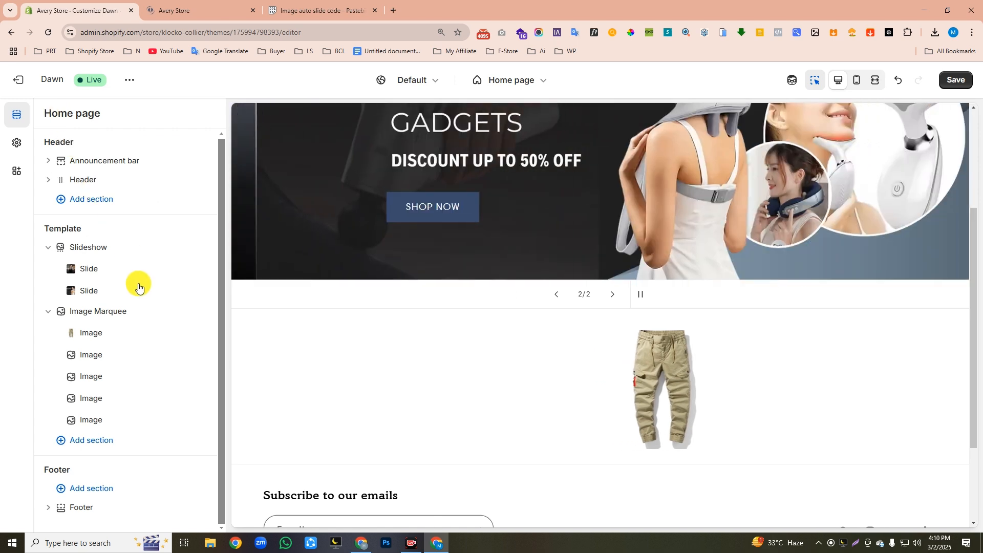
{"action": "left_click", "coordinate": [94, 355]}
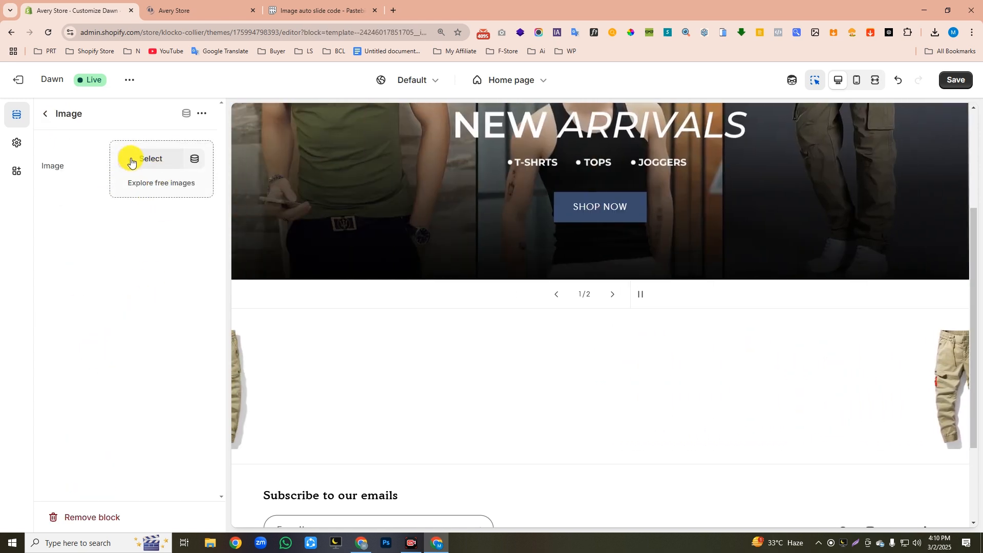
{"action": "left_click", "coordinate": [131, 162]}
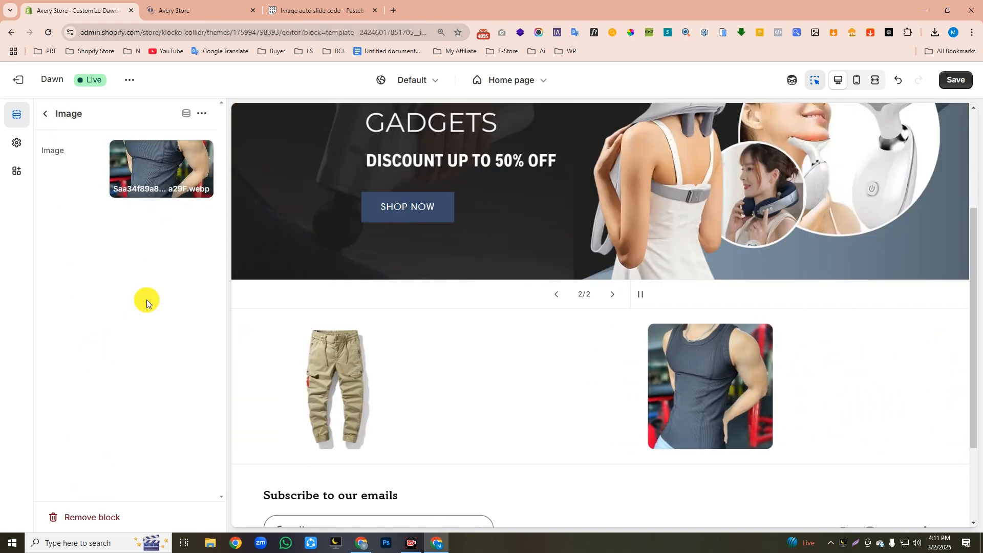
{"action": "left_click", "coordinate": [46, 115]}
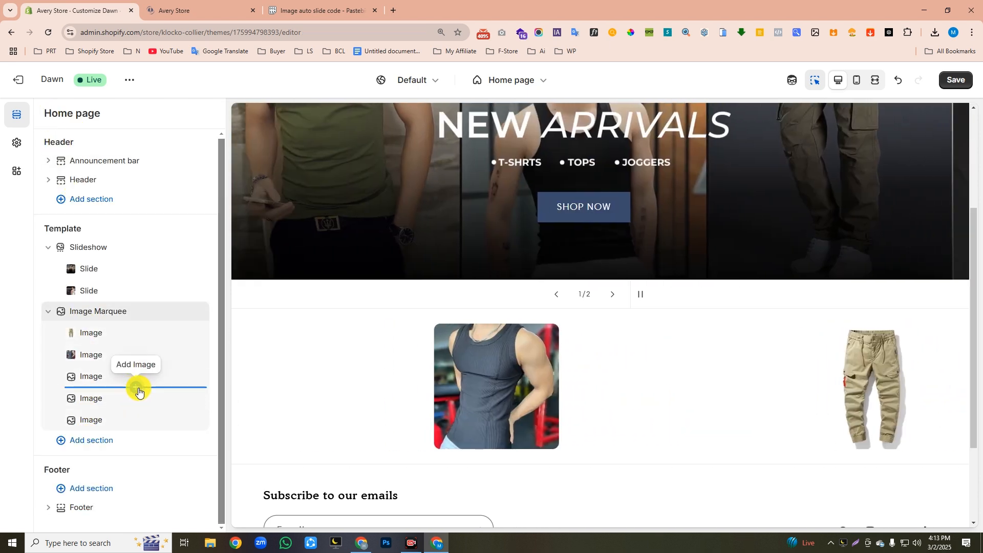
{"action": "left_click", "coordinate": [138, 389]}
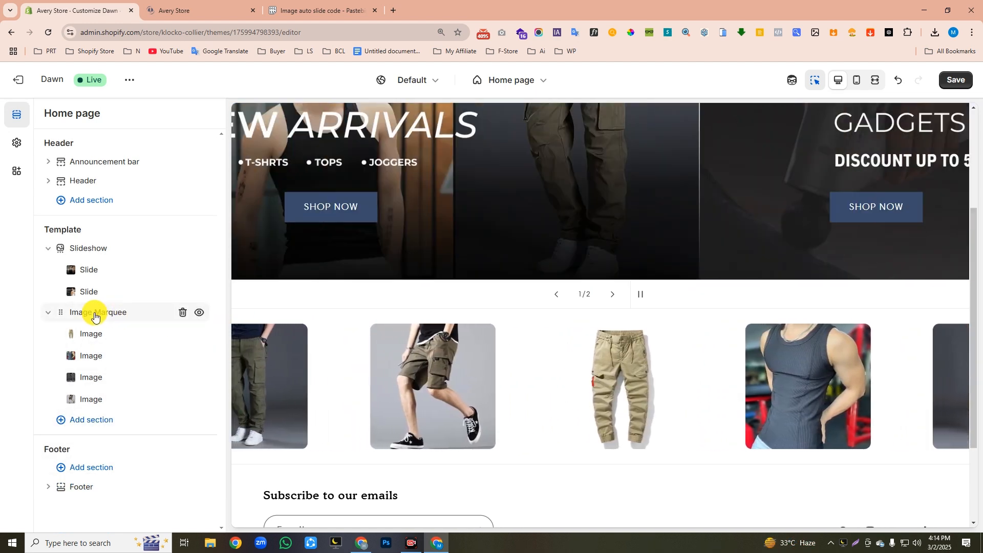
Set the Image Marquee's background color to #FF1818 and show a #FFFFFF border 6 px thick
{"action": "left_click", "coordinate": [94, 314]}
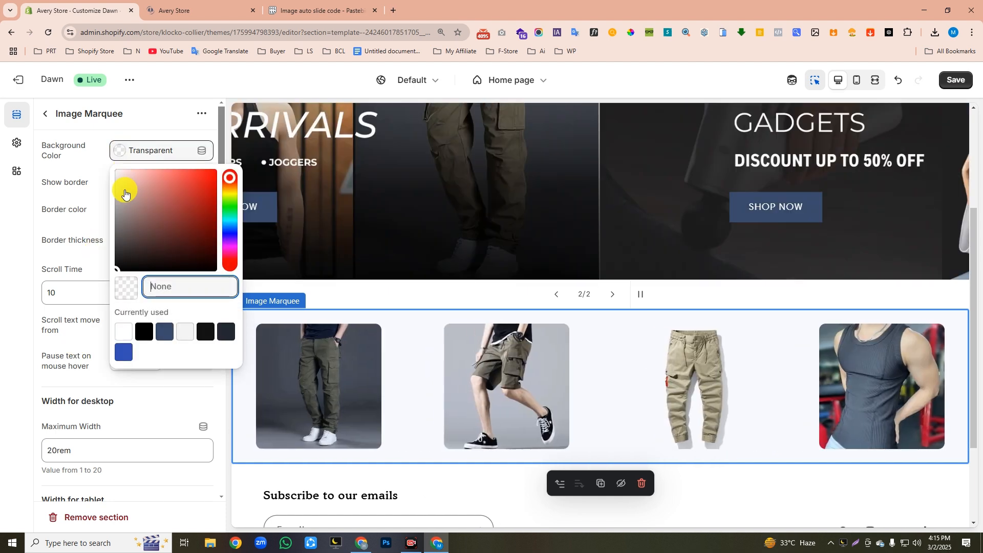
{"action": "type", "text": "FF1818"}
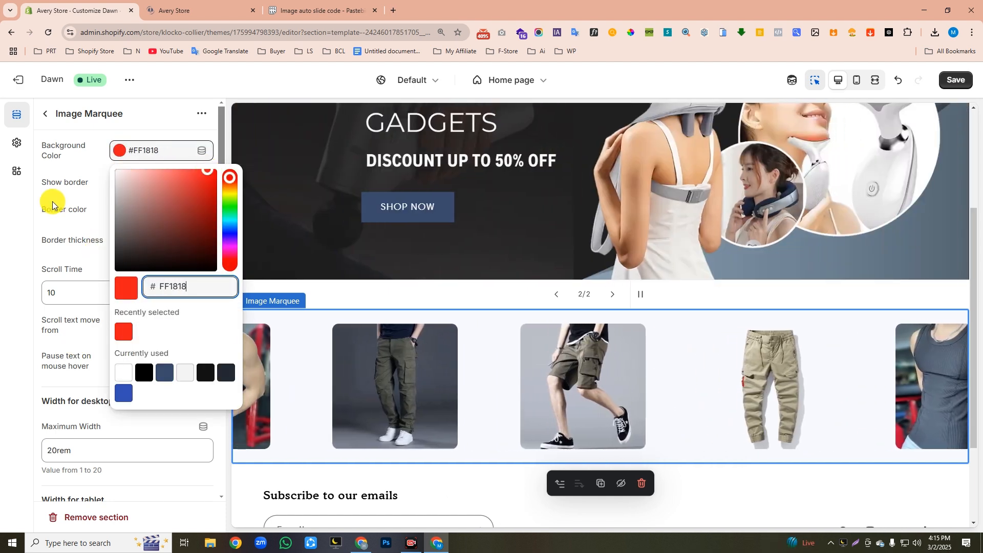
{"action": "left_click", "coordinate": [52, 204]}
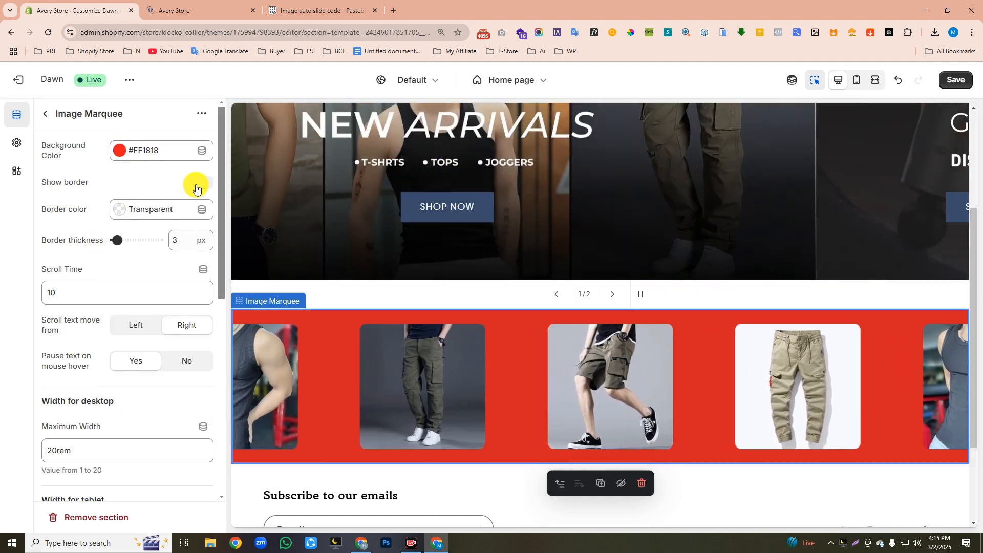
{"action": "left_click", "coordinate": [199, 185]}
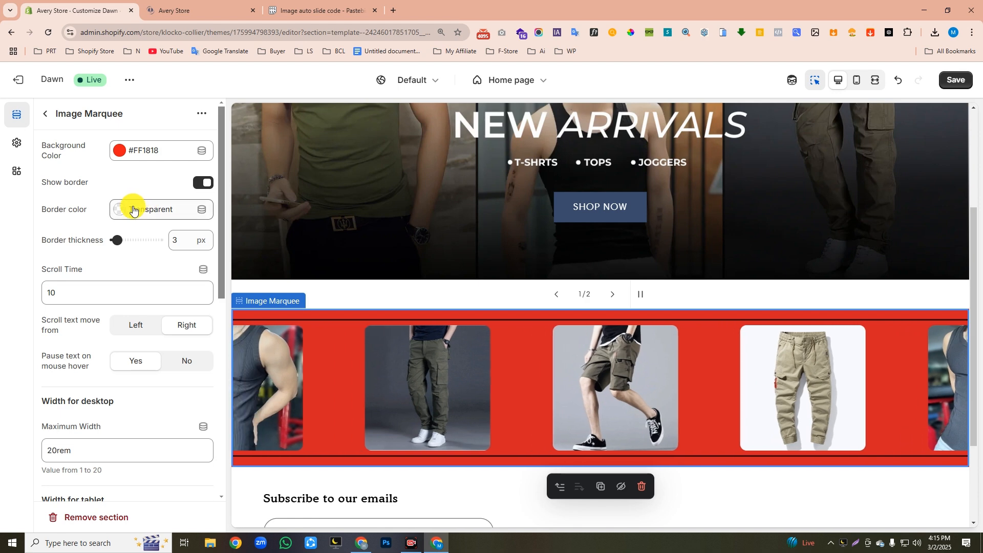
{"action": "left_click", "coordinate": [133, 210]}
Set the Image Marquee's scroll time to 20 and its movement direction to Left
{"action": "left_click_drag", "start_coordinate": [143, 272], "coordinate": [39, 244]}
{"action": "scroll", "coordinate": [103, 269], "scroll_direction": "down", "scroll_amount": 1}
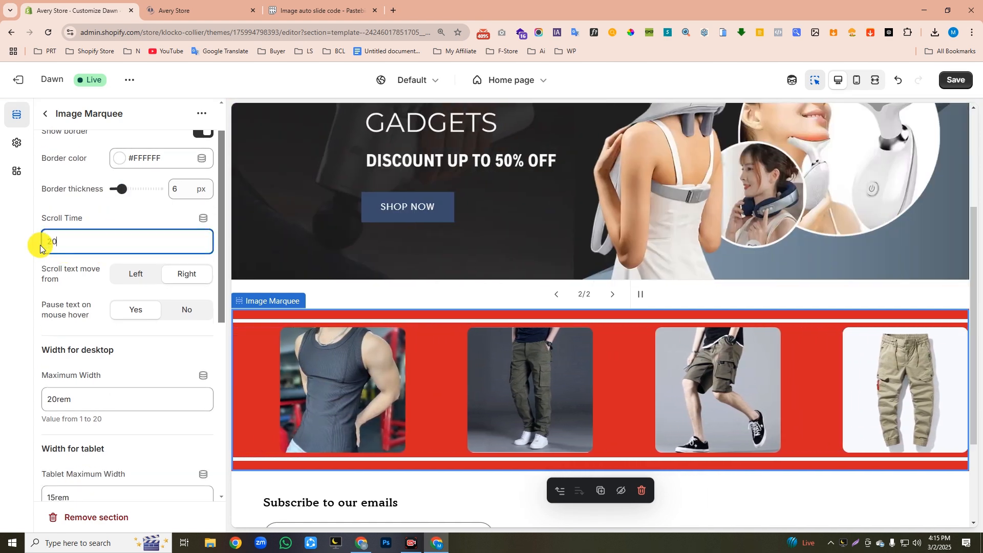
{"action": "left_click", "coordinate": [35, 248]}
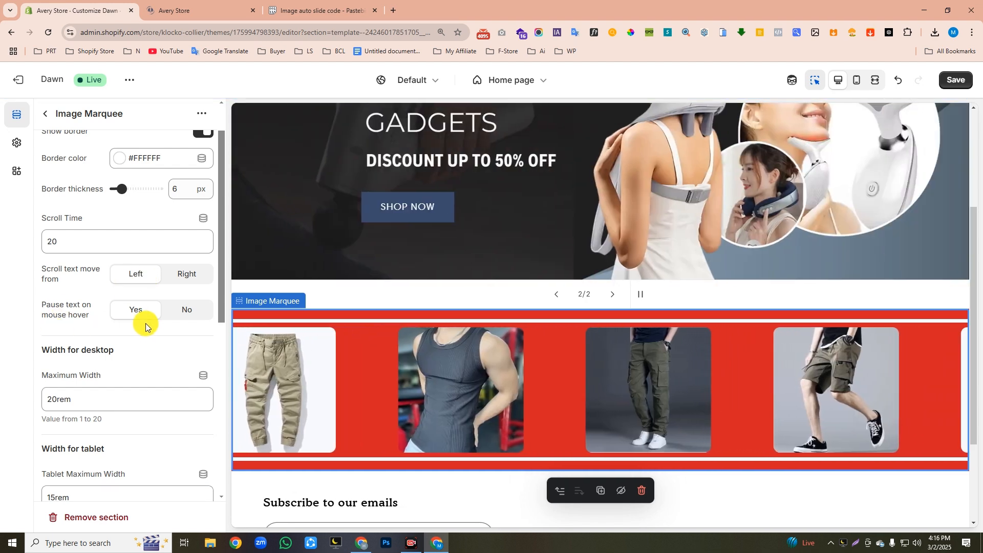
Reset the Image Marquee to a transparent background with no border, and save the theme
{"action": "scroll", "coordinate": [181, 319], "scroll_direction": "down", "scroll_amount": 3}
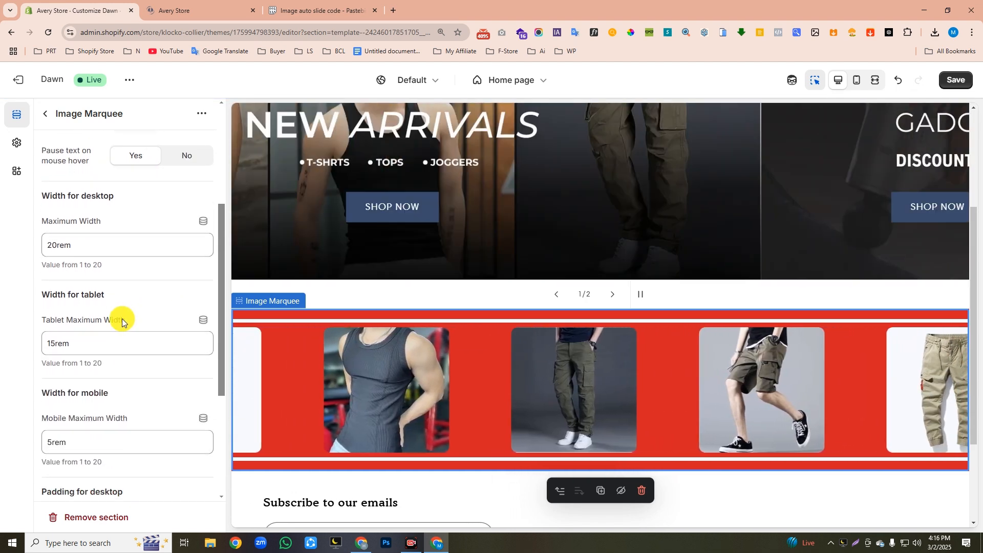
{"action": "scroll", "coordinate": [122, 318], "scroll_direction": "down", "scroll_amount": 2}
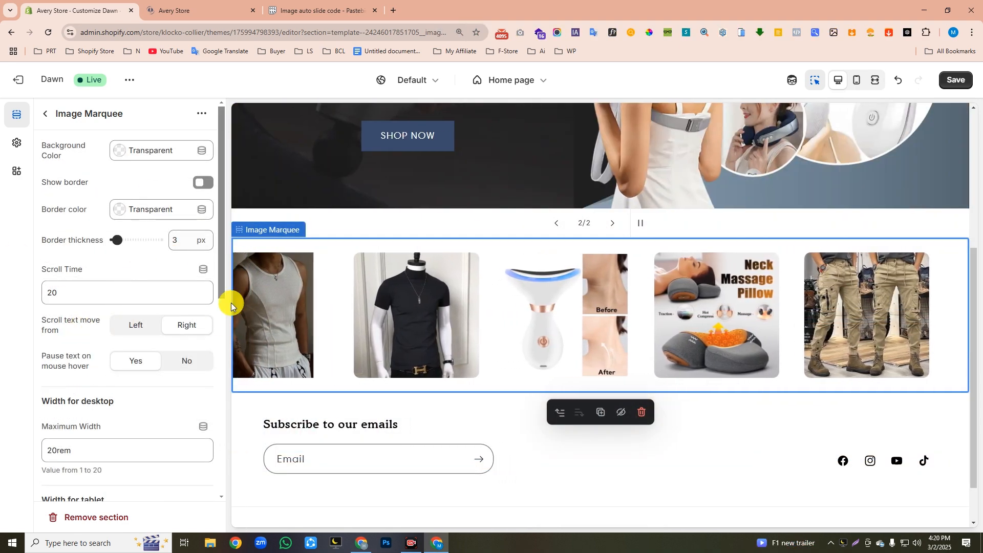
{"action": "left_click", "coordinate": [948, 78]}
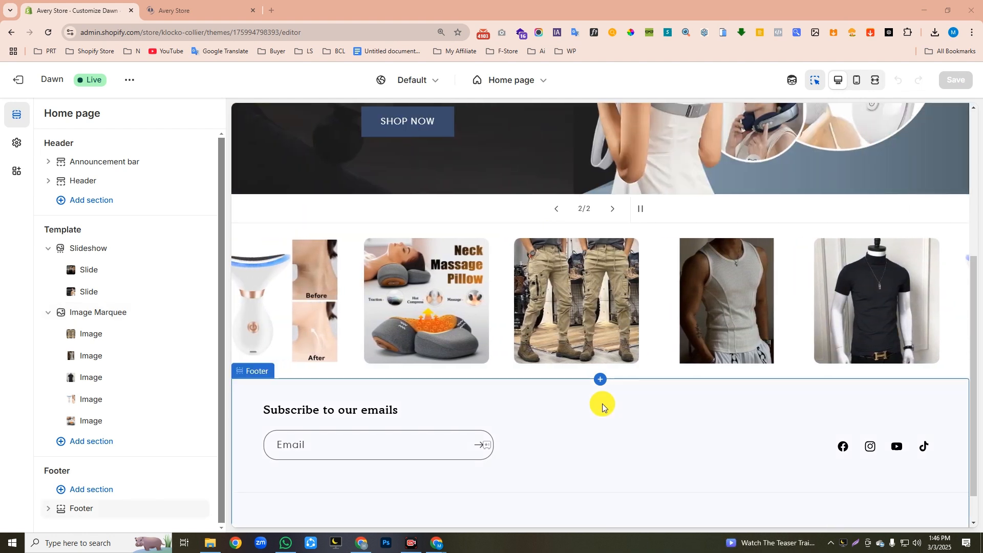
Add a Rich text section below the Image Marquee and remove its "Share information about your brand" text block
{"action": "left_click", "coordinate": [95, 442]}
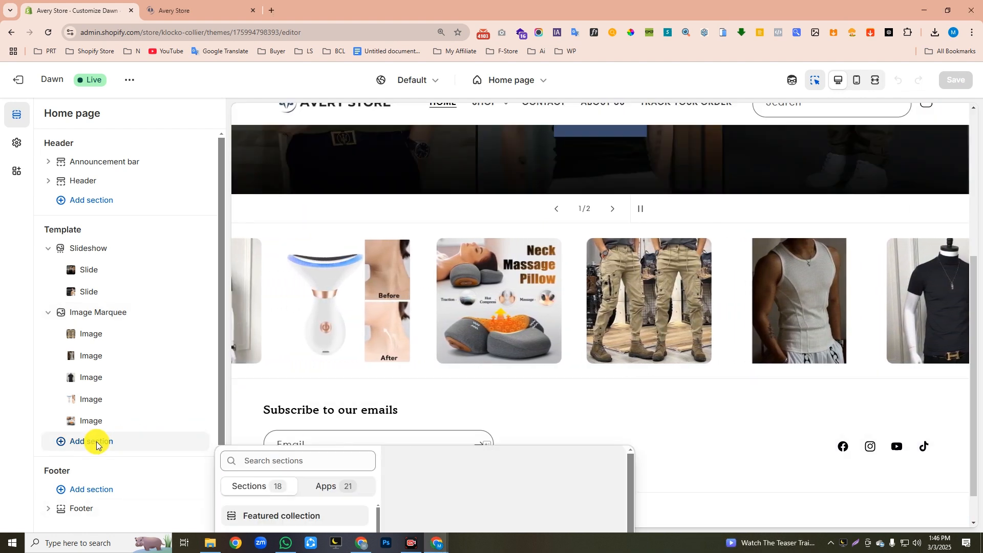
{"action": "left_click", "coordinate": [289, 316]}
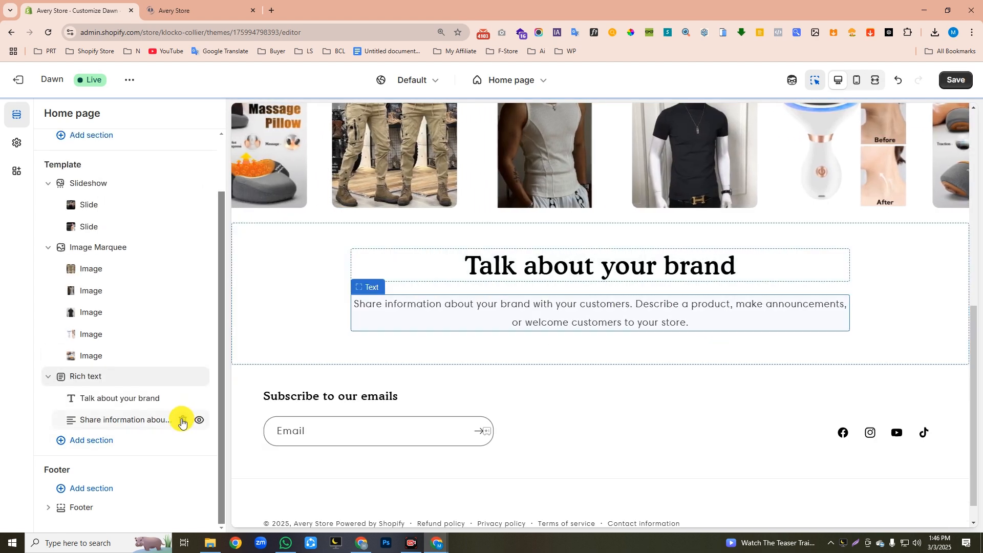
{"action": "left_click", "coordinate": [184, 421]}
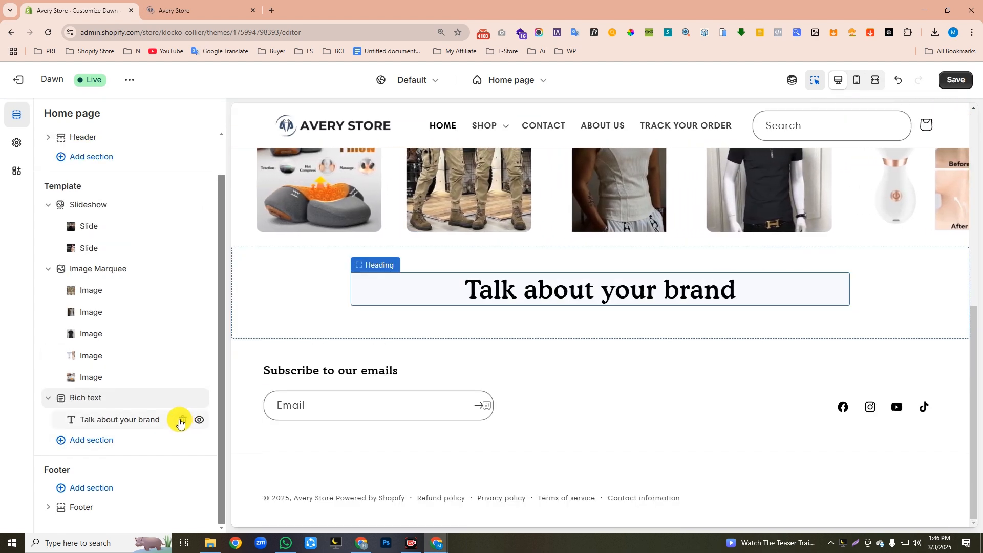
Change the Rich text heading to "NEW ARRIVAL'S" and set its heading size to Small
{"action": "left_click", "coordinate": [112, 424]}
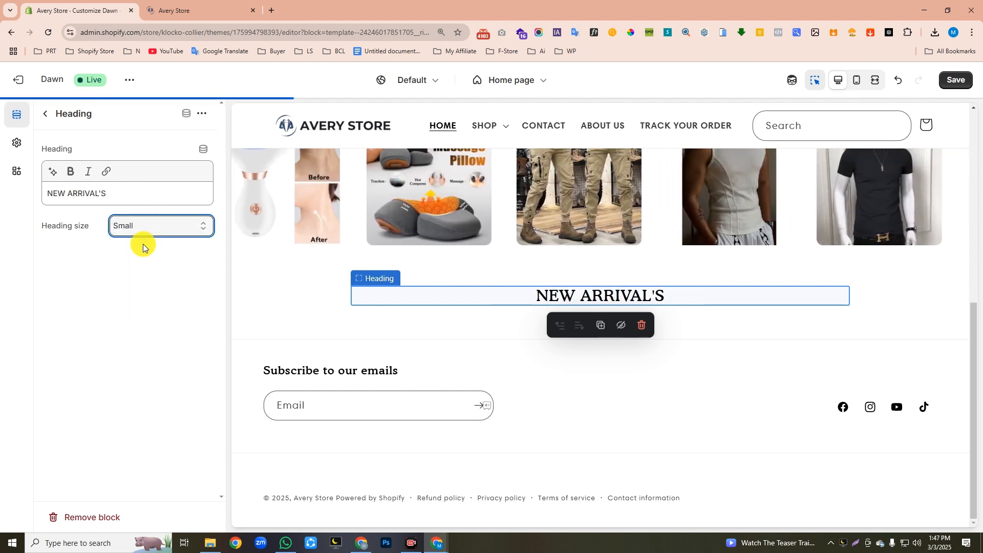
{"action": "left_click", "coordinate": [45, 113]}
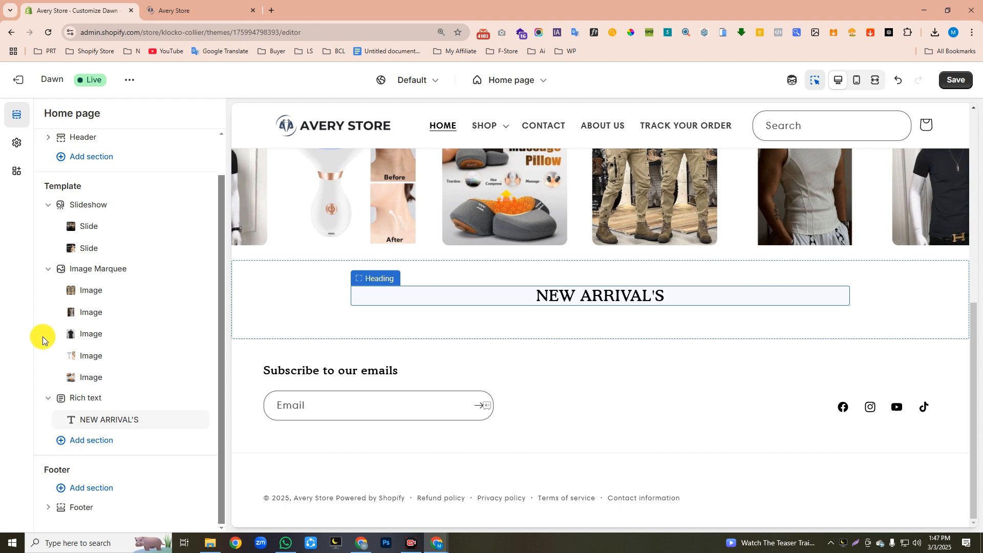
Set the Rich text section's top padding to 60 px and move the section above the Image Marquee
{"action": "left_click", "coordinate": [84, 400]}
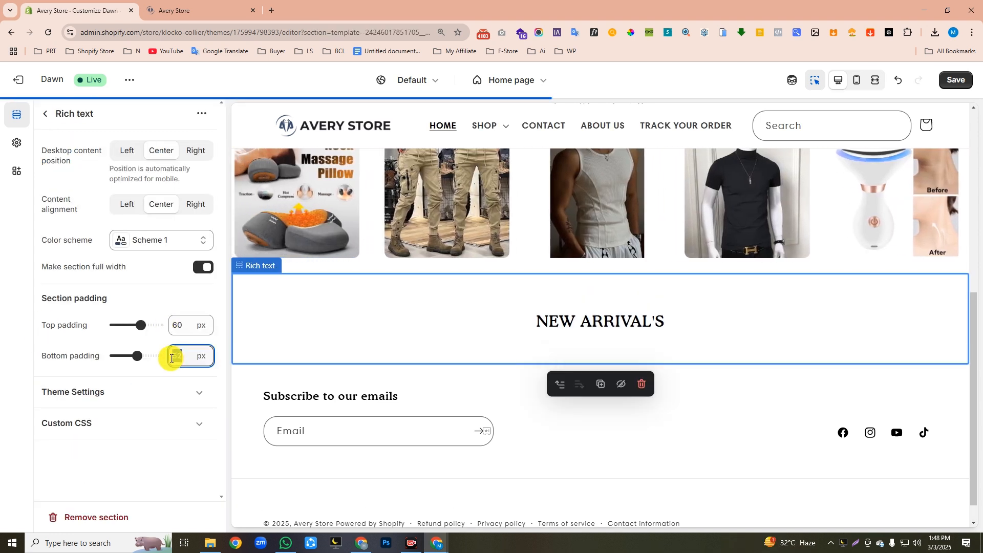
{"action": "left_click", "coordinate": [46, 115]}
{"action": "left_click_drag", "start_coordinate": [59, 376], "coordinate": [61, 309]}
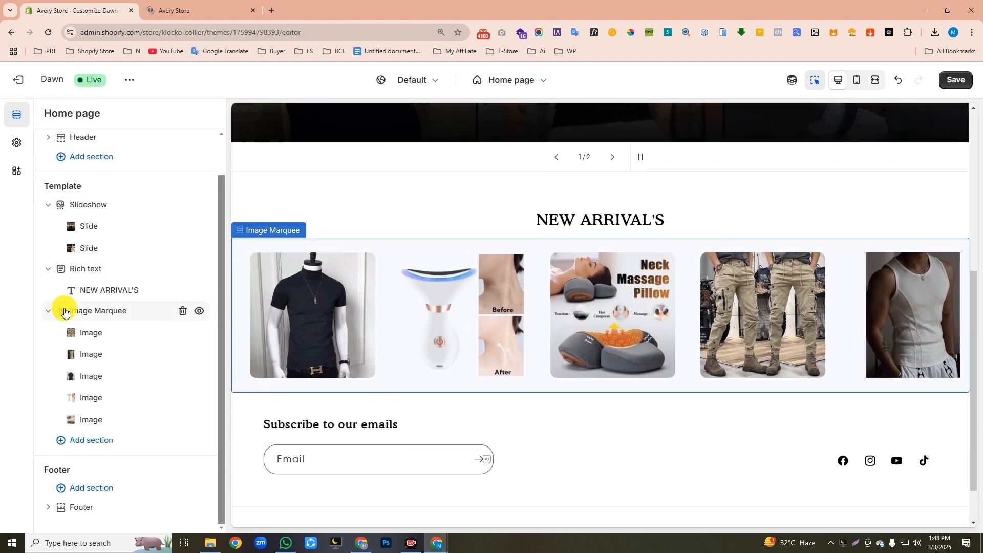
Add a second Rich text section below the Image Marquee and remove its heading and text blocks, keeping the Buttons block
{"action": "left_click", "coordinate": [95, 442]}
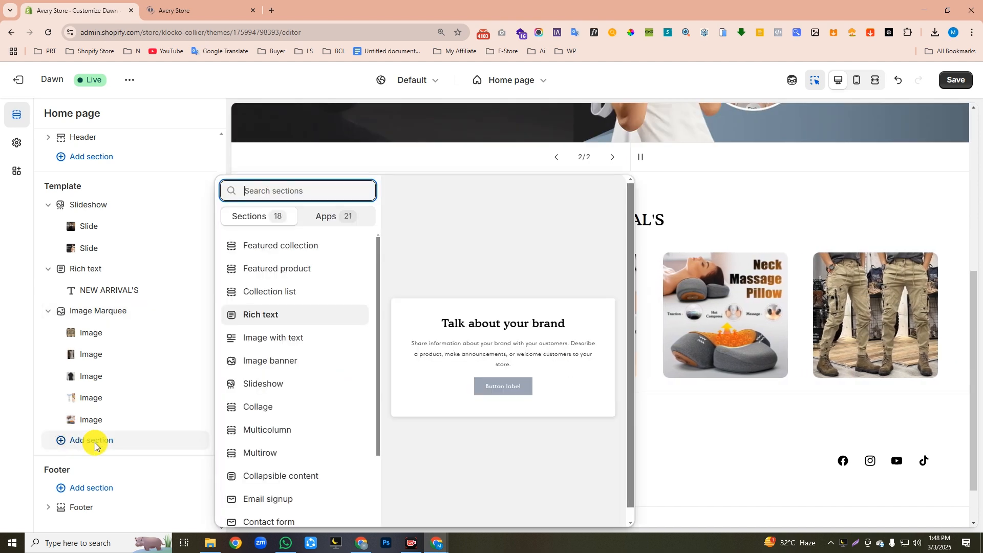
{"action": "left_click", "coordinate": [249, 315]}
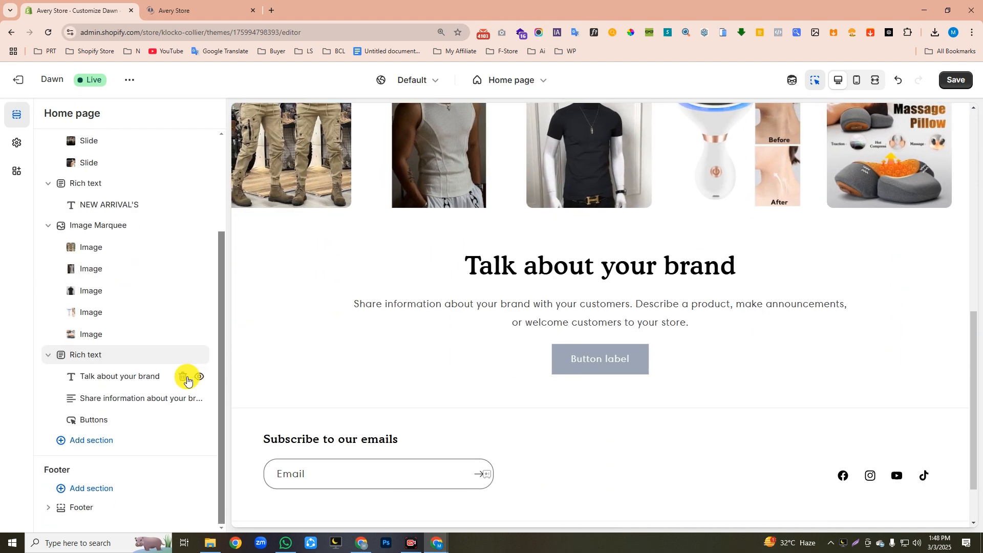
{"action": "left_click", "coordinate": [182, 376]}
{"action": "left_click", "coordinate": [182, 403]}
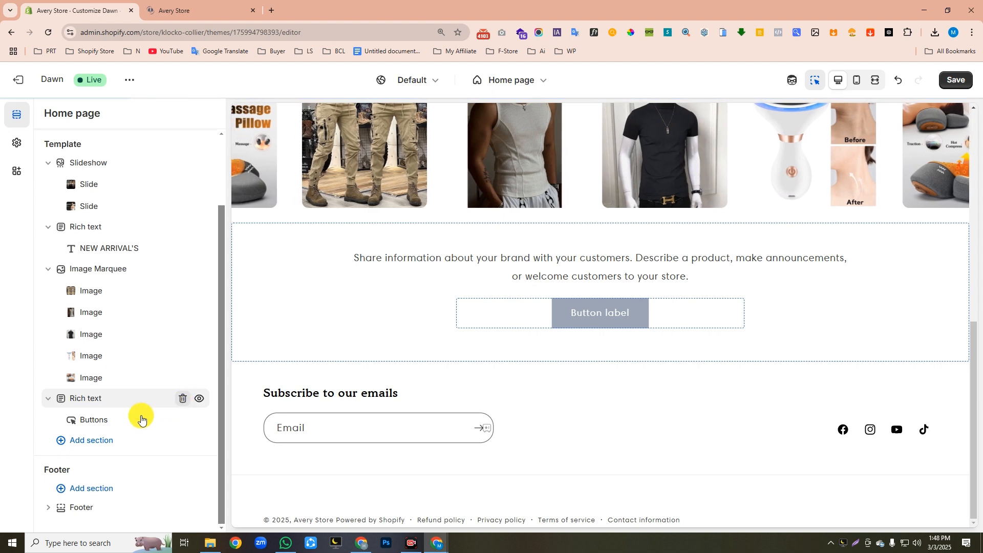
Label the Rich text section's first button "SHOP NOW" and link it to the Best Seller collection
{"action": "left_click", "coordinate": [88, 418]}
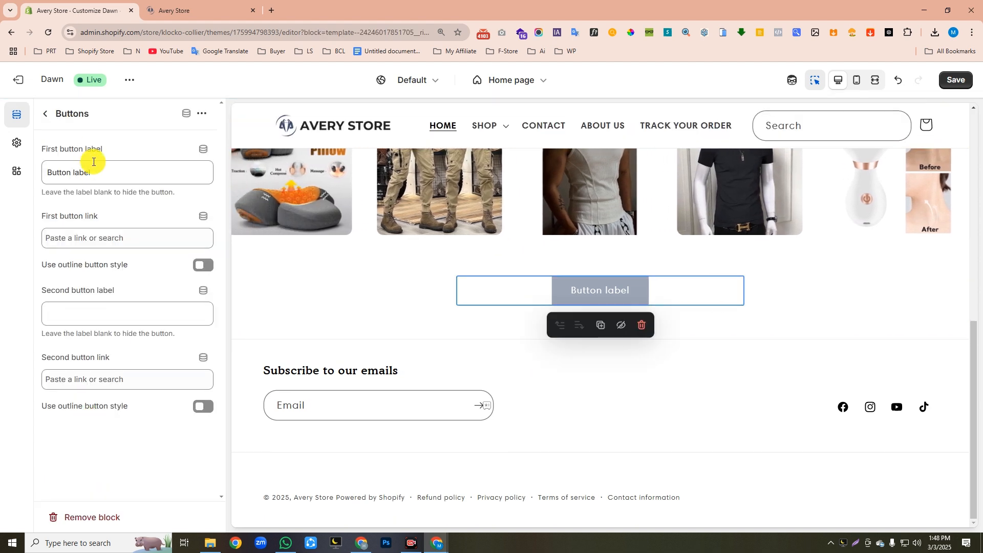
{"action": "left_click", "coordinate": [88, 235]}
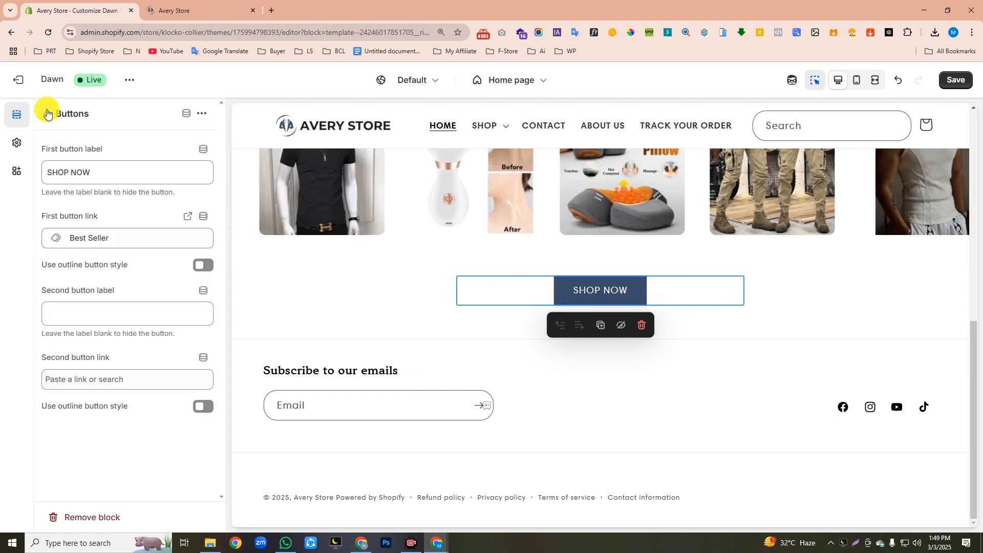
{"action": "left_click", "coordinate": [47, 113]}
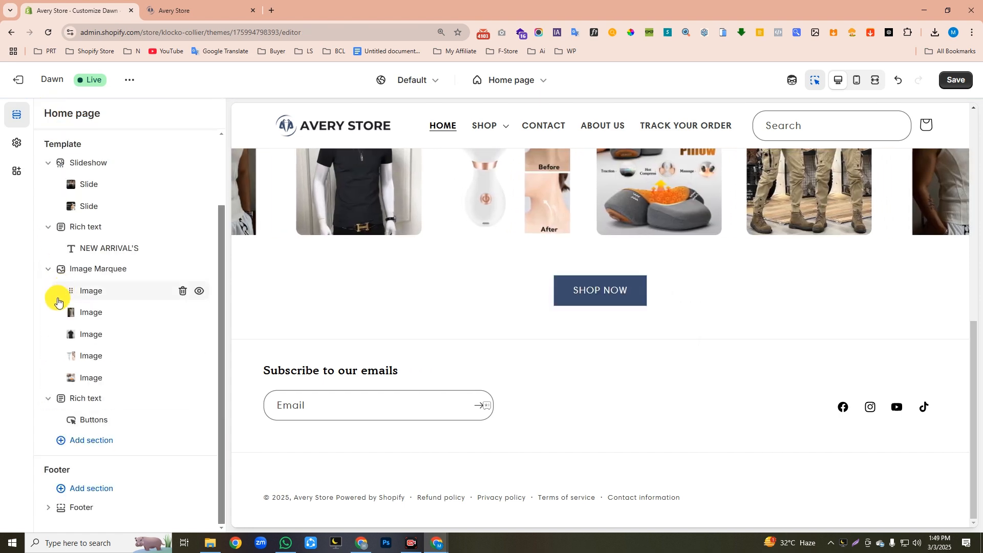
Set the top padding of the Rich text section with the SHOP NOW button to 60 px and save the theme
{"action": "left_click", "coordinate": [88, 398]}
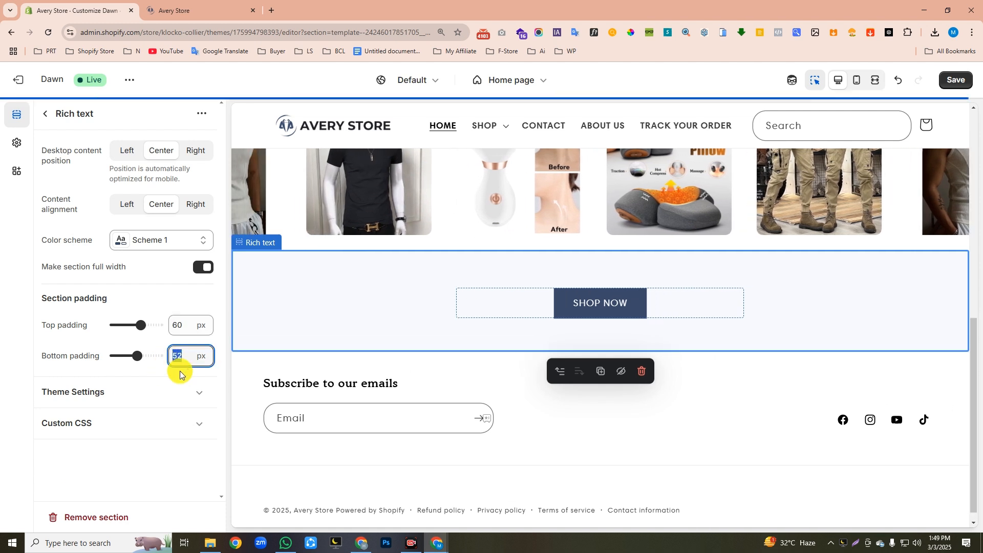
{"action": "left_click", "coordinate": [966, 80]}
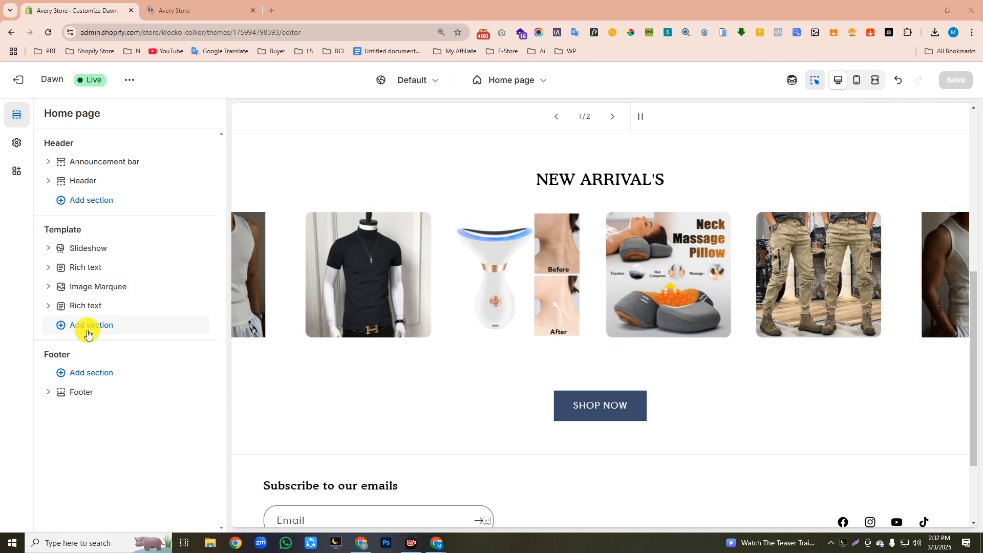
Add a Collection list section below the SHOP NOW section and insert a fourth collection block into it
{"action": "left_click", "coordinate": [87, 330]}
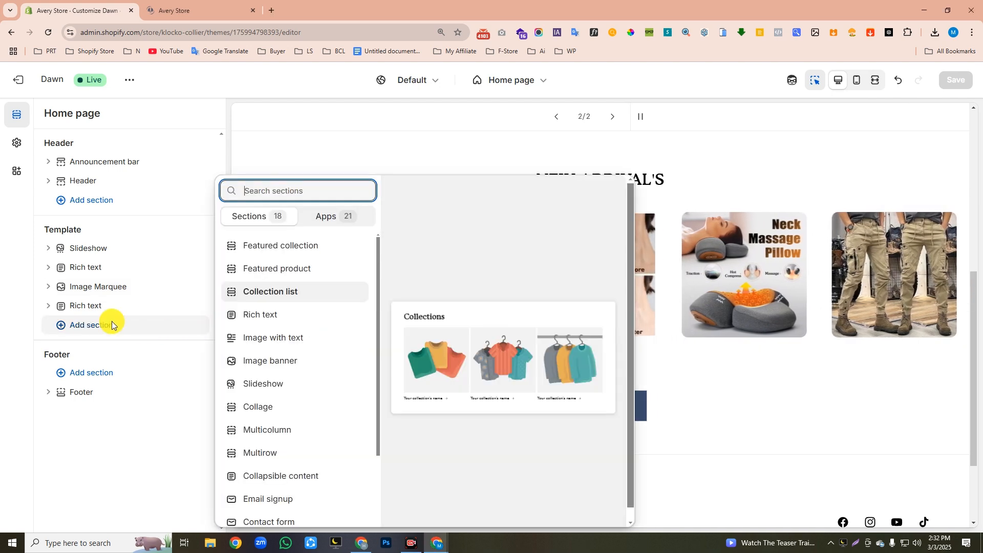
{"action": "left_click", "coordinate": [276, 291]}
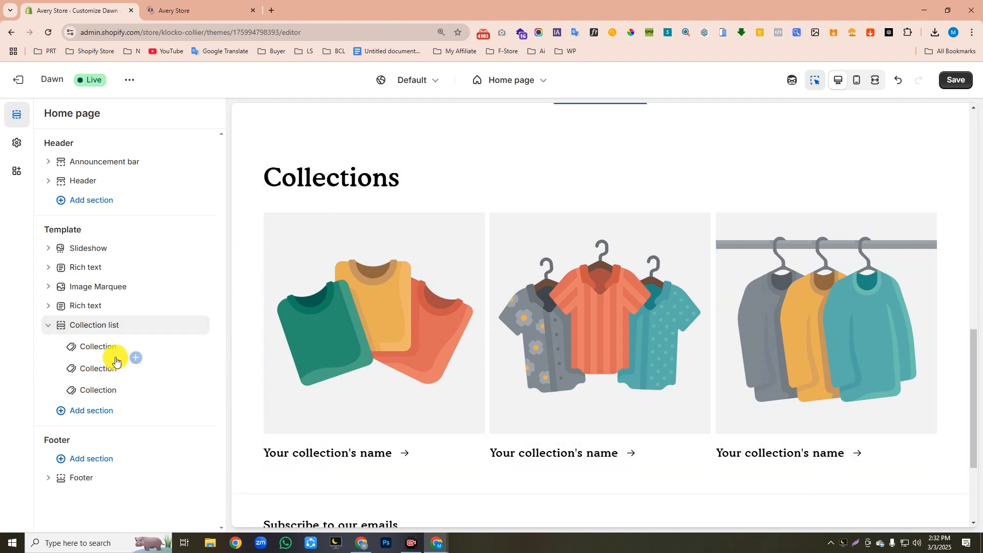
{"action": "left_click", "coordinate": [137, 357]}
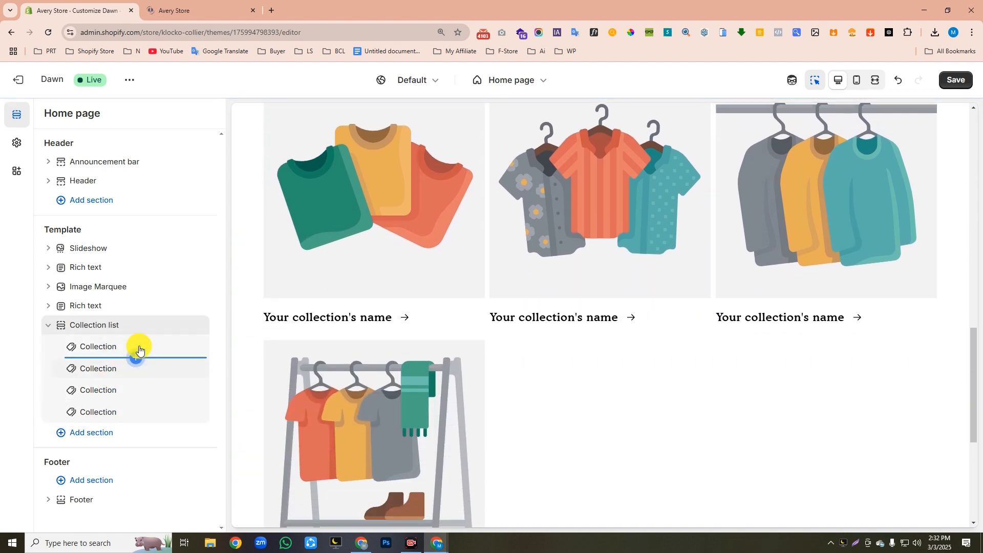
Clear the Collection list heading, set the image ratio to Adapt to image, and use 4 columns on desktop and 2 on mobile
{"action": "left_click", "coordinate": [103, 324]}
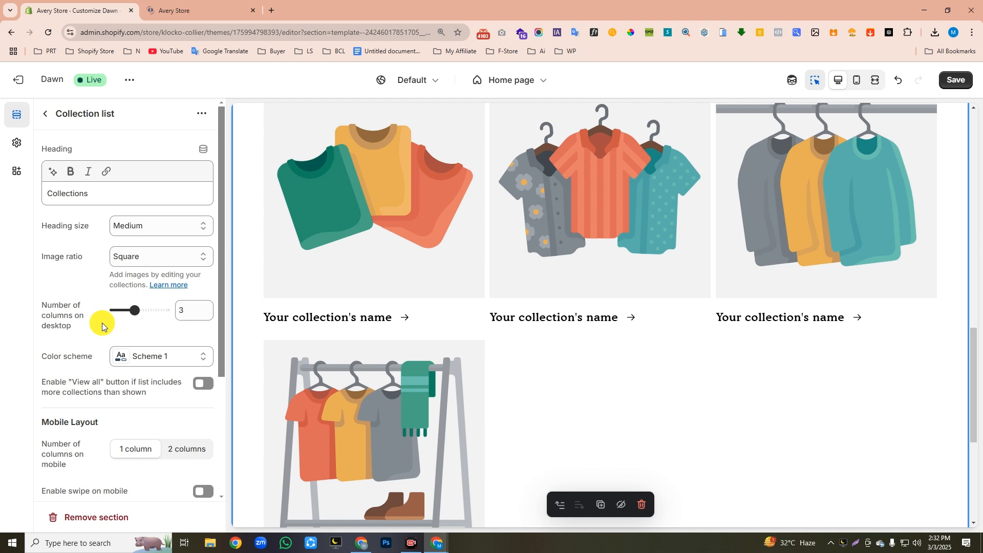
{"action": "left_click_drag", "start_coordinate": [88, 194], "coordinate": [0, 198]}
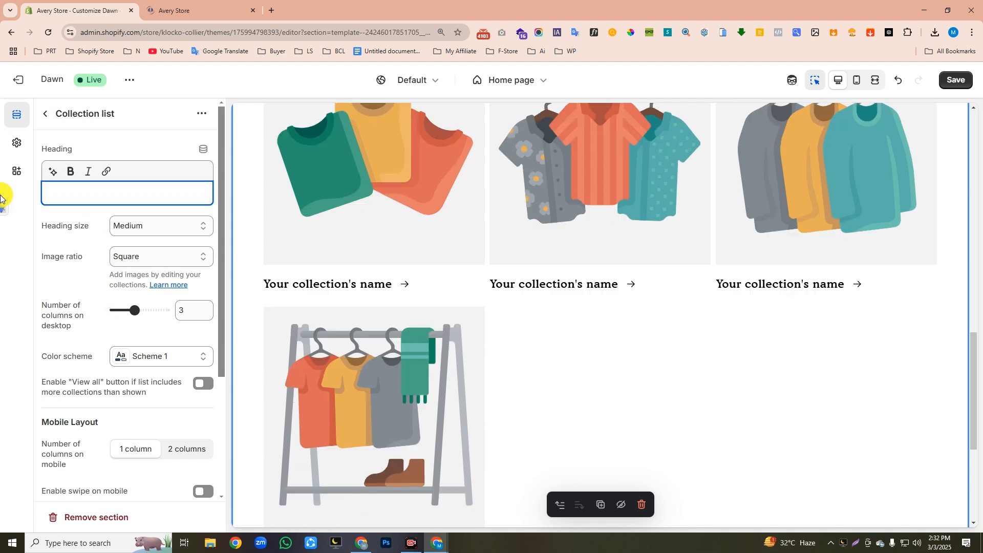
{"action": "left_click", "coordinate": [125, 254]}
{"action": "left_click", "coordinate": [139, 273]}
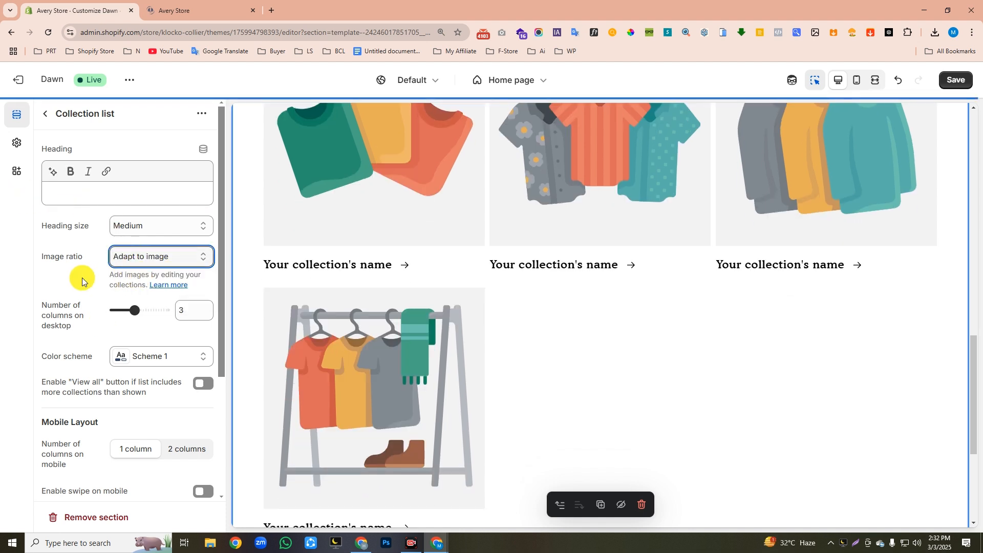
{"action": "left_click", "coordinate": [138, 311]}
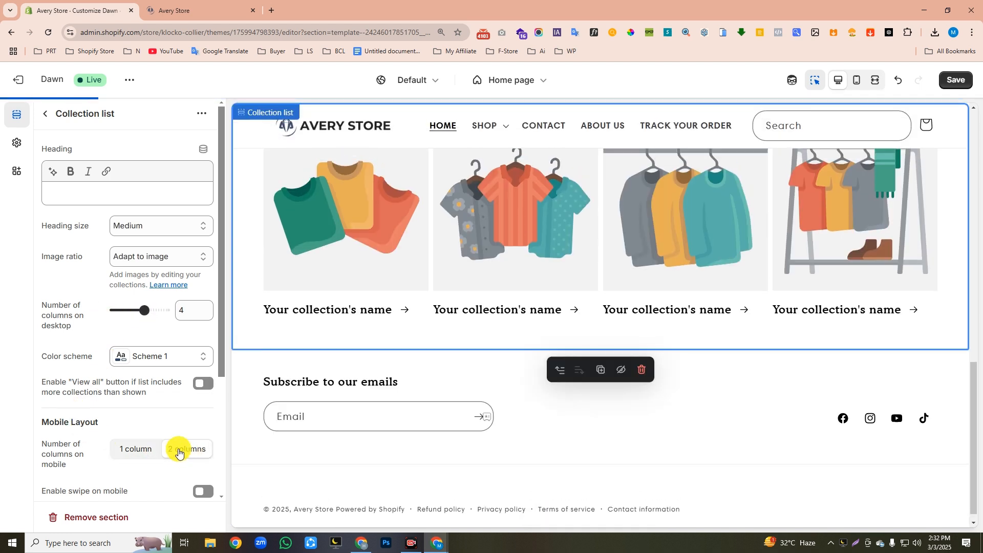
Add custom CSS to the Collection list section giving .full-unstyled-link no text decoration, white color and block display
{"action": "scroll", "coordinate": [178, 453], "scroll_direction": "down", "scroll_amount": 3}
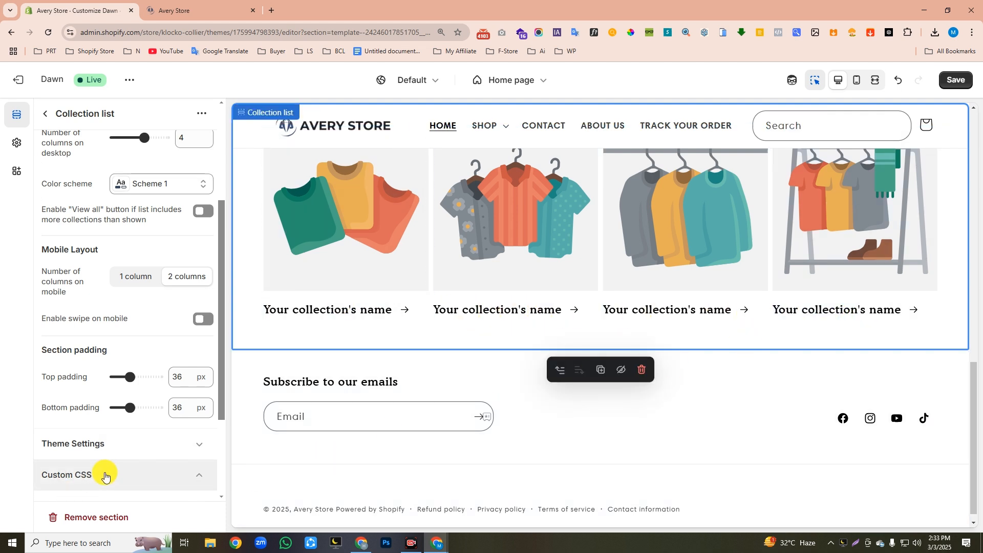
{"action": "left_click", "coordinate": [105, 475]}
{"action": "left_click", "coordinate": [98, 418]}
{"action": "type", "text": ".full-unstyled-link {   text-decoration: none;   color: currentColor;   color: white;   display: block; }"}
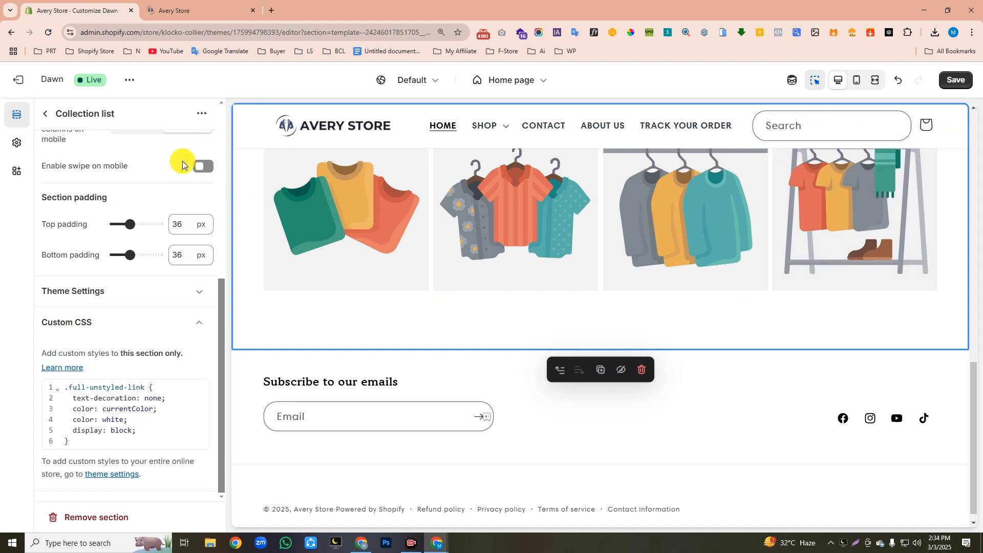
{"action": "left_click", "coordinate": [43, 118]}
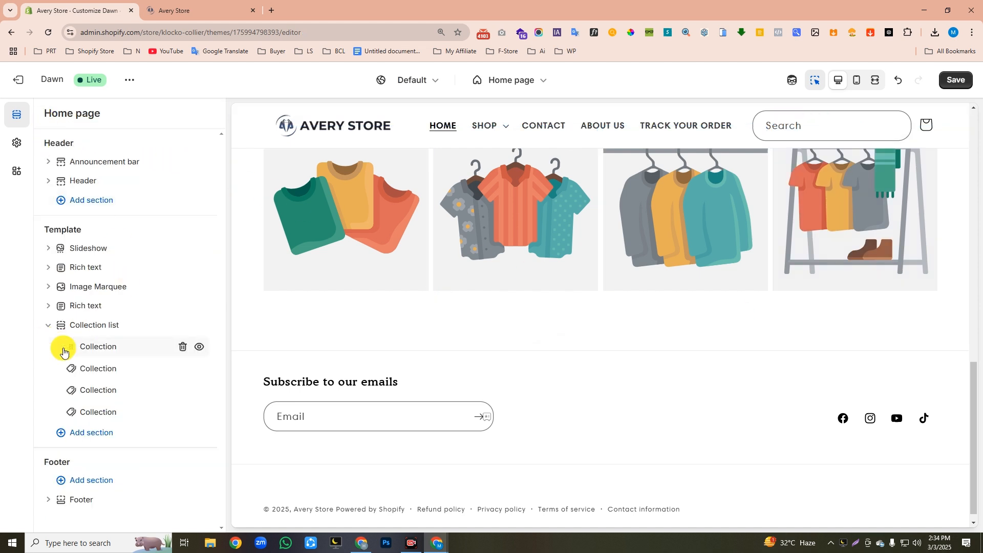
Assign the T-SHIRTS collection to the first block of the Collection list
{"action": "left_click", "coordinate": [98, 347]}
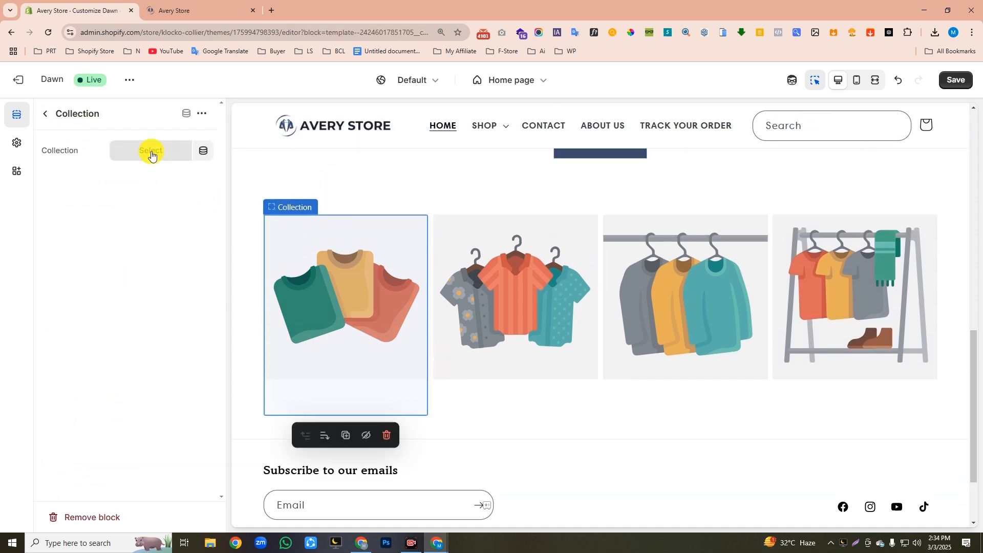
{"action": "left_click", "coordinate": [151, 155]}
{"action": "left_click", "coordinate": [114, 367]}
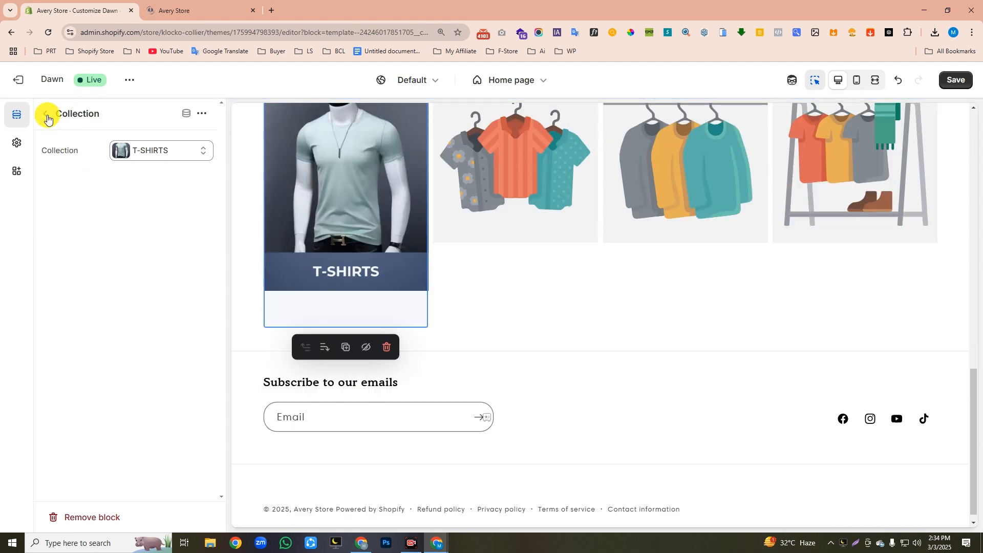
{"action": "left_click", "coordinate": [45, 115]}
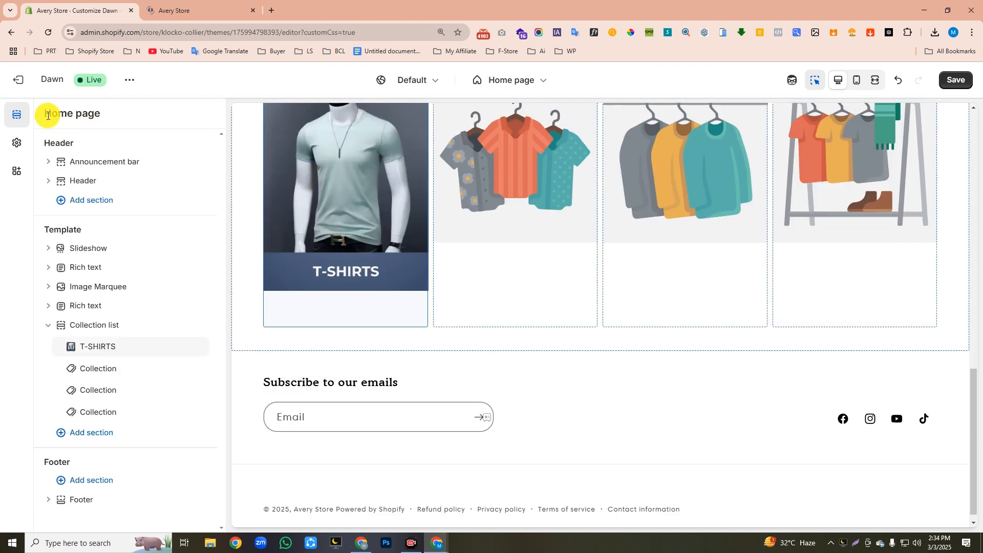
Assign the MEN'S TANK TOPS collection to the second block of the Collection list and save the theme
{"action": "left_click", "coordinate": [104, 372]}
{"action": "left_click", "coordinate": [153, 153]}
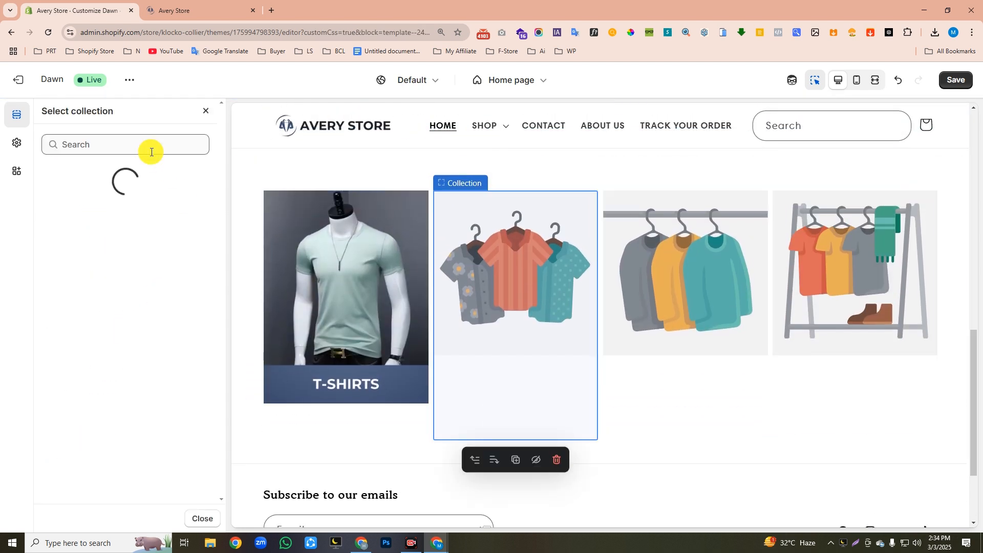
{"action": "left_click", "coordinate": [110, 331]}
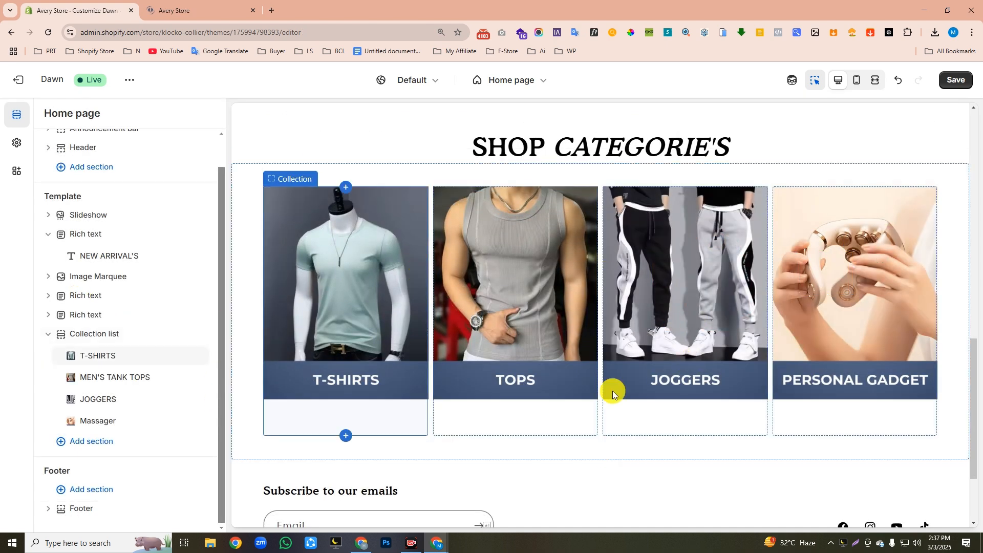
{"action": "left_click", "coordinate": [956, 80]}
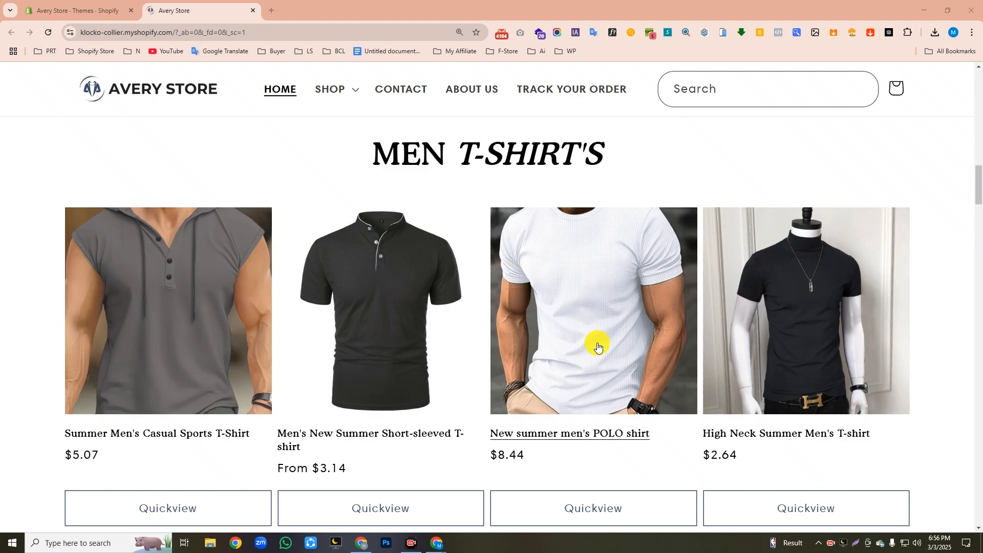
Add a Featured collection section below the Collection list on the home page
{"action": "scroll", "coordinate": [594, 345], "scroll_direction": "down", "scroll_amount": 6}
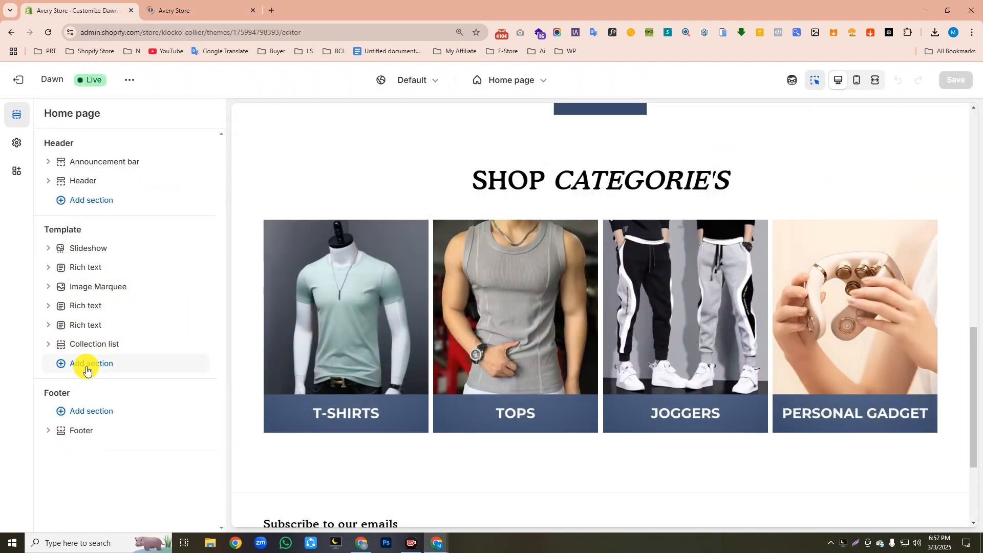
{"action": "left_click", "coordinate": [86, 365]}
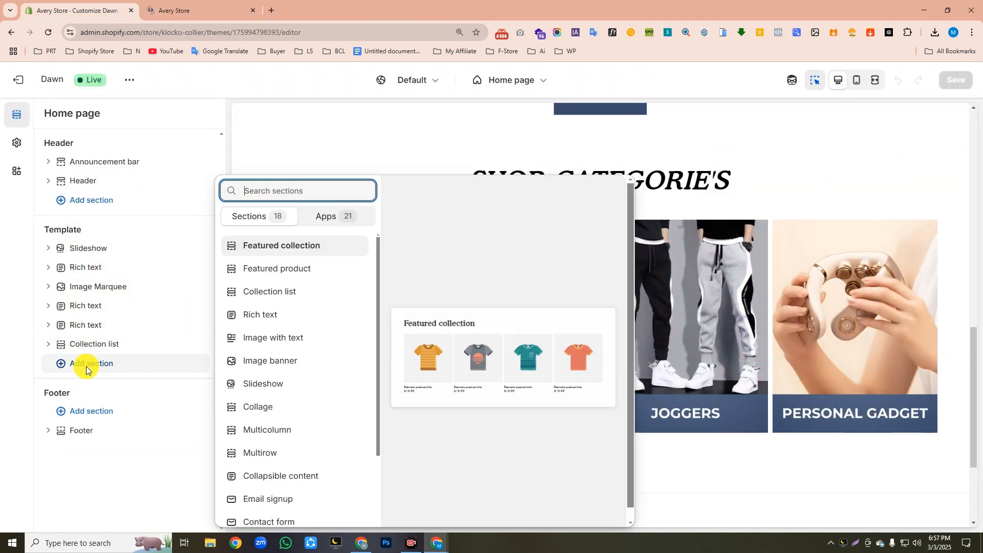
{"action": "left_click", "coordinate": [274, 246]}
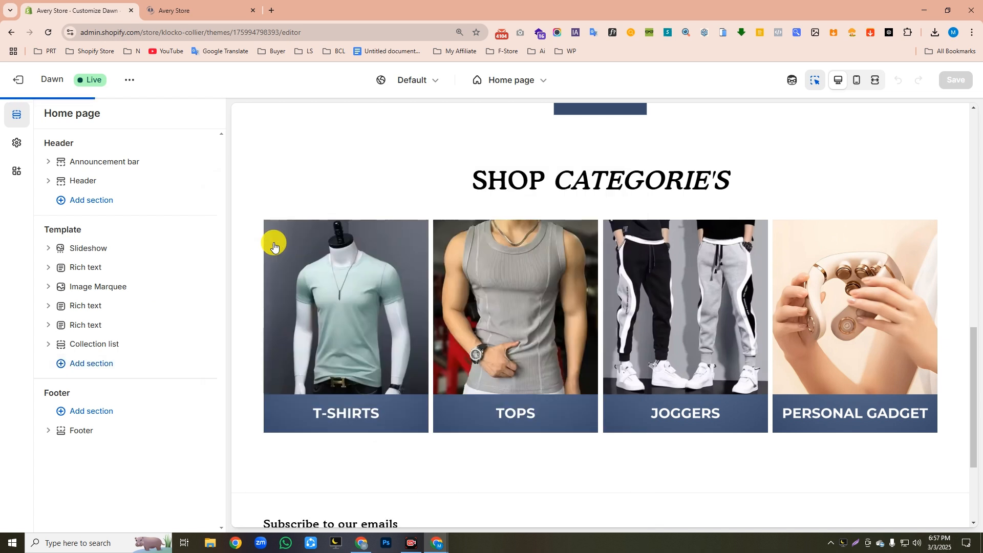
Clear the Featured collection heading, assign the T-SHIRTS collection and raise the maximum number of products to show
{"action": "left_click", "coordinate": [90, 364]}
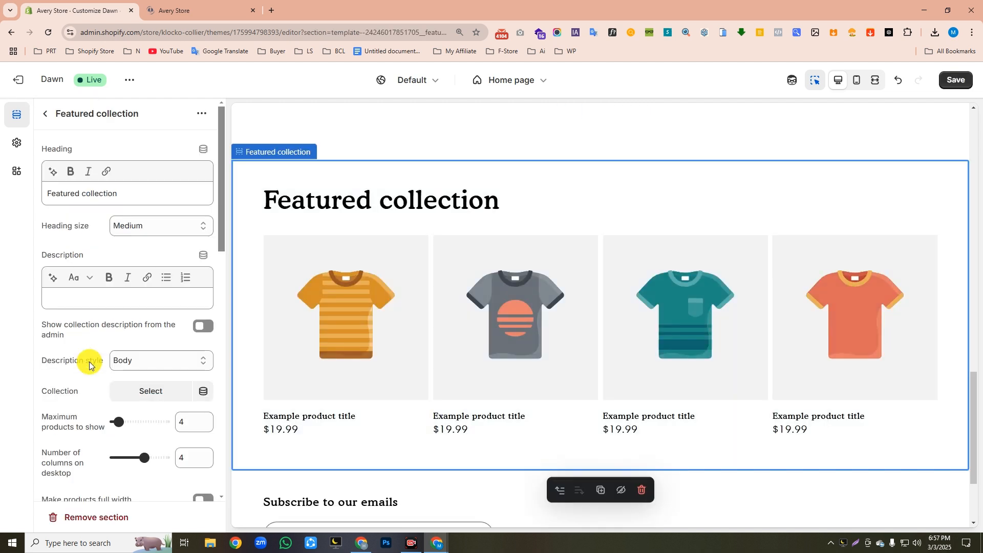
{"action": "left_click_drag", "start_coordinate": [128, 196], "coordinate": [6, 194]}
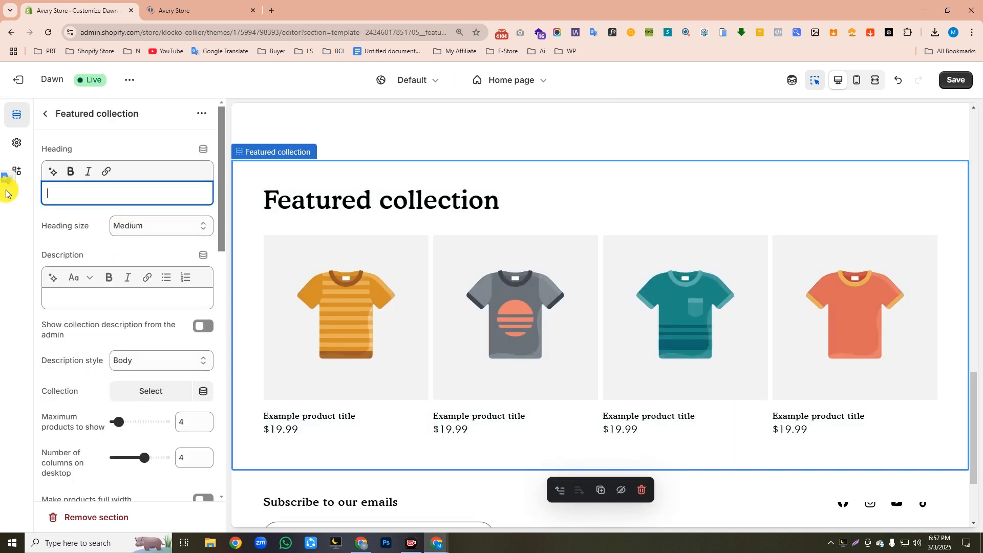
{"action": "left_click", "coordinate": [143, 392]}
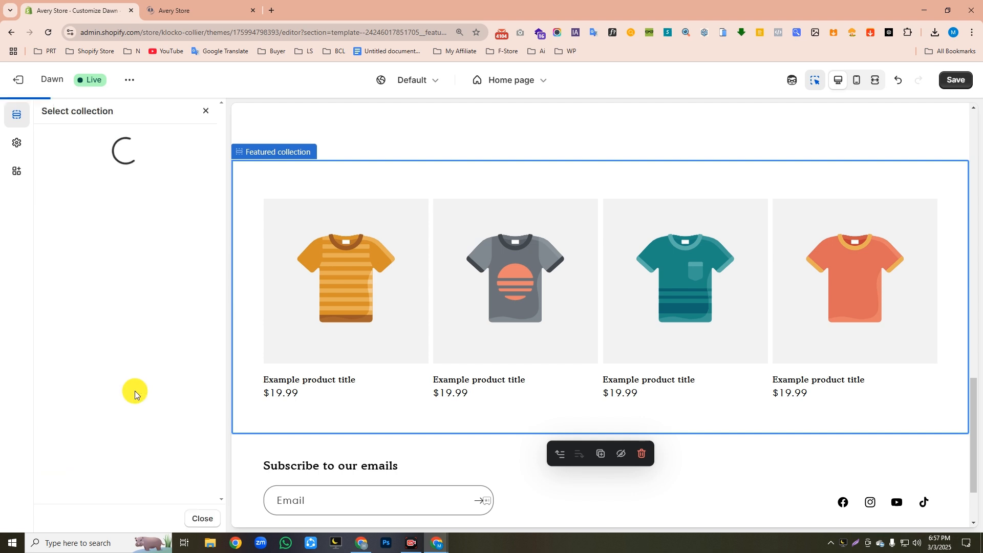
{"action": "left_click", "coordinate": [137, 380]}
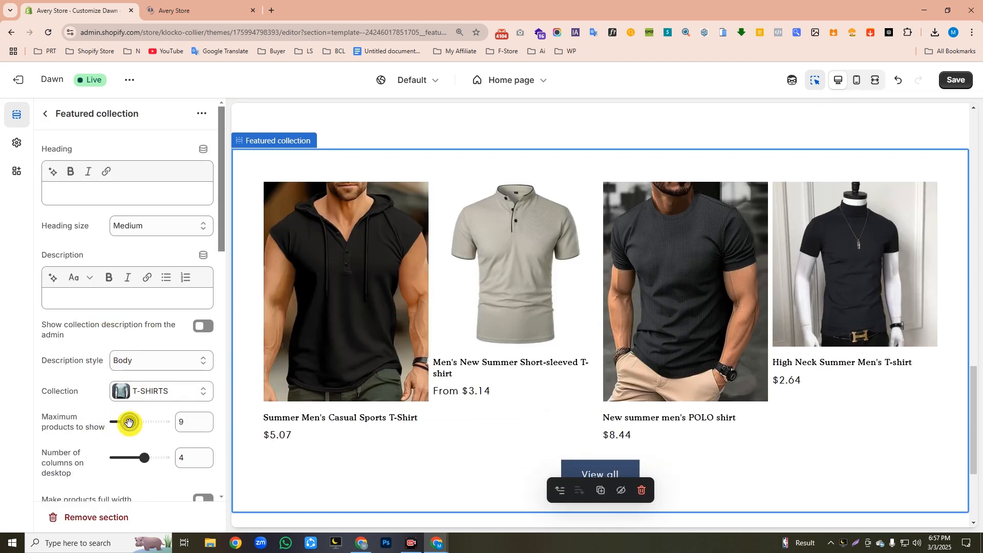
Set the image ratio of the Featured collection's product cards to Square
{"action": "scroll", "coordinate": [131, 369], "scroll_direction": "down", "scroll_amount": 7}
{"action": "left_click", "coordinate": [137, 315]}
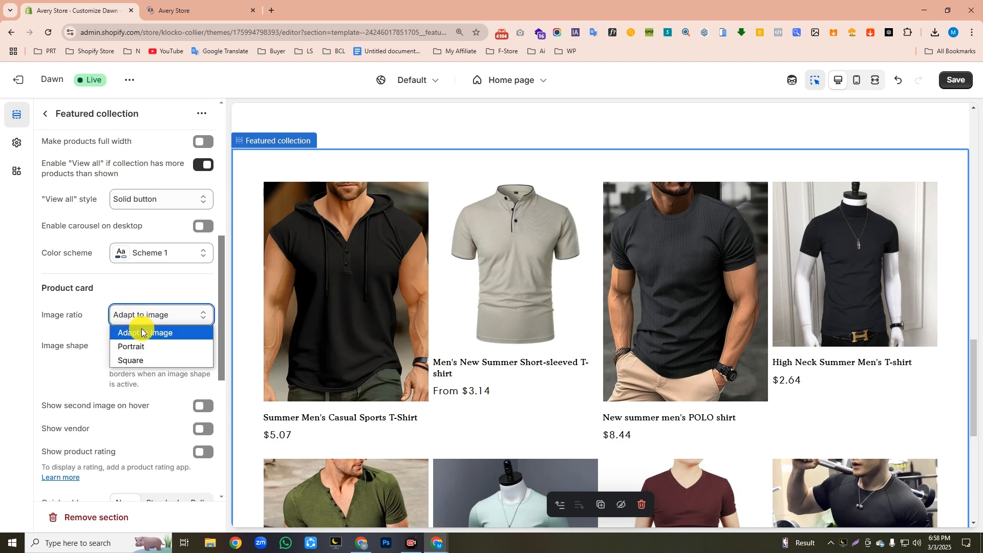
{"action": "left_click", "coordinate": [139, 361]}
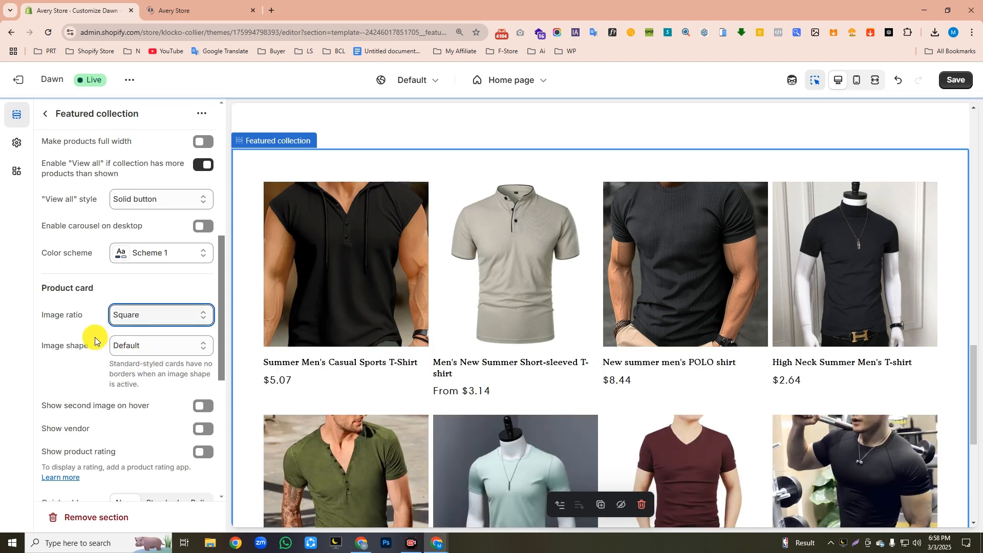
Set the Featured collection's quick add to Standard and enable swipe on mobile
{"action": "scroll", "coordinate": [162, 306], "scroll_direction": "down", "scroll_amount": 4}
{"action": "left_click", "coordinate": [162, 306]}
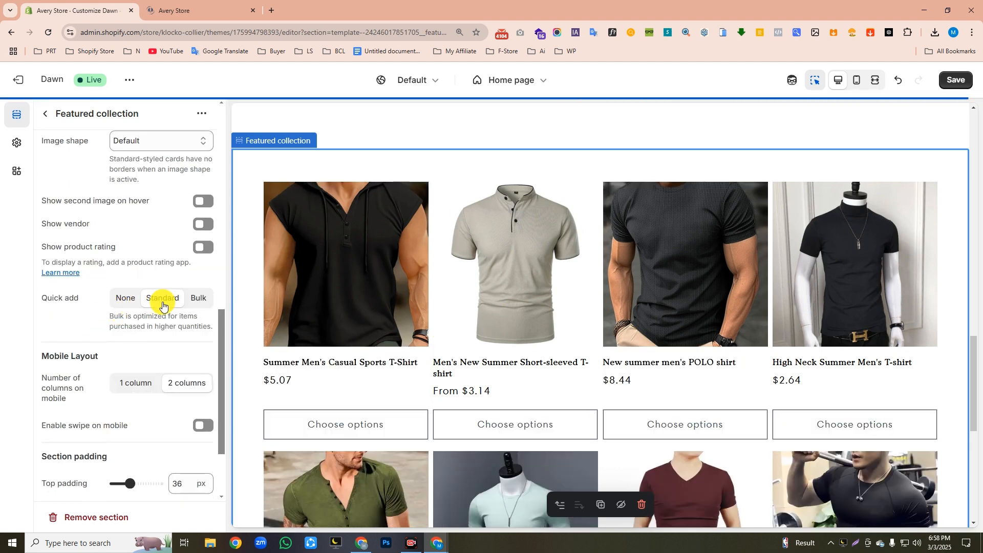
{"action": "left_click", "coordinate": [199, 426]}
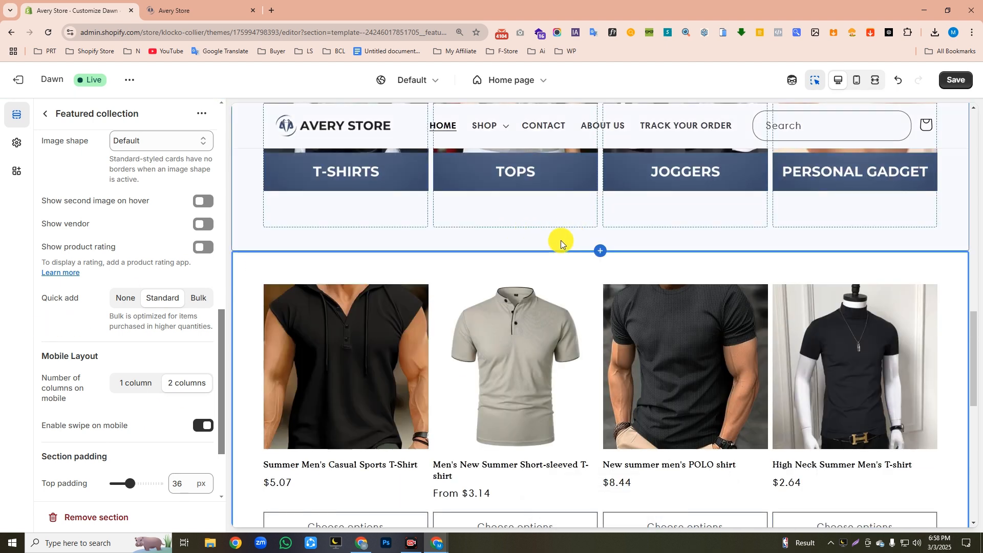
Add a Rich text section below the Featured collection and remove its button and text blocks, keeping only the heading
{"action": "left_click", "coordinate": [46, 116]}
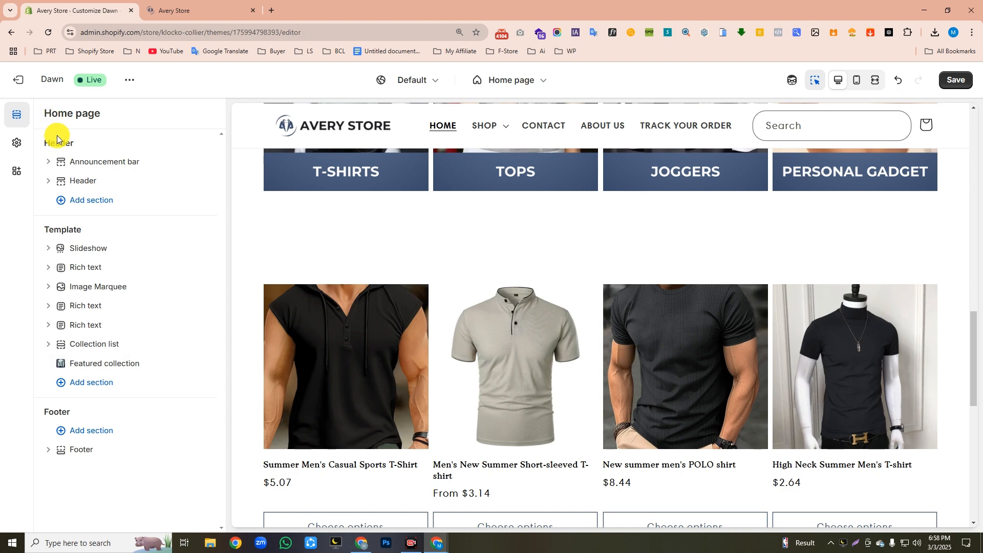
{"action": "left_click", "coordinate": [80, 383]}
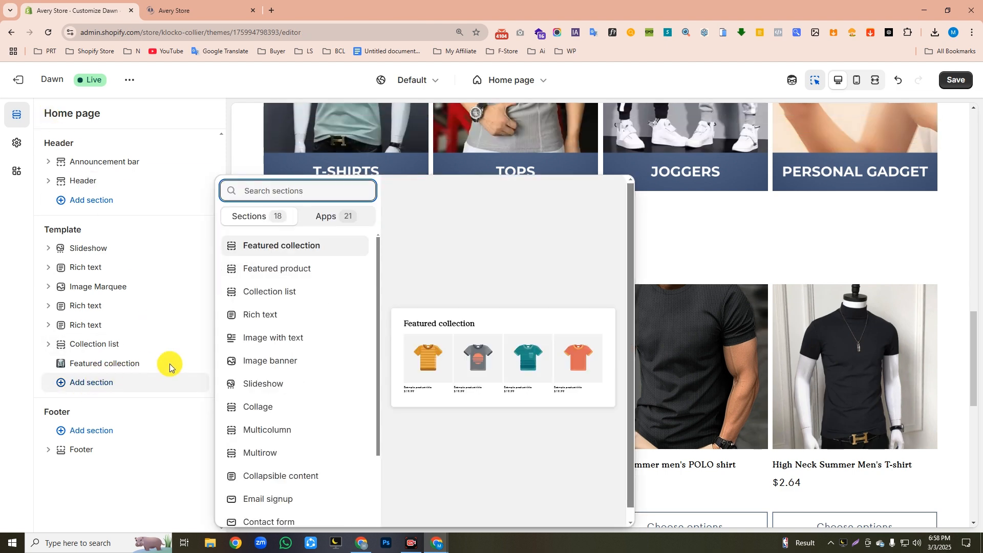
{"action": "left_click", "coordinate": [269, 323]}
{"action": "left_click", "coordinate": [185, 418]}
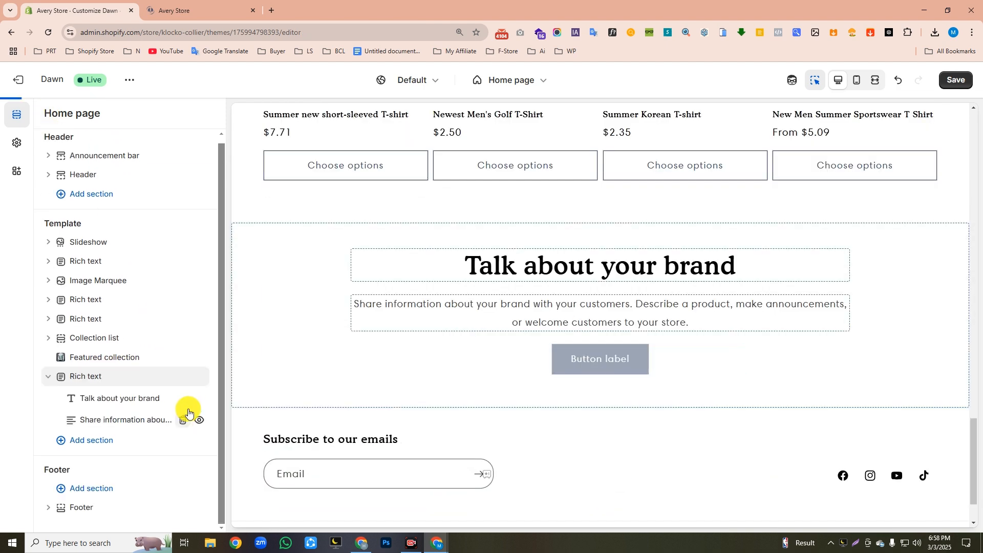
{"action": "left_click", "coordinate": [181, 421]}
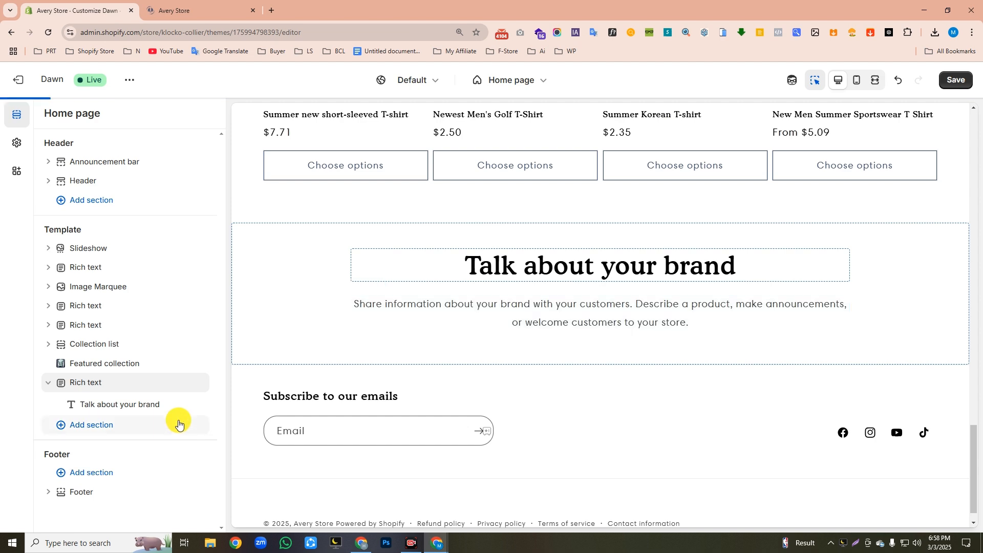
Change the new Rich text heading to T-SHIRT'S with SHIRT'S in italics, and move the section above the Featured collection, saving the page
{"action": "left_click", "coordinate": [115, 402]}
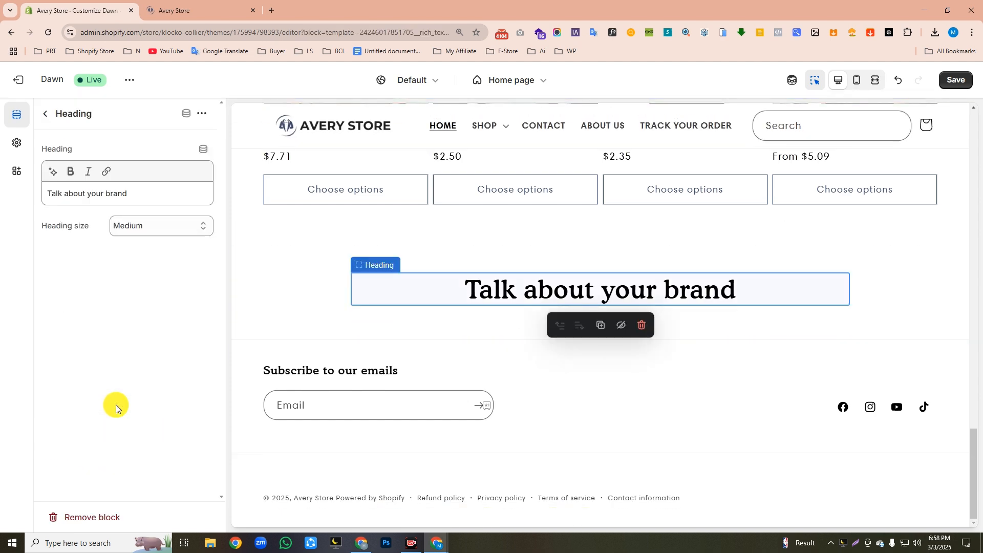
{"action": "left_click_drag", "start_coordinate": [117, 197], "coordinate": [20, 199]}
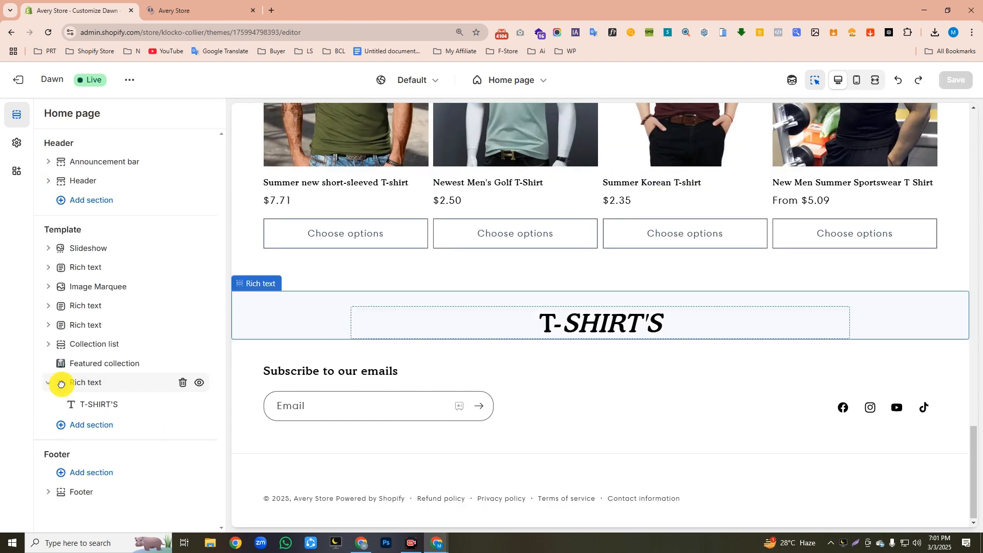
{"action": "left_click_drag", "start_coordinate": [59, 382], "coordinate": [60, 369]}
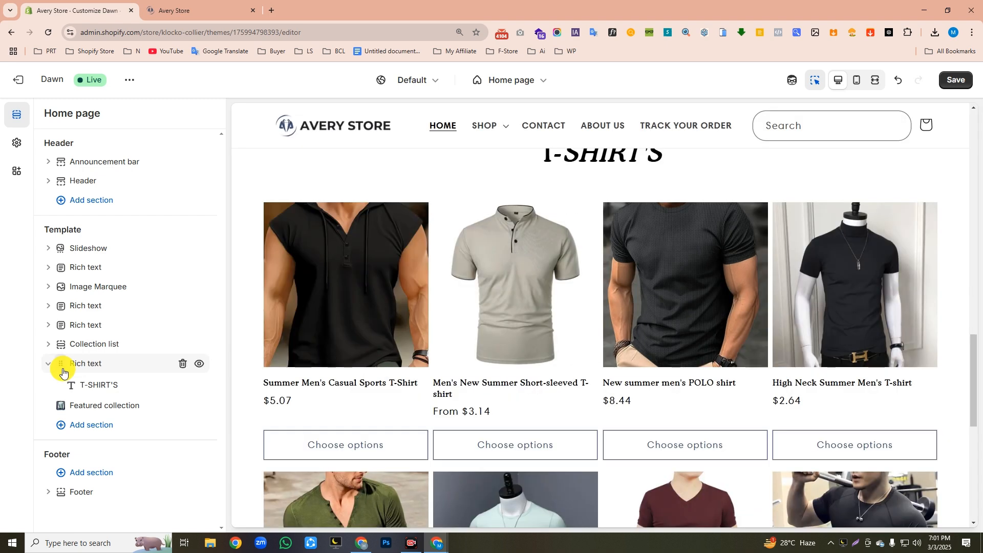
{"action": "scroll", "coordinate": [391, 445], "scroll_direction": "up", "scroll_amount": 3}
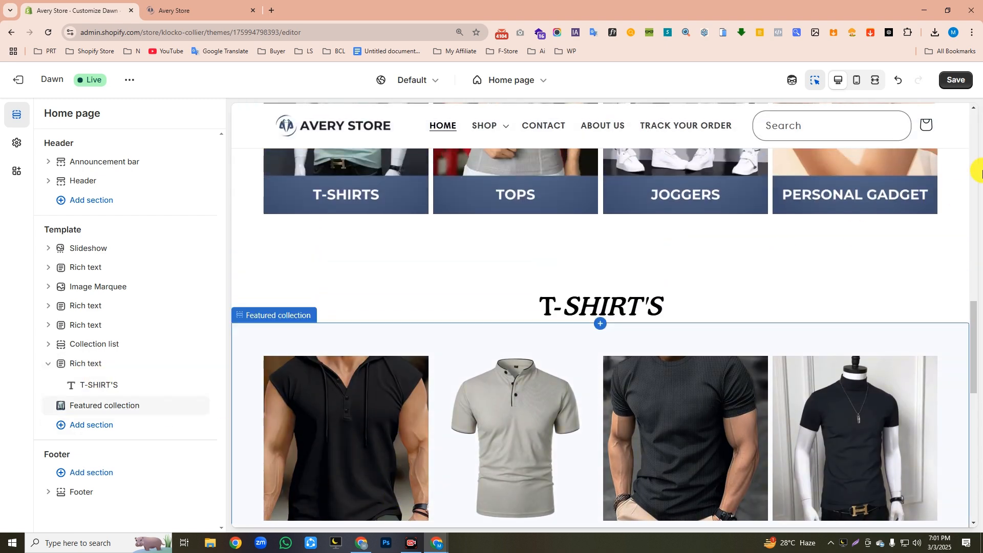
{"action": "left_click", "coordinate": [957, 80]}
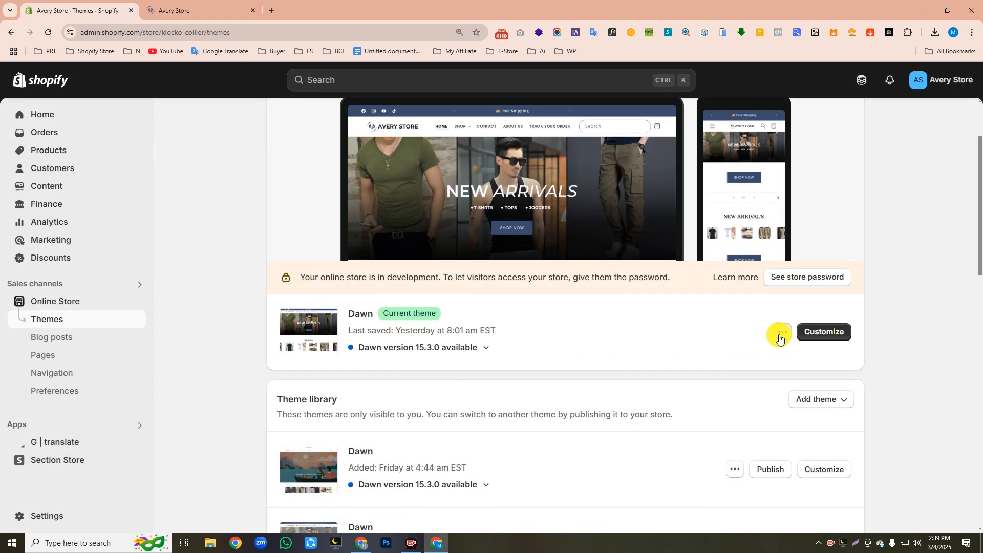
Create a new liquid section file named marquee-text in the code of the current Dawn theme
{"action": "left_click", "coordinate": [780, 333]}
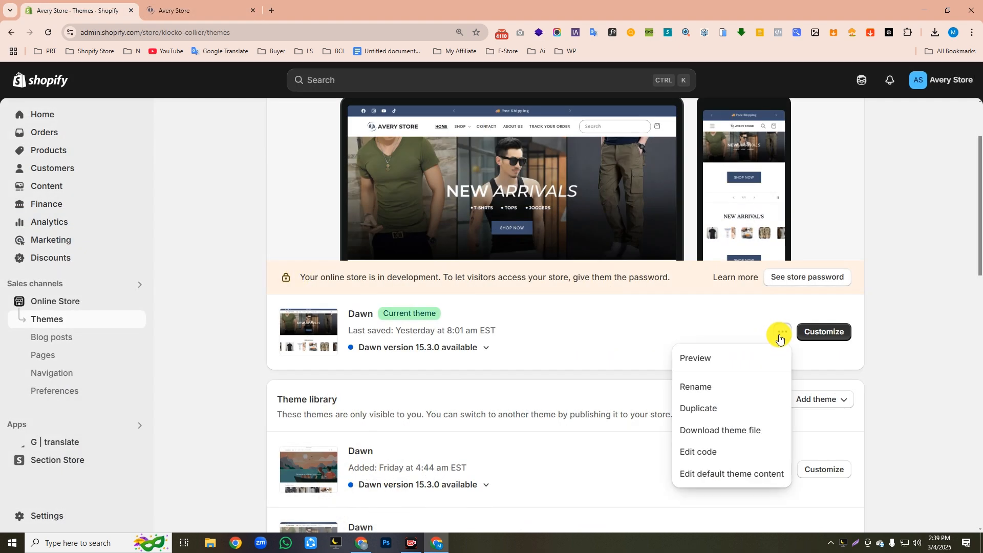
{"action": "left_click", "coordinate": [705, 451]}
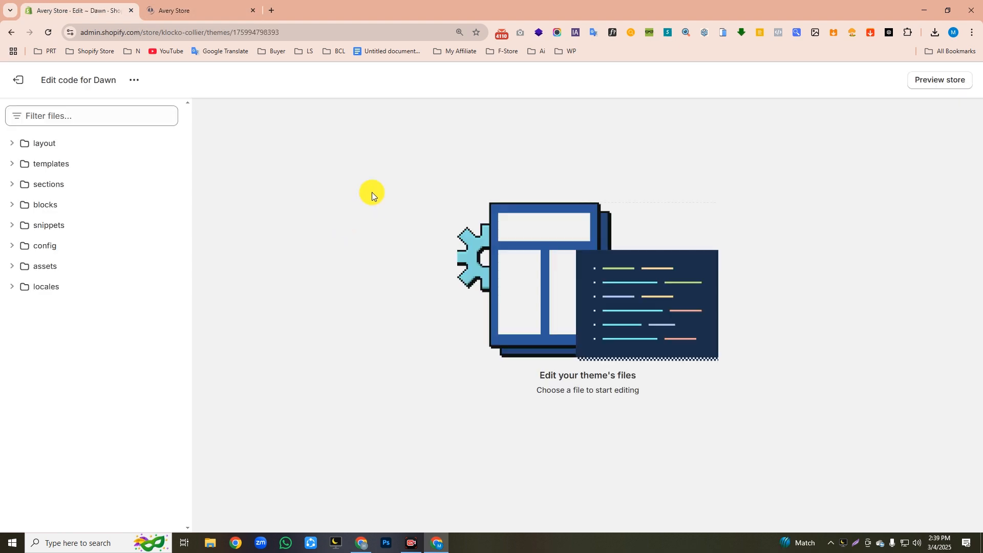
{"action": "left_click", "coordinate": [65, 195]}
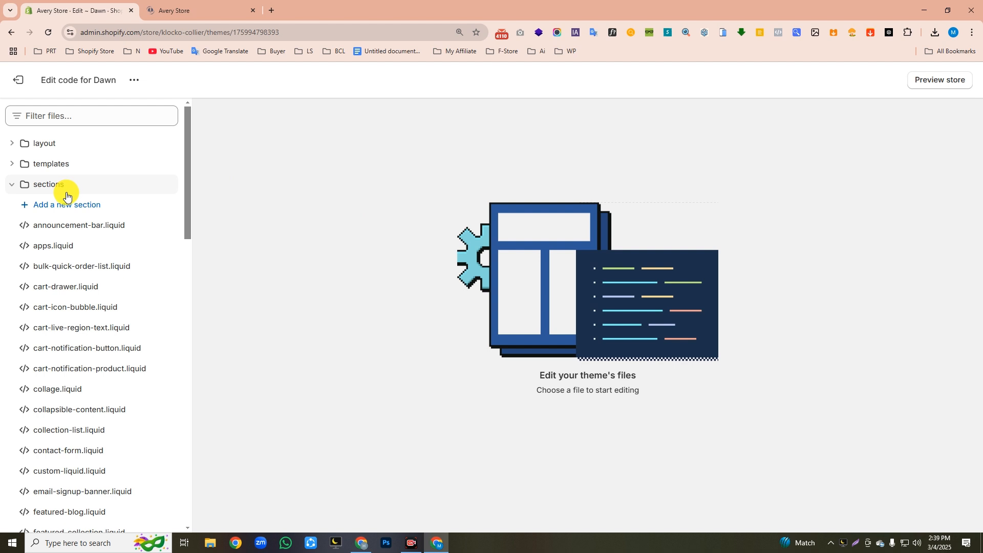
{"action": "left_click", "coordinate": [79, 207]}
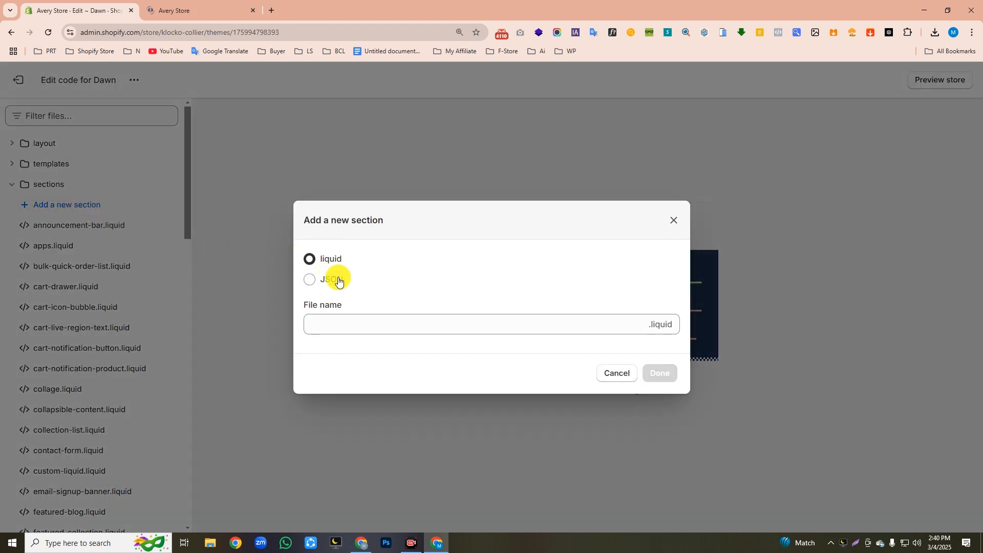
{"action": "left_click", "coordinate": [339, 324]}
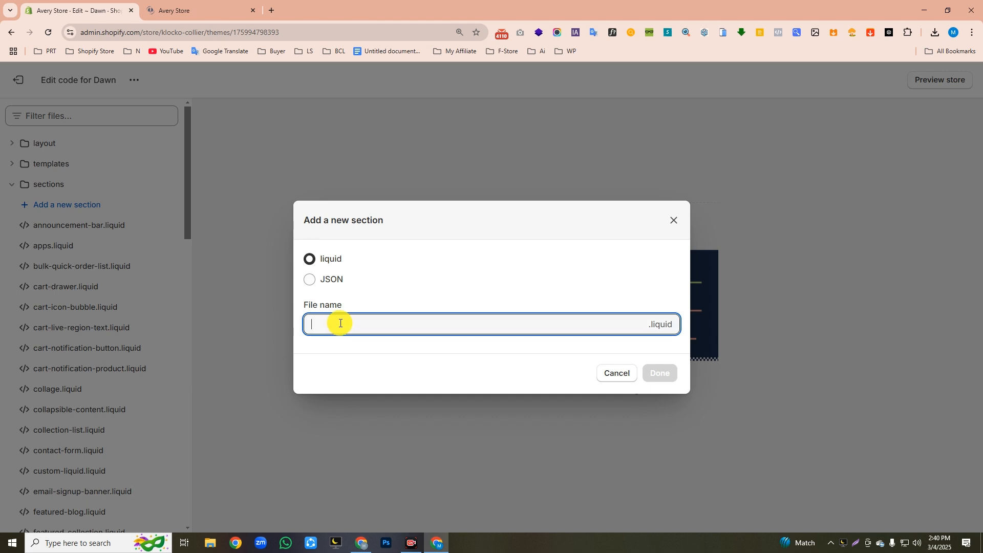
{"action": "type", "text": "marquee-text"}
{"action": "left_click", "coordinate": [587, 349]}
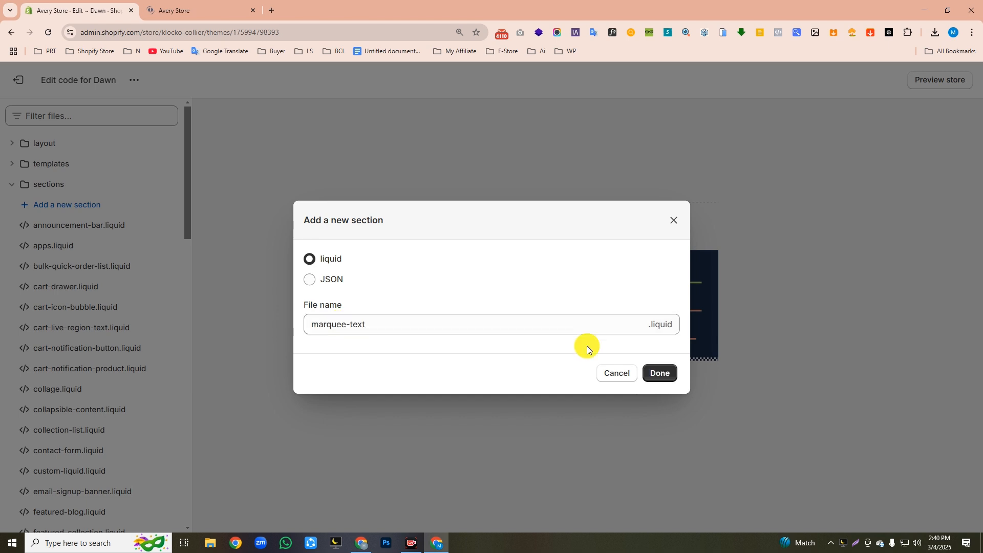
{"action": "left_click", "coordinate": [651, 371]}
Replace the default contents of the marquee-text section file with the marquee text code copied from Pastebin
{"action": "key", "text": "ctrl+a"}
{"action": "key", "text": "BackSpace"}
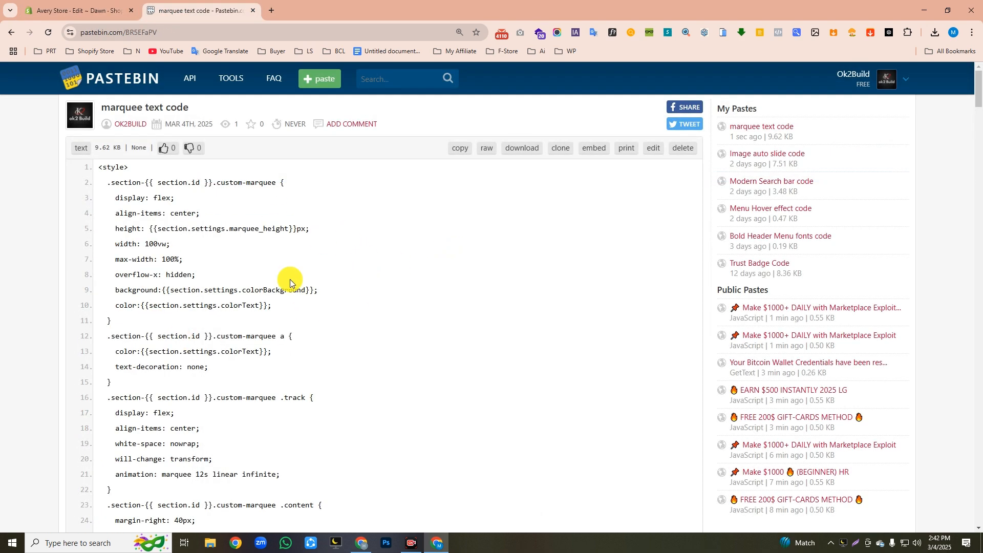
{"action": "left_click", "coordinate": [459, 149]}
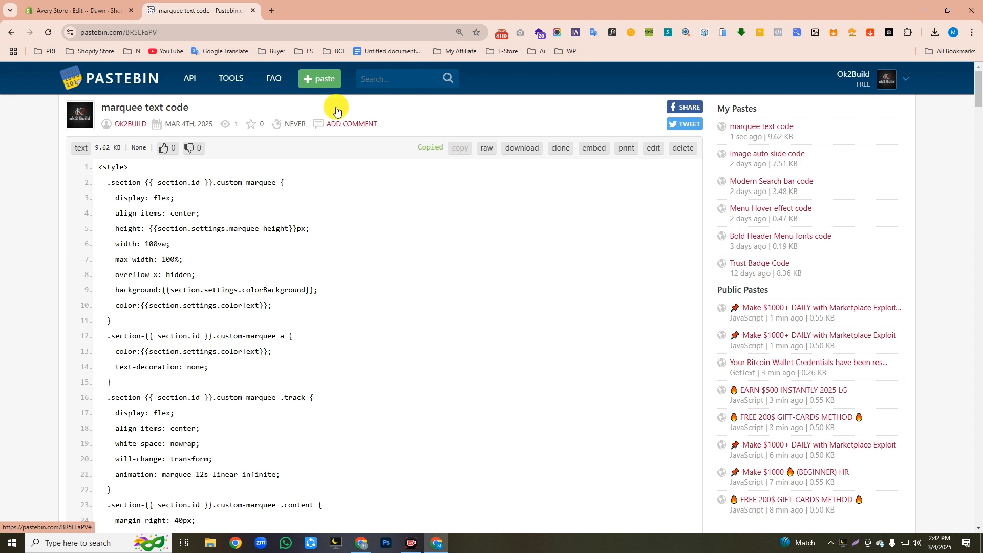
{"action": "left_click", "coordinate": [79, 9]}
{"action": "key", "text": "ctrl+v"}
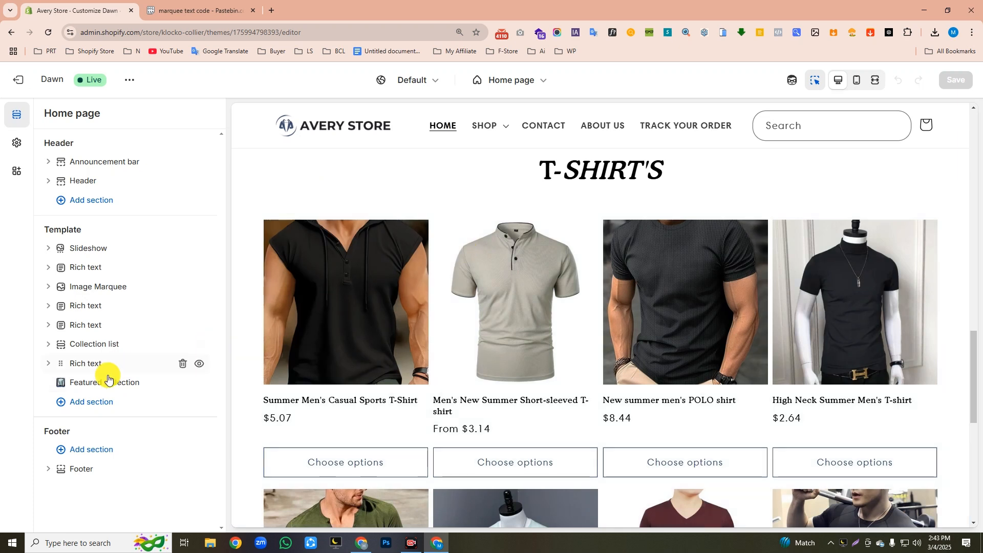
Add the Marquee section below the Featured collection on the home page and set its background color to #394B6C
{"action": "left_click", "coordinate": [94, 408]}
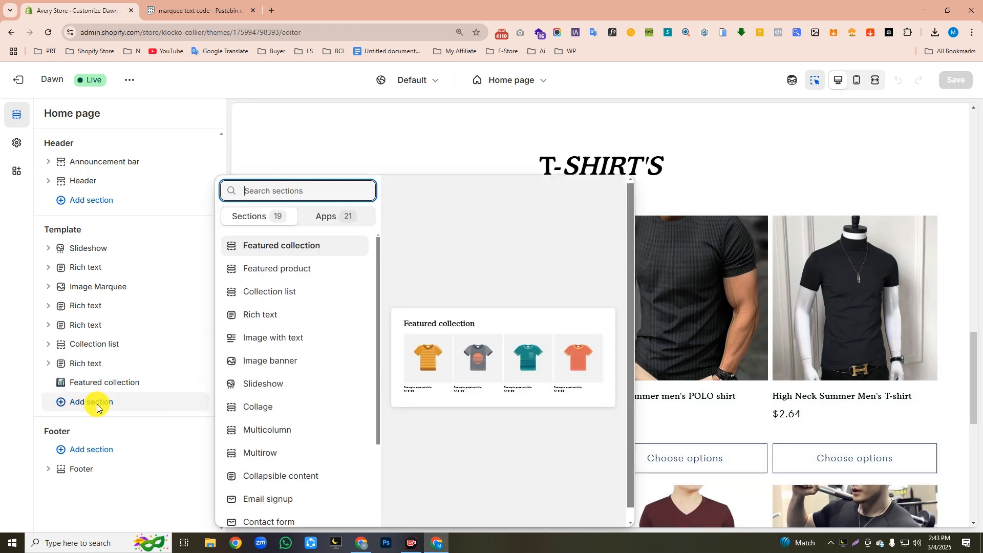
{"action": "type", "text": "marquee"}
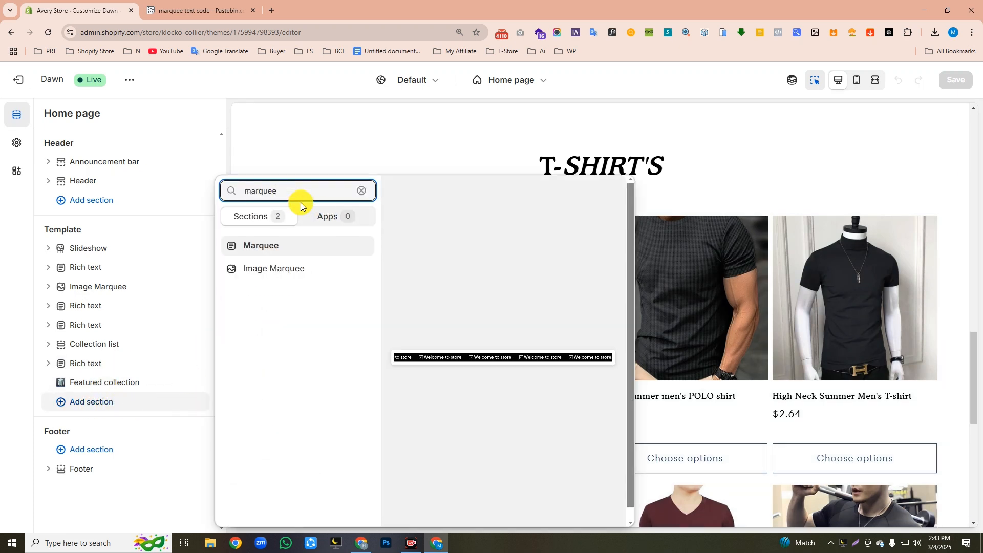
{"action": "left_click", "coordinate": [263, 248]}
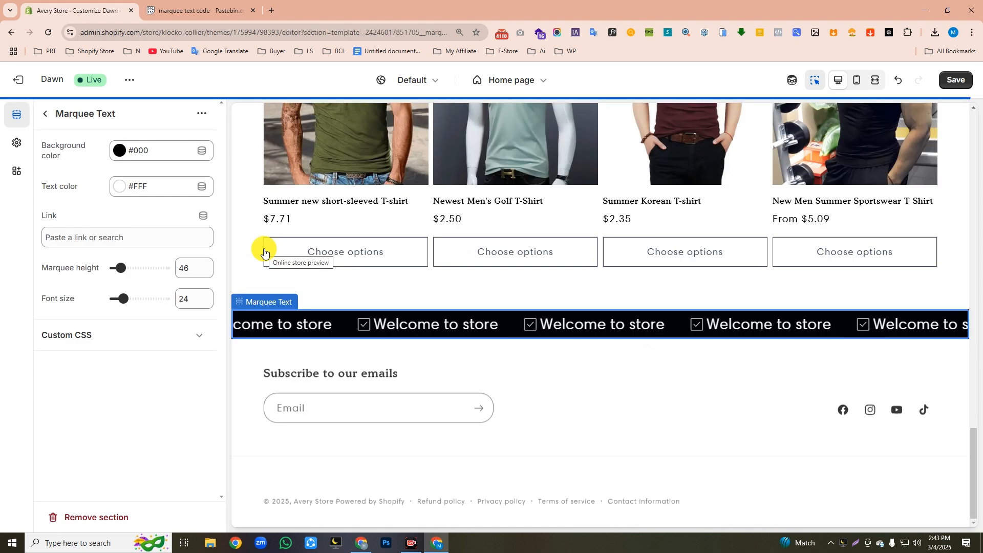
{"action": "left_click", "coordinate": [119, 151]}
{"action": "left_click", "coordinate": [165, 331]}
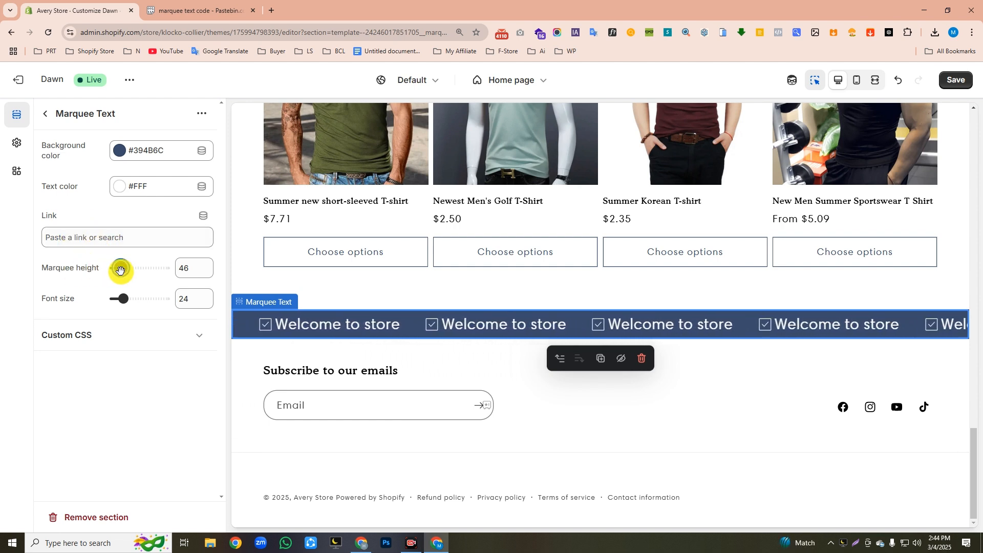
Try a marquee height of 60 and a font size of 44, and undo both changes
{"action": "left_click_drag", "start_coordinate": [120, 268], "coordinate": [125, 268]}
{"action": "left_click", "coordinate": [133, 297]}
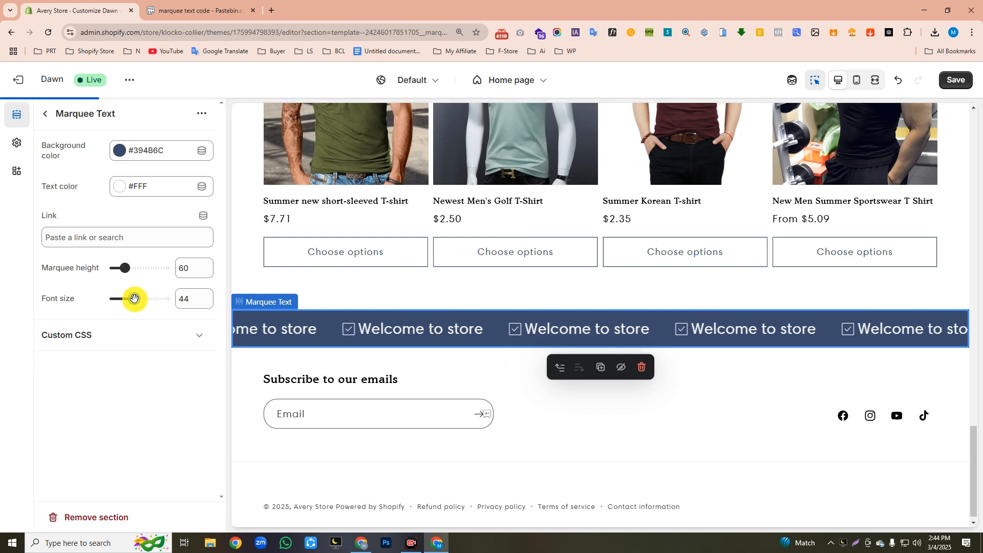
{"action": "key", "text": "ctrl+z"}
{"action": "key", "text": "ctrl+z"}
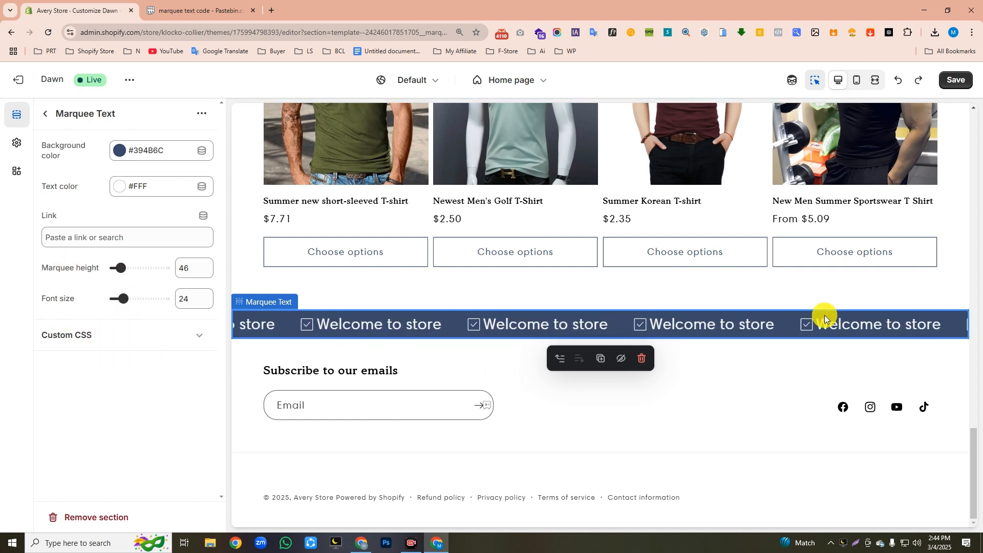
Replace the marquee's placeholder text with 50% Discount and Free Shipping, using check mark and truck icons, and save the page
{"action": "left_click", "coordinate": [45, 114]}
{"action": "left_click", "coordinate": [90, 377]}
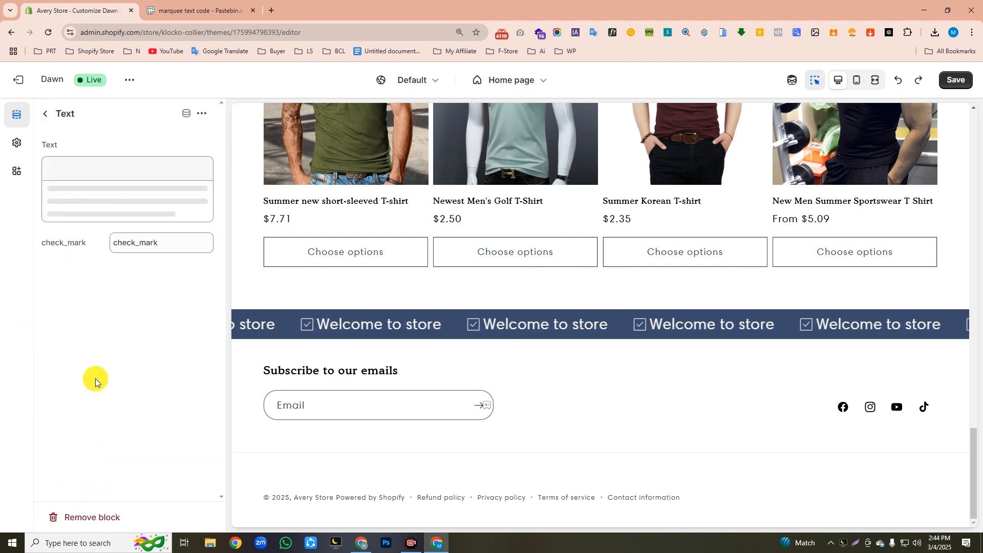
{"action": "left_click_drag", "start_coordinate": [136, 173], "coordinate": [36, 172]}
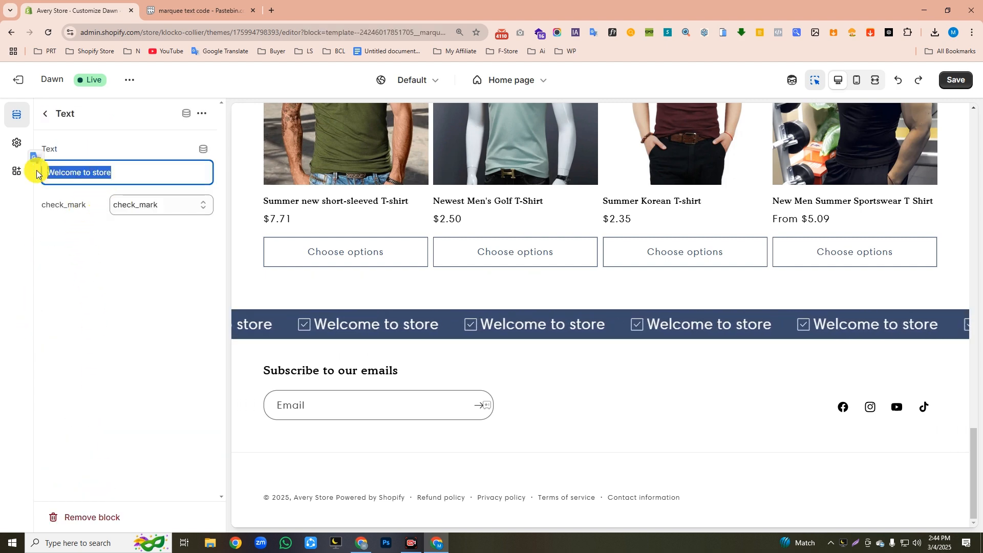
{"action": "key", "text": "ctrl+v"}
{"action": "left_click", "coordinate": [143, 205]}
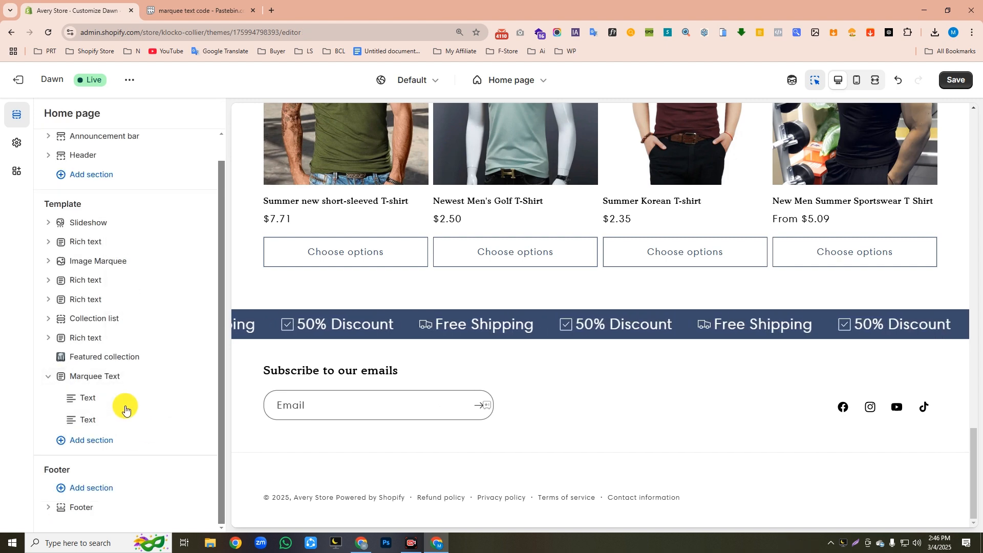
{"action": "left_click", "coordinate": [958, 82]}
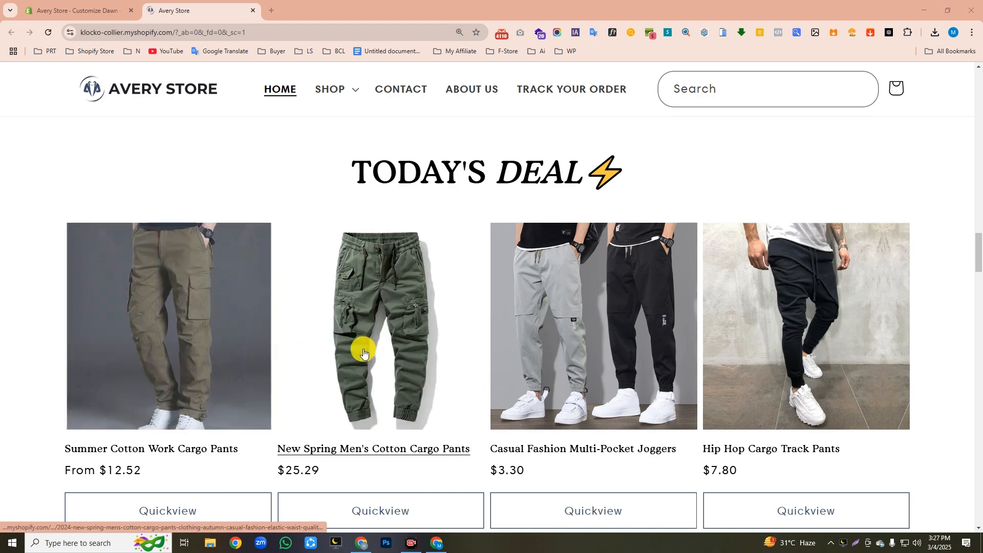
Return from the store preview to the theme editor and duplicate the T-SHIRTS Featured collection section
{"action": "scroll", "coordinate": [373, 348], "scroll_direction": "up", "scroll_amount": 4}
{"action": "scroll", "coordinate": [373, 349], "scroll_direction": "up", "scroll_amount": 12}
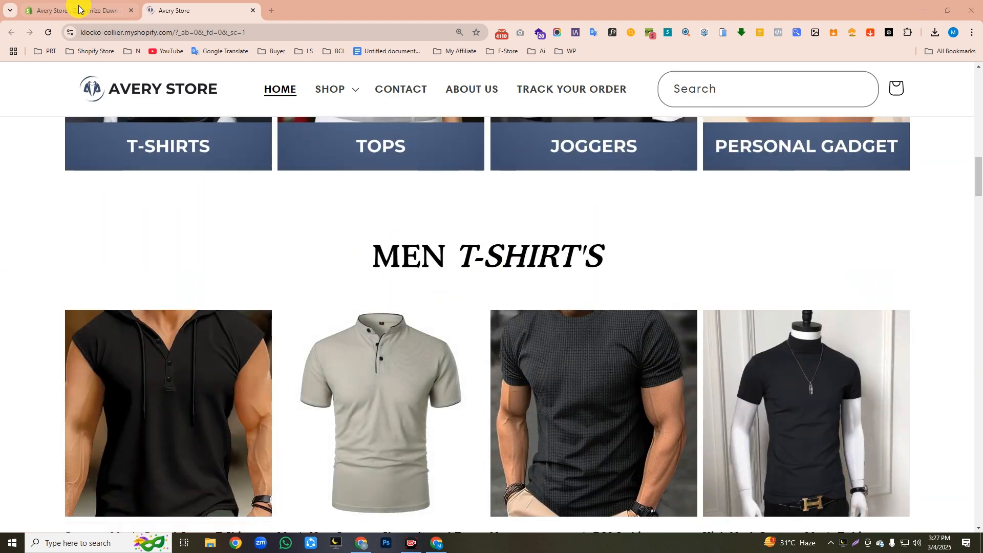
{"action": "left_click", "coordinate": [79, 8]}
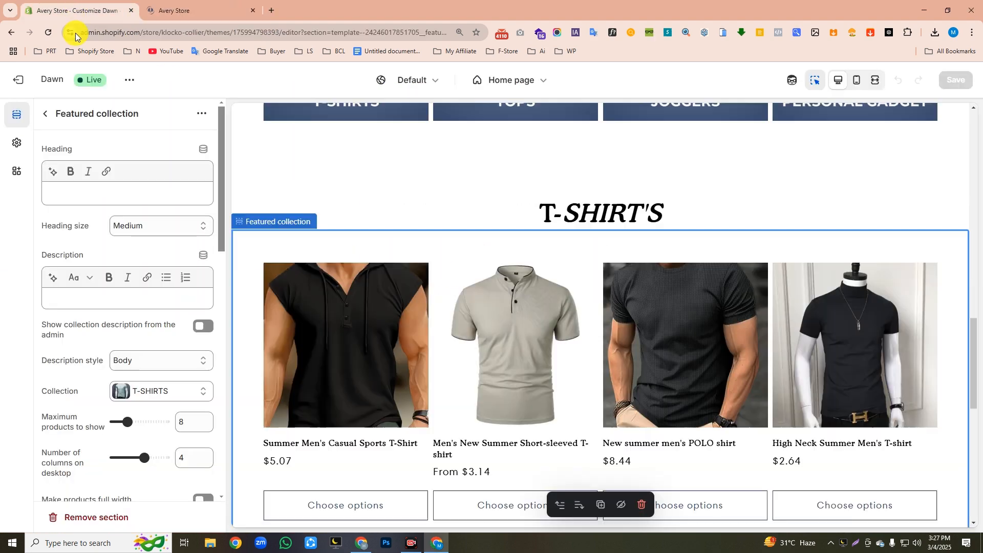
{"action": "left_click", "coordinate": [44, 120]}
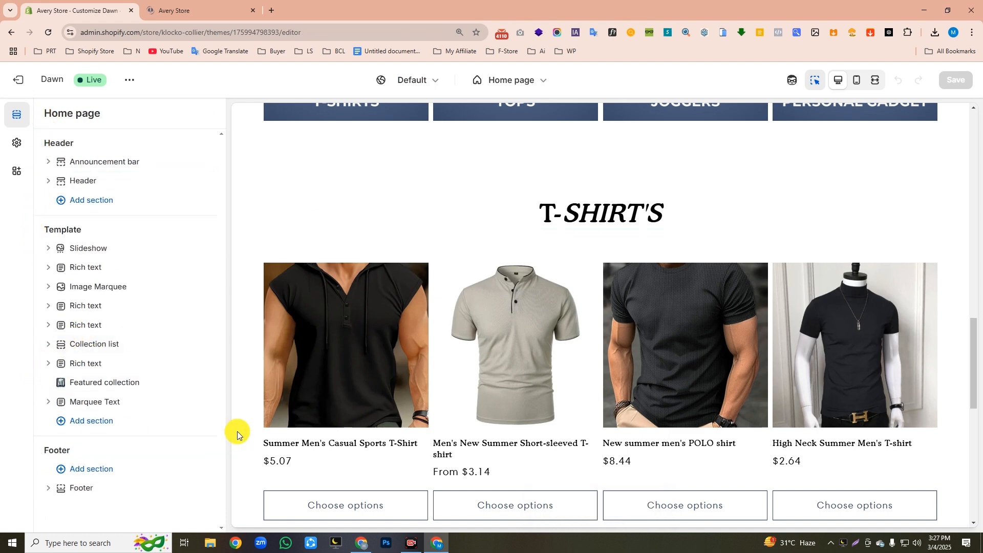
{"action": "left_click", "coordinate": [100, 385]}
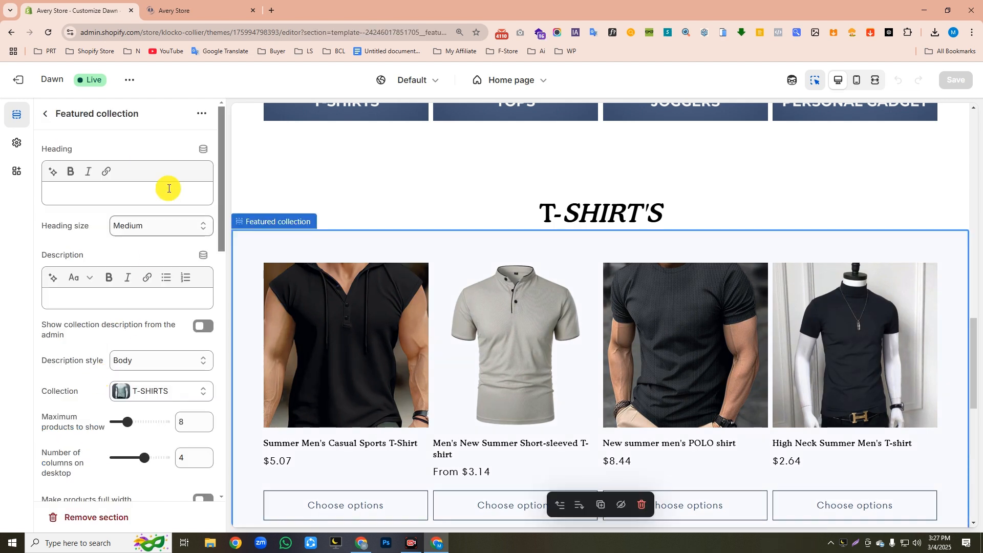
{"action": "left_click", "coordinate": [199, 116]}
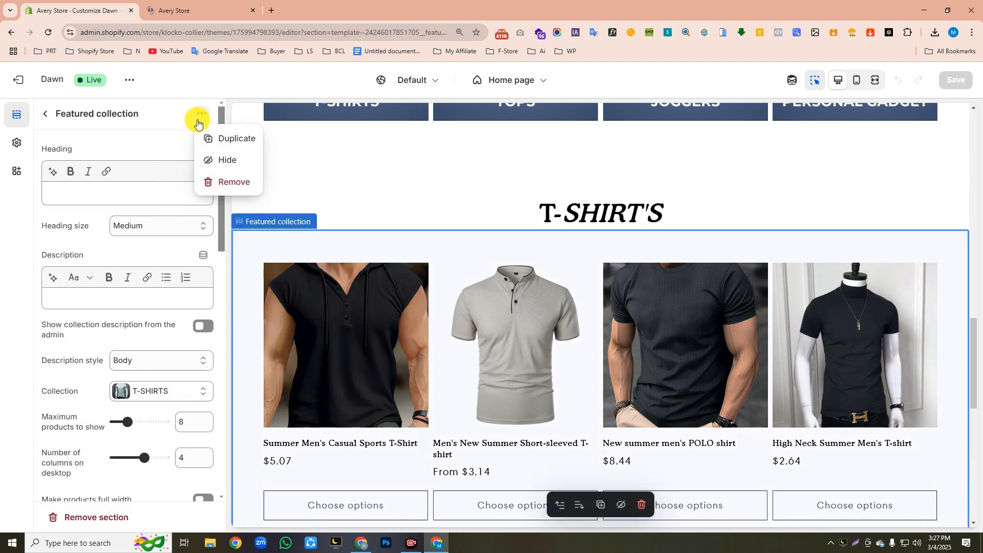
{"action": "left_click", "coordinate": [222, 140]}
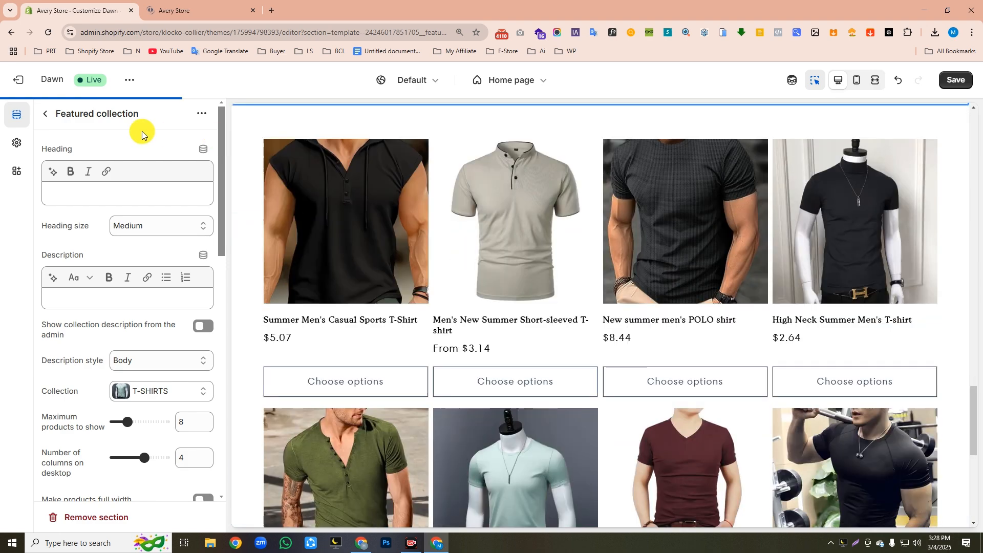
{"action": "left_click", "coordinate": [45, 116]}
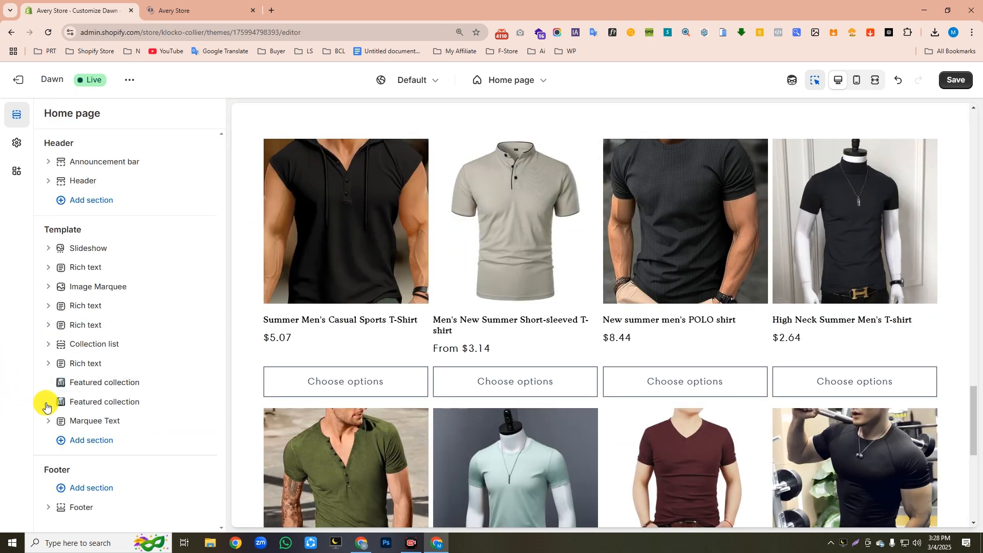
Move the duplicated Featured collection below the Marquee Text section and switch its collection to JOGGERS
{"action": "left_click_drag", "start_coordinate": [60, 401], "coordinate": [60, 431]}
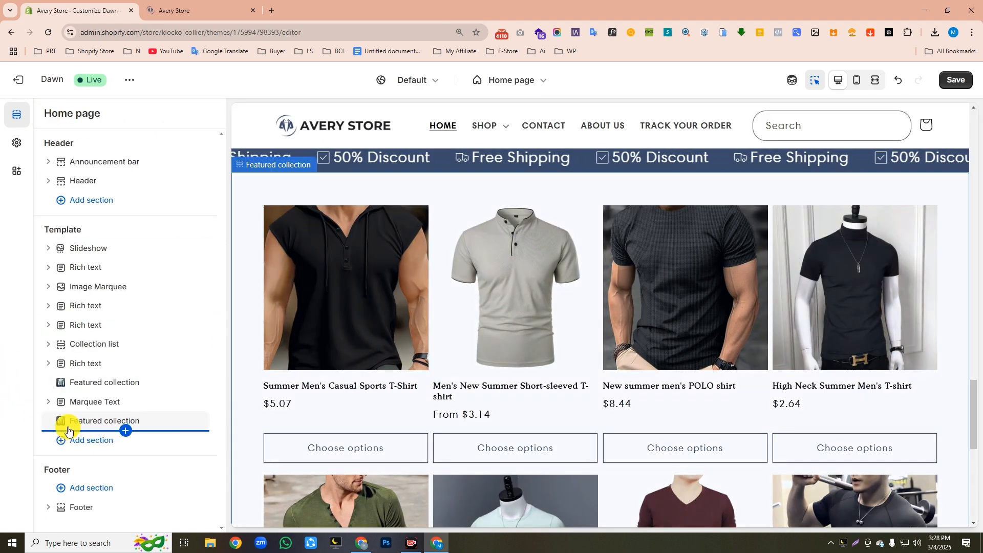
{"action": "left_click", "coordinate": [96, 423]}
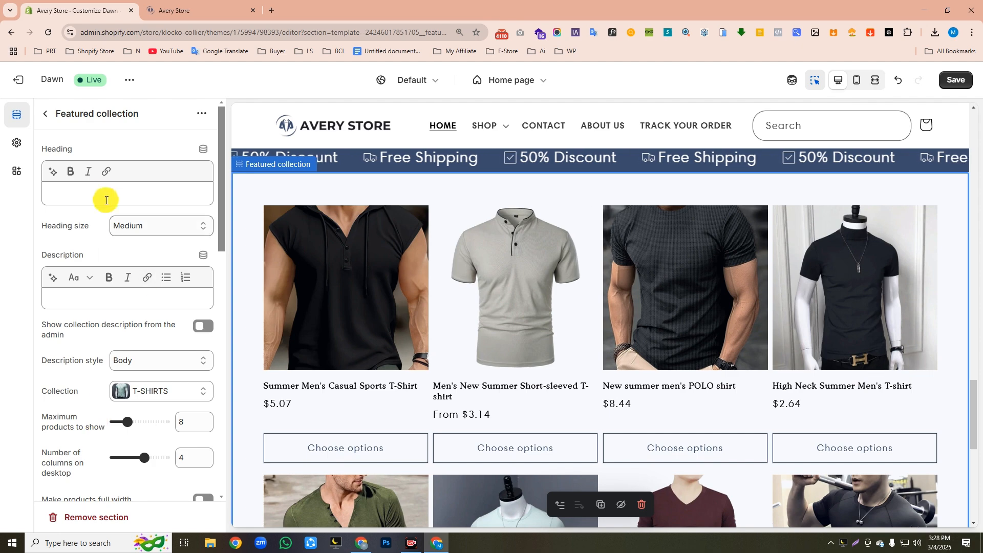
{"action": "left_click", "coordinate": [132, 391]}
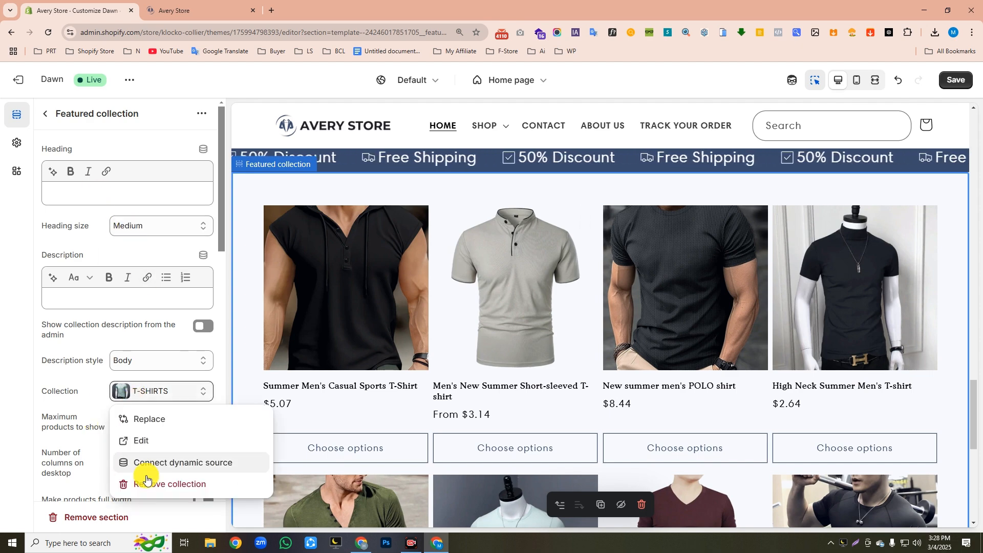
{"action": "left_click", "coordinate": [143, 480]}
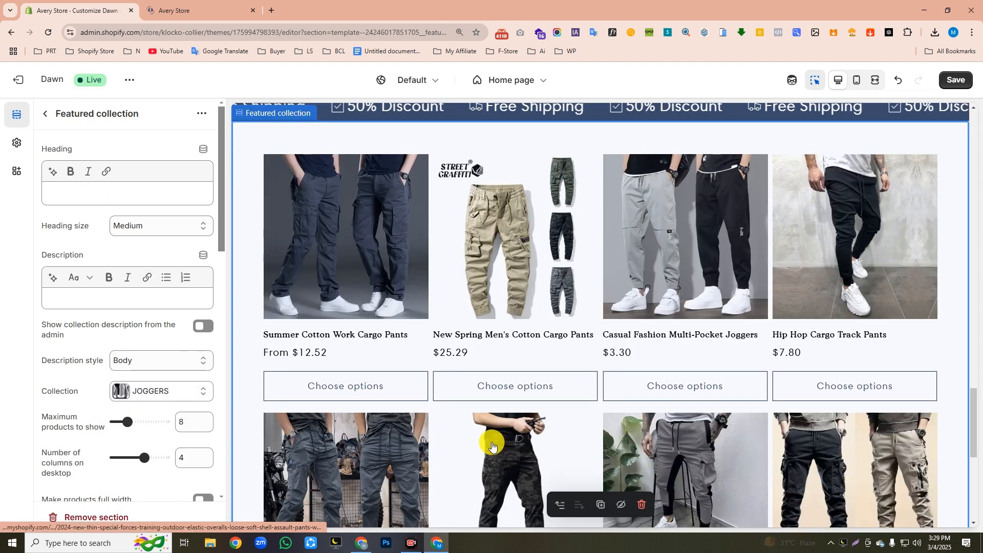
Add a Rich text section headed TODAY'S DEAL⚡ above the JOGGERS Featured collection and save the page
{"action": "scroll", "coordinate": [514, 436], "scroll_direction": "up", "scroll_amount": 15}
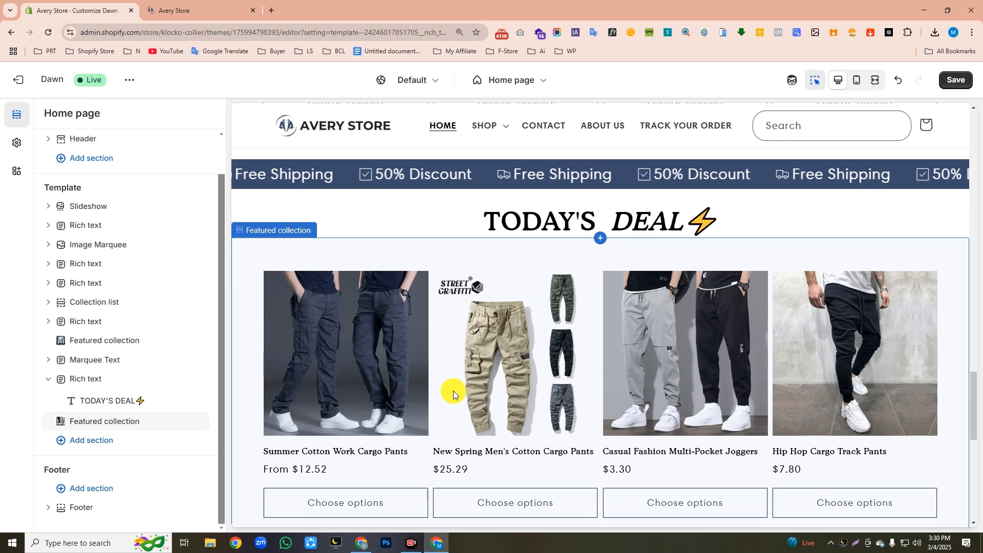
{"action": "left_click", "coordinate": [956, 85]}
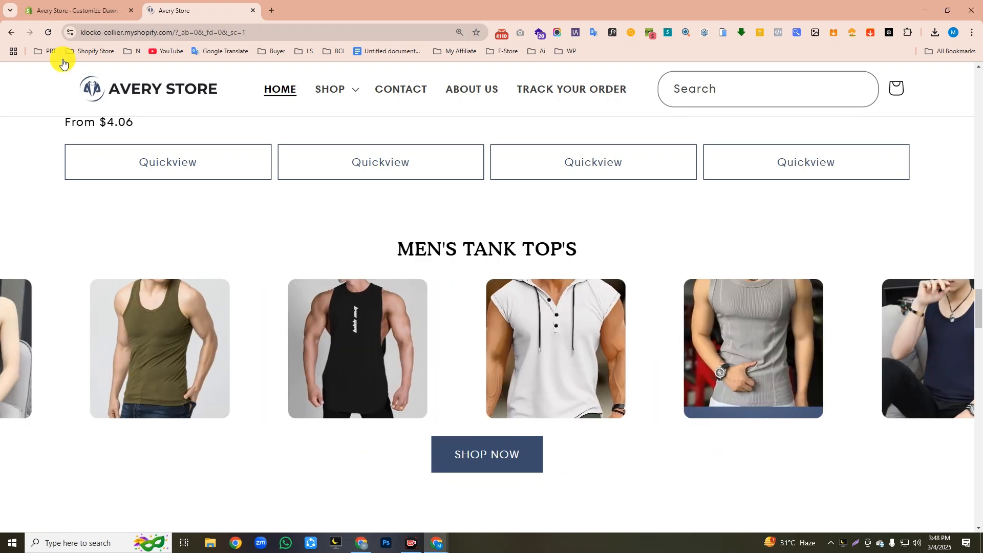
Return to the theme editor and add an Image with text section below the last Image Marquee, using the fashion collage image
{"action": "left_click", "coordinate": [65, 12]}
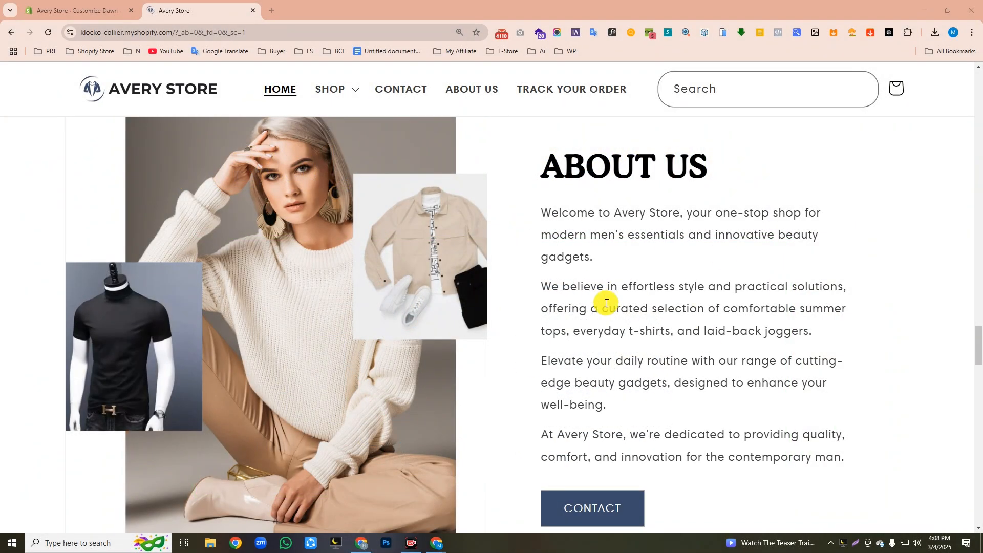
{"action": "left_click", "coordinate": [72, 11]}
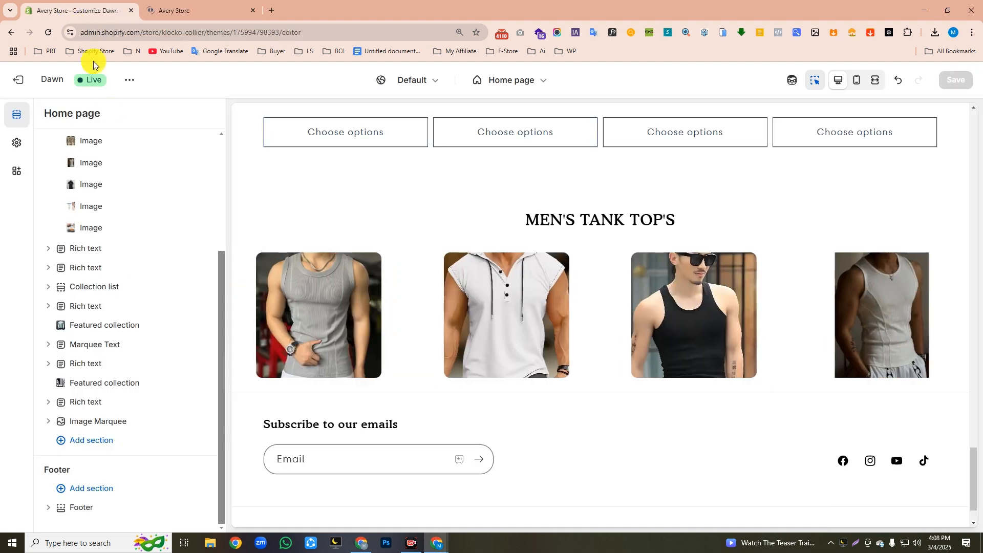
{"action": "left_click", "coordinate": [99, 441]}
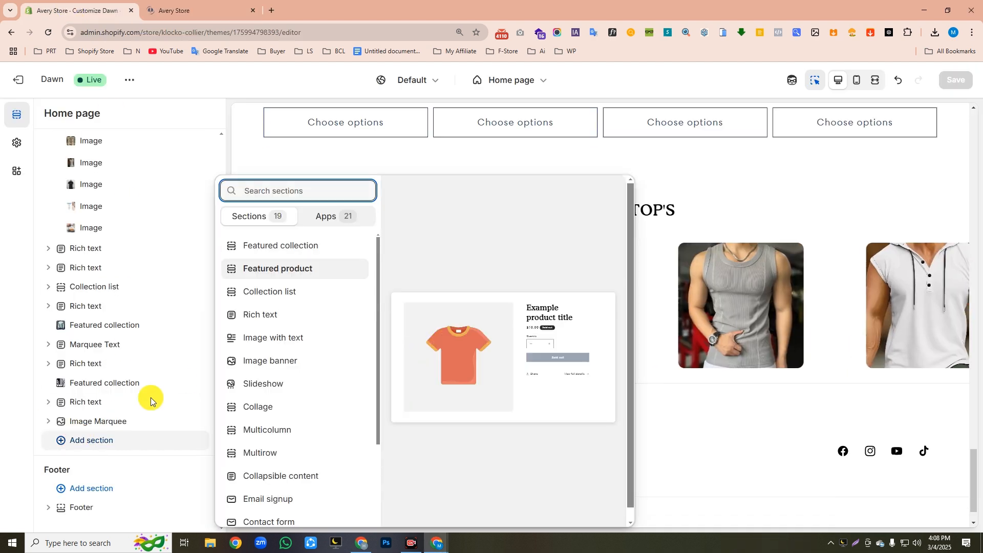
{"action": "left_click", "coordinate": [275, 339]}
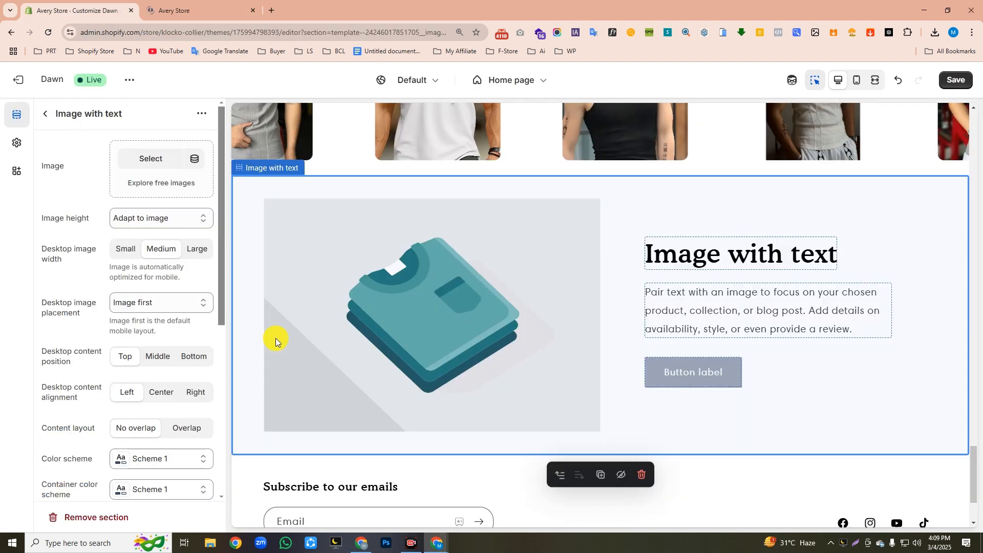
{"action": "left_click", "coordinate": [138, 161]}
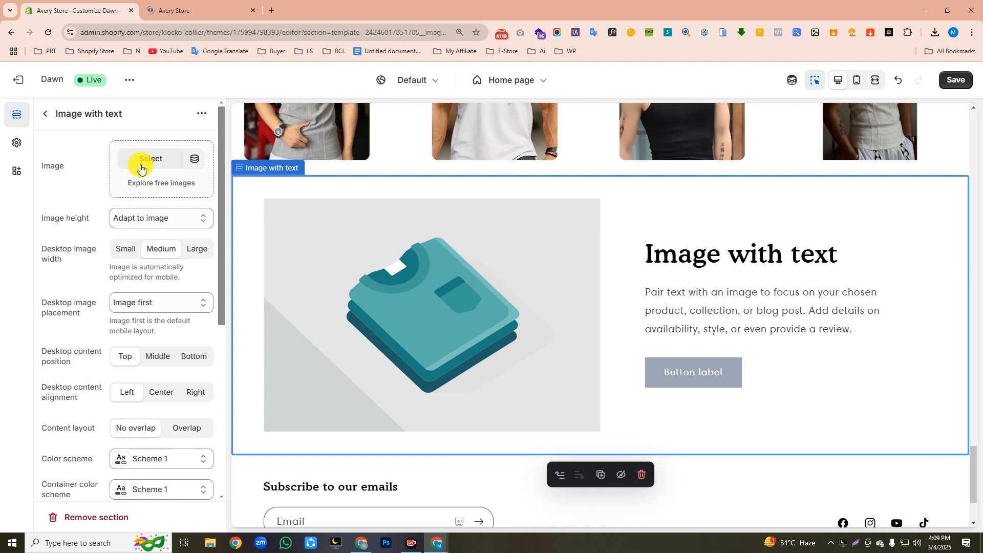
{"action": "left_click", "coordinate": [45, 113]}
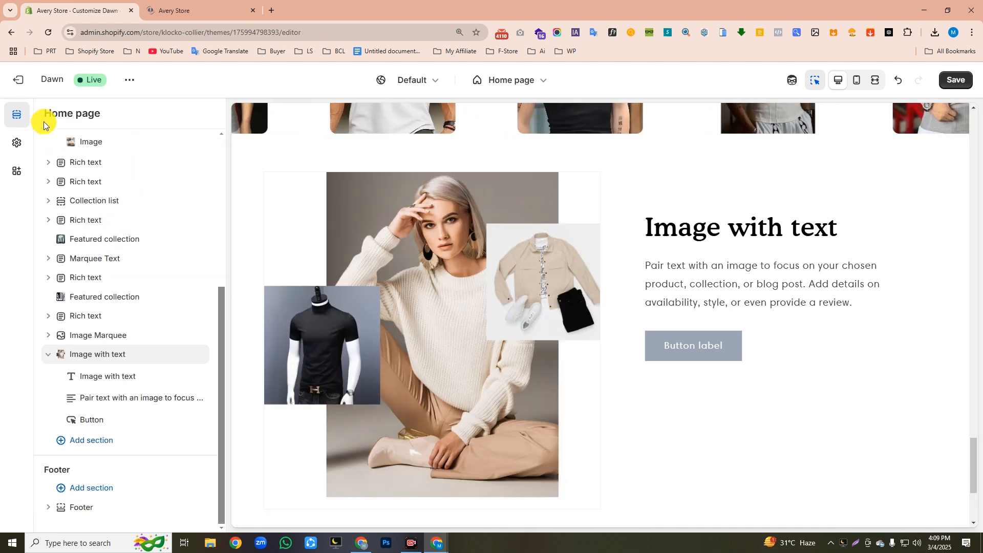
Set the heading of the Image with text section to ABOUT US
{"action": "left_click", "coordinate": [110, 376]}
{"action": "left_click_drag", "start_coordinate": [105, 194], "coordinate": [27, 189]}
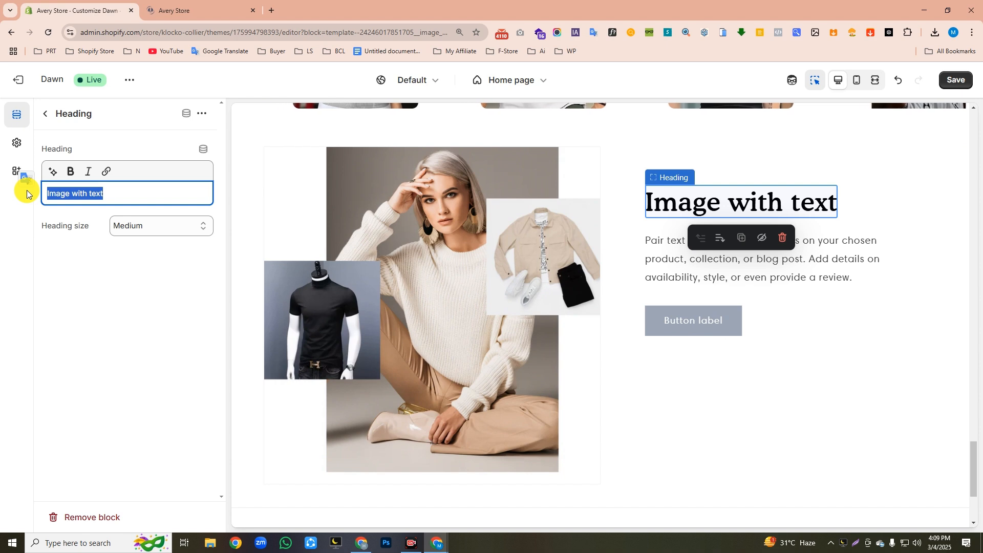
{"action": "type", "text": "ABOUT US"}
{"action": "left_click", "coordinate": [46, 116]}
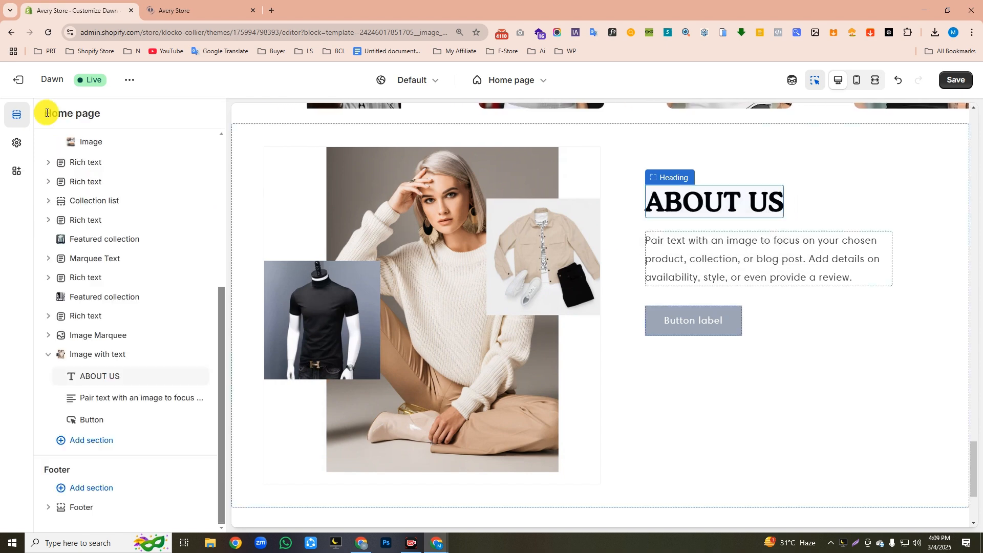
Replace the section's placeholder text with the four-paragraph store description beginning "Welcome to Avery Store, your one-stop shop for modern men's essentials"
{"action": "left_click", "coordinate": [119, 404]}
{"action": "left_click_drag", "start_coordinate": [163, 224], "coordinate": [26, 187]}
{"action": "type", "text": "Welcome to Avery Store, your one-stop shop for modern men's essentials and innovative beauty gadgets. We believe in effortless style and practical solutions, offering a curated selection of comfortable summer tops, everyday t-shirts, and laid-back joggers. Elevate your daily routine with our range of cutting-edge beauty gadgets, designed to enhance your well-being. At Avery Store, we're dedicated to providing quality, comfort, and innovation for the contemporary man."}
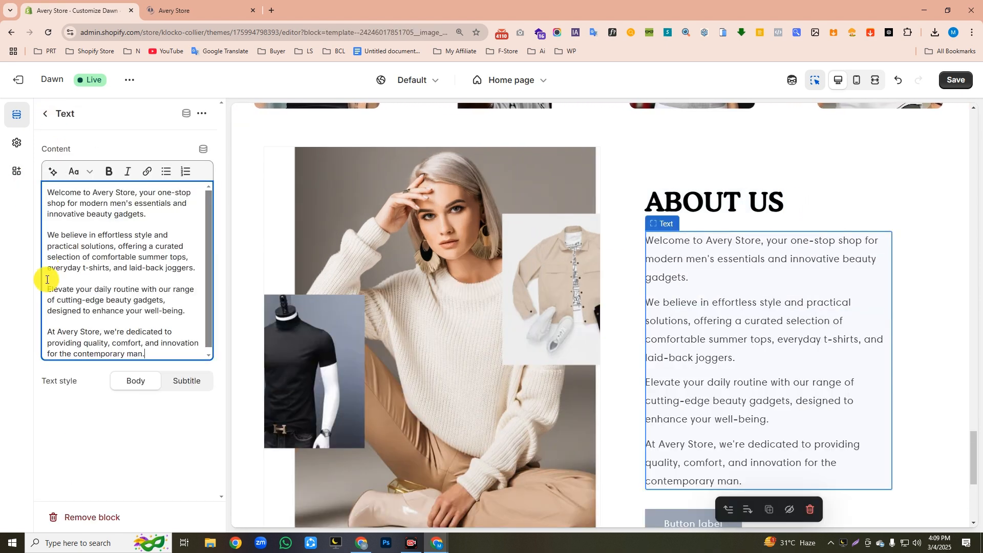
{"action": "left_click", "coordinate": [45, 119]}
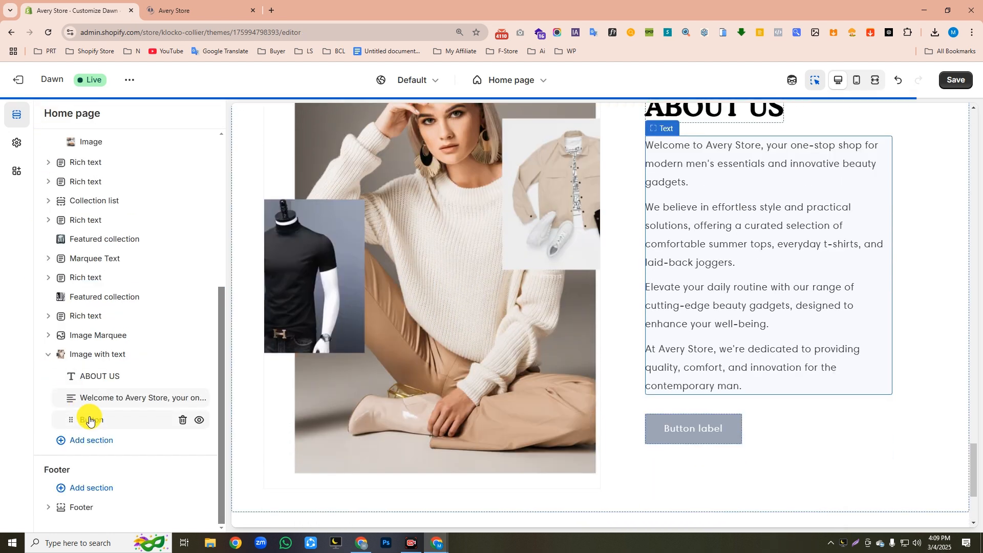
Label the ABOUT US section's button CONTACT, link it to the Contact page, and save
{"action": "left_click", "coordinate": [88, 417]}
{"action": "left_click_drag", "start_coordinate": [92, 172], "coordinate": [44, 172]}
{"action": "type", "text": "CONTACT"}
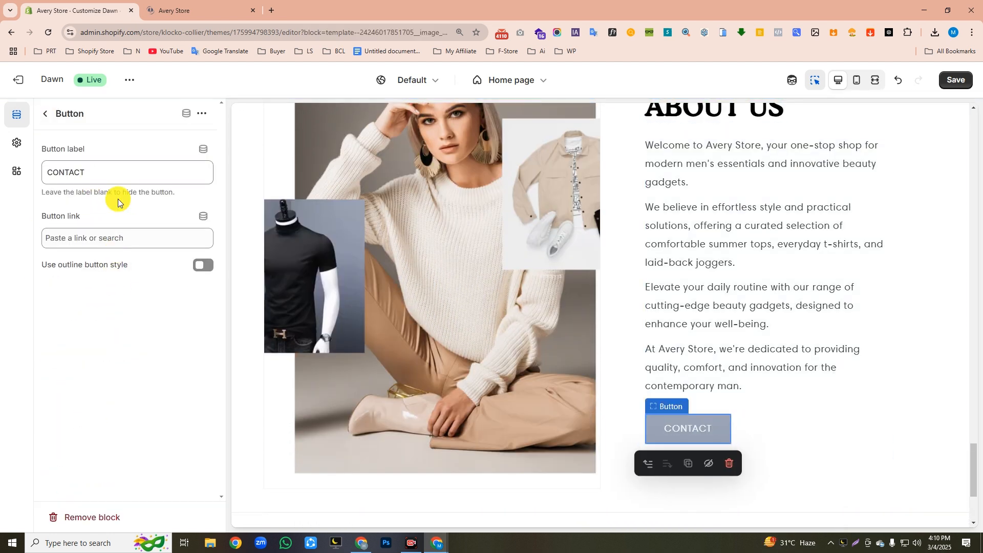
{"action": "left_click", "coordinate": [87, 236]}
{"action": "left_click", "coordinate": [124, 324]}
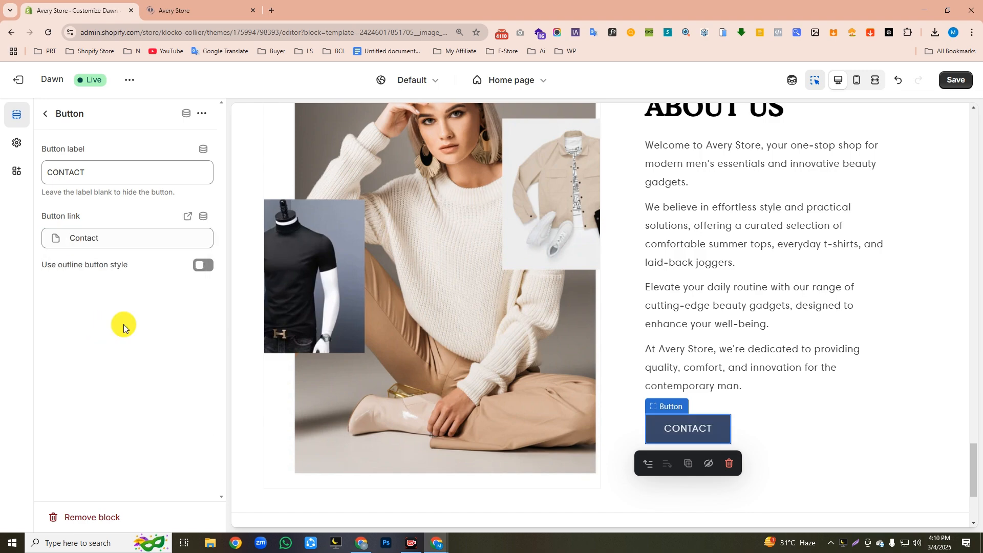
{"action": "left_click", "coordinate": [962, 86]}
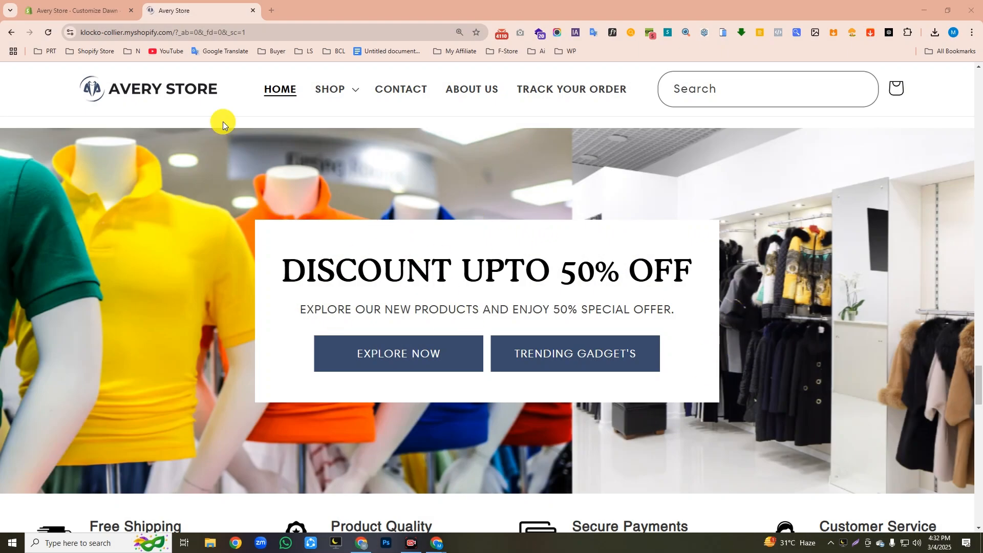
Add an Image banner section below the Image with text, using Hero_banner3.png and the banner height Adapt to first image
{"action": "left_click", "coordinate": [82, 10]}
{"action": "left_click", "coordinate": [84, 440]}
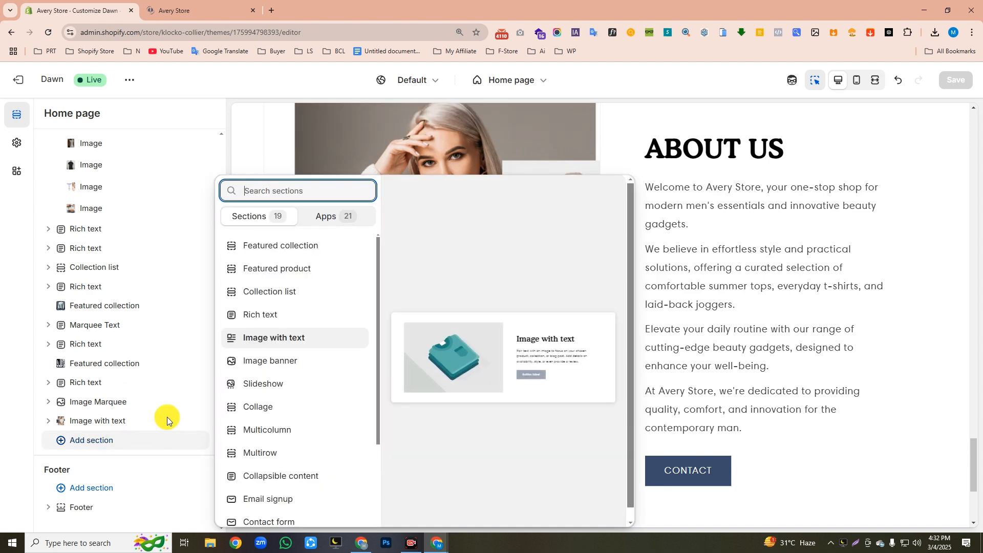
{"action": "left_click", "coordinate": [261, 361]}
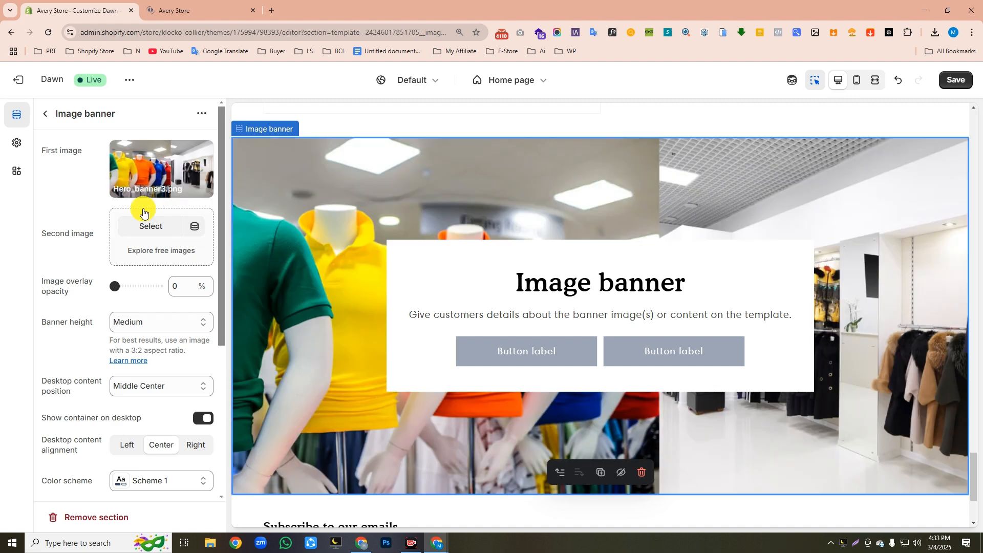
{"action": "left_click", "coordinate": [134, 319]}
{"action": "left_click", "coordinate": [138, 337]}
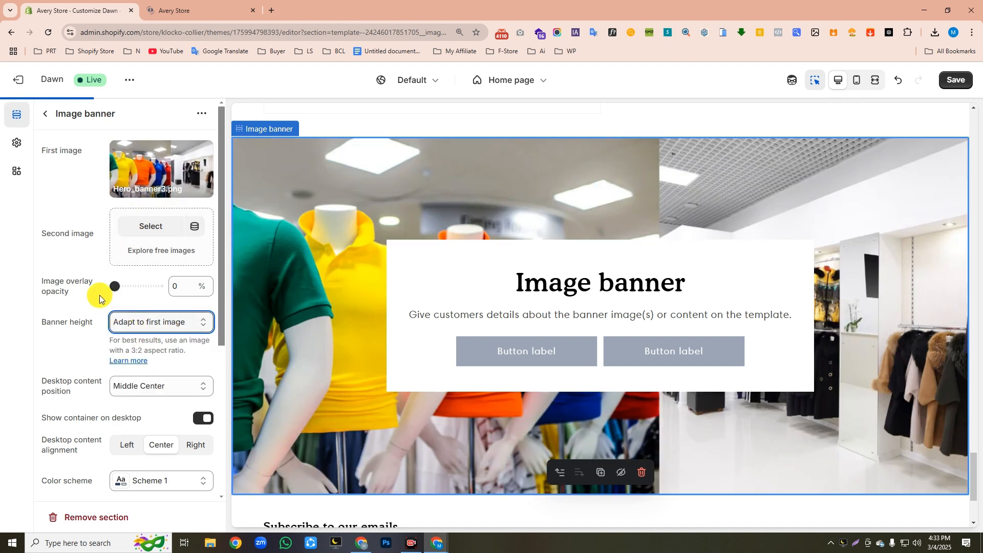
{"action": "left_click", "coordinate": [44, 117]}
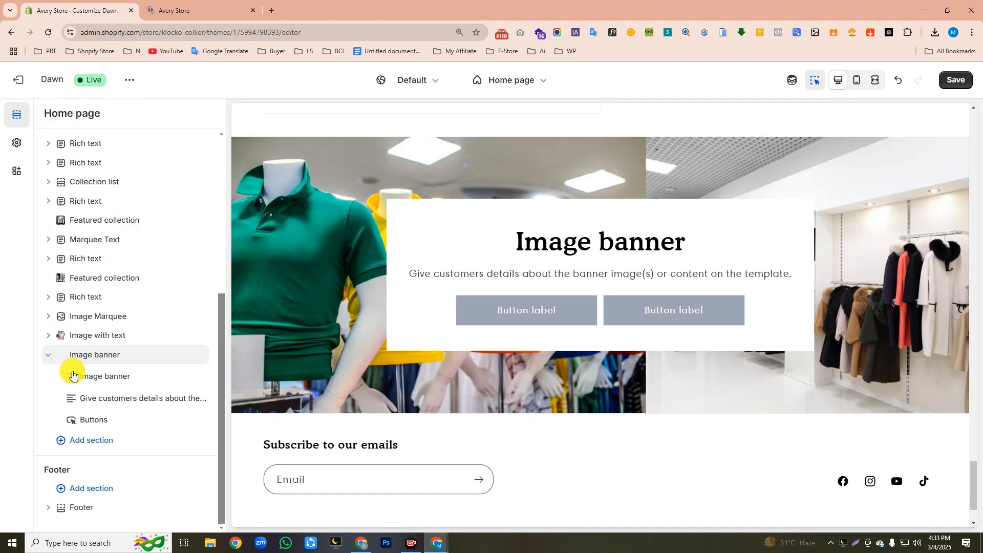
Set the Image banner's heading to DISCOUNT UPTO 50% OFF
{"action": "left_click", "coordinate": [100, 377]}
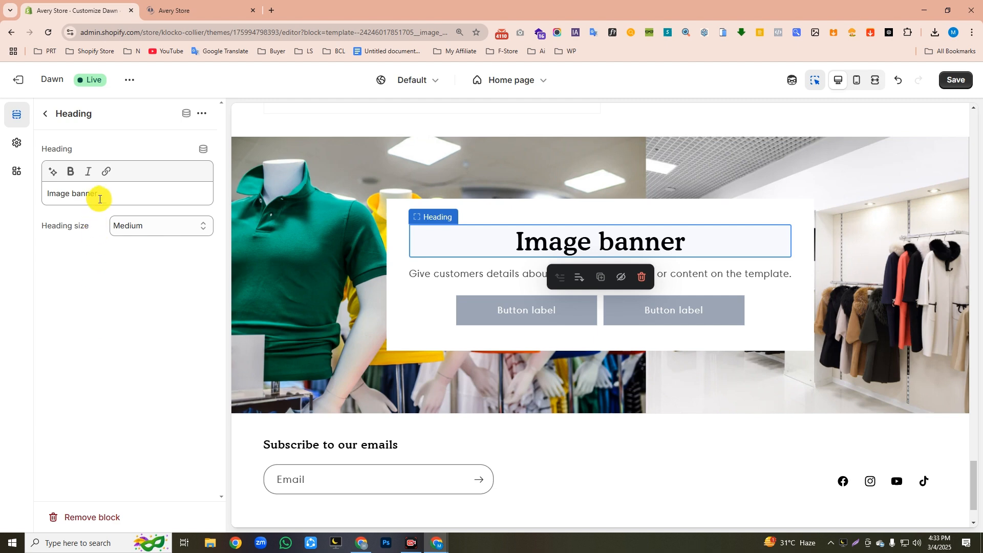
{"action": "left_click_drag", "start_coordinate": [99, 195], "coordinate": [32, 203]}
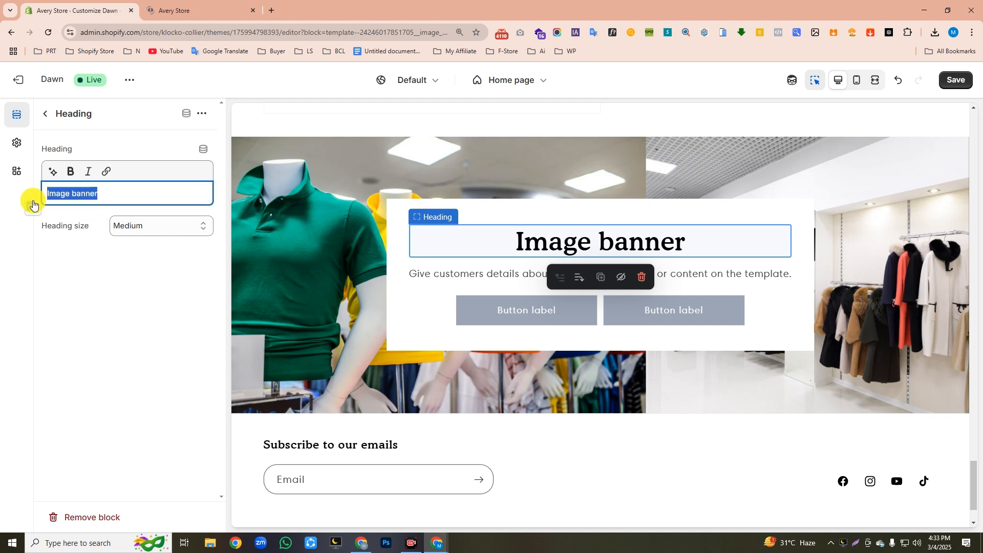
{"action": "type", "text": "DISCOUNT UPTO 50% OFF"}
{"action": "left_click", "coordinate": [46, 114]}
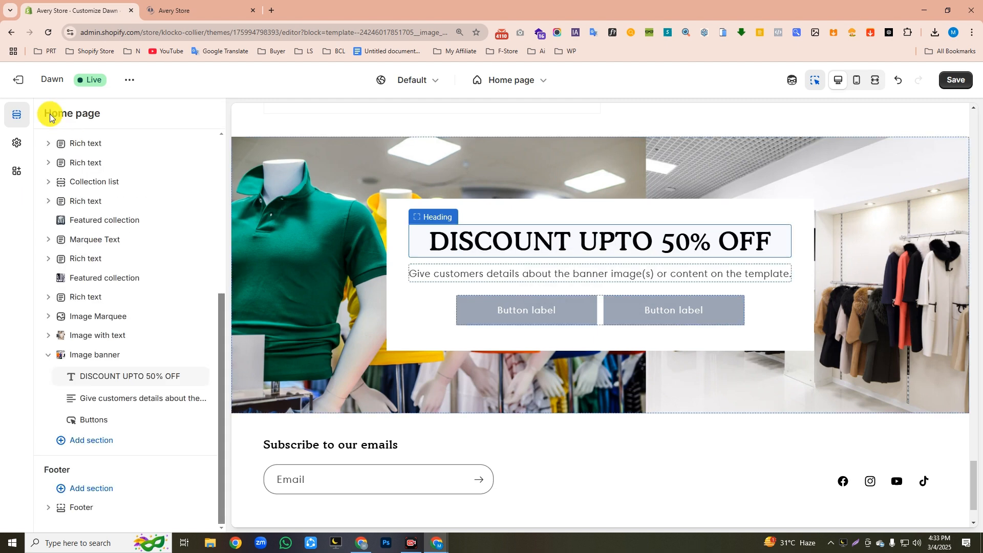
Replace the Image banner's description with "EXPLORE OUR NEW PRODUCTS AND ENJOY 50% SPECIAL OFFER."
{"action": "left_click", "coordinate": [107, 404]}
{"action": "left_click_drag", "start_coordinate": [183, 204], "coordinate": [15, 198]}
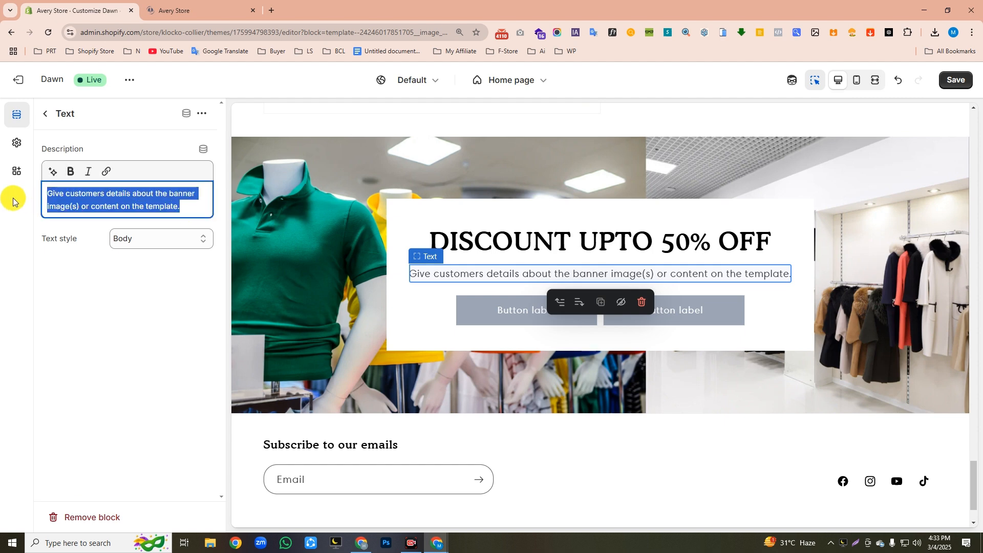
{"action": "type", "text": "EXPLORE OUR NEW PRODUCTS AND ENJOY 50% SPECIAL OFFER."}
{"action": "left_click", "coordinate": [45, 114]}
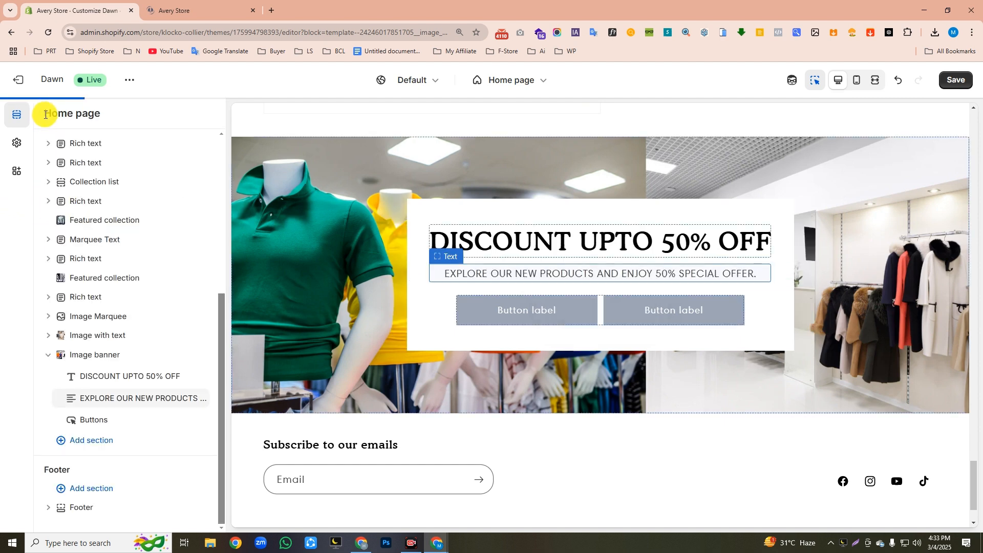
Label the Image banner's two buttons EXPLORE NOW and TRENDING GADGETS, give them links, and save the page
{"action": "left_click", "coordinate": [94, 422]}
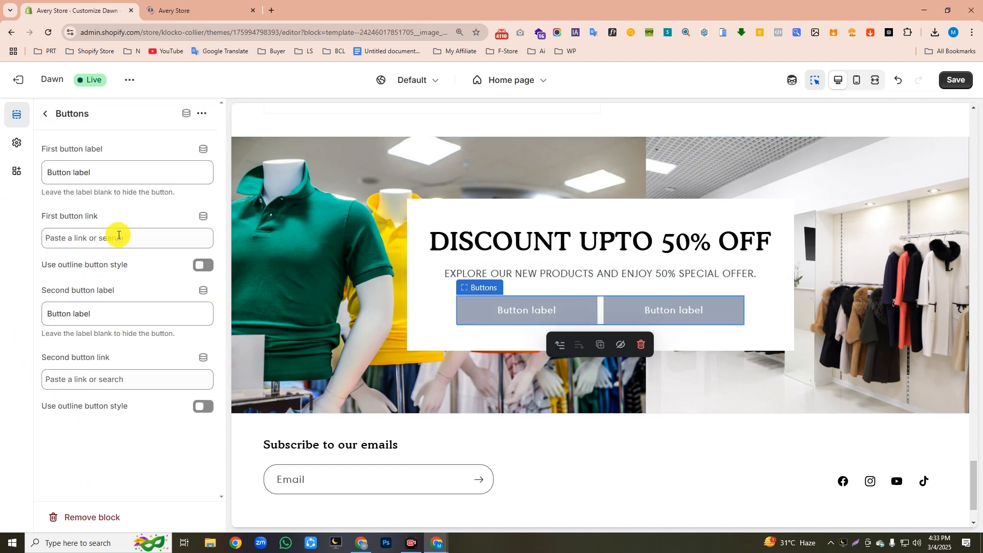
{"action": "left_click", "coordinate": [99, 238]}
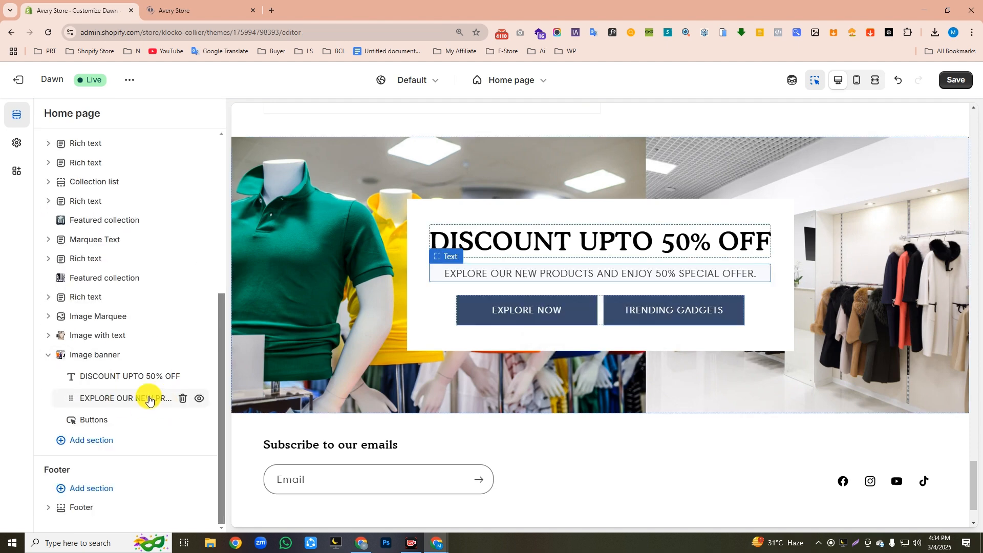
{"action": "left_click", "coordinate": [952, 77]}
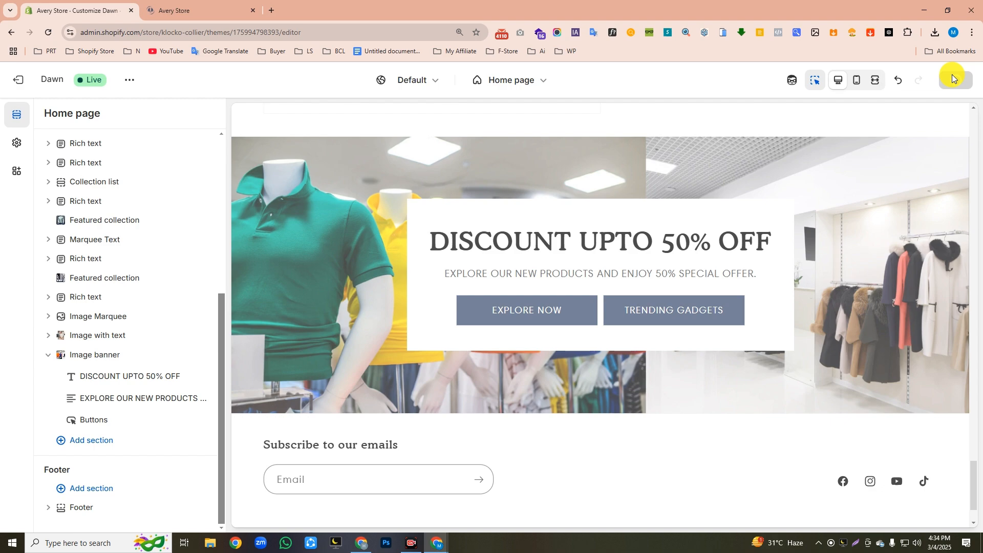
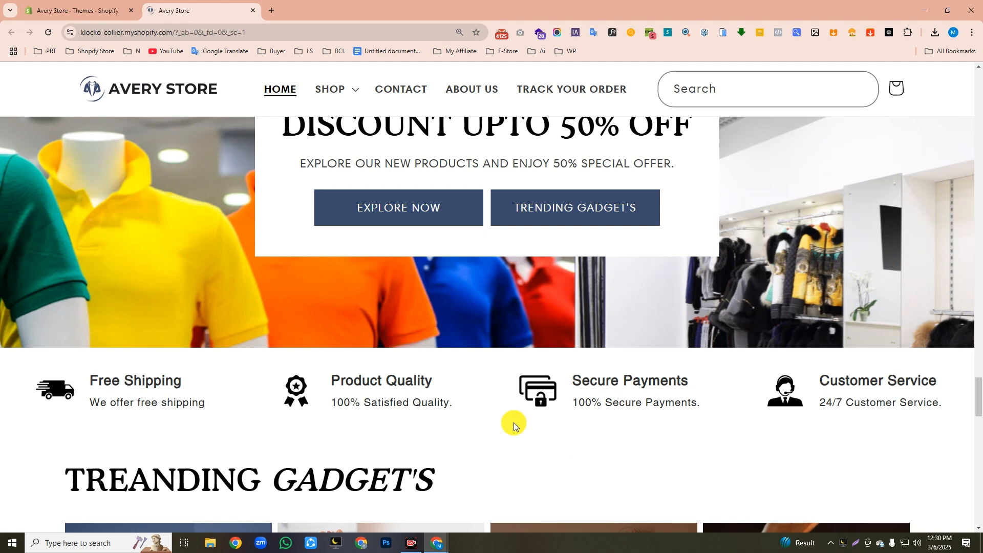
Open the current Dawn theme's code for editing
{"action": "left_click", "coordinate": [78, 7]}
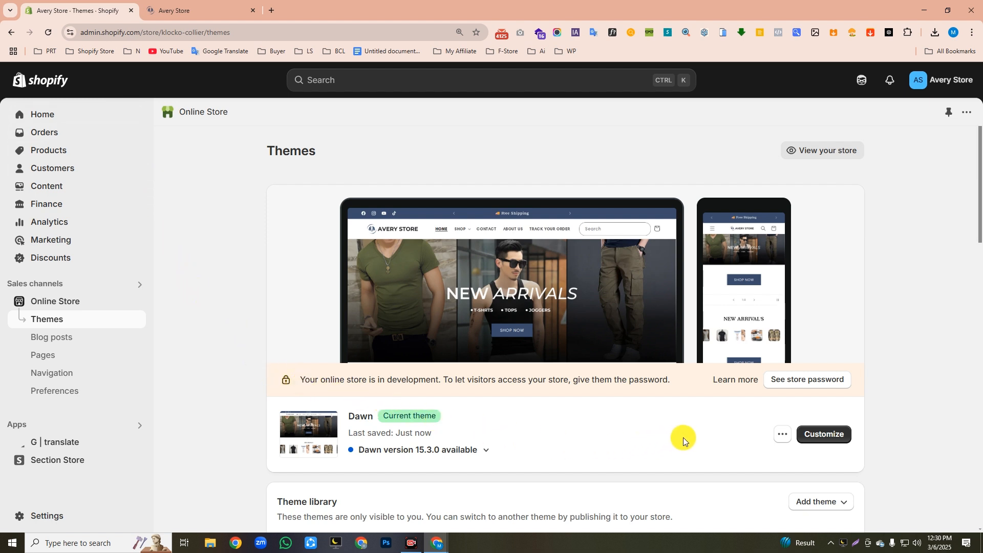
{"action": "scroll", "coordinate": [690, 435], "scroll_direction": "down", "scroll_amount": 2}
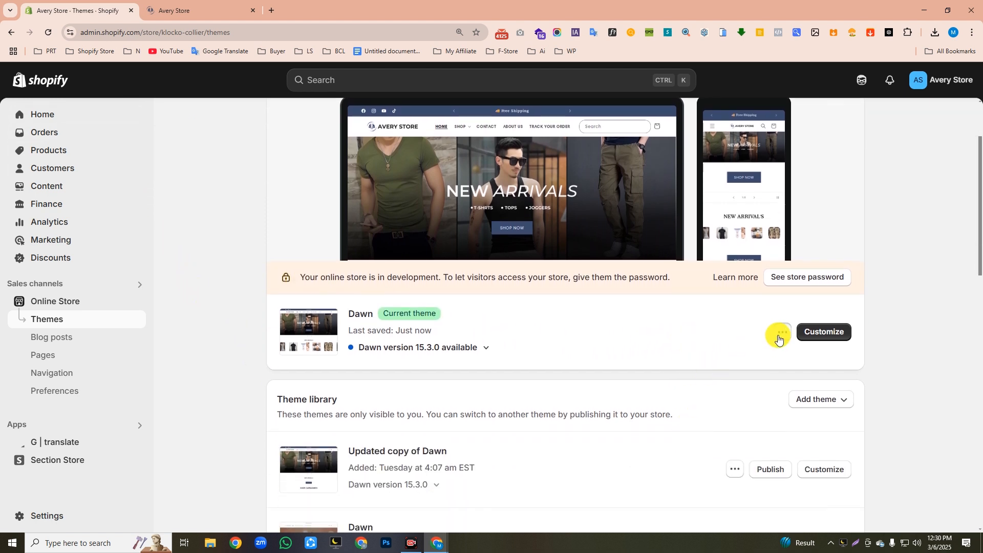
{"action": "left_click", "coordinate": [779, 336]}
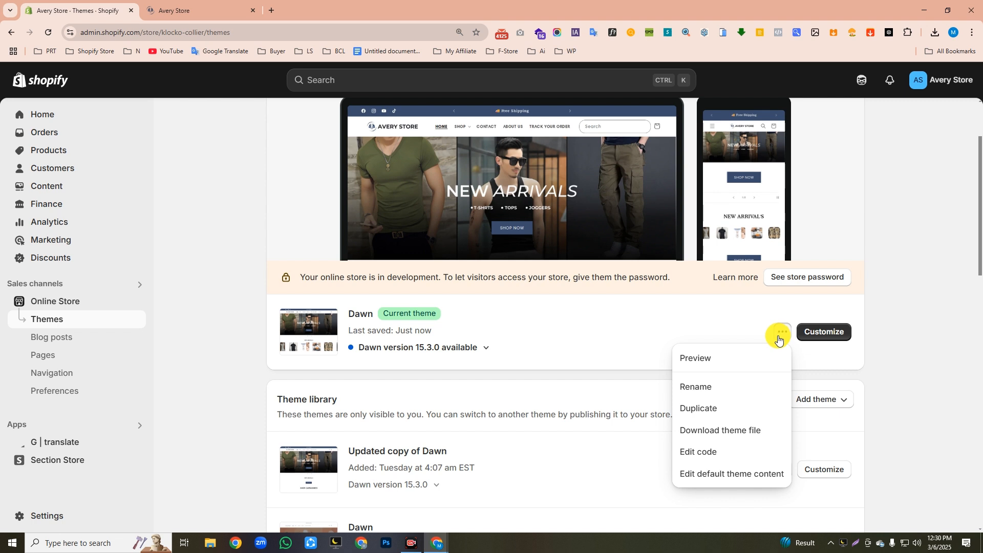
{"action": "left_click", "coordinate": [703, 451]}
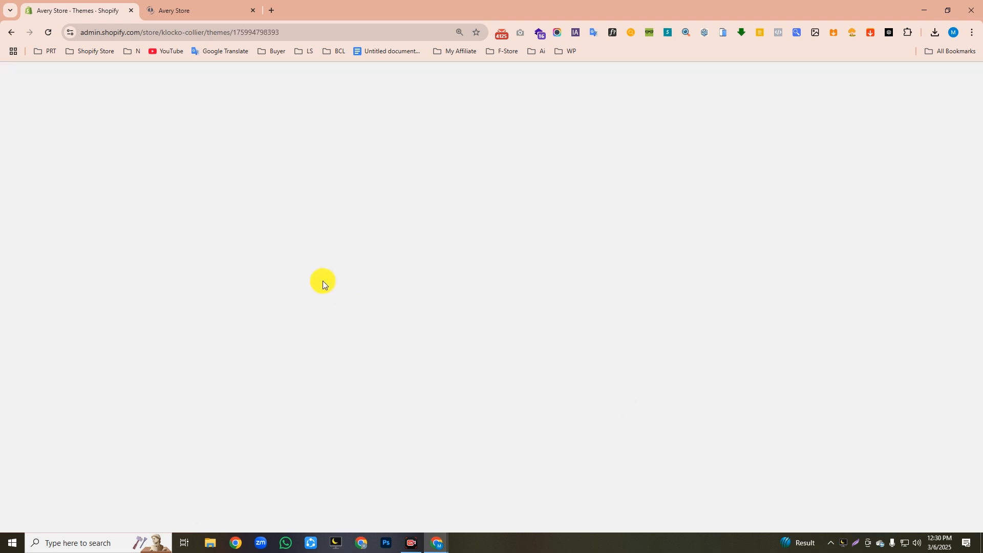
Create a new liquid section file named turst-badge in the theme's sections folder
{"action": "left_click", "coordinate": [72, 141]}
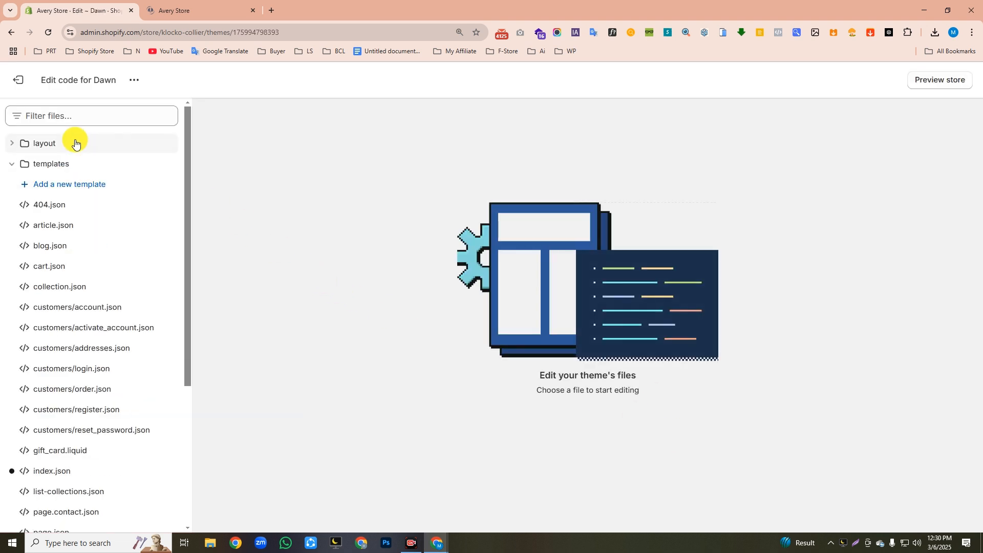
{"action": "left_click", "coordinate": [66, 163]}
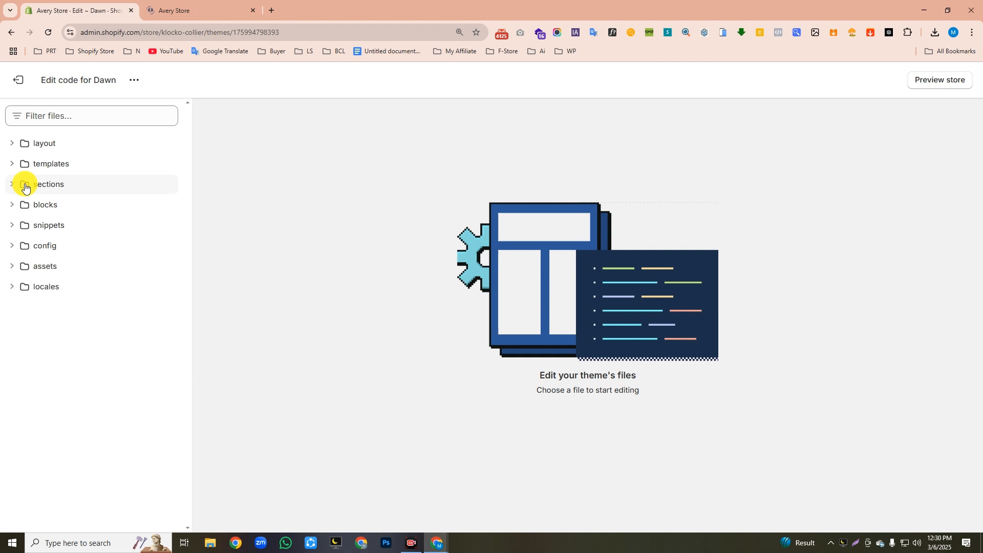
{"action": "left_click", "coordinate": [55, 189]}
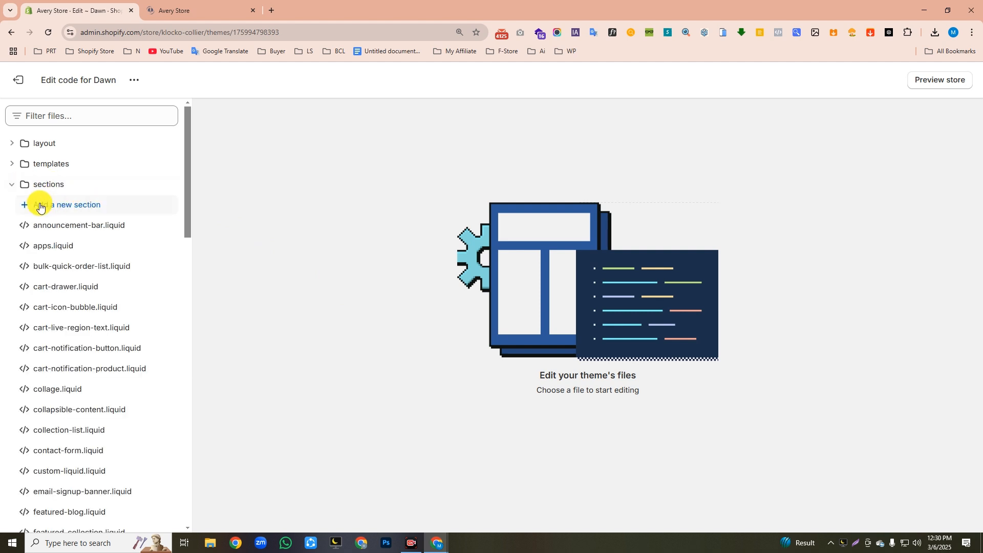
{"action": "left_click", "coordinate": [76, 205]}
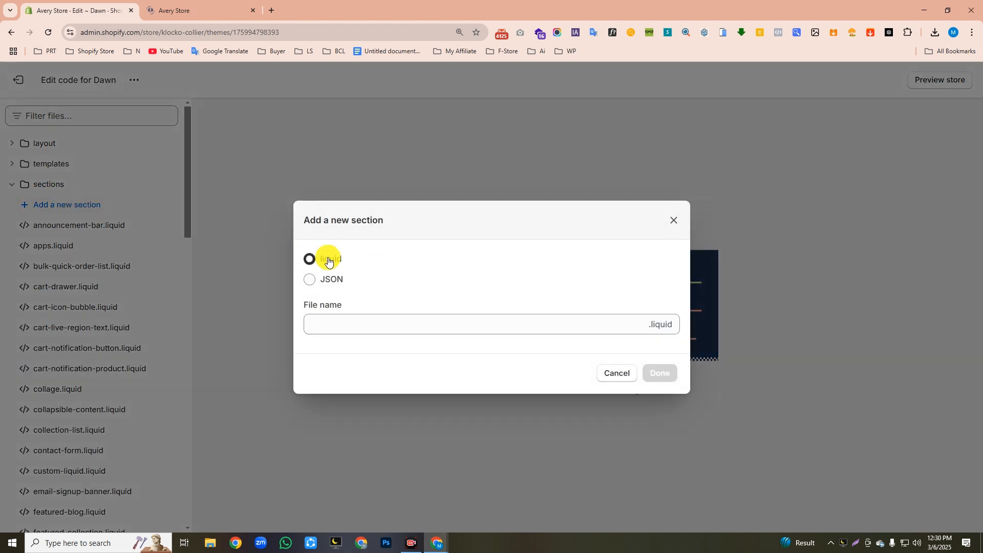
{"action": "left_click", "coordinate": [372, 325]}
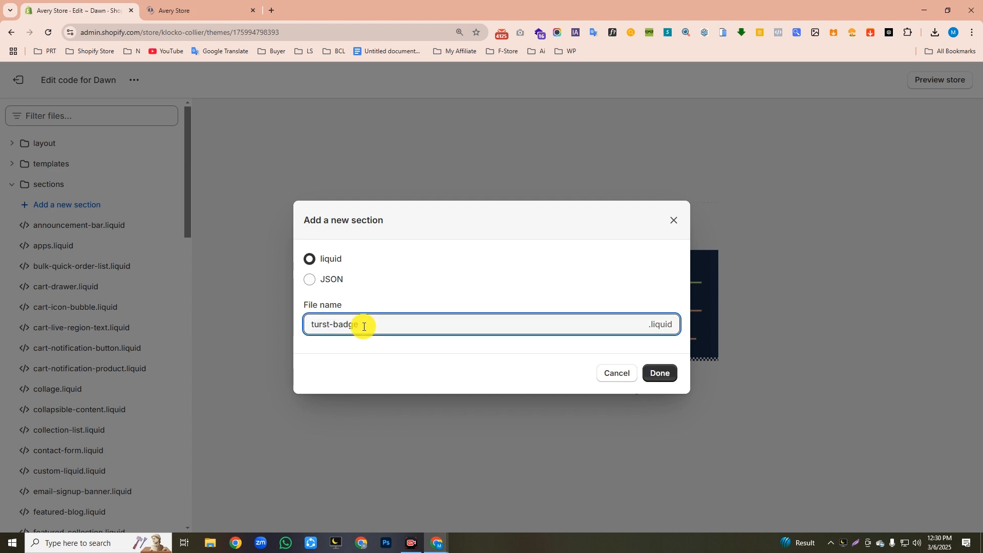
{"action": "left_click", "coordinate": [665, 377]}
Replace the default code in turst-badge.liquid with the Trust Badge Code copied from Pastebin, and save the file
{"action": "key", "text": "ctrl+a"}
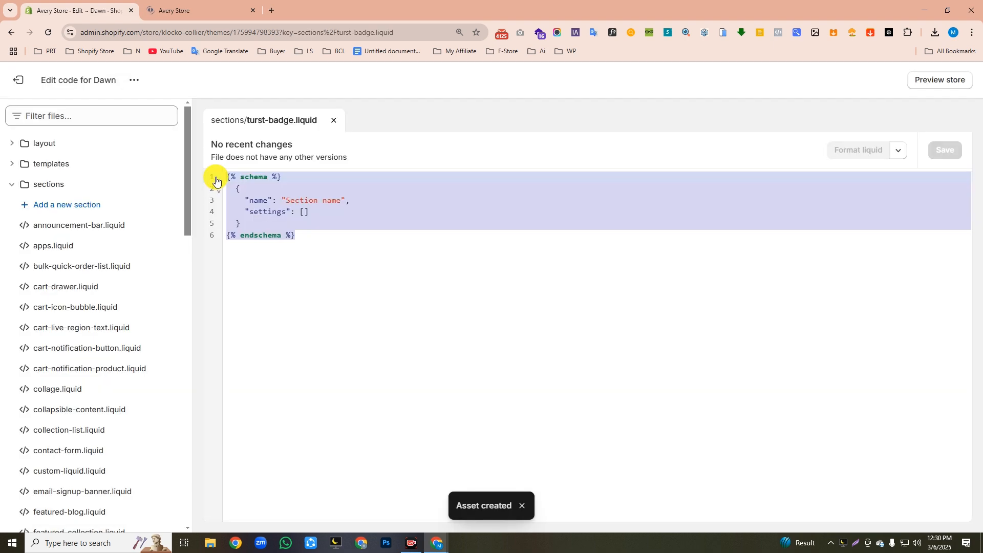
{"action": "key", "text": "BackSpace"}
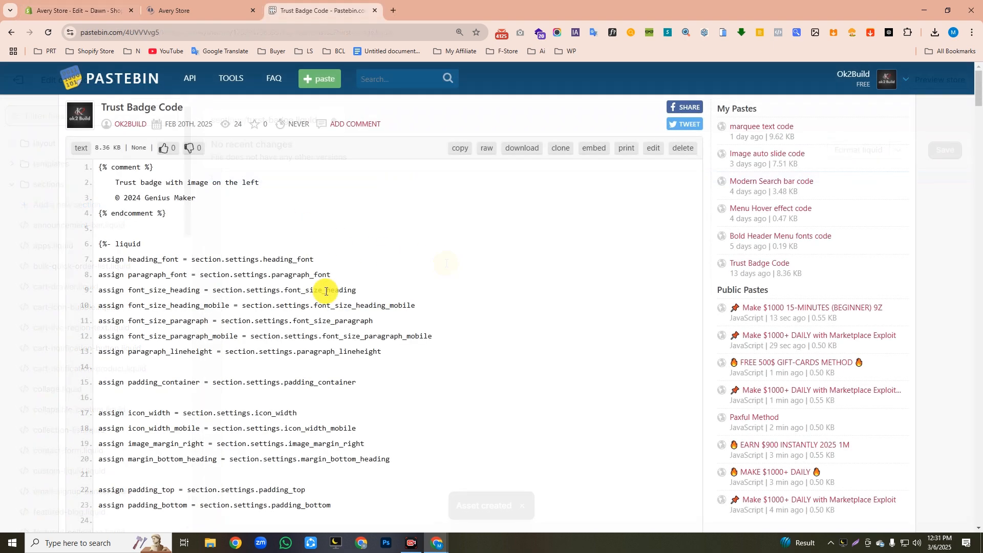
{"action": "left_click", "coordinate": [457, 153]}
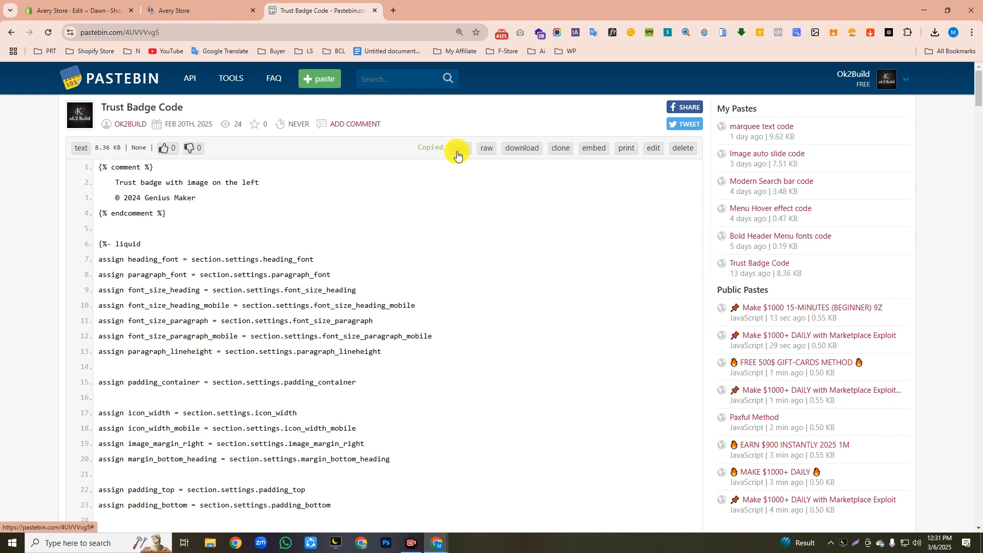
{"action": "left_click", "coordinate": [95, 2]}
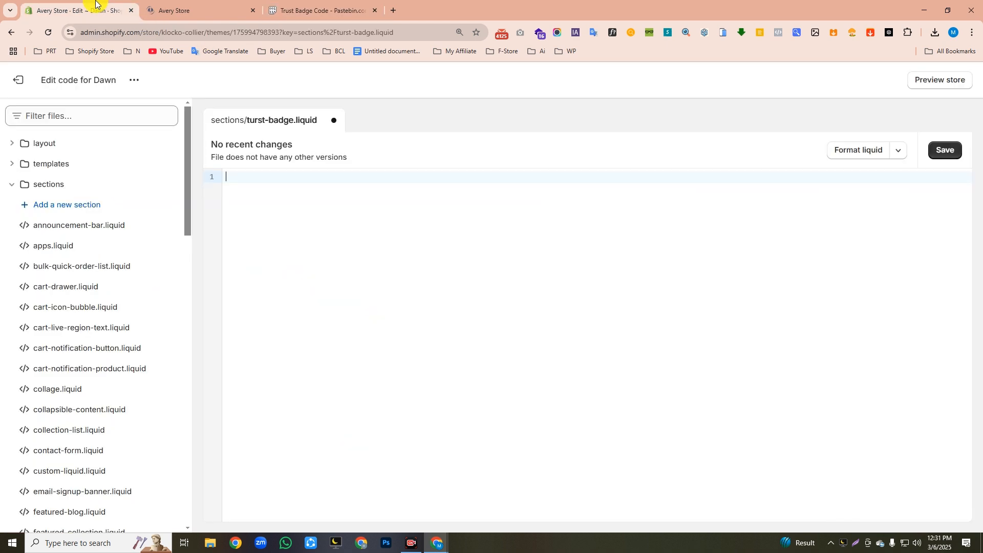
{"action": "key", "text": "ctrl+v"}
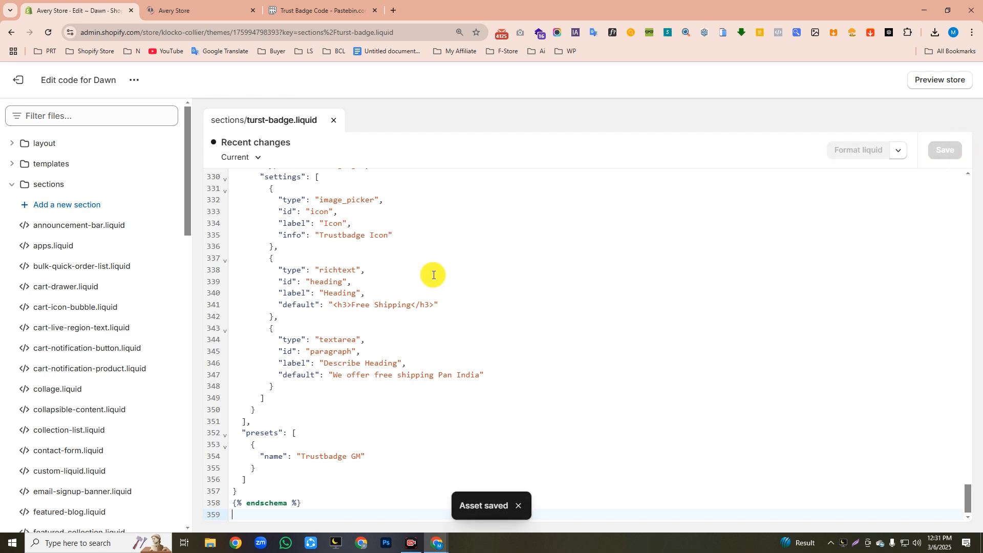
Add a Trustbadge GM section below the Image banner, with a Free Shipping badge using the shipping truck icon and "We offer free shipping"
{"action": "left_click", "coordinate": [17, 80]}
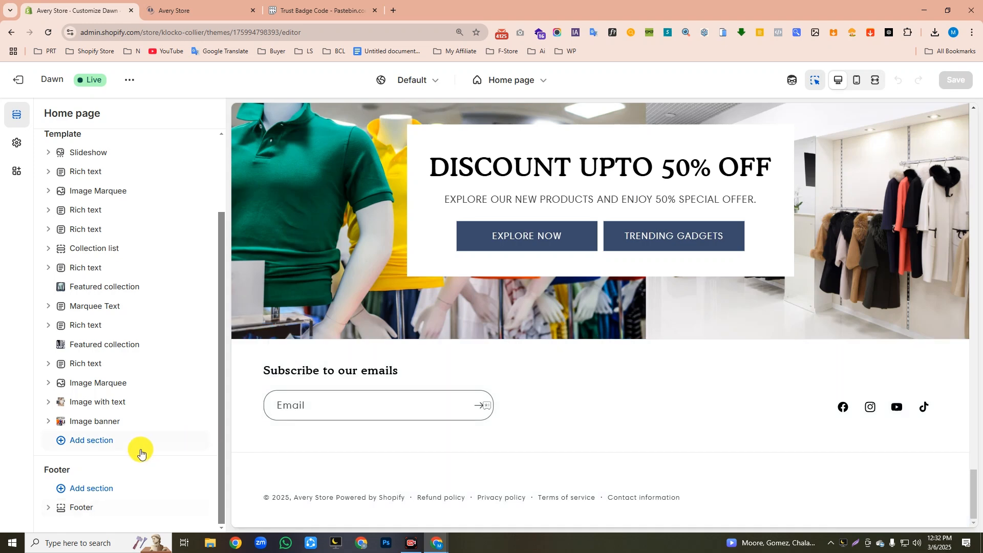
{"action": "left_click", "coordinate": [91, 449]}
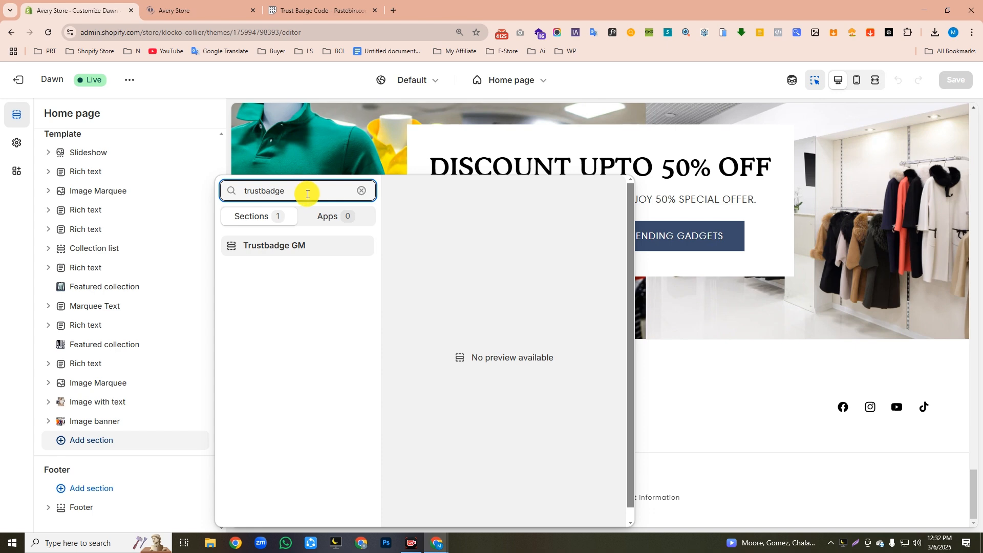
{"action": "left_click", "coordinate": [279, 248]}
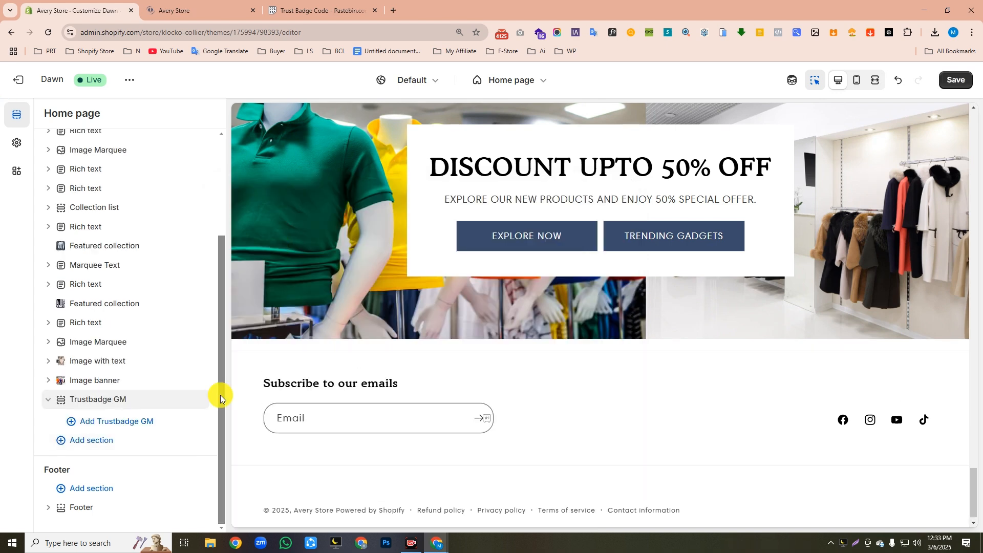
{"action": "left_click", "coordinate": [102, 422]}
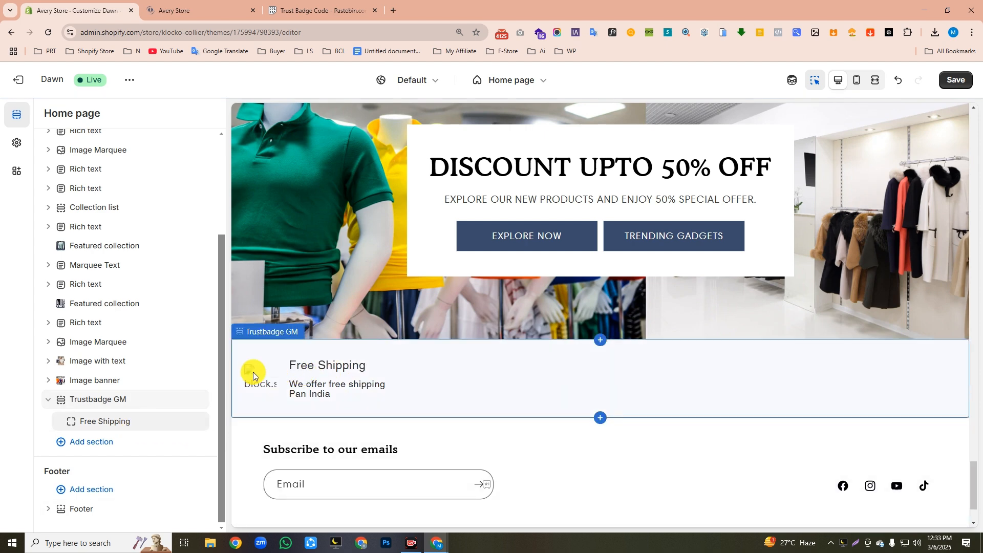
{"action": "left_click", "coordinate": [97, 426]}
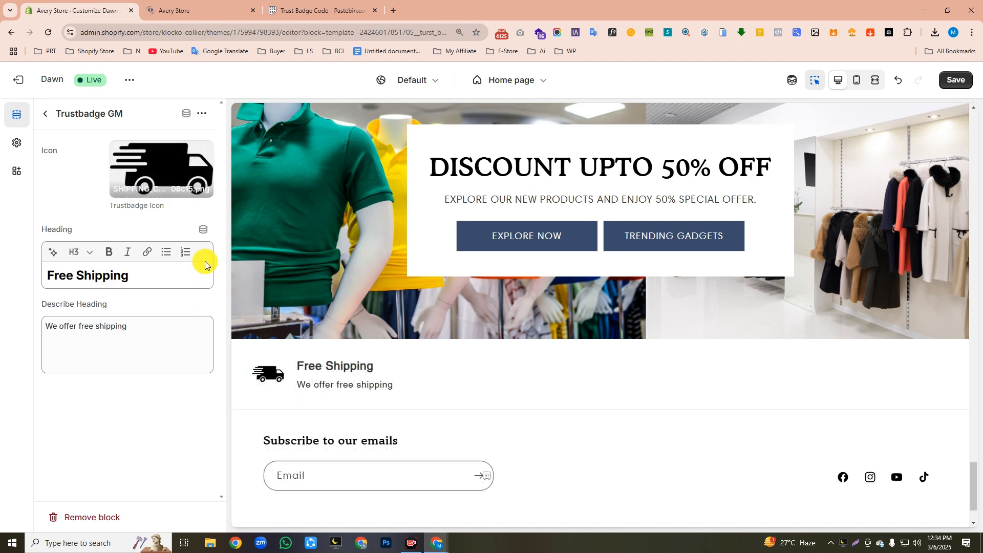
Duplicate the Free Shipping badge and give the copy the quality icon, heading Product Quality and description "100% Satisfied Quality."
{"action": "left_click", "coordinate": [201, 113]}
{"action": "left_click", "coordinate": [219, 146]}
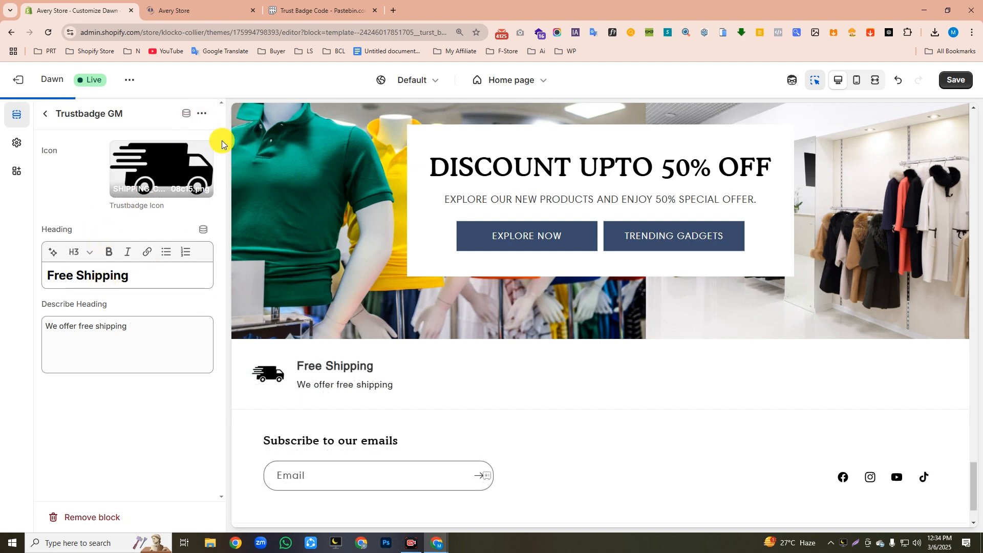
{"action": "left_click", "coordinate": [47, 115]}
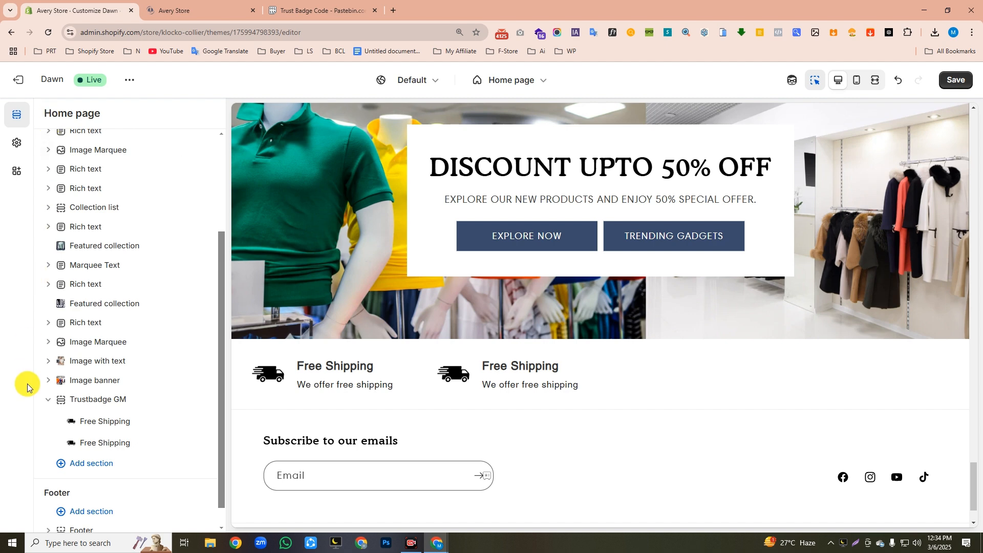
{"action": "left_click", "coordinate": [99, 443]}
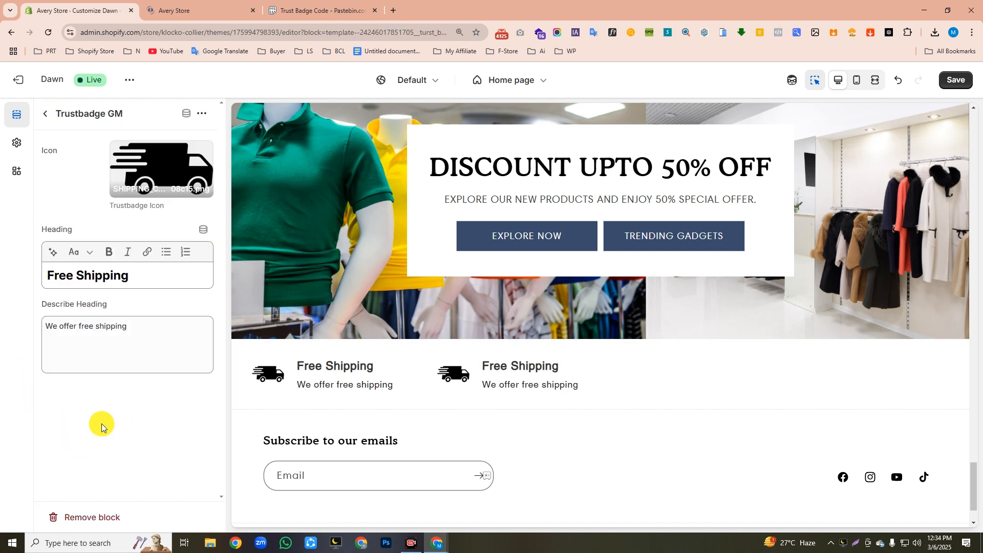
{"action": "left_click", "coordinate": [161, 169]}
{"action": "left_click", "coordinate": [158, 280]}
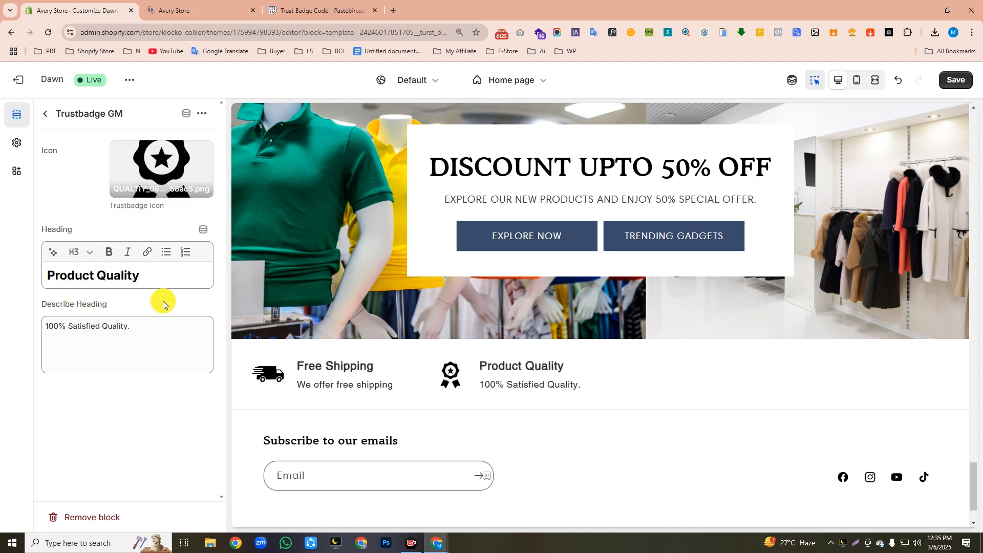
Duplicate the Product Quality badge to make Secure Payments and Customer Service badges with matching icons, and save the page
{"action": "left_click", "coordinate": [202, 113]}
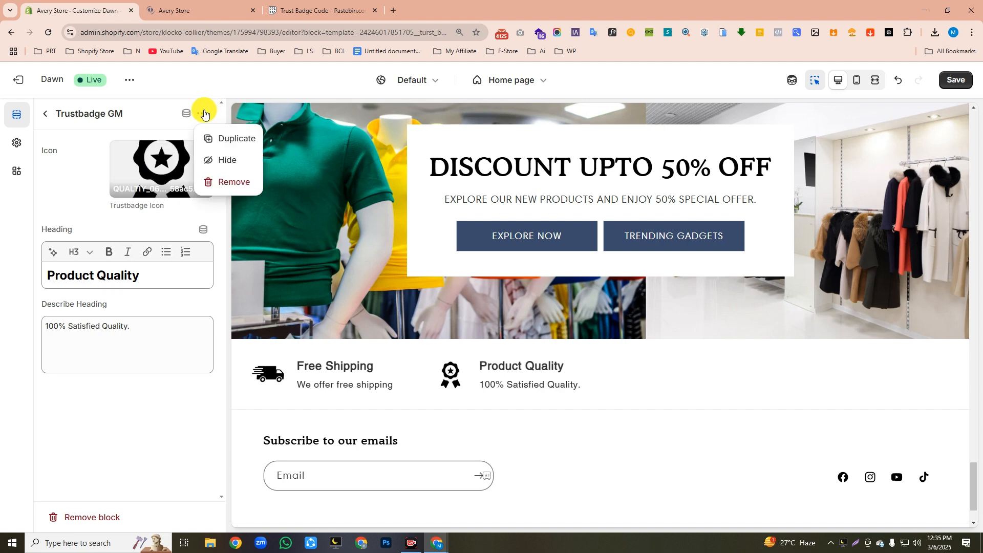
{"action": "left_click", "coordinate": [234, 140]}
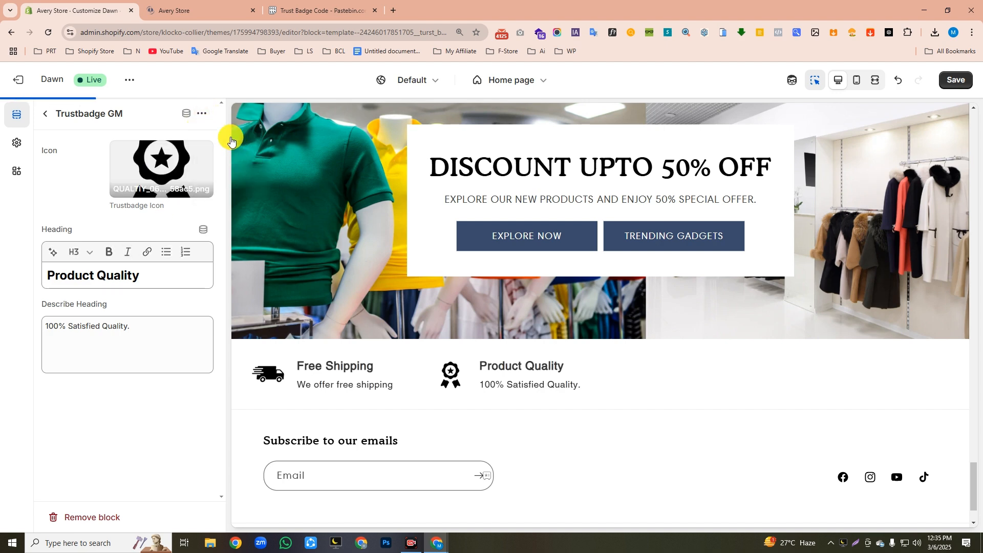
{"action": "left_click", "coordinate": [46, 113]}
{"action": "left_click", "coordinate": [101, 465]}
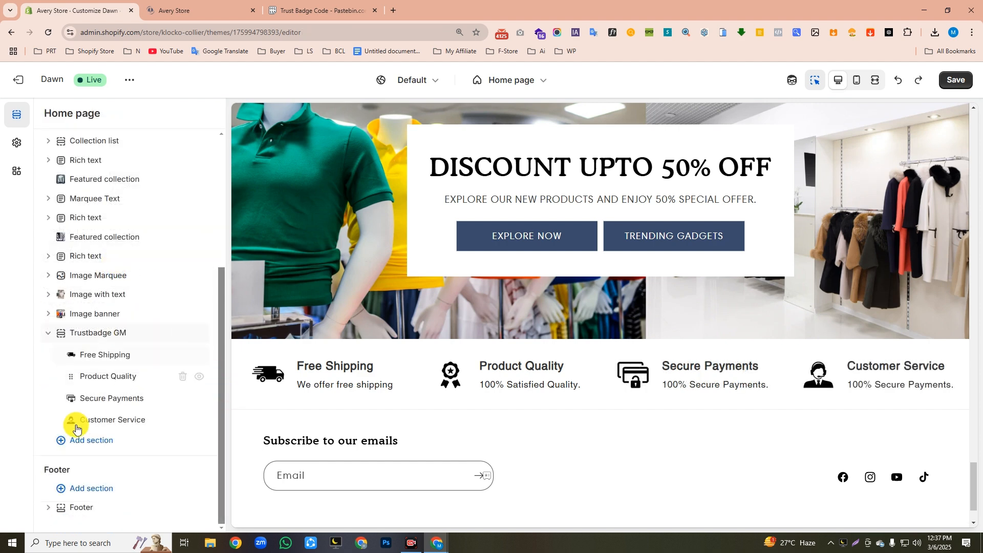
{"action": "left_click", "coordinate": [953, 82]}
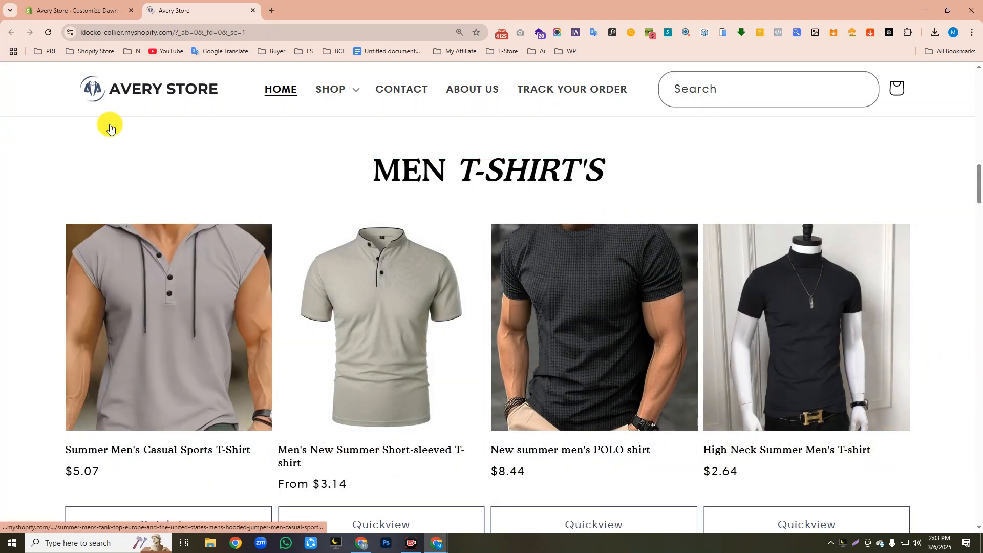
Add a Featured collection section showing the massager gadgets below the Trustbadge GM section
{"action": "left_click", "coordinate": [87, 9]}
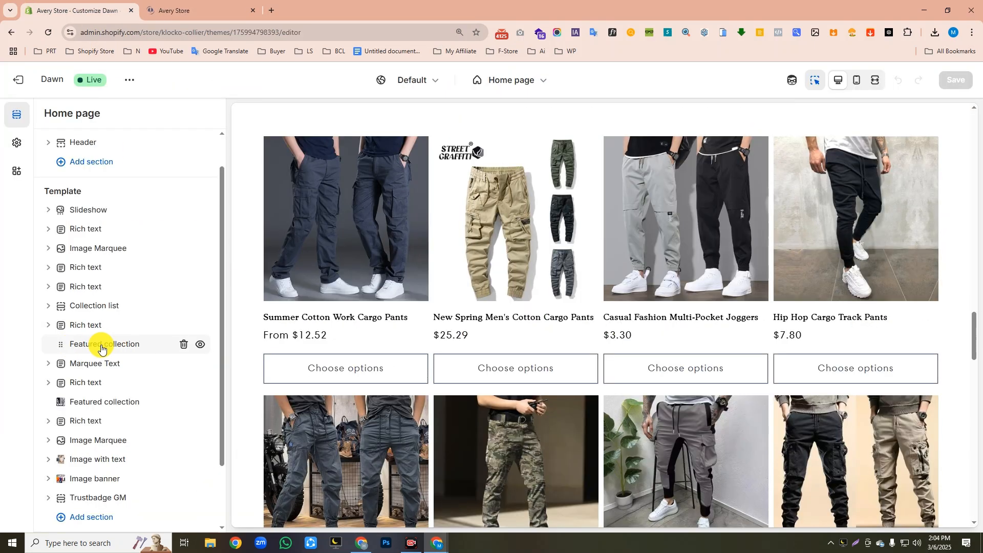
{"action": "left_click", "coordinate": [100, 344]}
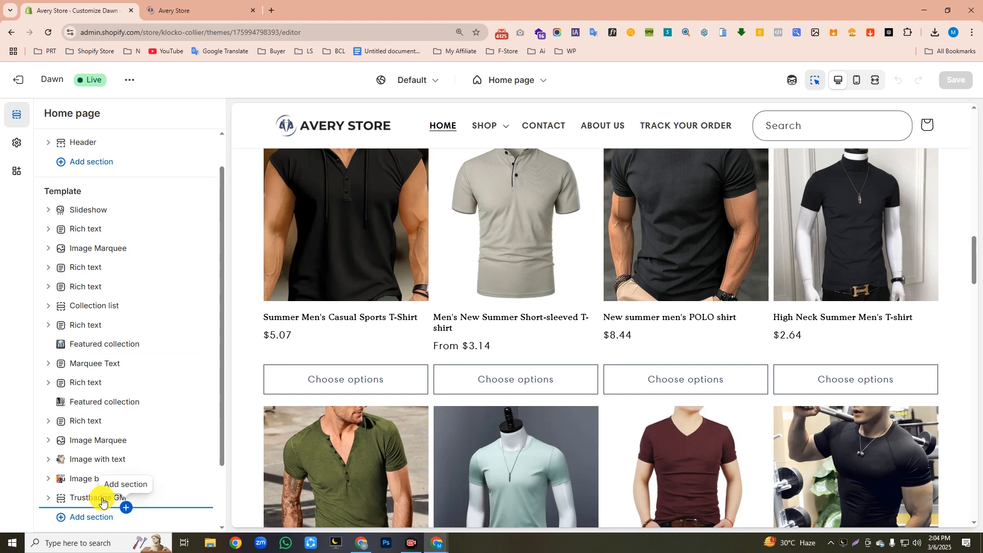
{"action": "mouse_move", "coordinate": [107, 499]}
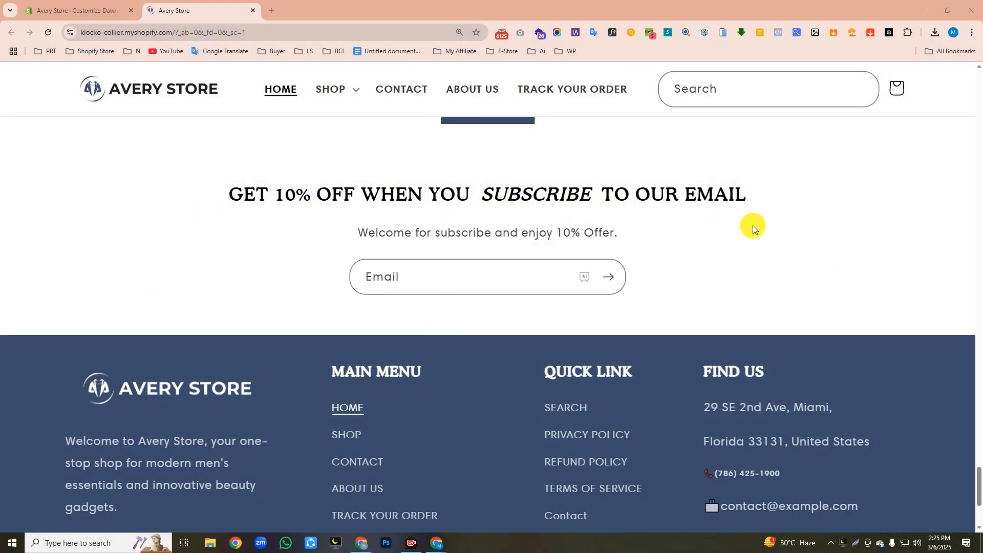
Add an Email signup section below the last Featured collection on the home page
{"action": "left_click", "coordinate": [77, 10]}
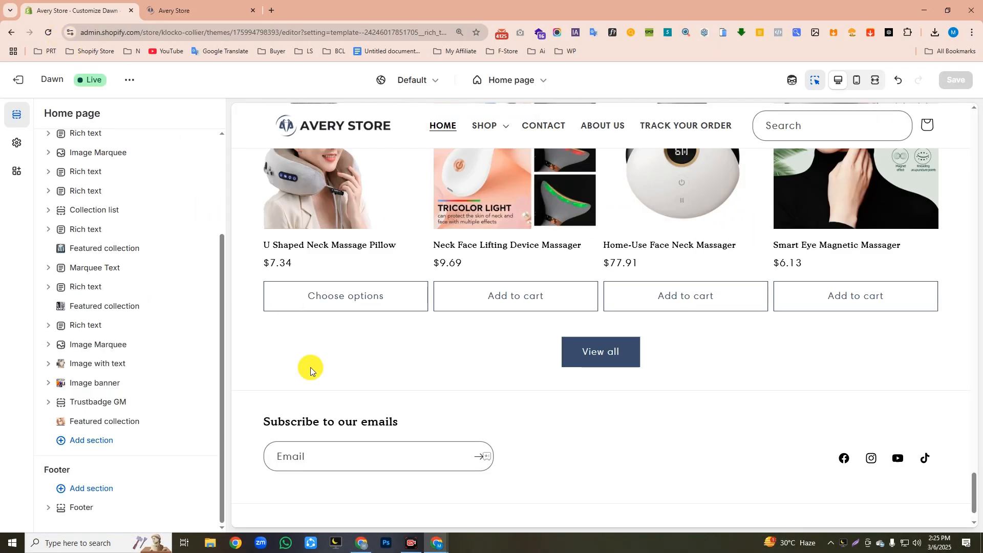
{"action": "left_click", "coordinate": [85, 450]}
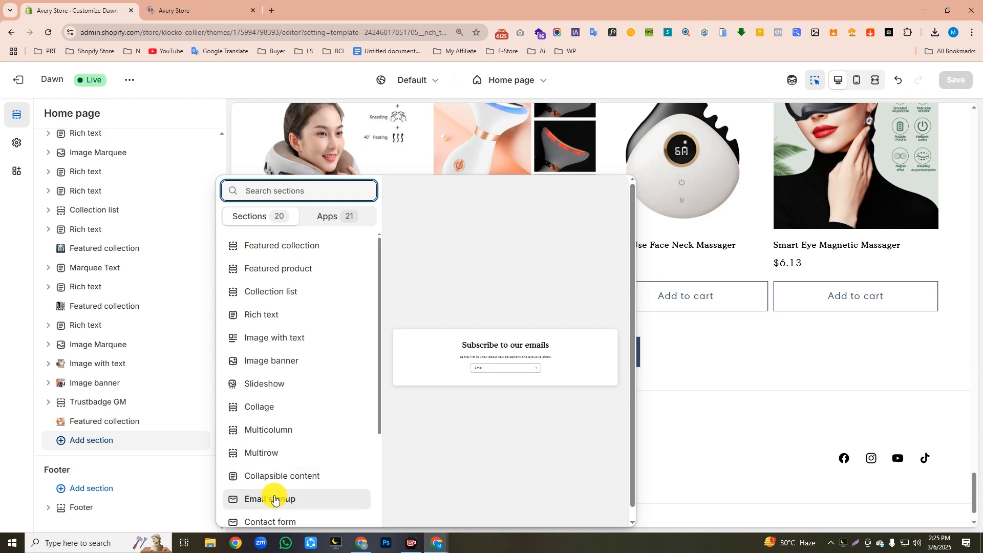
{"action": "left_click", "coordinate": [277, 503]}
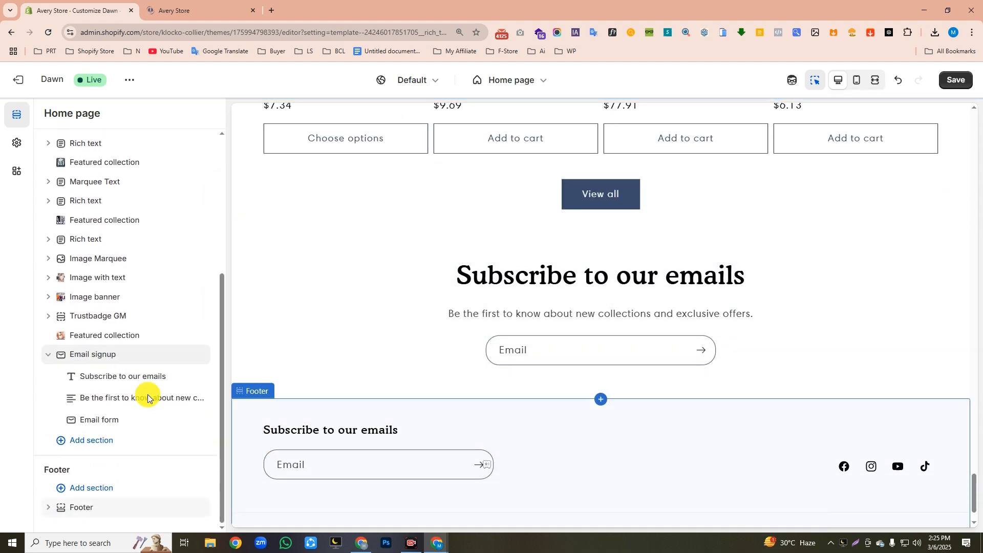
Set the Email signup heading to "GET 10% OFF WHEN YOU SUBSCRIBE TO OUR EMAIL" with SUBSCRIBE in italics, and make its size Small
{"action": "left_click", "coordinate": [117, 378]}
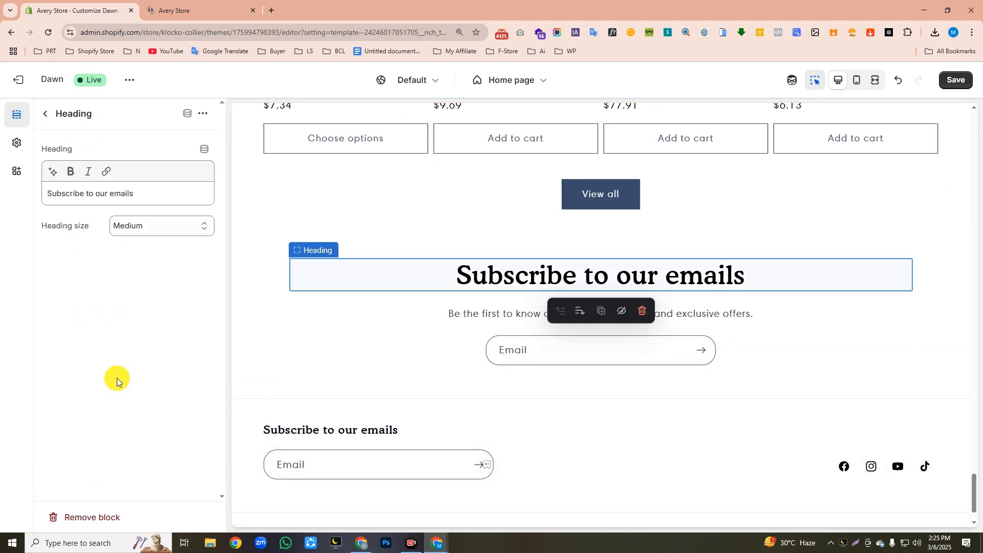
{"action": "triple_click", "coordinate": [188, 196]}
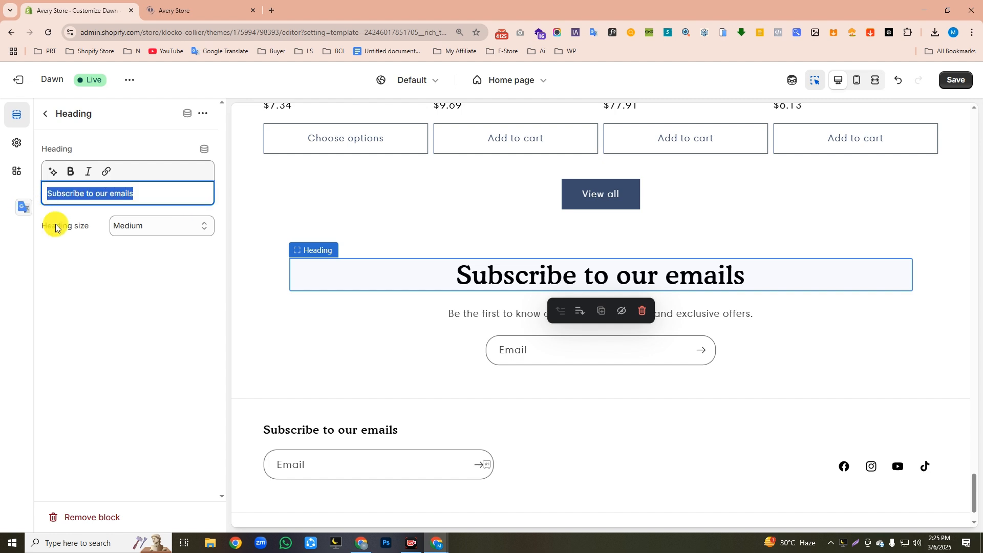
{"action": "type", "text": "GET 10% OFF WHEN YOU SUBSCRIBE TO OUR EMAIL"}
{"action": "left_click", "coordinate": [138, 245]}
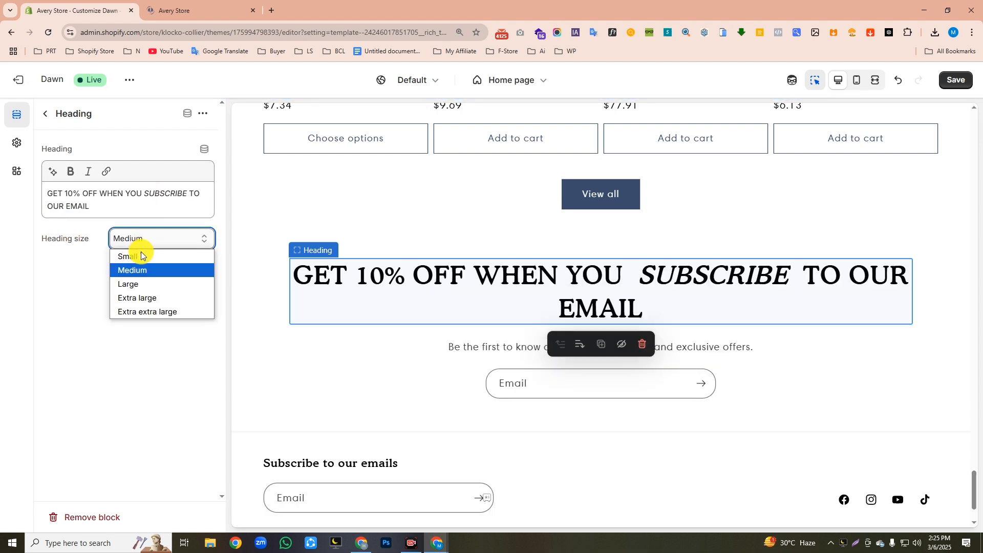
{"action": "left_click", "coordinate": [137, 255]}
{"action": "left_click", "coordinate": [45, 114]}
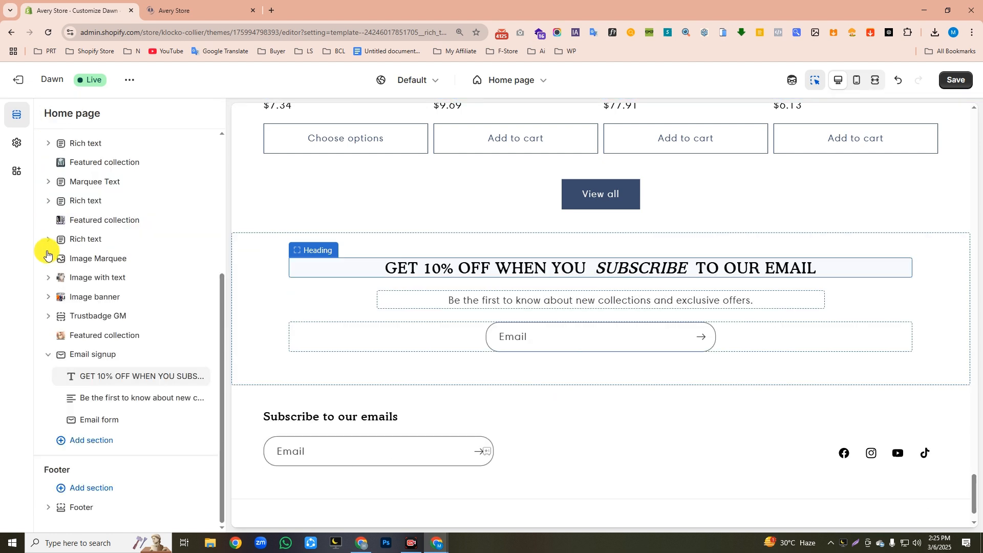
Set the Email signup subheading to "Welcome for subscribe and enjoy 10% Offer." and save the page
{"action": "left_click", "coordinate": [123, 400]}
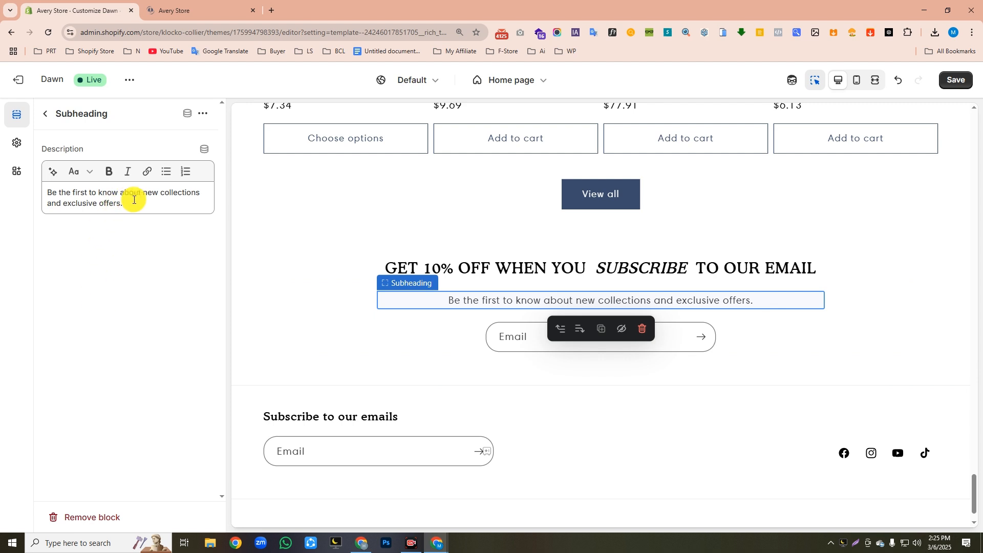
{"action": "left_click_drag", "start_coordinate": [134, 199], "coordinate": [34, 194]}
{"action": "type", "text": "Welcome for subscribe and enjoy 10% Offer."}
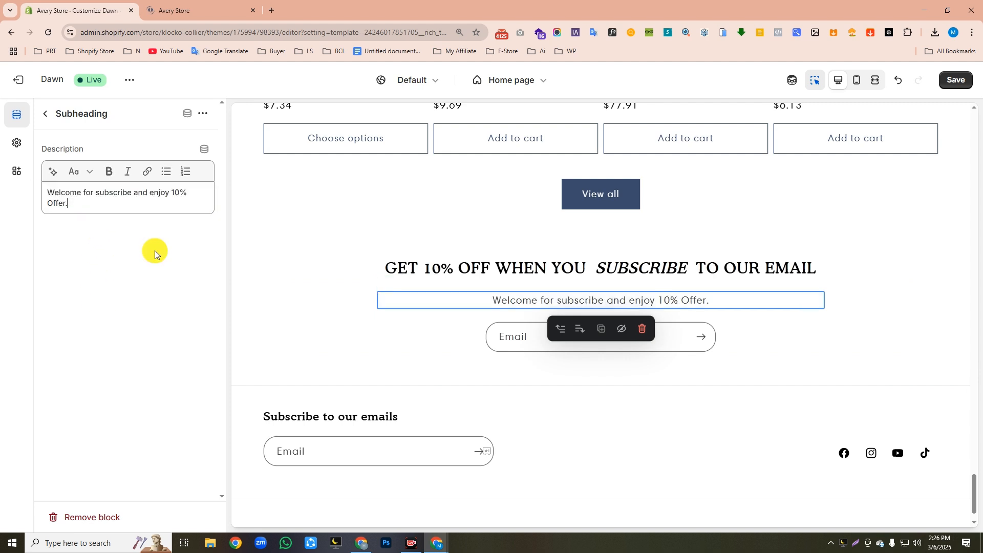
{"action": "left_click", "coordinate": [949, 86]}
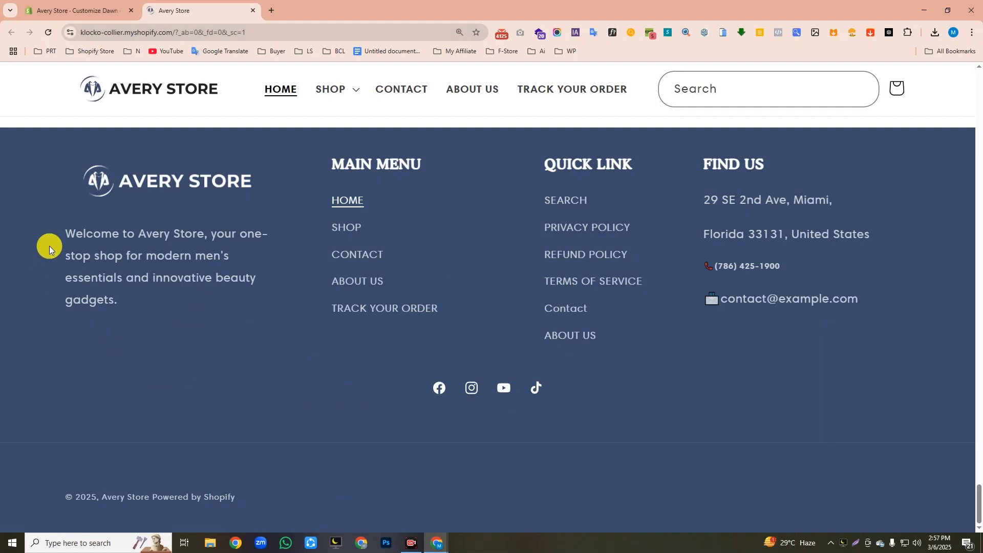
Return to the theme editor and add a Brand information block to the footer
{"action": "left_click", "coordinate": [76, 11]}
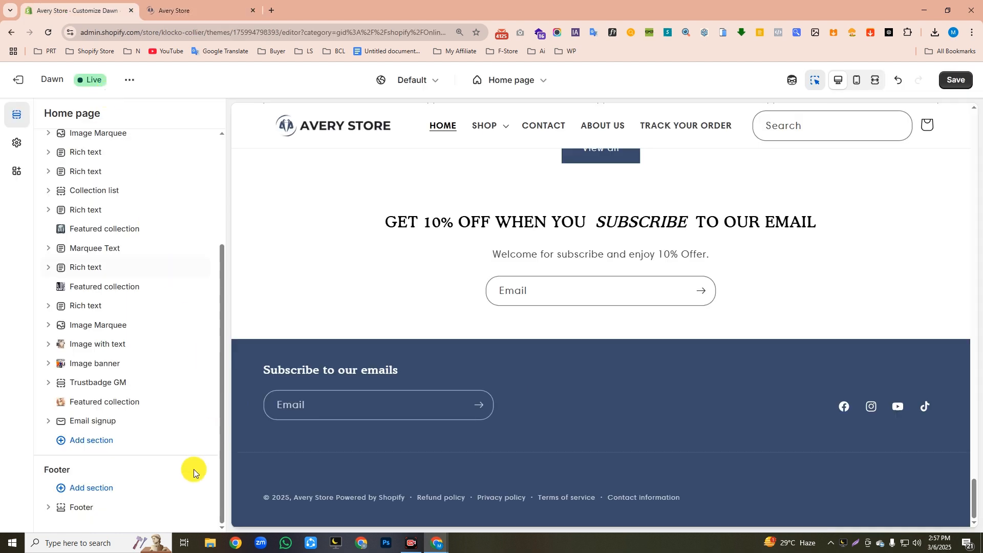
{"action": "left_click", "coordinate": [87, 508]}
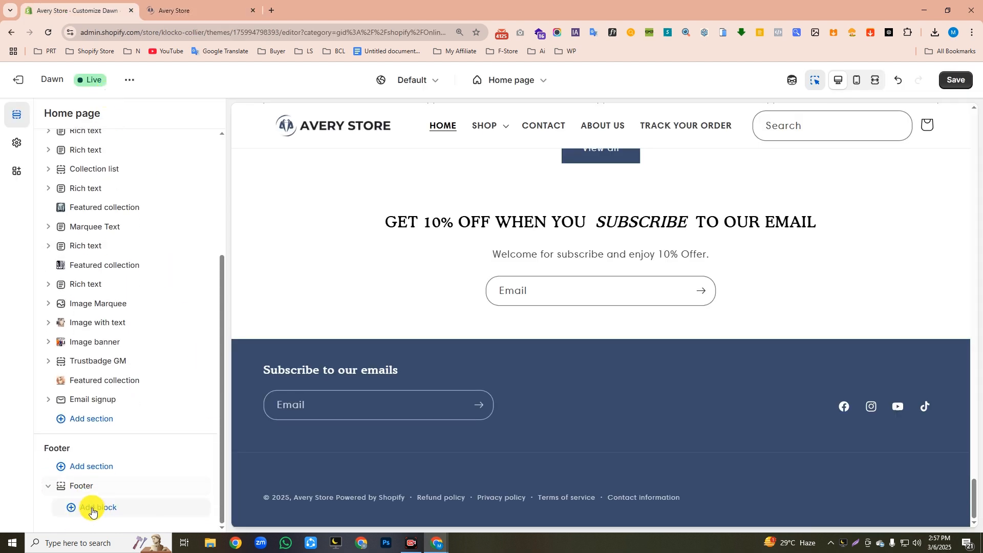
{"action": "left_click", "coordinate": [98, 508]}
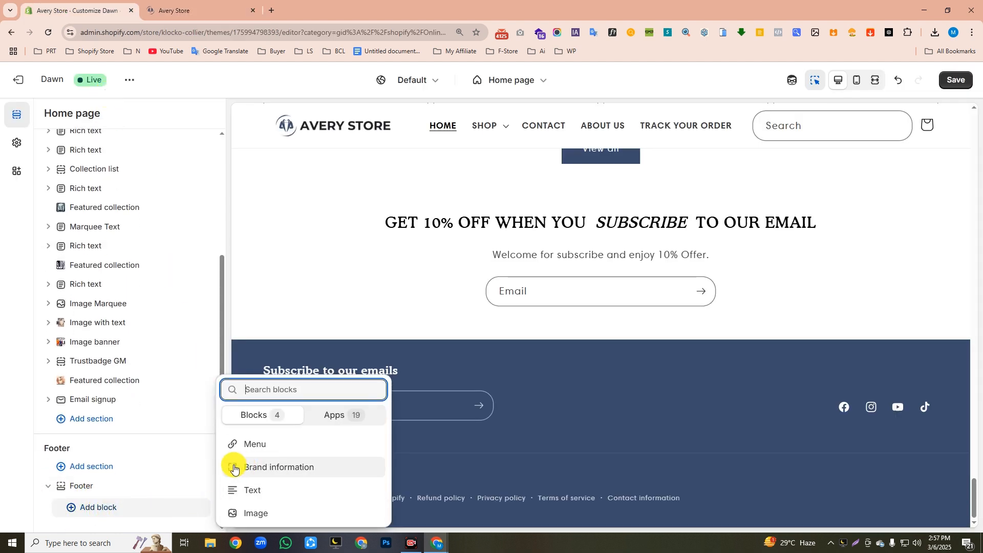
{"action": "left_click", "coordinate": [273, 476]}
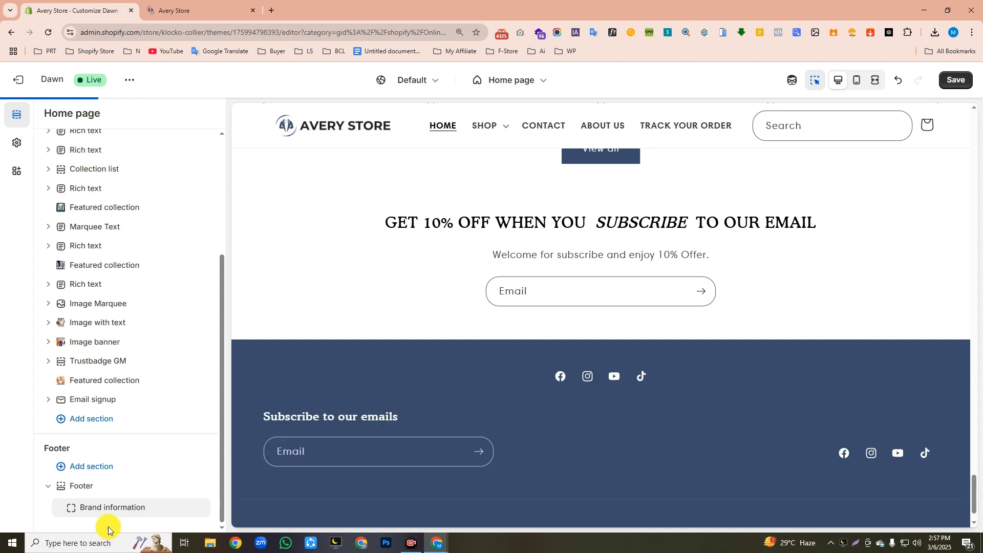
Add two Menu blocks and a Text block below Brand information in the footer
{"action": "left_click", "coordinate": [132, 519]}
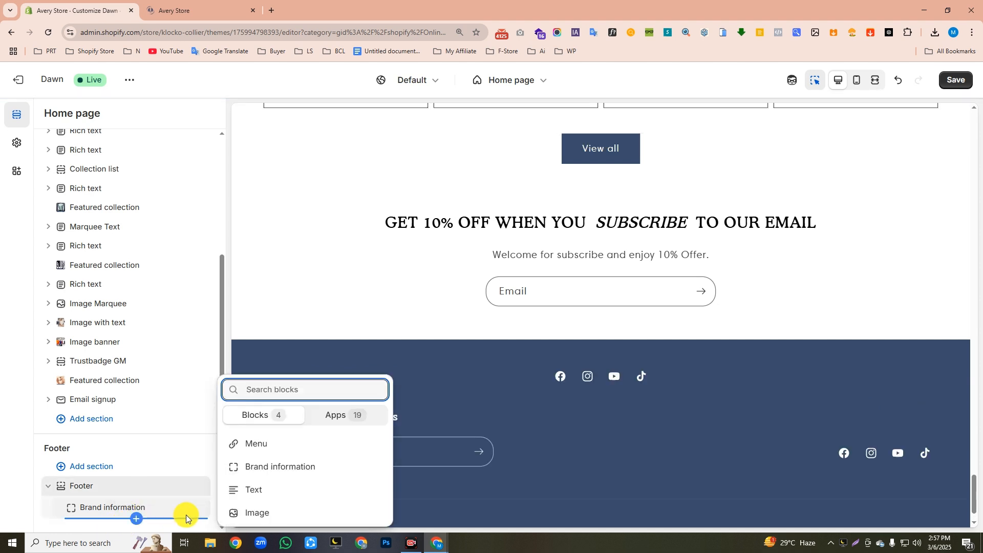
{"action": "left_click", "coordinate": [264, 446]}
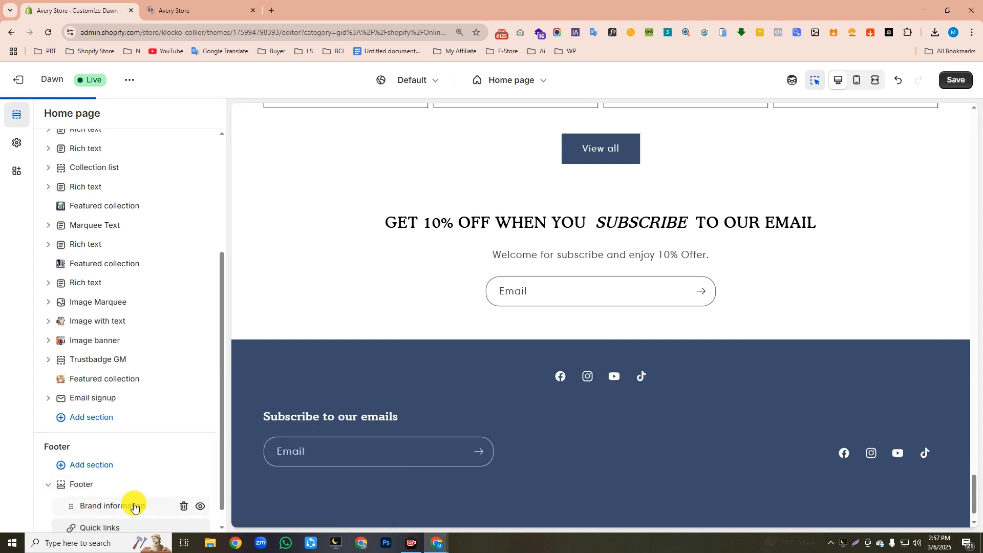
{"action": "left_click", "coordinate": [134, 518]}
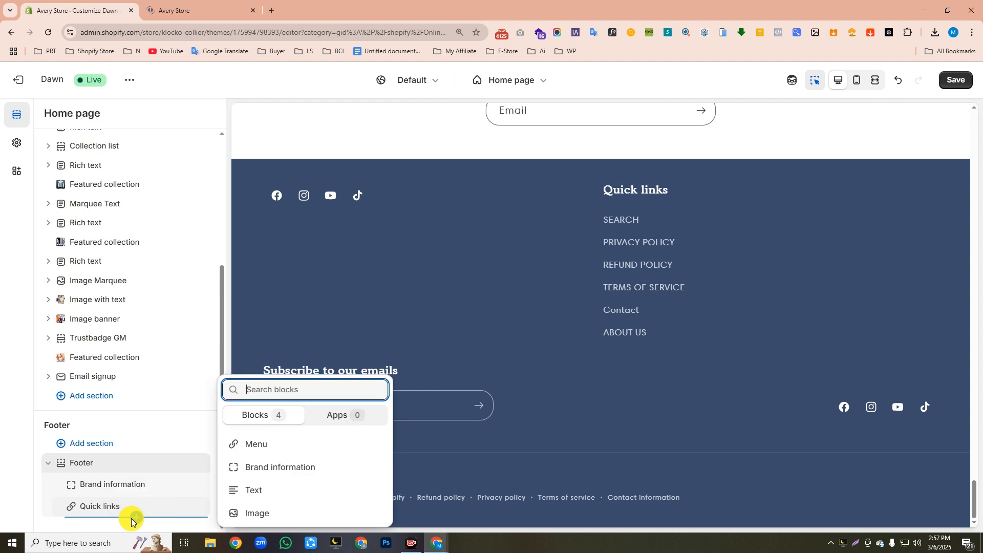
{"action": "left_click", "coordinate": [251, 446]}
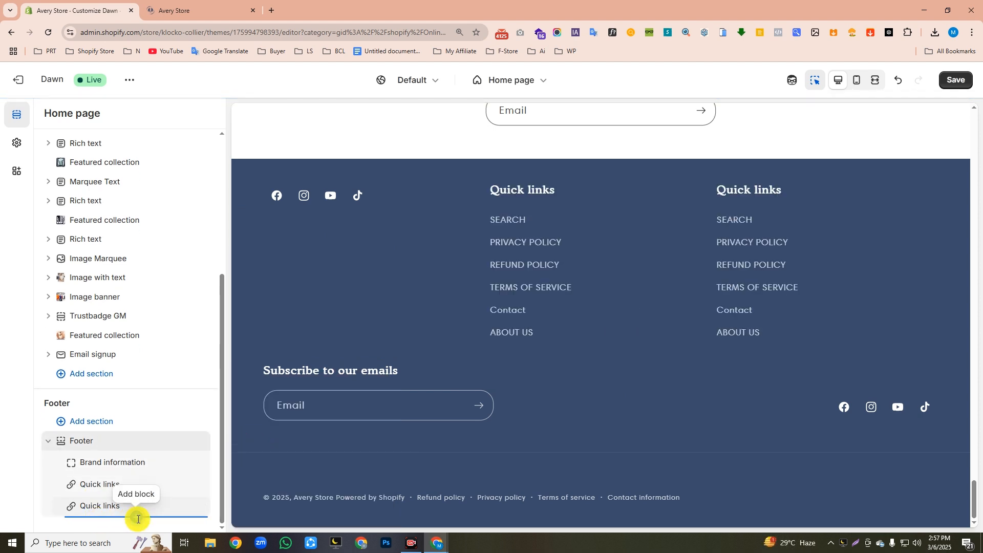
{"action": "left_click", "coordinate": [137, 517]}
{"action": "left_click", "coordinate": [255, 492]}
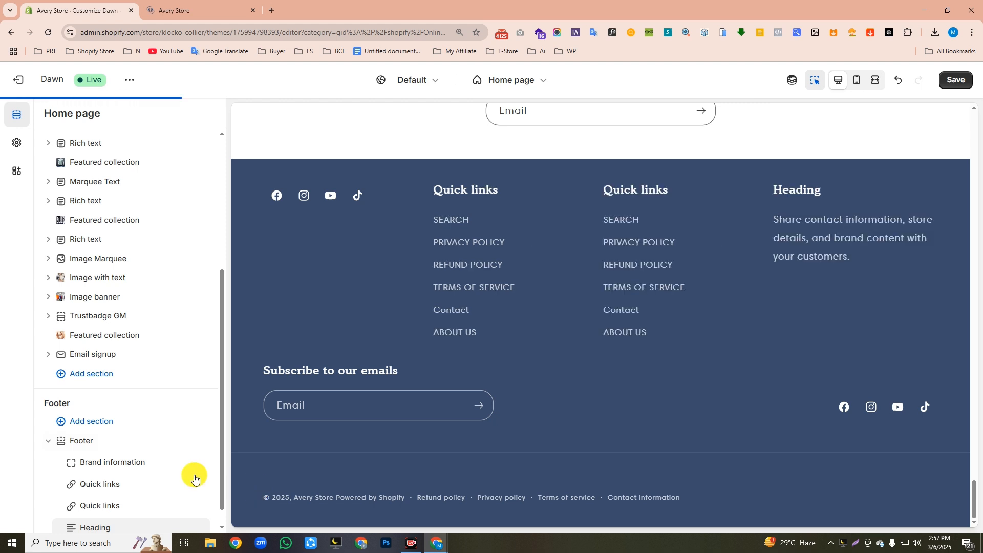
Hide the brand block's social icons and set the description to "Welcome to Avery Store, your one-stop shop for modern men's essentials and innovative beauty gadgets."
{"action": "left_click", "coordinate": [124, 463]}
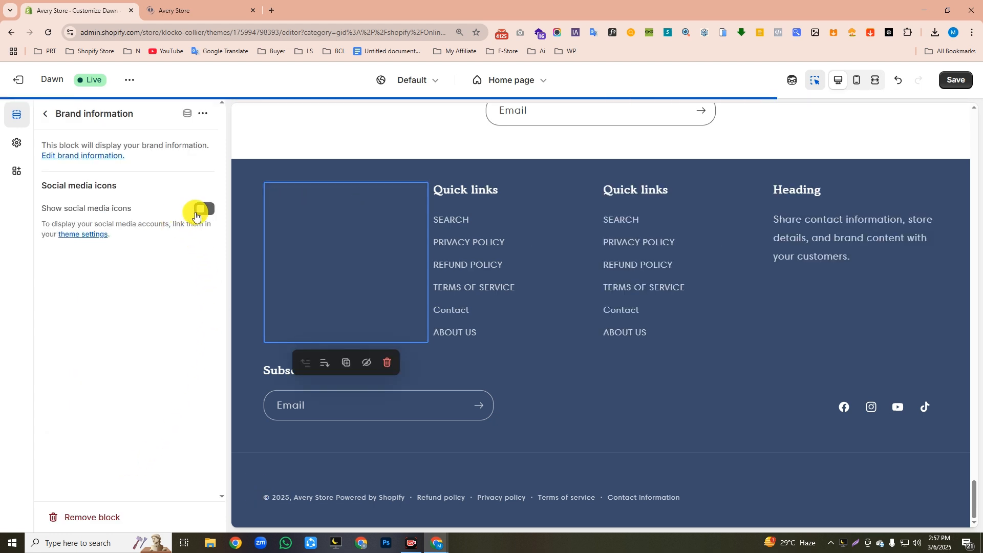
{"action": "left_click", "coordinate": [82, 155]}
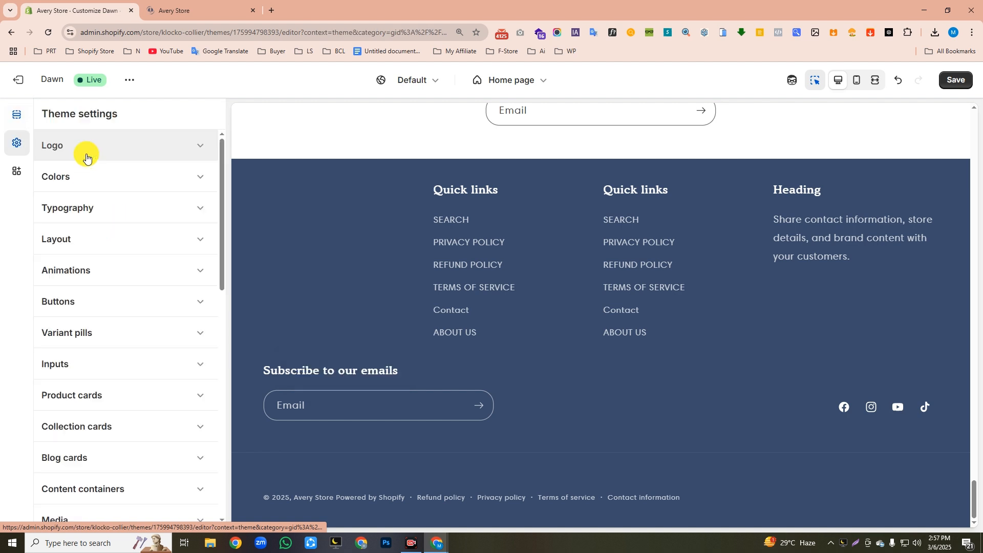
{"action": "scroll", "coordinate": [114, 318], "scroll_direction": "down", "scroll_amount": 10}
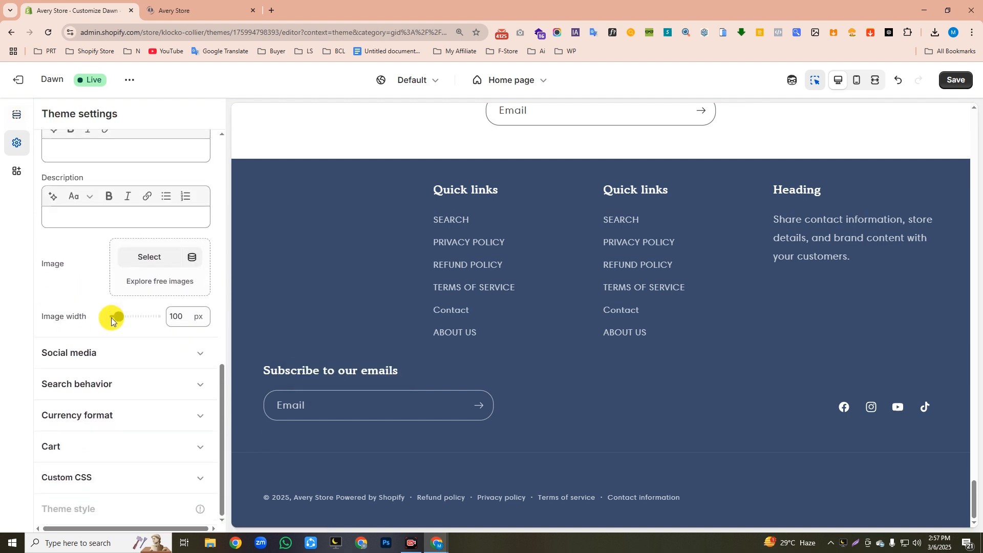
{"action": "left_click", "coordinate": [94, 218]}
{"action": "type", "text": "Welcome to Avery Store, your one-stop shop for modern men's essentials and innovative beauty gadgets."}
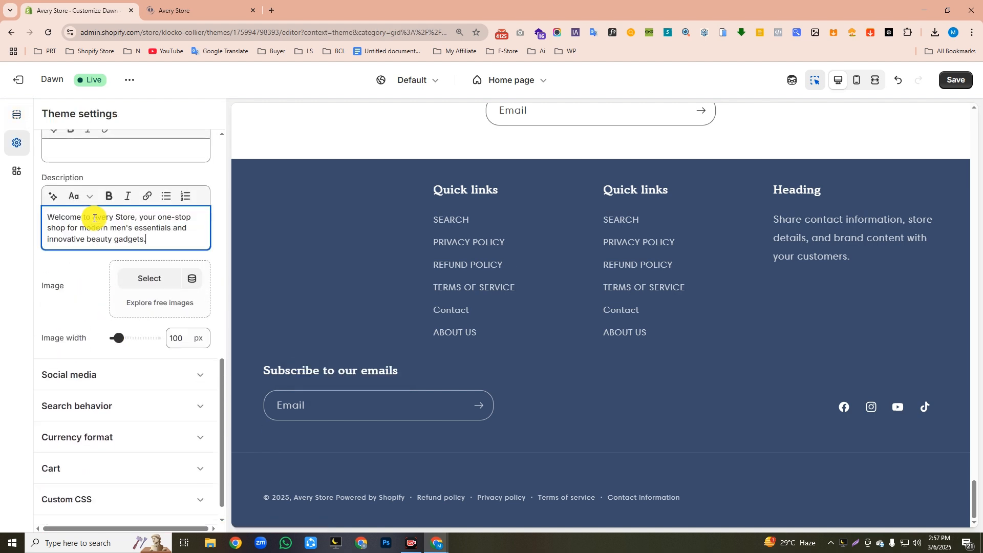
Use logo1_3.png as the brand information image with a width of 300 px
{"action": "left_click", "coordinate": [137, 279]}
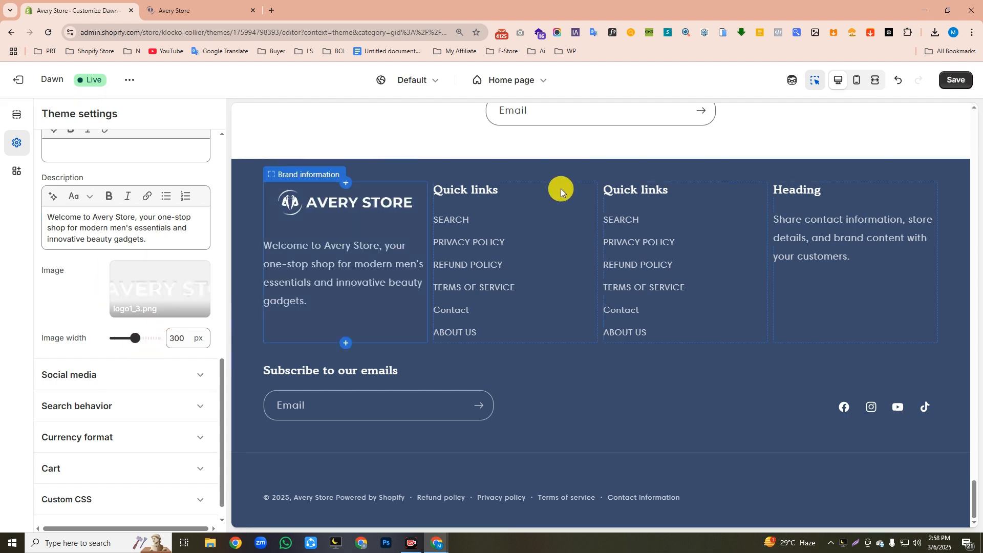
Give the first footer menu the bold heading MAIN MENU and replace its menu with the one listing Home, Shop, Contact, About Us and Track Your Order
{"action": "left_click", "coordinate": [459, 191]}
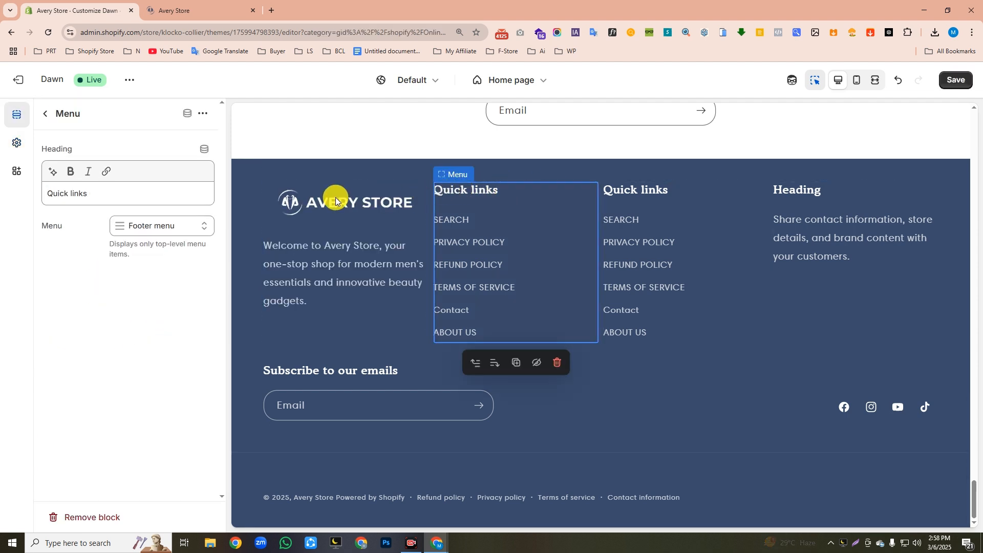
{"action": "left_click_drag", "start_coordinate": [103, 191], "coordinate": [7, 204]}
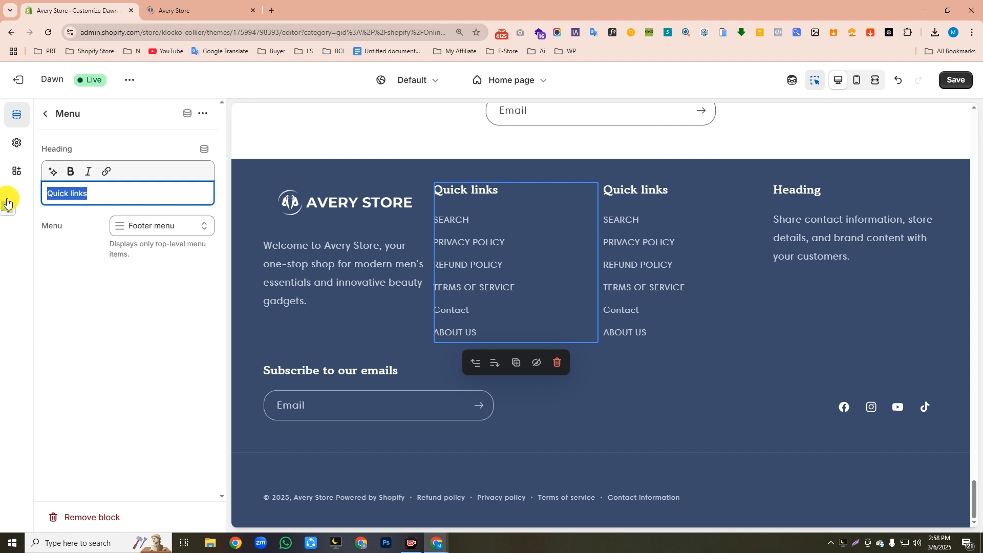
{"action": "type", "text": "MAIN MENU"}
{"action": "left_click", "coordinate": [143, 225]}
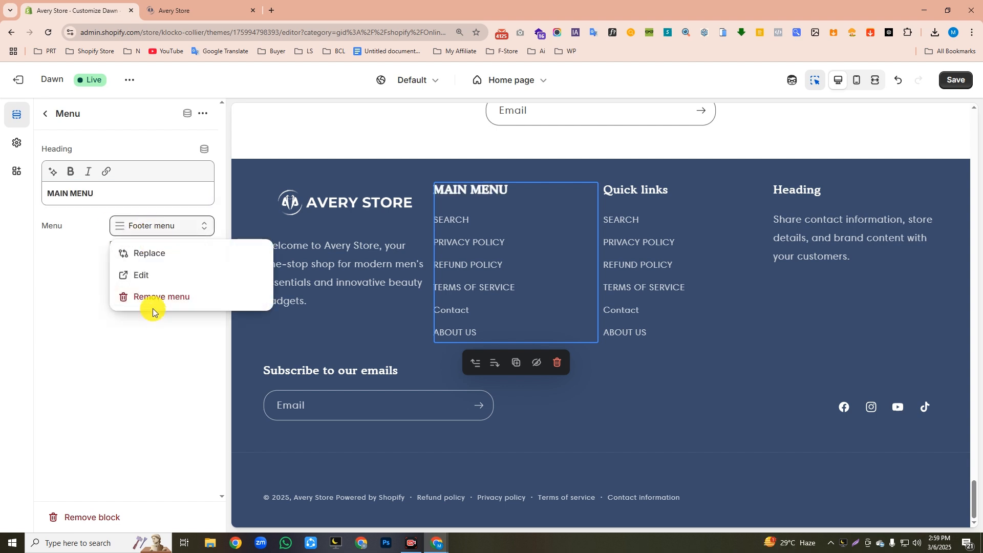
{"action": "left_click", "coordinate": [151, 298]}
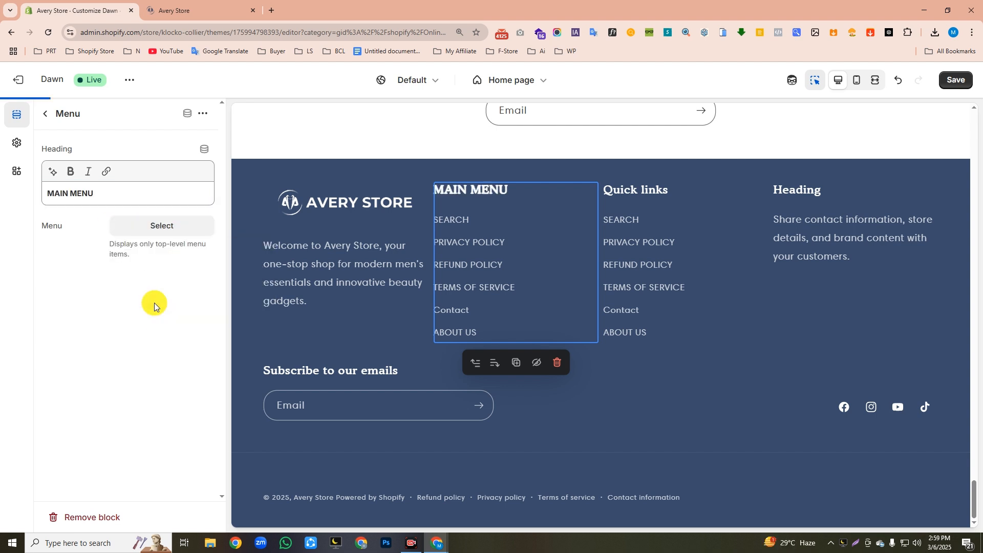
{"action": "left_click", "coordinate": [161, 228]}
Change the heading of the second footer menu to a bold QUICK LINK
{"action": "left_click", "coordinate": [635, 196]}
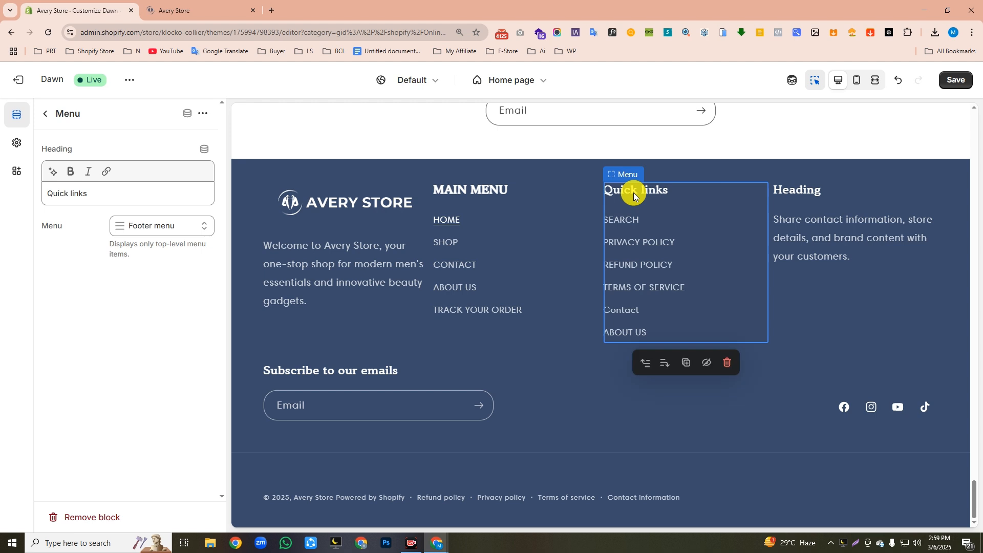
{"action": "left_click_drag", "start_coordinate": [86, 195], "coordinate": [29, 202]}
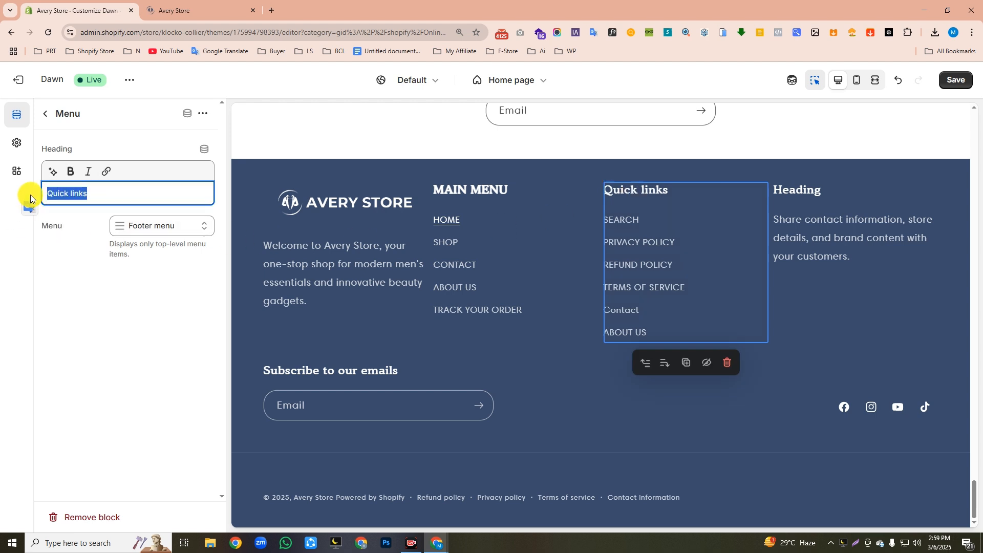
{"action": "type", "text": "QUICK LINK"}
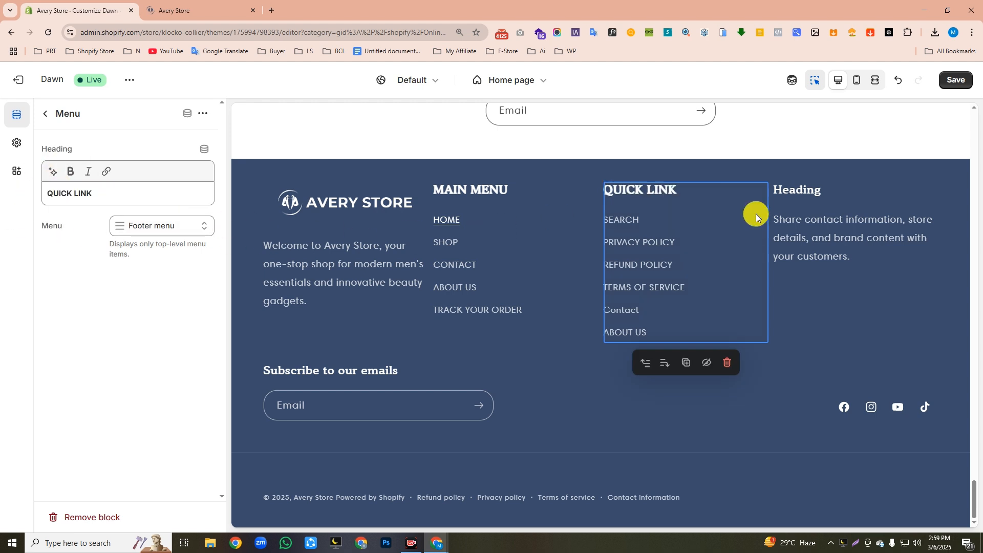
Give the footer's Text block the bold heading FIND US and the store's contact details, hide the footer's email signup and policy links, and save
{"action": "left_click", "coordinate": [804, 191]}
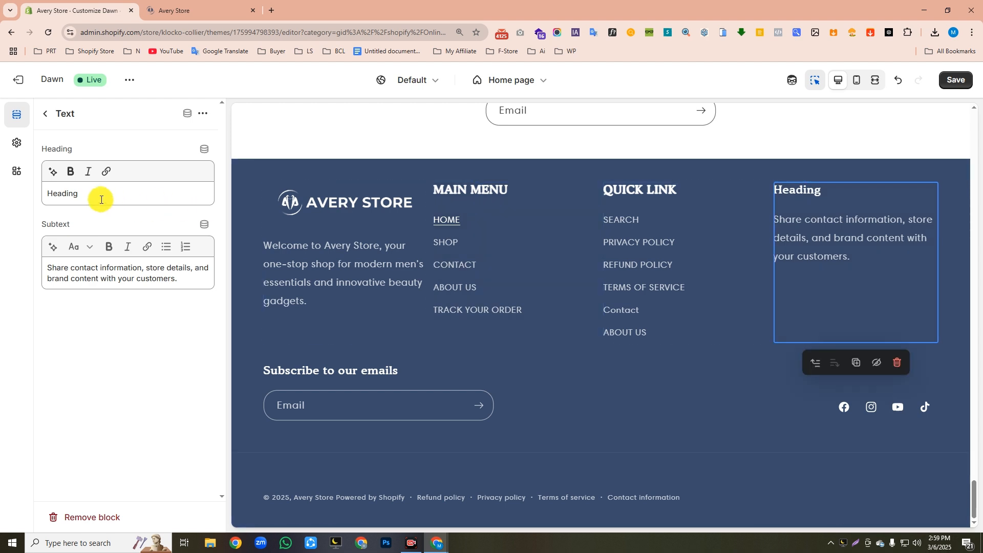
{"action": "left_click_drag", "start_coordinate": [98, 195], "coordinate": [17, 207]}
{"action": "left_click_drag", "start_coordinate": [179, 279], "coordinate": [27, 277]}
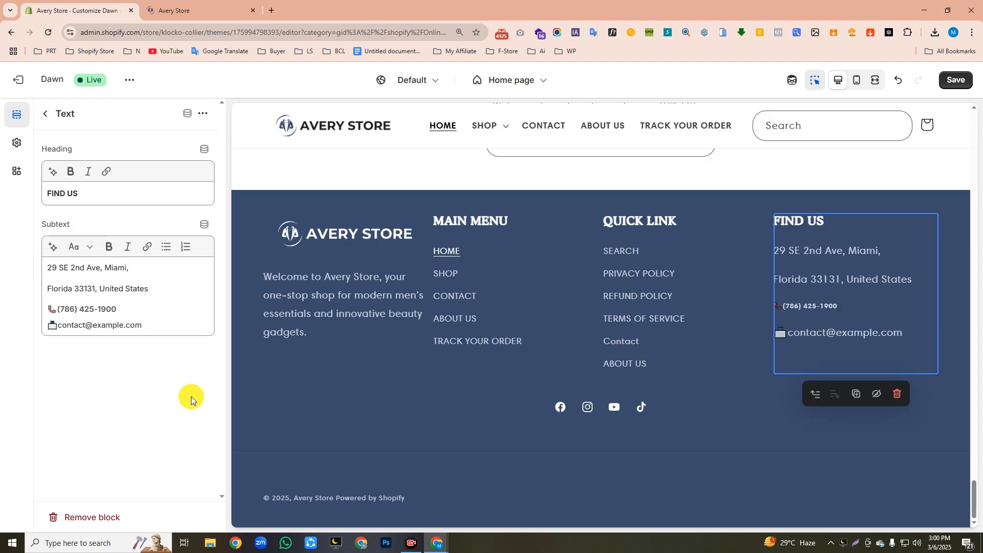
{"action": "left_click", "coordinate": [957, 81]}
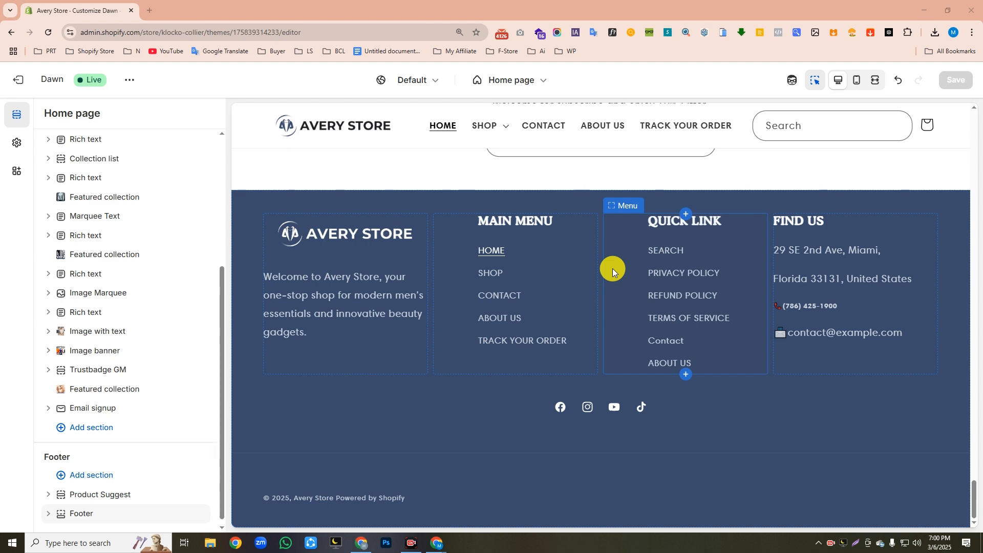
View the live storefront from the theme editor and examine the whole home page, from the slideshow to the email signup and footer
{"action": "left_click", "coordinate": [129, 80]}
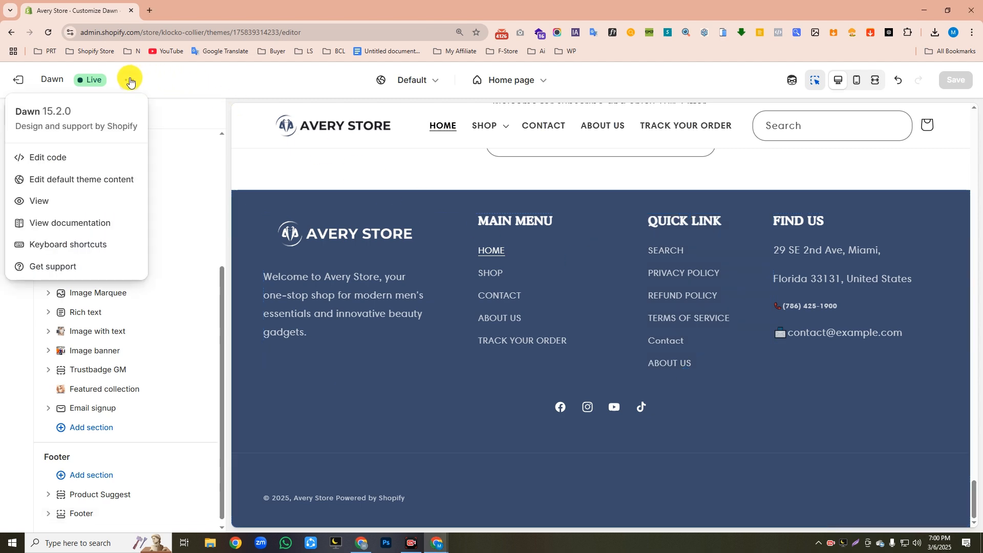
{"action": "left_click", "coordinate": [35, 201]}
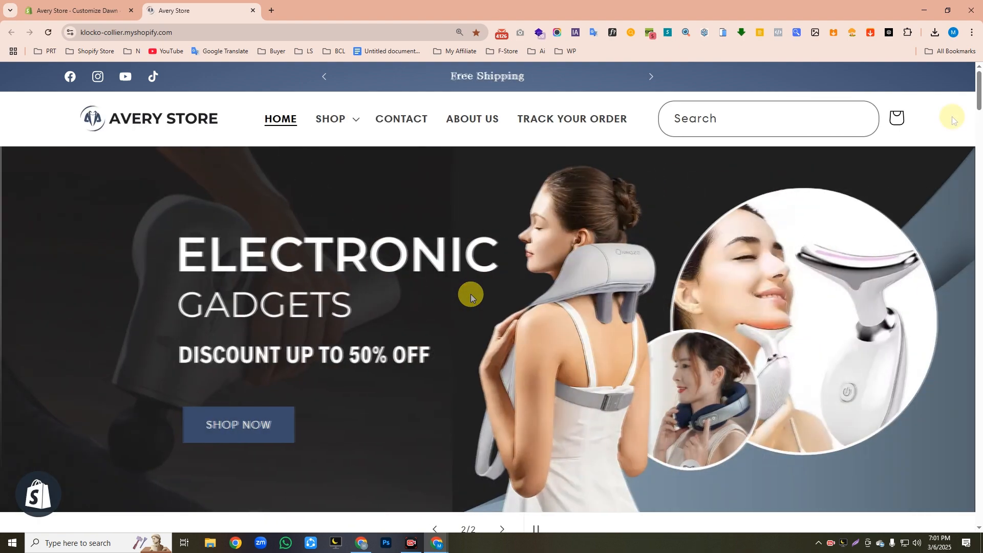
{"action": "scroll", "coordinate": [948, 263], "scroll_direction": "down", "scroll_amount": 8}
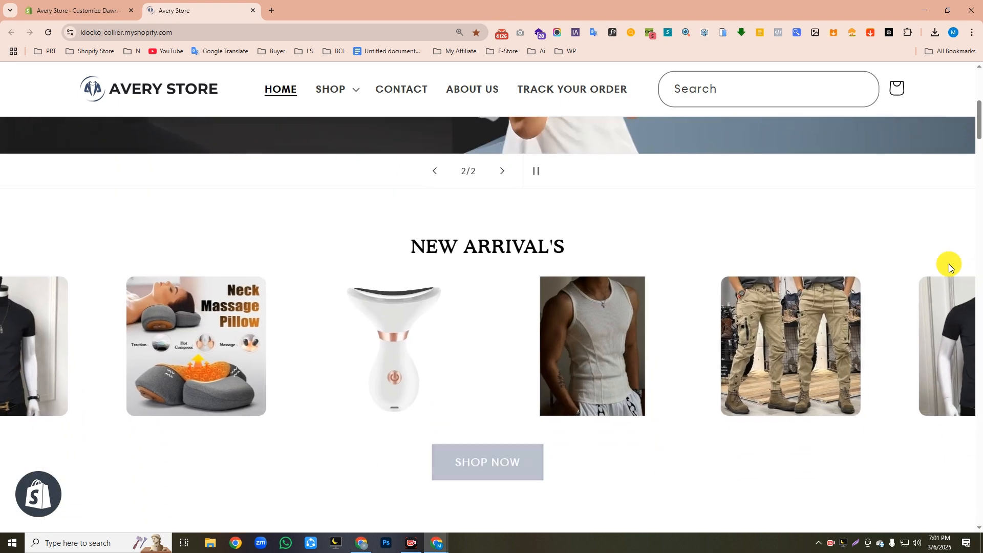
{"action": "scroll", "coordinate": [948, 263], "scroll_direction": "down", "scroll_amount": 7}
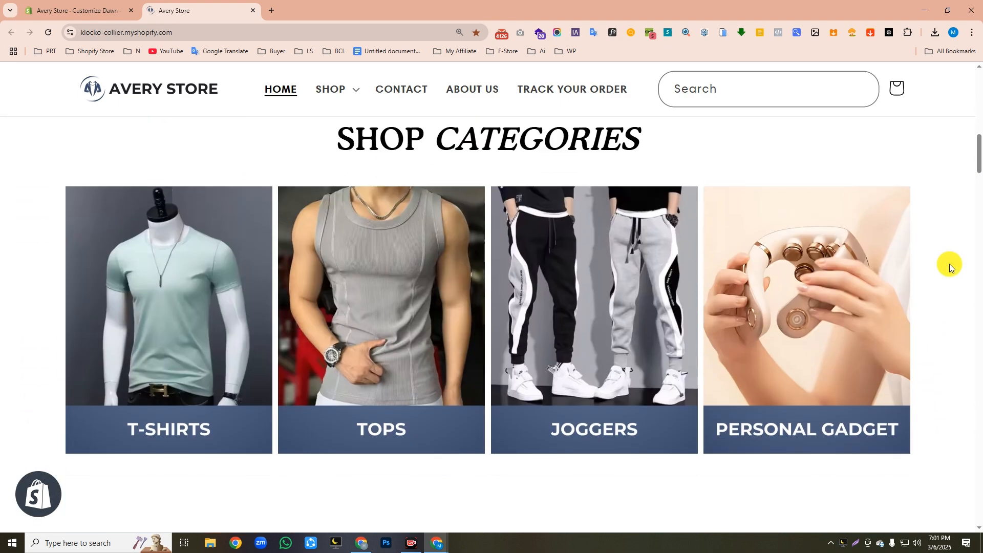
{"action": "scroll", "coordinate": [92, 288], "scroll_direction": "down", "scroll_amount": 7}
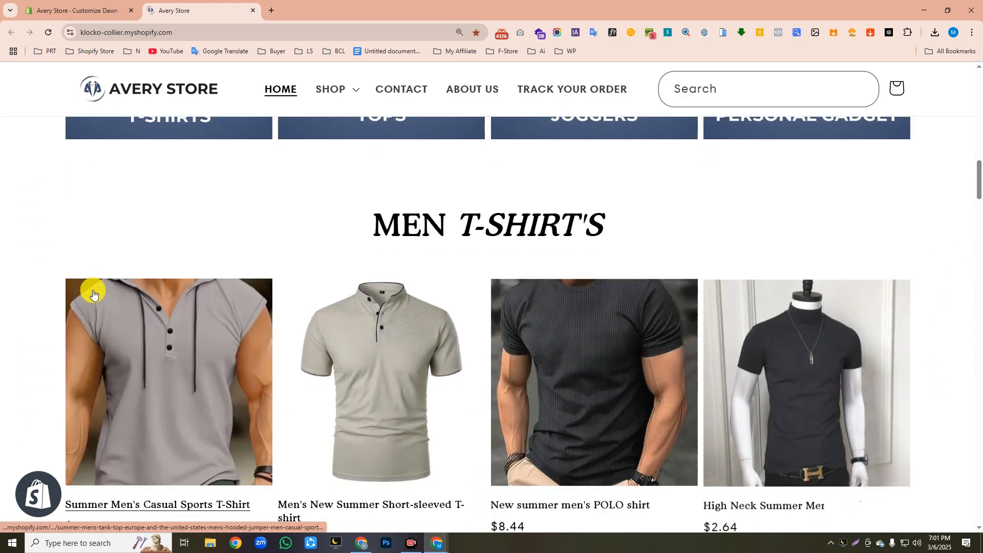
{"action": "scroll", "coordinate": [942, 337], "scroll_direction": "down", "scroll_amount": 5}
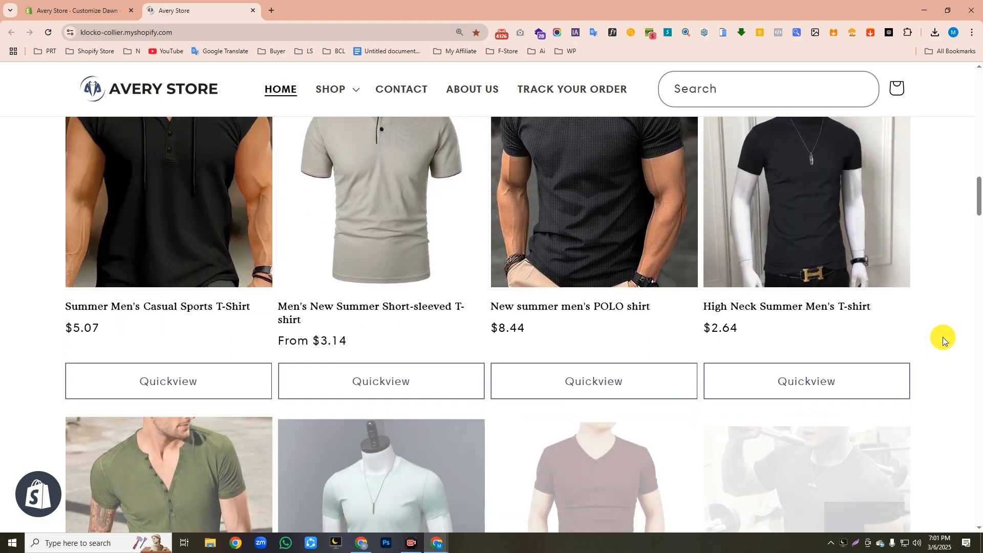
{"action": "scroll", "coordinate": [945, 336], "scroll_direction": "down", "scroll_amount": 10}
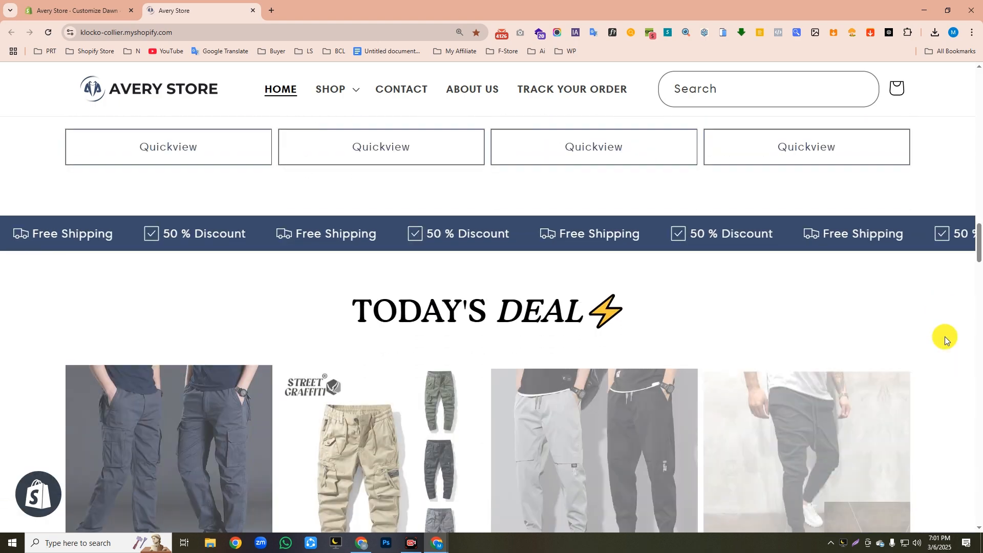
{"action": "scroll", "coordinate": [17, 339], "scroll_direction": "down", "scroll_amount": 5}
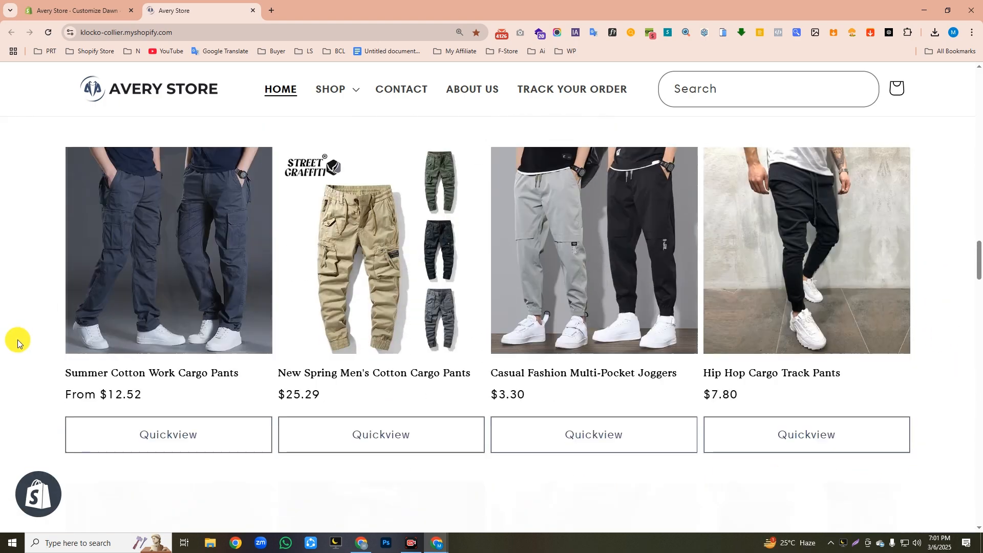
{"action": "scroll", "coordinate": [18, 339], "scroll_direction": "down", "scroll_amount": 7}
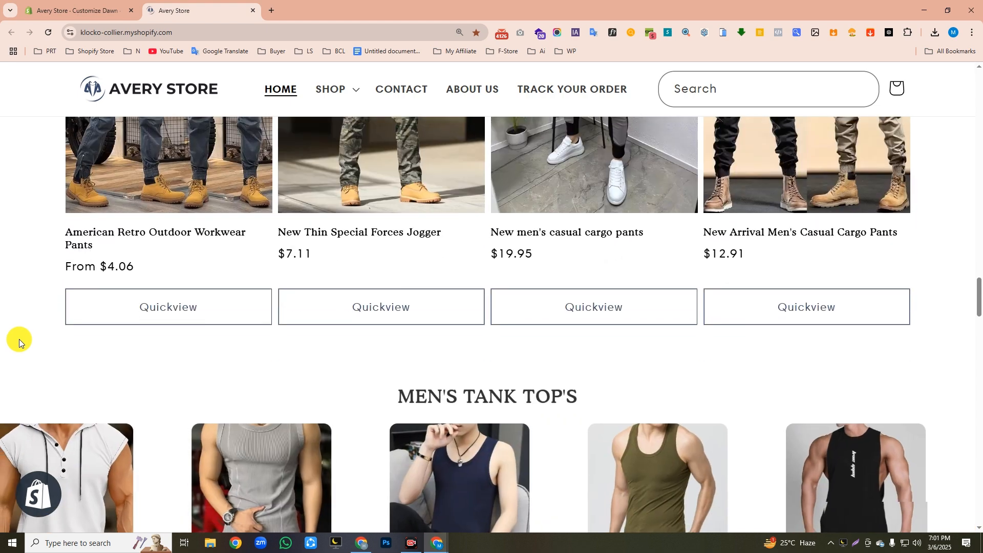
{"action": "scroll", "coordinate": [20, 339], "scroll_direction": "down", "scroll_amount": 5}
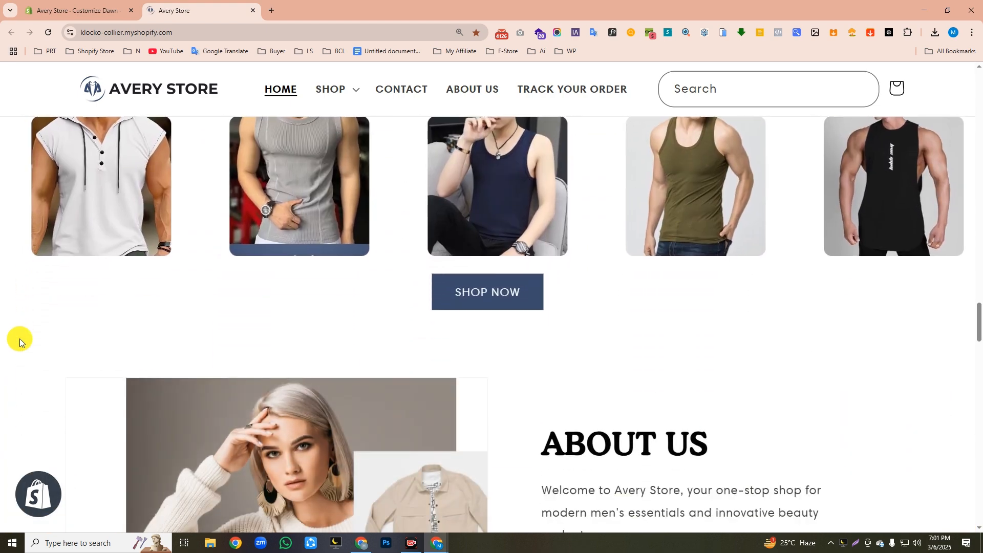
{"action": "scroll", "coordinate": [20, 342], "scroll_direction": "down", "scroll_amount": 5}
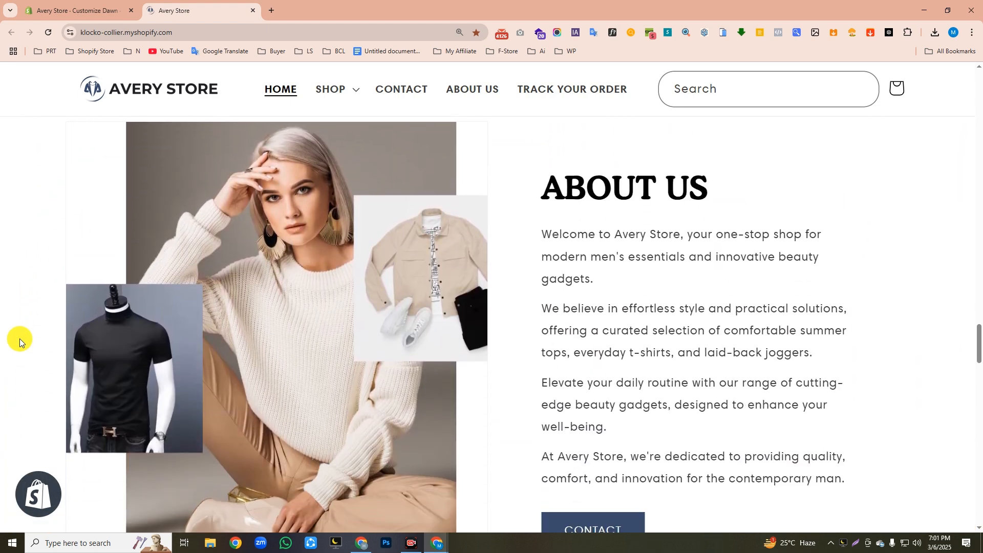
{"action": "scroll", "coordinate": [19, 342], "scroll_direction": "down", "scroll_amount": 5}
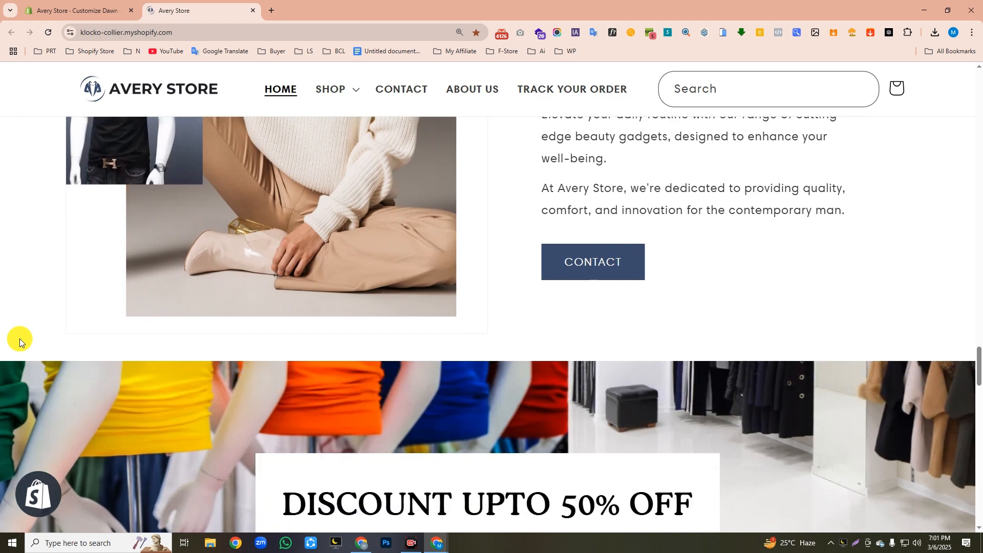
{"action": "scroll", "coordinate": [20, 339], "scroll_direction": "down", "scroll_amount": 2}
{"action": "scroll", "coordinate": [20, 339], "scroll_direction": "down", "scroll_amount": 5}
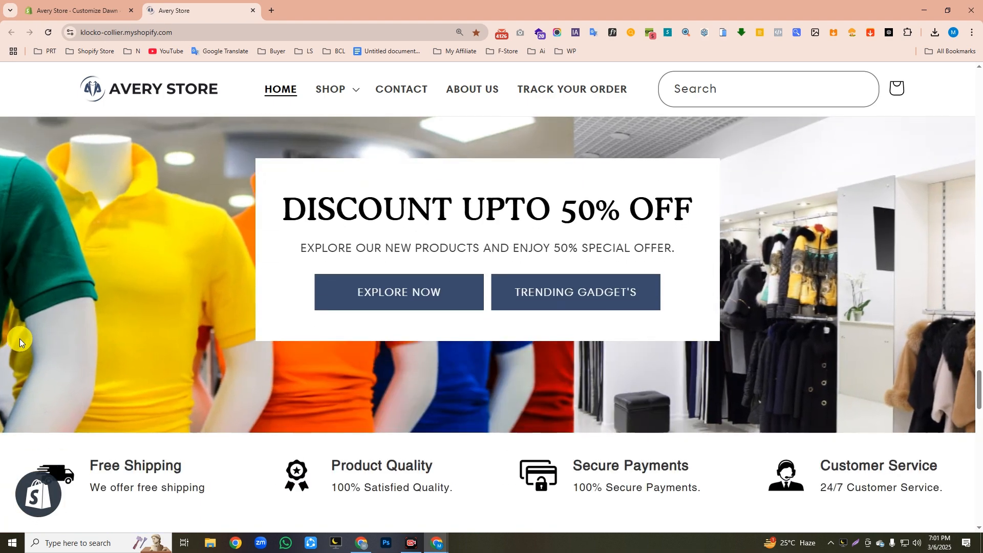
{"action": "scroll", "coordinate": [46, 341], "scroll_direction": "down", "scroll_amount": 3}
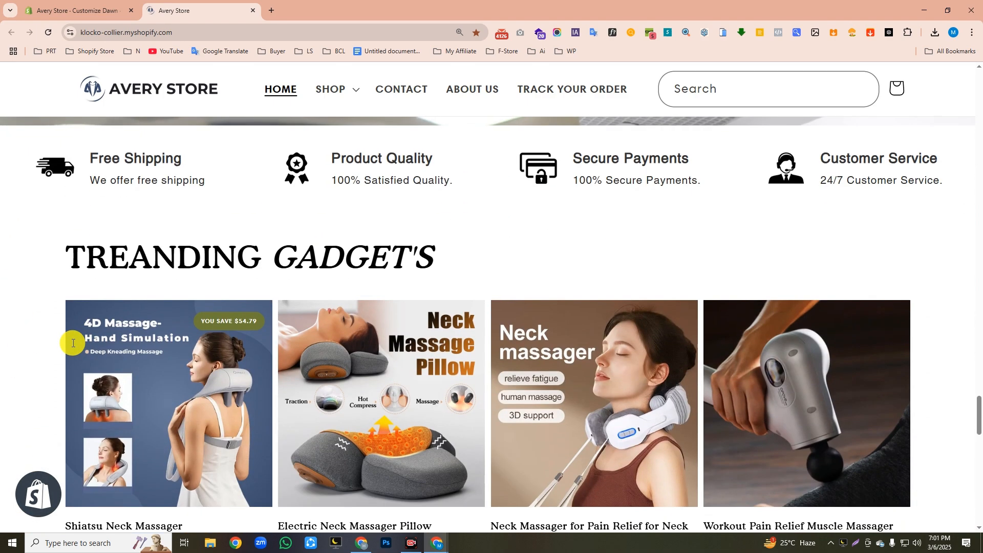
{"action": "scroll", "coordinate": [954, 385], "scroll_direction": "down", "scroll_amount": 8}
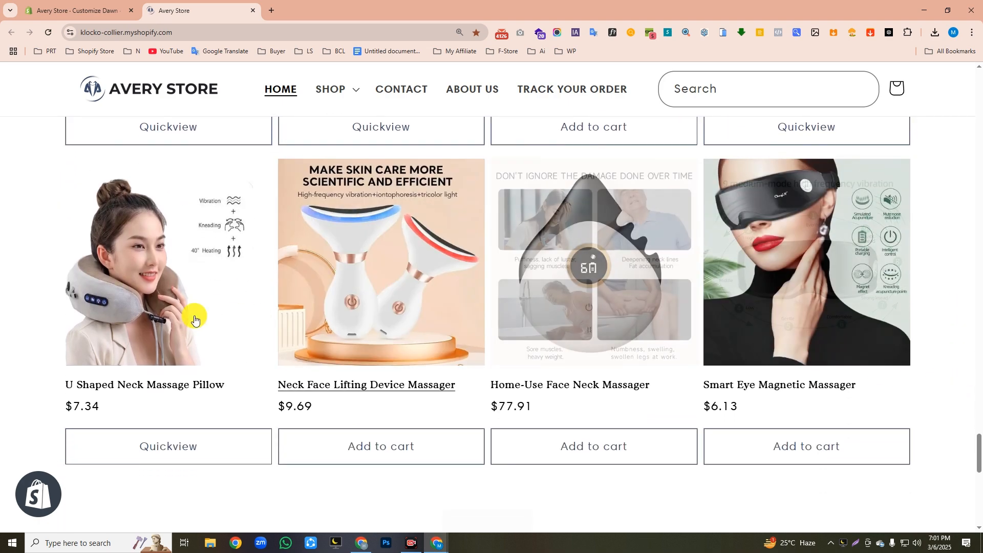
{"action": "scroll", "coordinate": [114, 319], "scroll_direction": "down", "scroll_amount": 8}
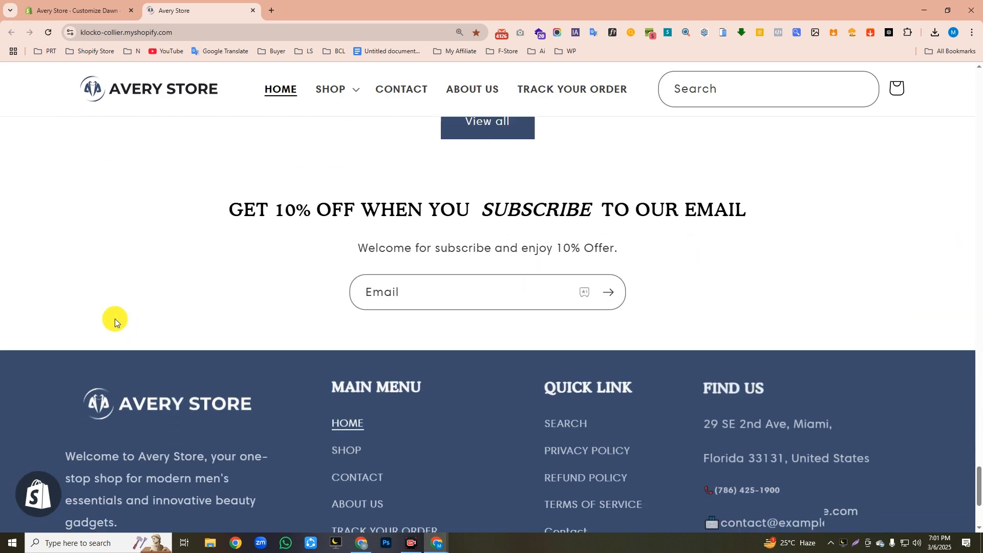